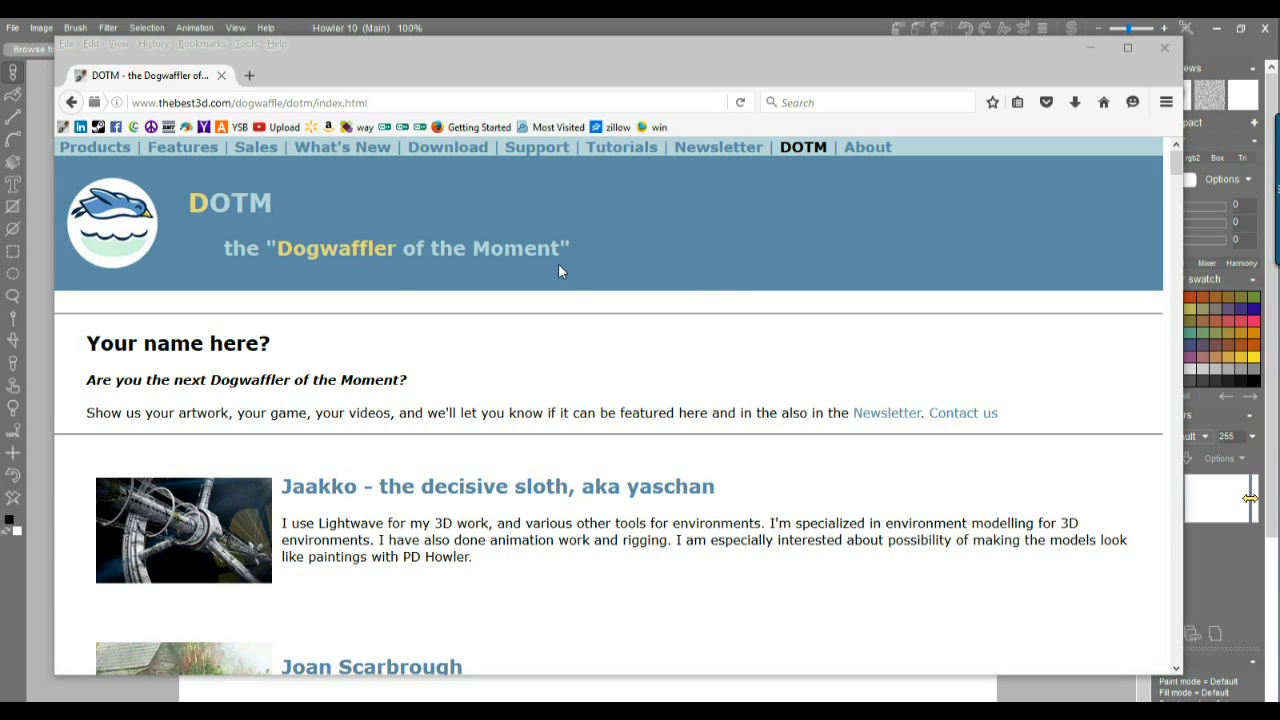
- Scroll through the thebest3d.com DOTM gallery and open the drawsattention artist page
{"action": "scroll", "coordinate": [589, 265], "scroll_direction": "down", "scroll_amount": 10}
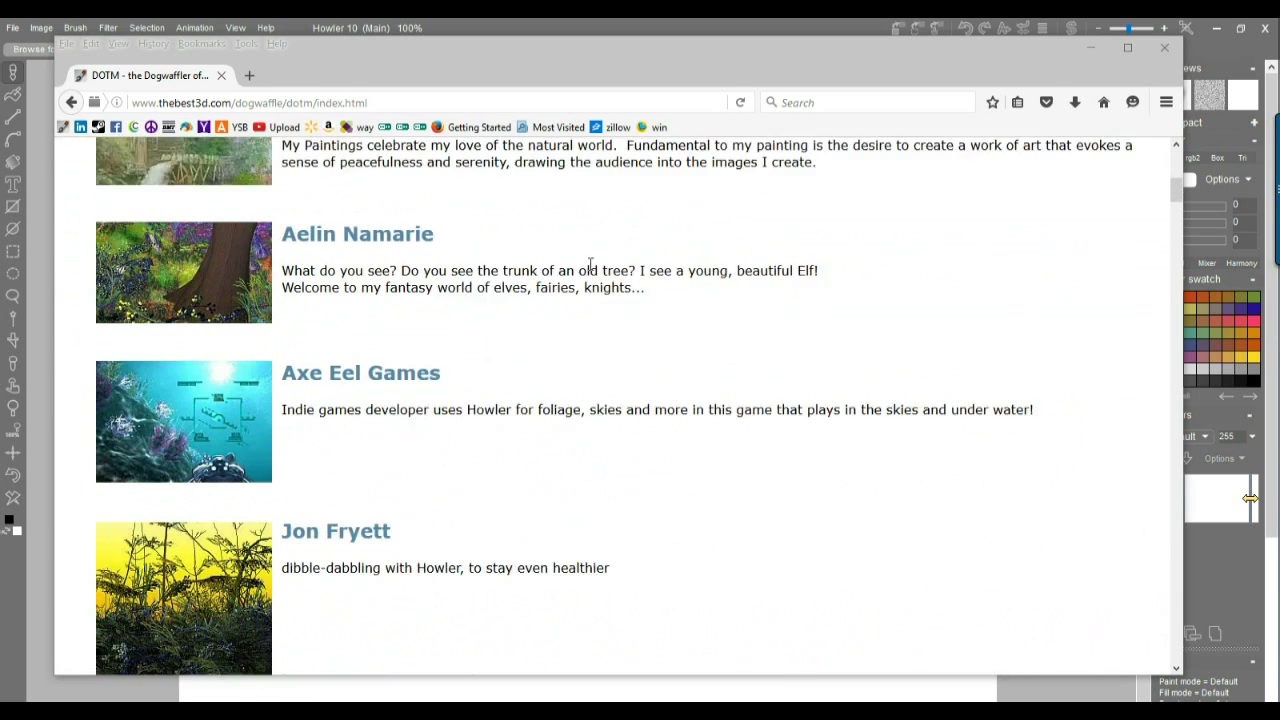
{"action": "scroll", "coordinate": [589, 270], "scroll_direction": "down", "scroll_amount": 3}
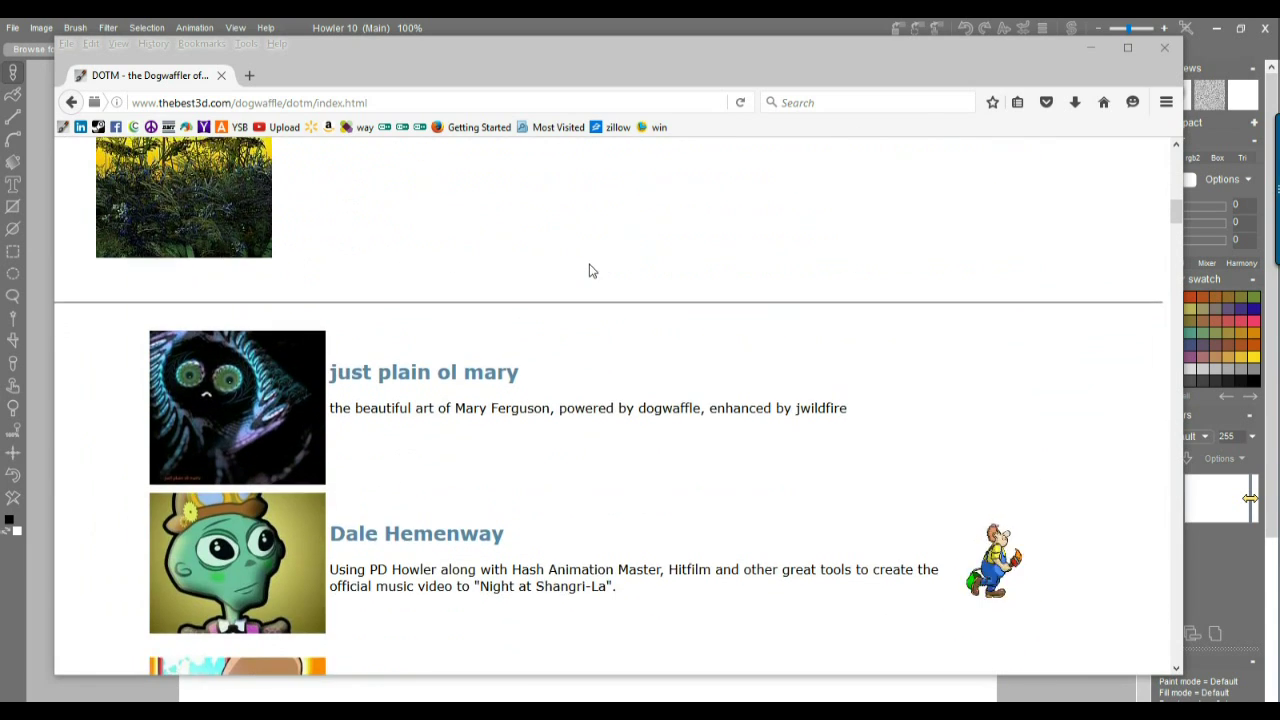
{"action": "scroll", "coordinate": [589, 270], "scroll_direction": "up", "scroll_amount": 12}
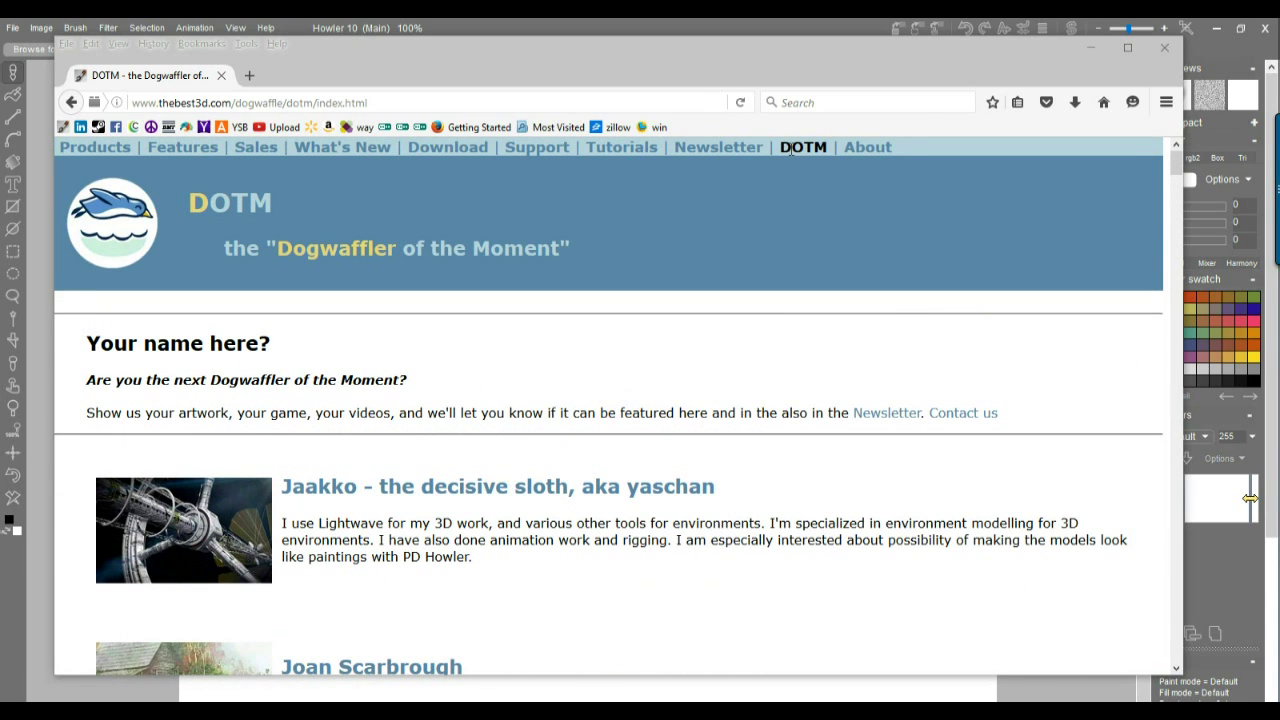
{"action": "left_click_drag", "start_coordinate": [1177, 162], "coordinate": [1185, 318]}
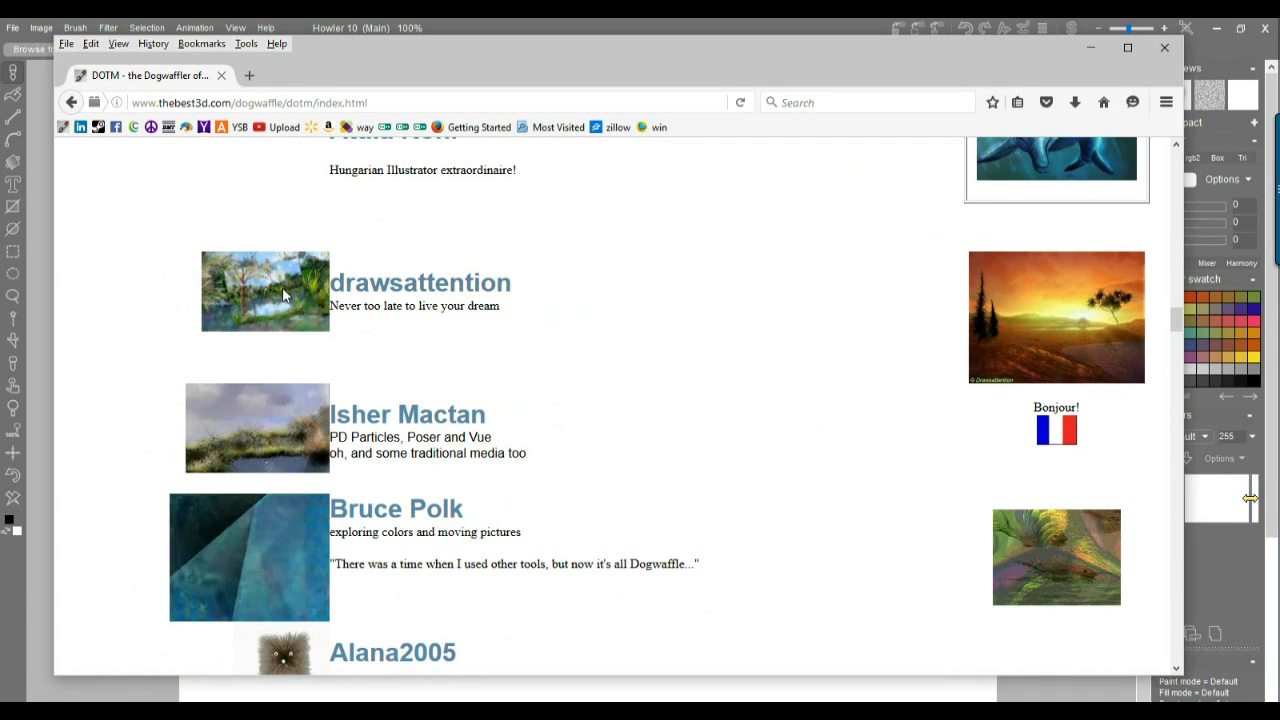
{"action": "left_click", "coordinate": [397, 289]}
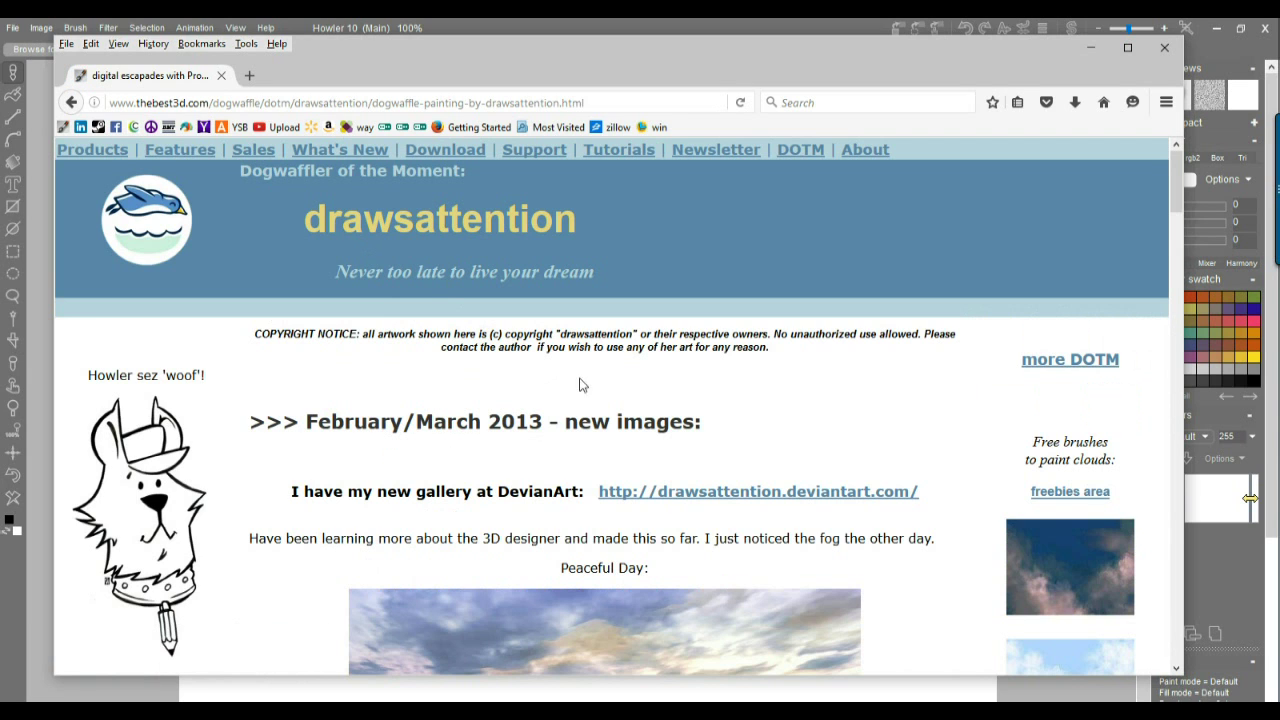
- Scroll down the drawsattention page to its Sept. 2009 additions
{"action": "scroll", "coordinate": [602, 377], "scroll_direction": "down", "scroll_amount": 3}
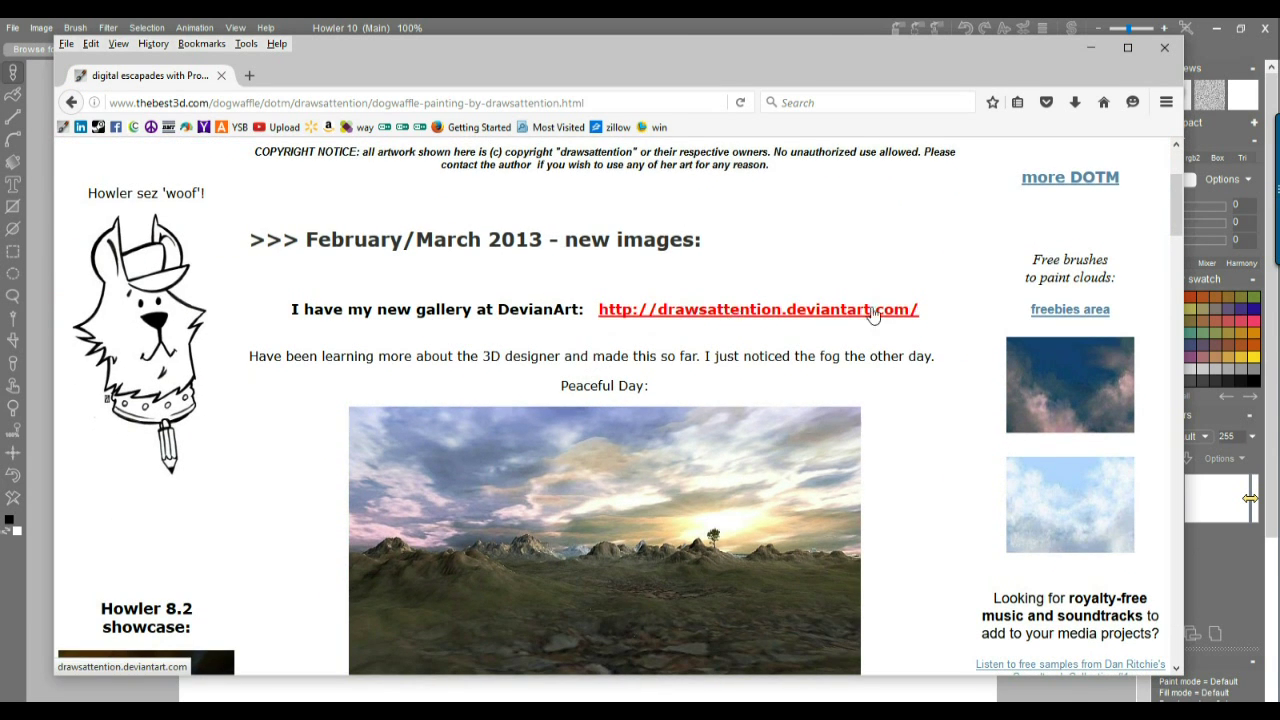
{"action": "scroll", "coordinate": [527, 281], "scroll_direction": "down", "scroll_amount": 5}
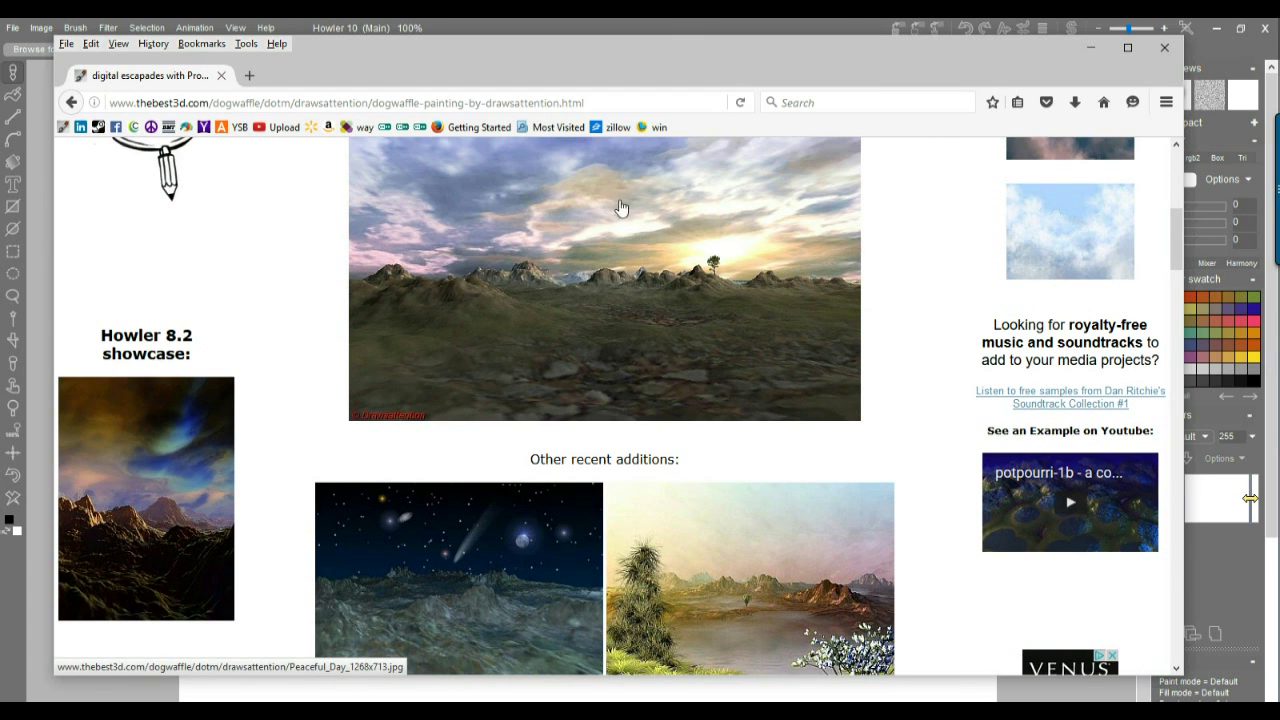
{"action": "scroll", "coordinate": [617, 443], "scroll_direction": "down", "scroll_amount": 3}
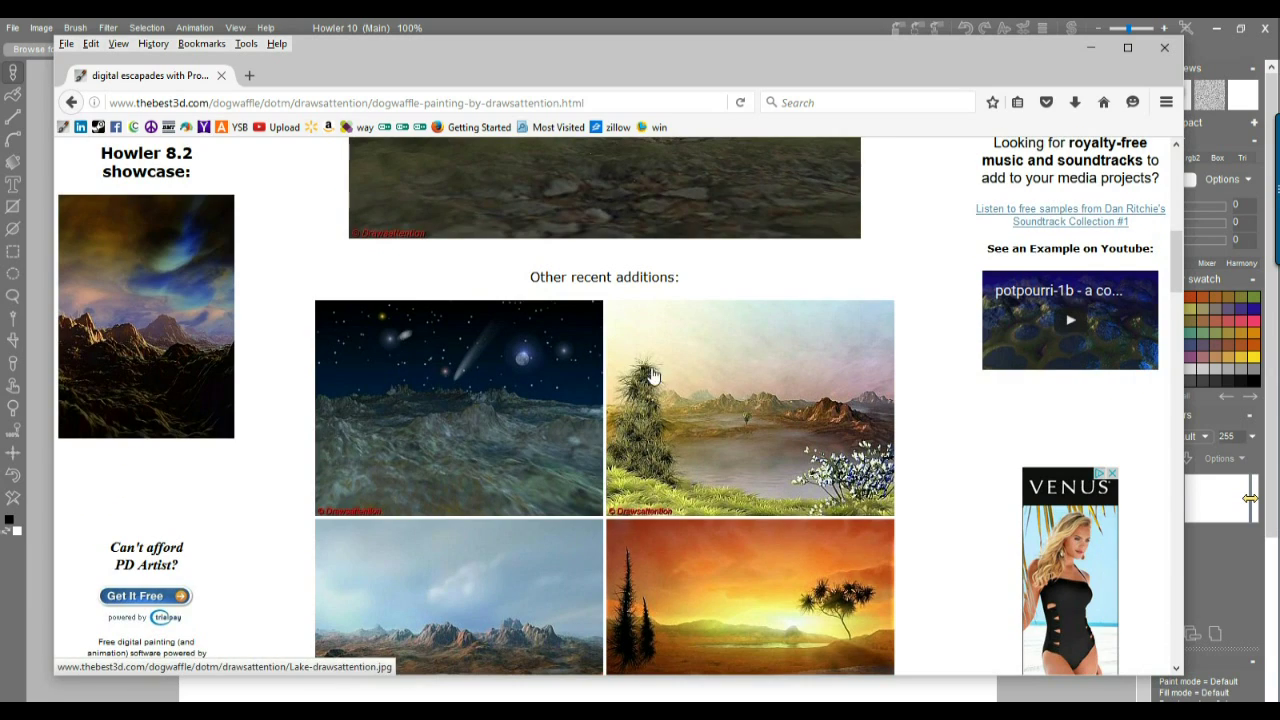
{"action": "scroll", "coordinate": [652, 377], "scroll_direction": "down", "scroll_amount": 3}
{"action": "scroll", "coordinate": [791, 418], "scroll_direction": "down", "scroll_amount": 4}
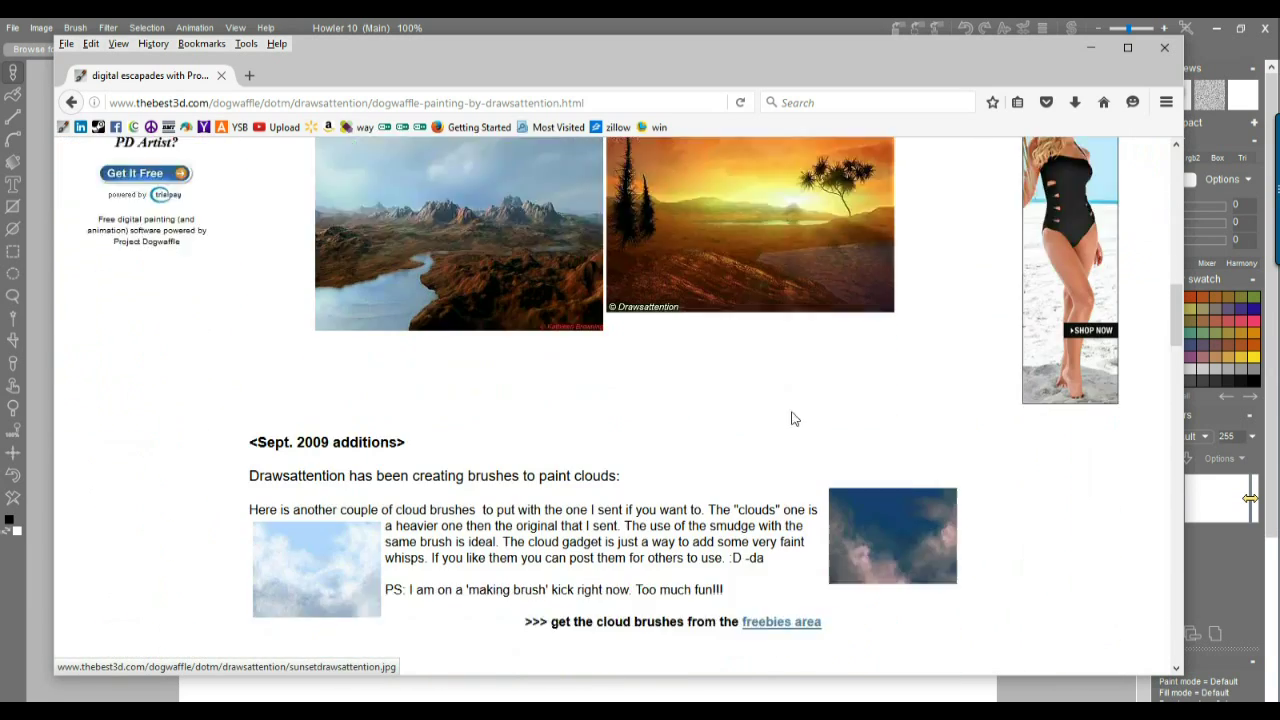
{"action": "scroll", "coordinate": [791, 418], "scroll_direction": "down", "scroll_amount": 2}
{"action": "scroll", "coordinate": [762, 398], "scroll_direction": "up", "scroll_amount": 6}
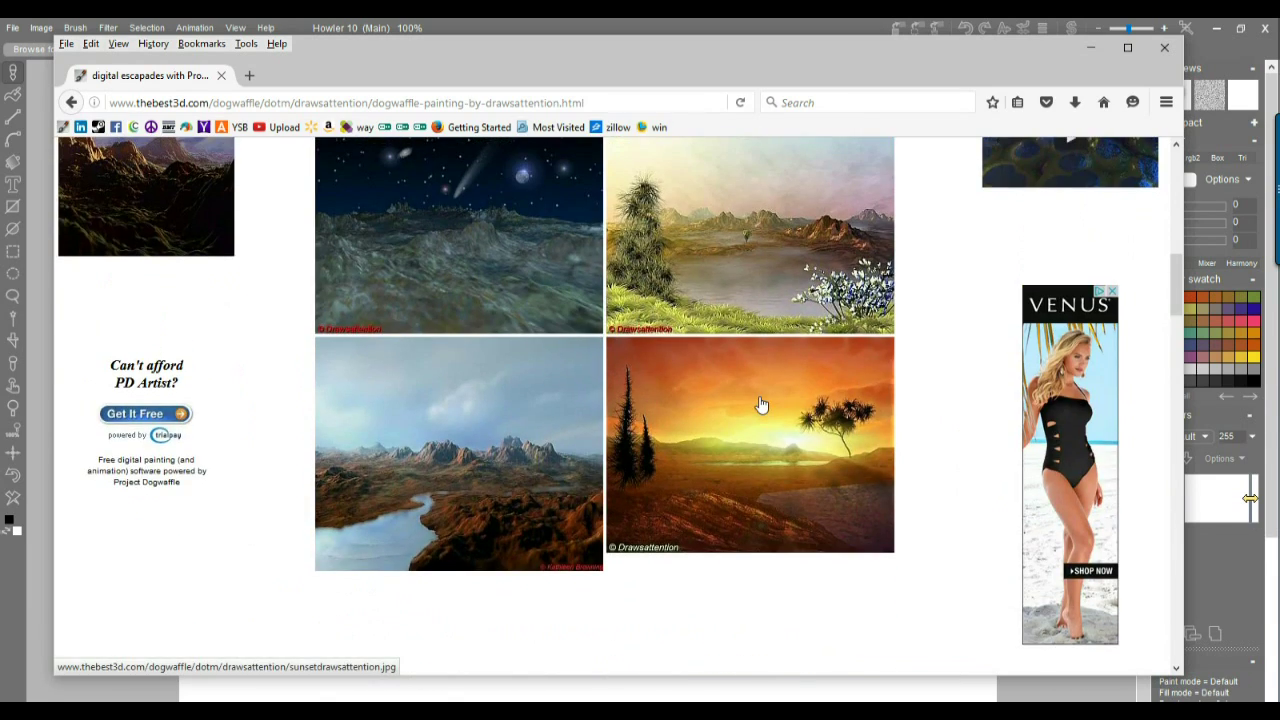
{"action": "scroll", "coordinate": [762, 404], "scroll_direction": "down", "scroll_amount": 6}
{"action": "scroll", "coordinate": [762, 396], "scroll_direction": "down", "scroll_amount": 2}
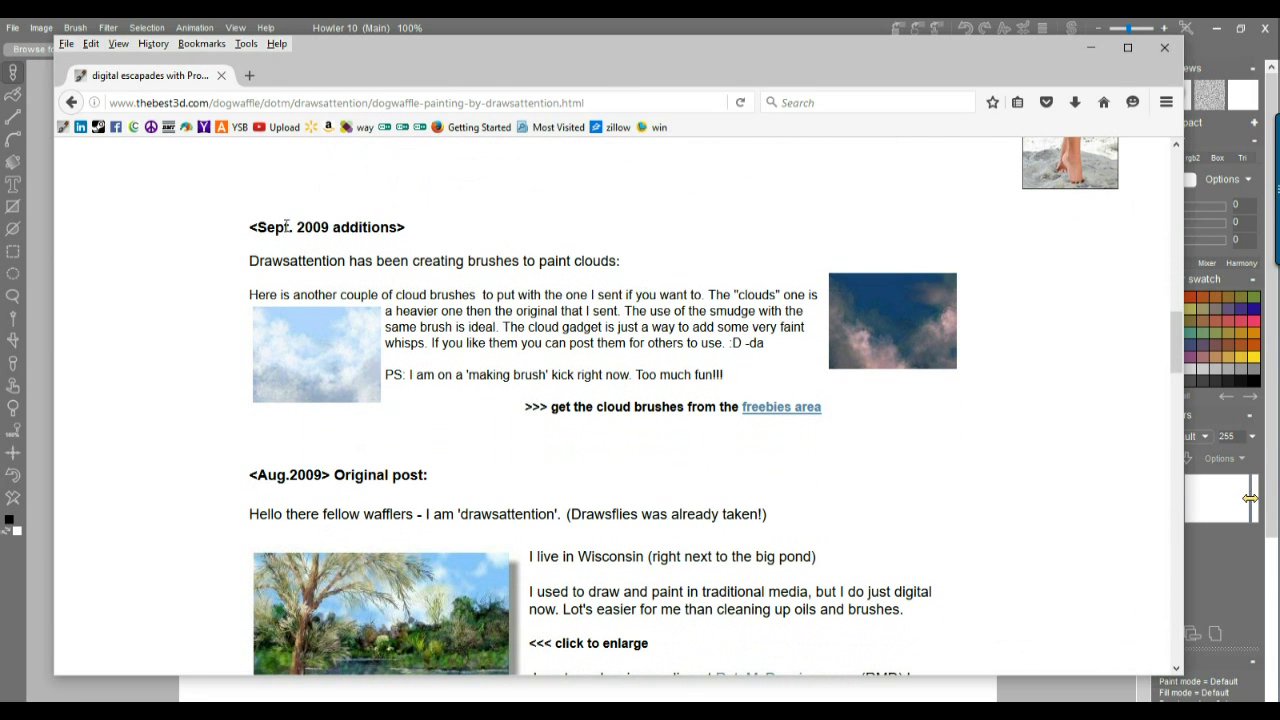
- Highlight the Sept. 2009 heading and the cloud-brush paragraph, then clear the selection
{"action": "left_click_drag", "start_coordinate": [264, 231], "coordinate": [420, 234]}
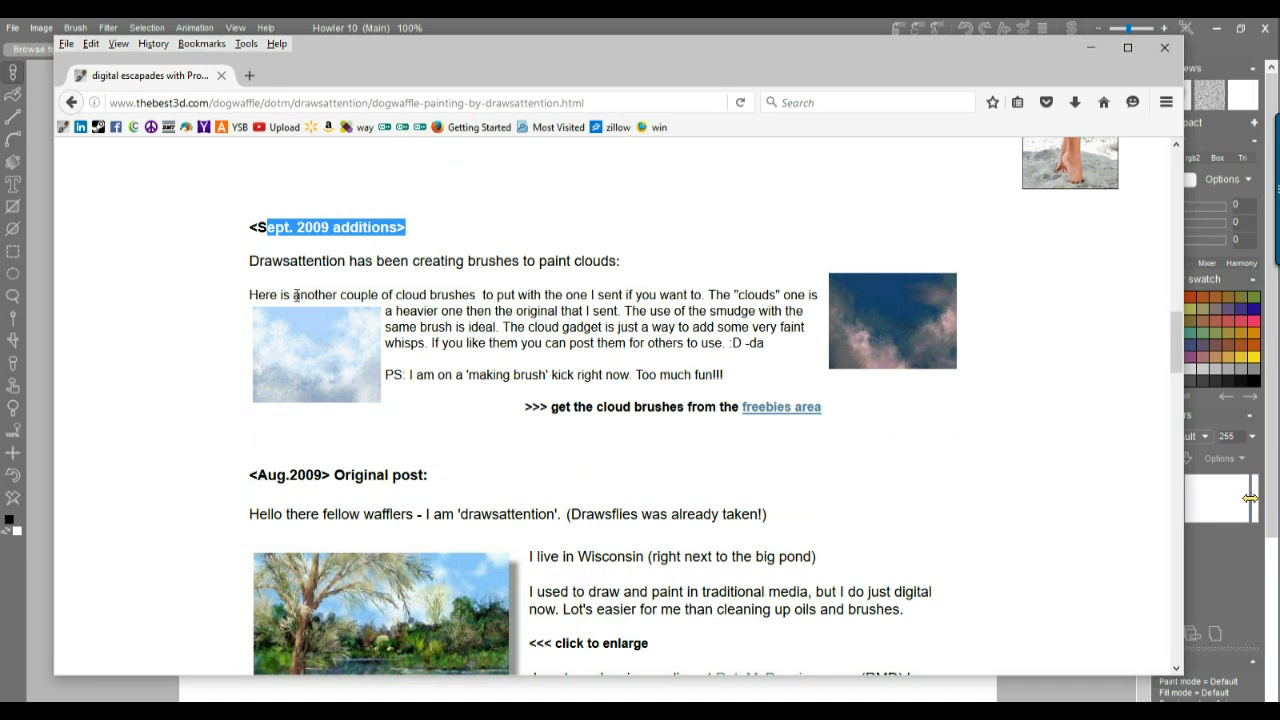
{"action": "triple_click", "coordinate": [516, 294]}
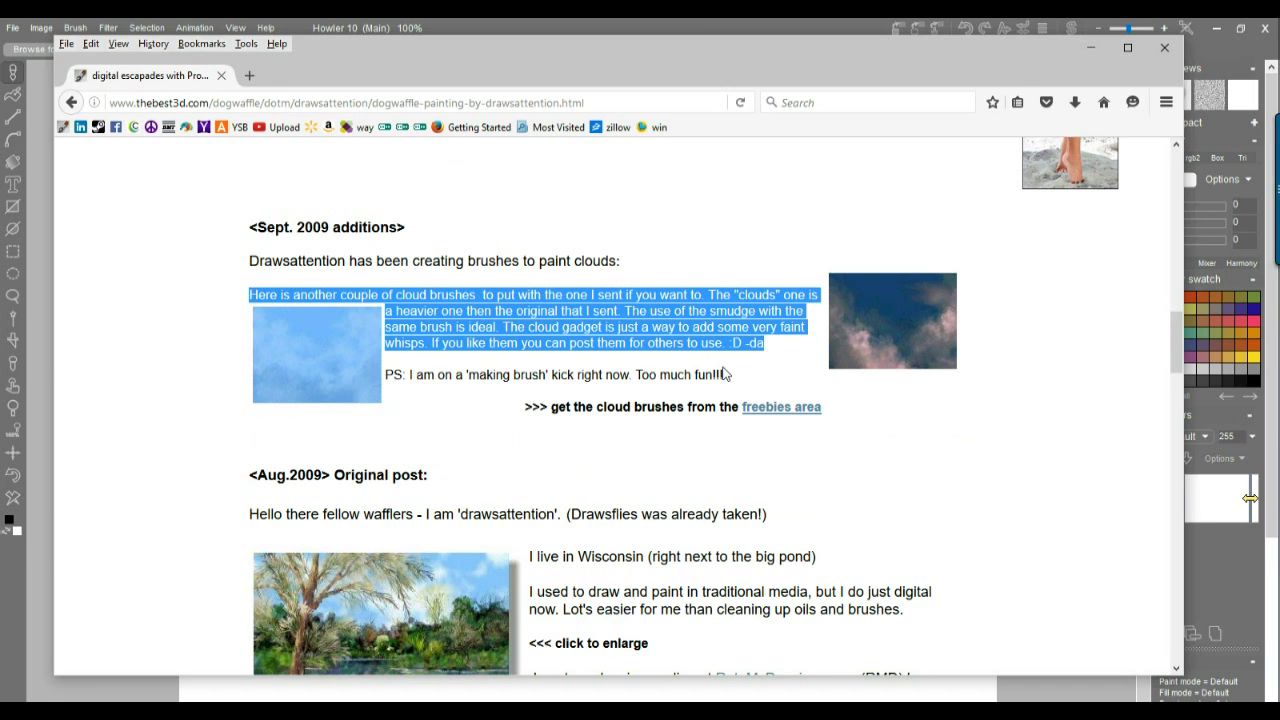
{"action": "left_click", "coordinate": [612, 320]}
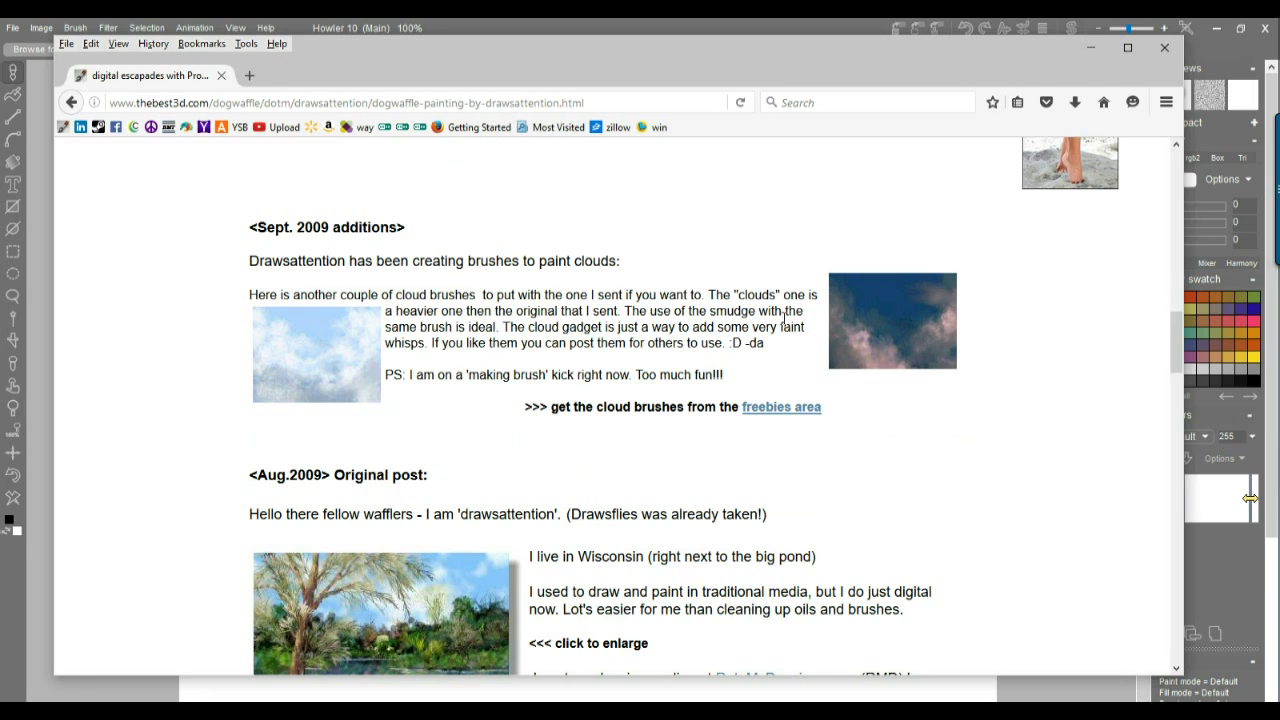
- Open the freebies area and highlight 'PD Pro 4' in the User-defined Brushes heading
{"action": "left_click", "coordinate": [768, 408]}
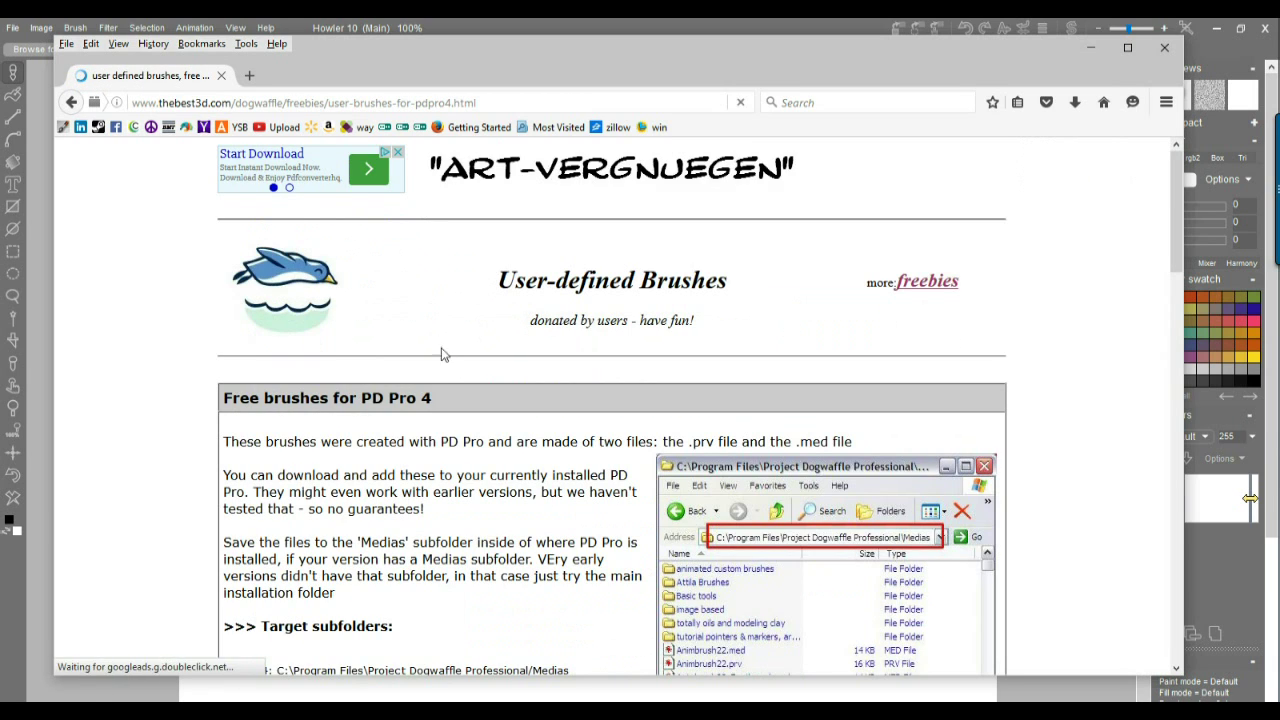
{"action": "scroll", "coordinate": [445, 363], "scroll_direction": "down", "scroll_amount": 1}
{"action": "scroll", "coordinate": [445, 363], "scroll_direction": "down", "scroll_amount": 4}
{"action": "scroll", "coordinate": [443, 360], "scroll_direction": "up", "scroll_amount": 3}
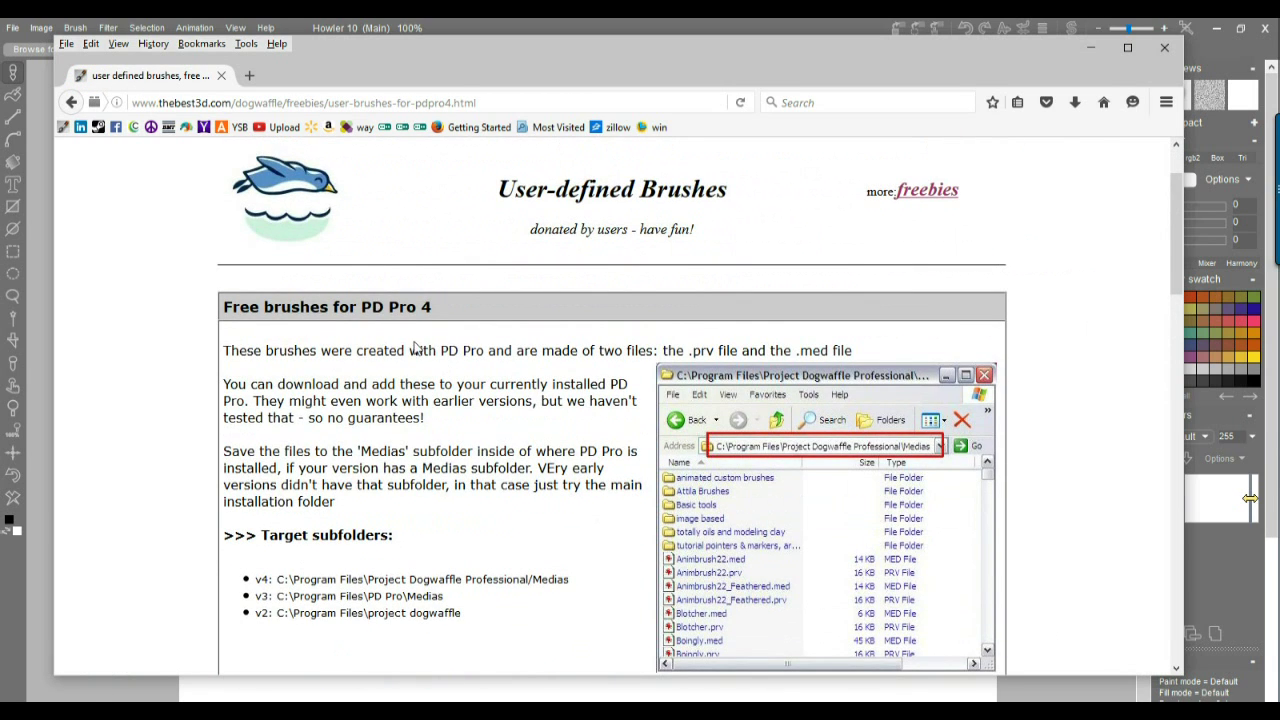
{"action": "left_click_drag", "start_coordinate": [364, 307], "coordinate": [496, 314]}
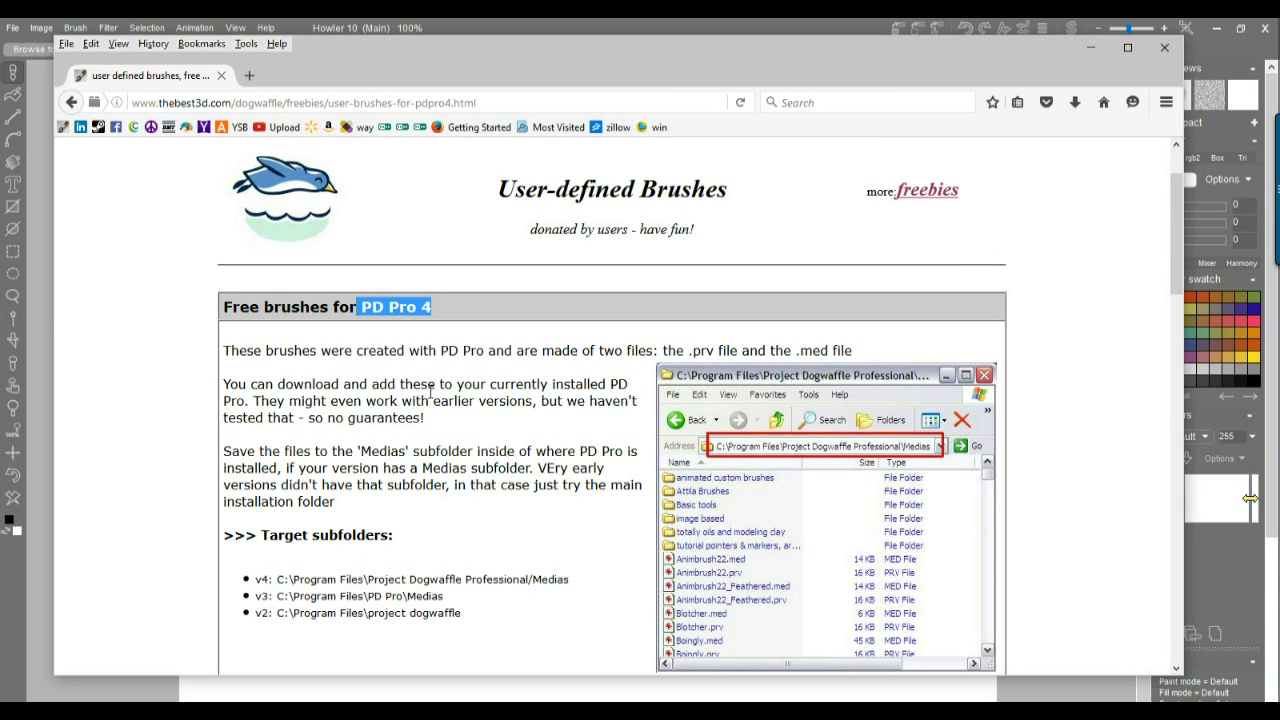
- Scroll to the cloud brush downloads, view the kbclouds image full size, then switch to Howler
{"action": "scroll", "coordinate": [392, 420], "scroll_direction": "down", "scroll_amount": 3}
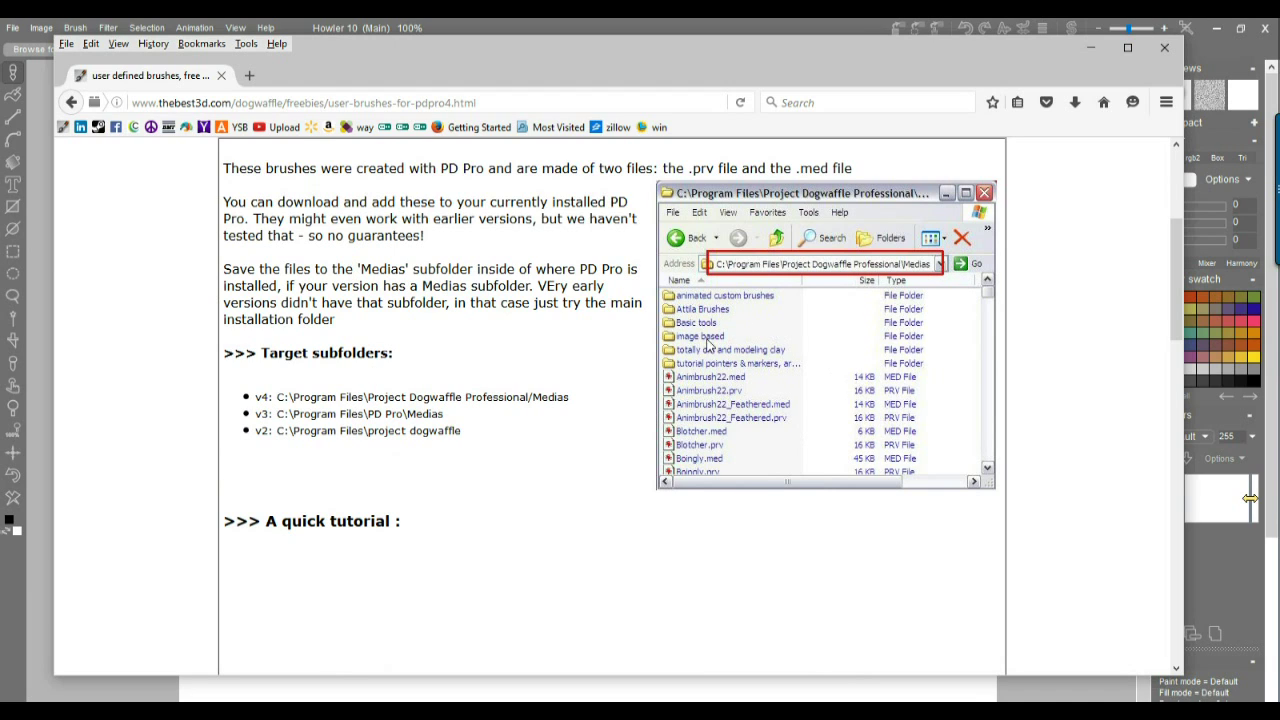
{"action": "scroll", "coordinate": [517, 374], "scroll_direction": "down", "scroll_amount": 10}
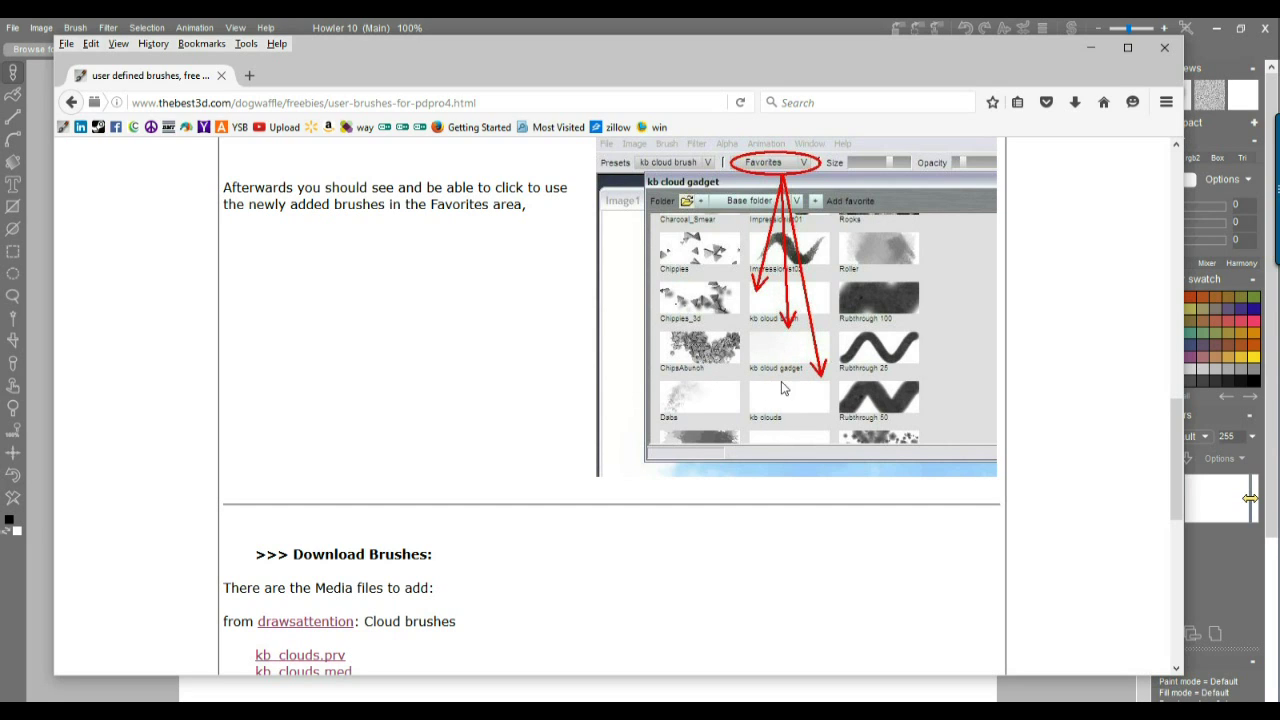
{"action": "scroll", "coordinate": [763, 412], "scroll_direction": "down", "scroll_amount": 5}
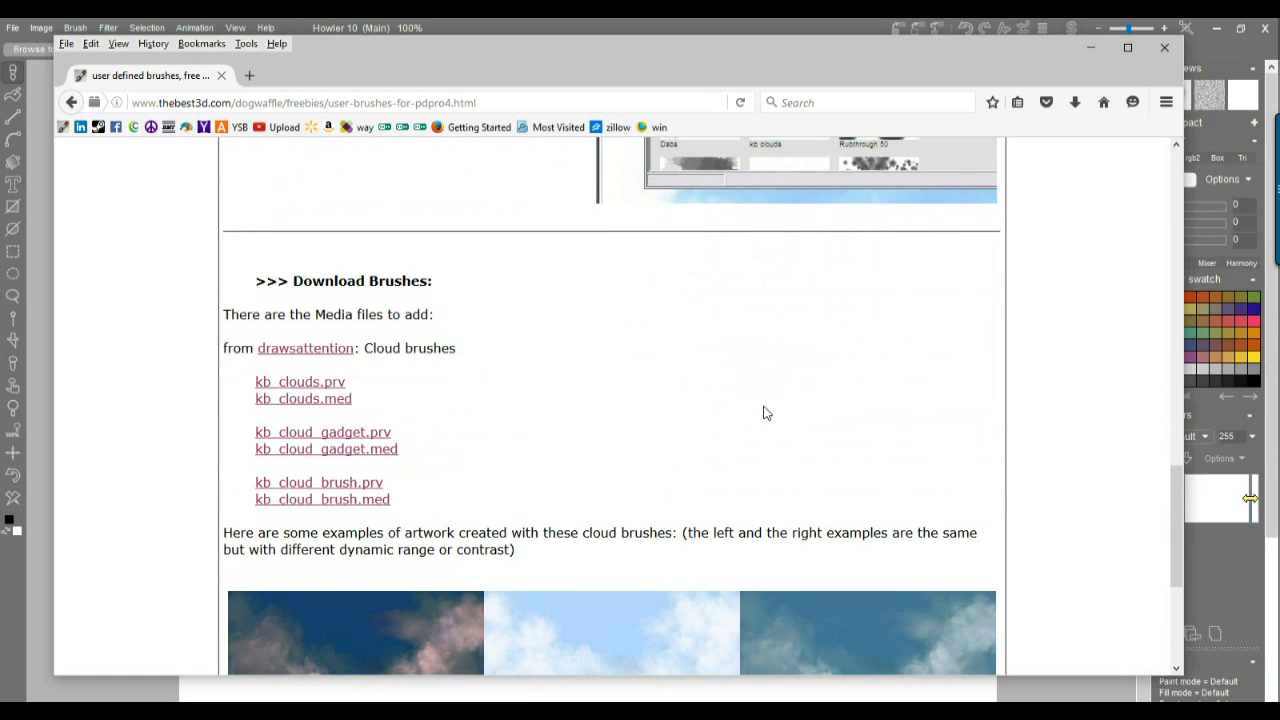
{"action": "scroll", "coordinate": [763, 412], "scroll_direction": "down", "scroll_amount": 5}
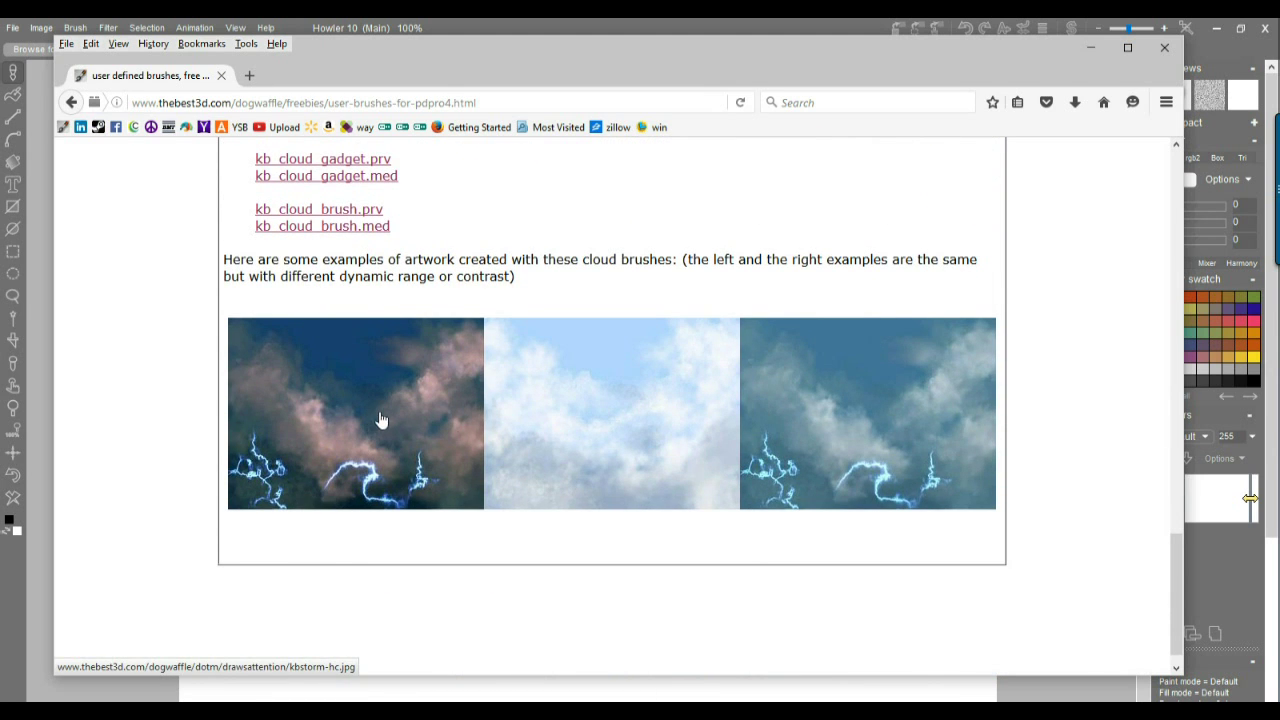
{"action": "left_click", "coordinate": [603, 418]}
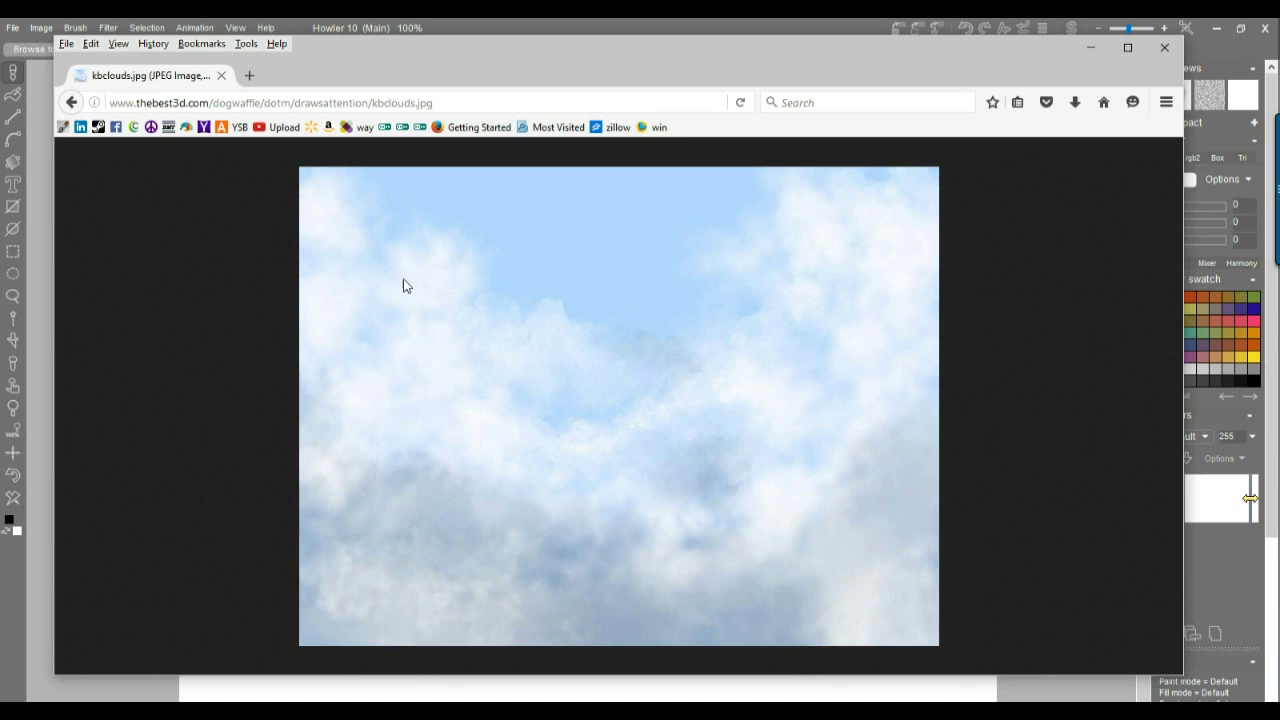
{"action": "left_click", "coordinate": [71, 102]}
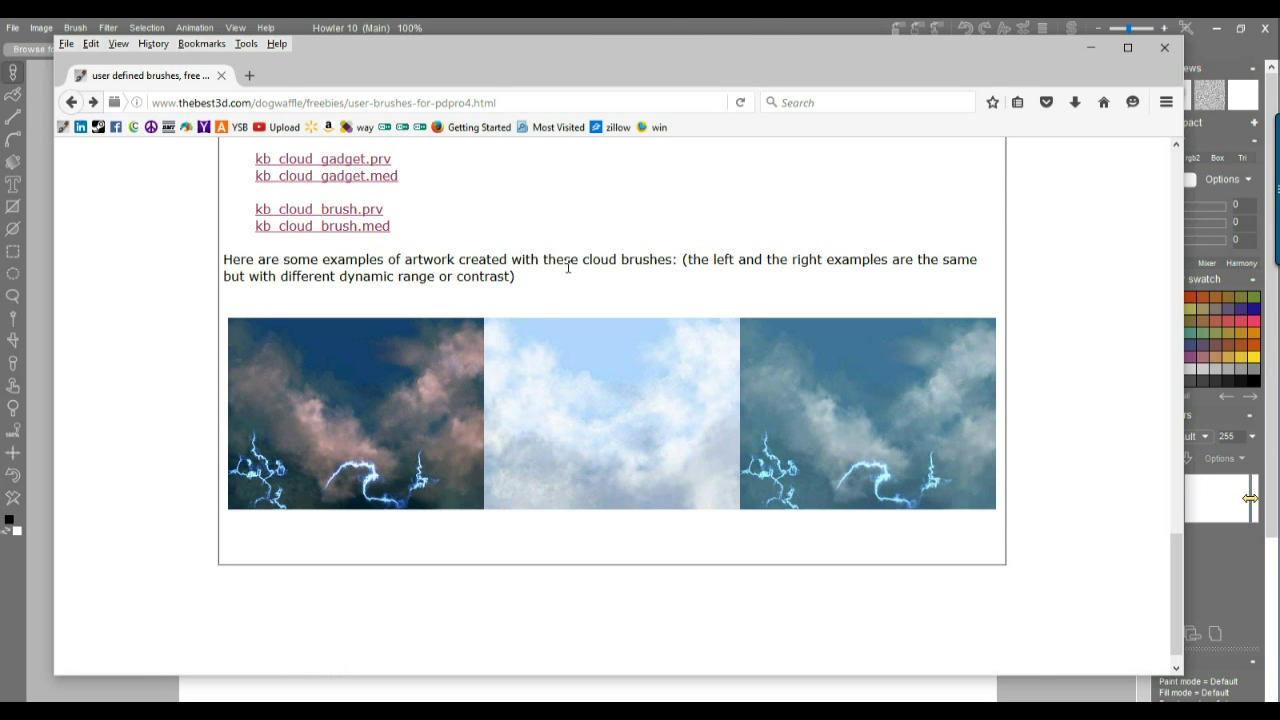
{"action": "key", "text": "alt+Tab"}
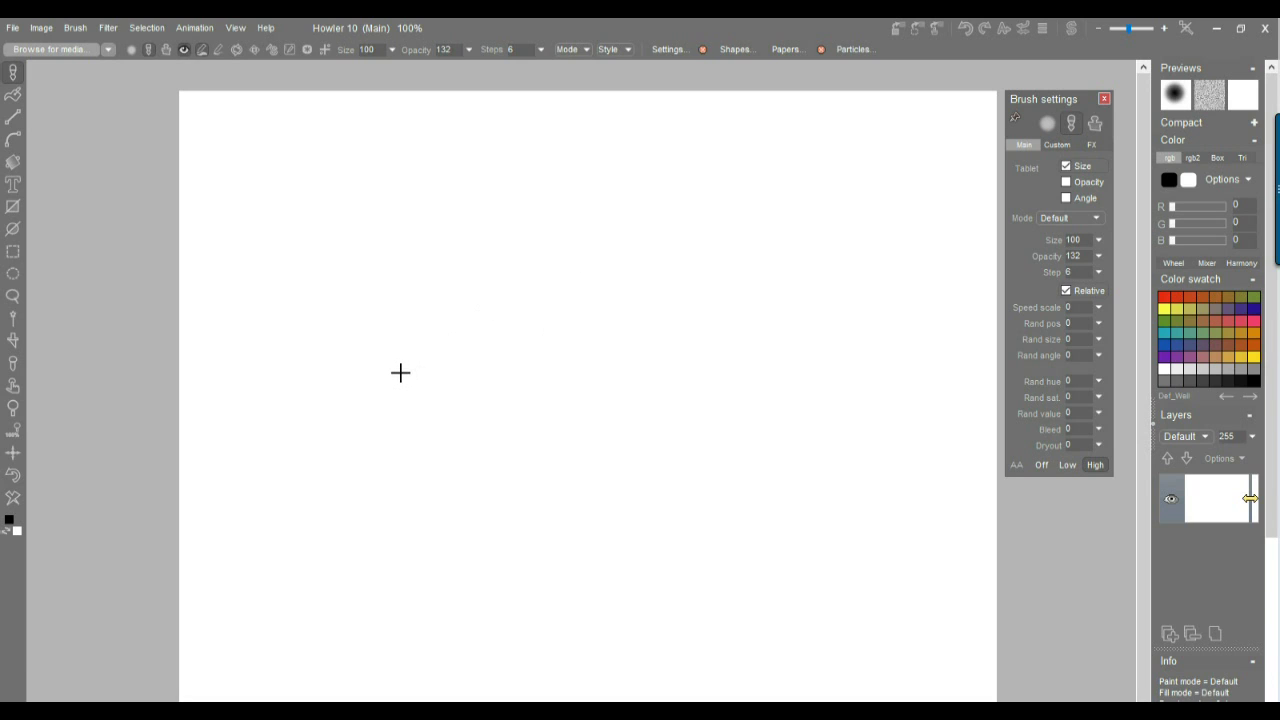
- Show the KB brush folder in the media browser and resize it into a narrow, tall panel
{"action": "left_click", "coordinate": [35, 50]}
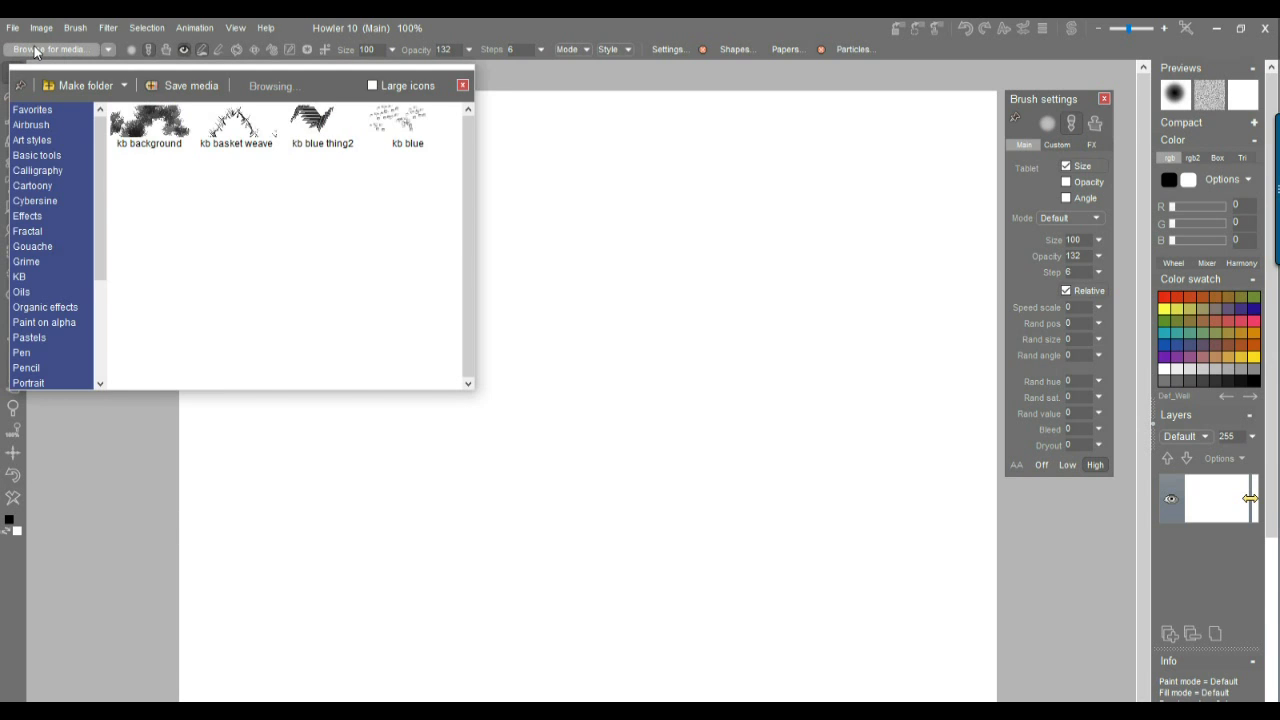
{"action": "left_click", "coordinate": [20, 277]}
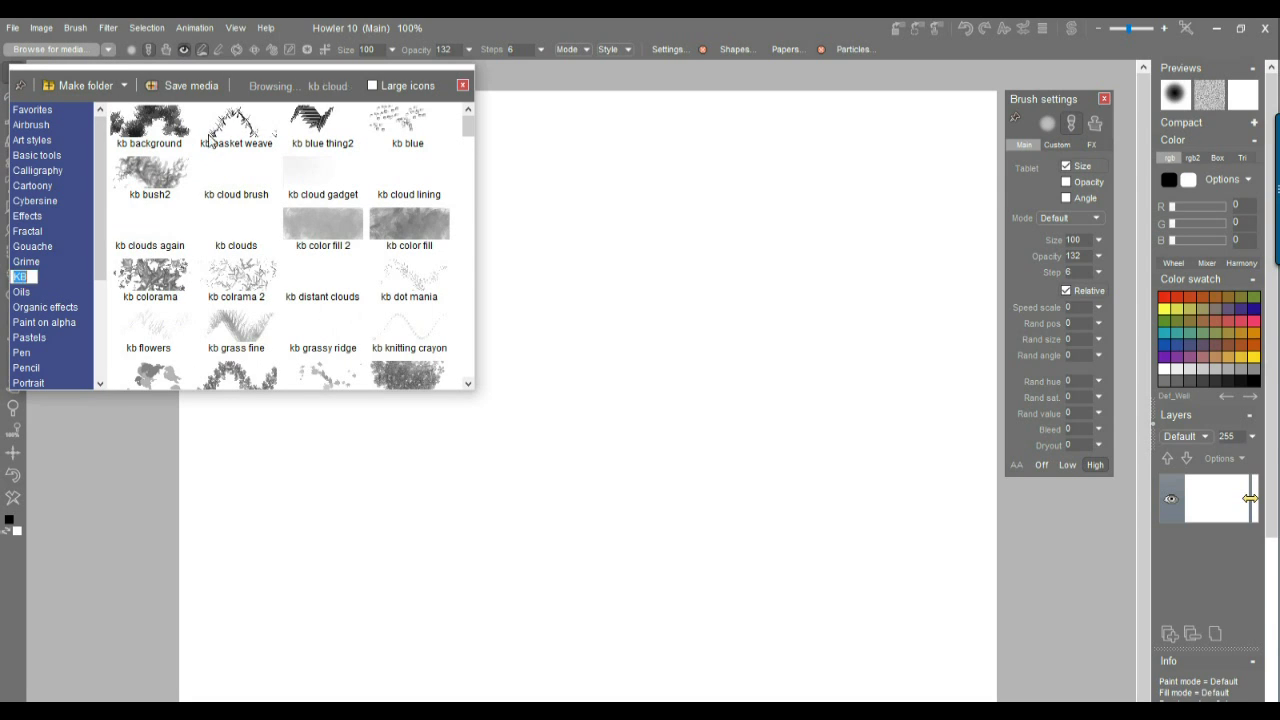
{"action": "left_click_drag", "start_coordinate": [81, 74], "coordinate": [103, 96]}
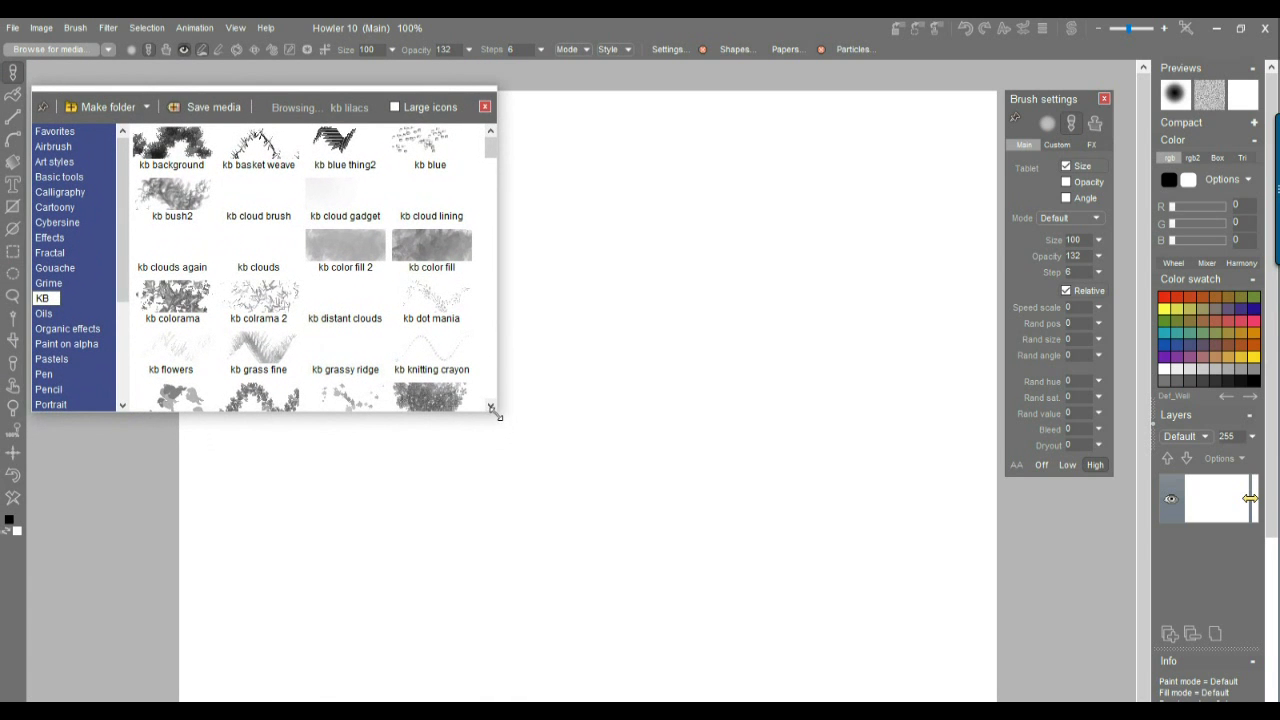
{"action": "left_click_drag", "start_coordinate": [496, 414], "coordinate": [328, 668]}
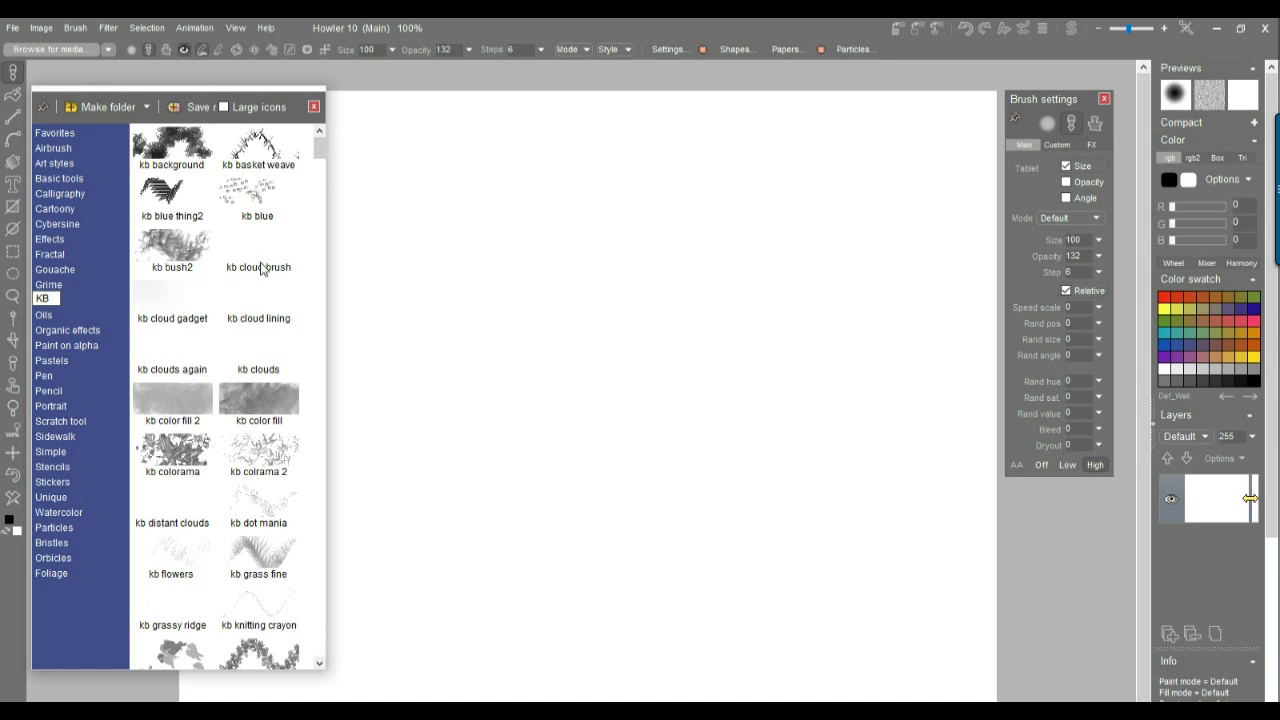
- Pick the kb cloud brush and paint grey and dark test clouds on the canvas
{"action": "mouse_move", "coordinate": [636, 258]}
{"action": "left_mouse_down"}
{"action": "mouse_move", "coordinate": [592, 448]}
{"action": "mouse_move", "coordinate": [655, 476]}
{"action": "left_mouse_up"}
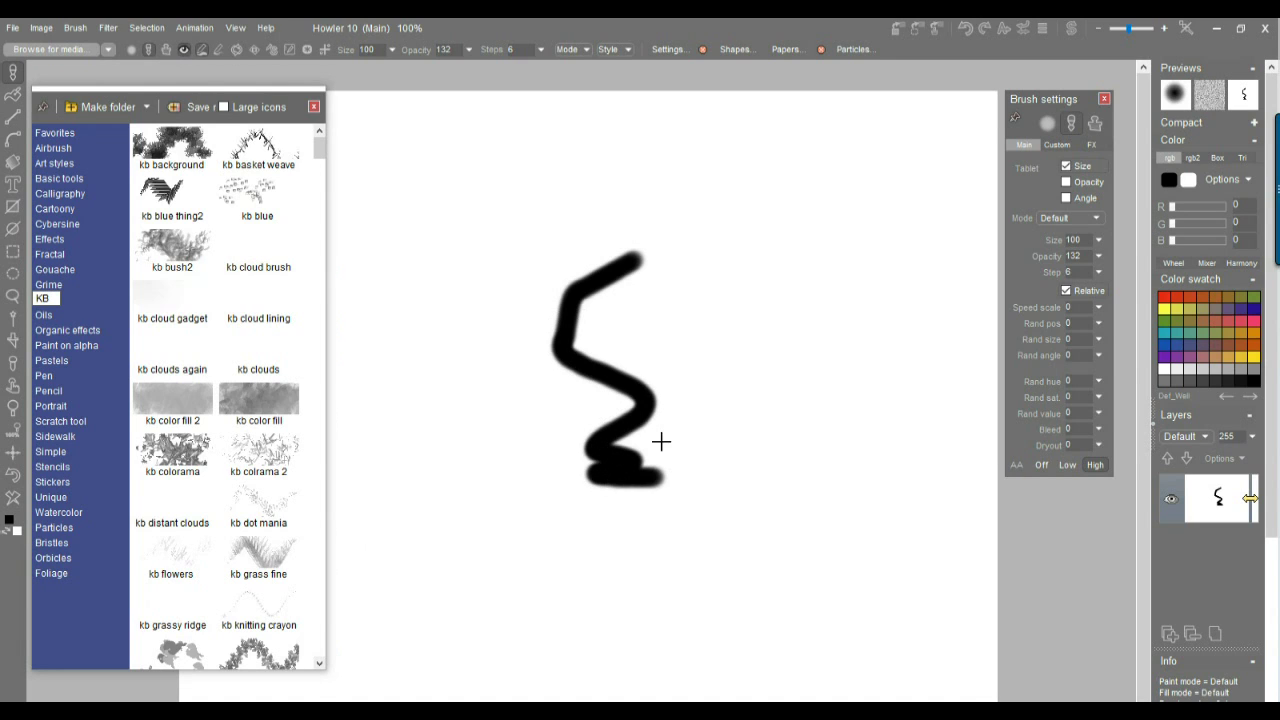
{"action": "left_click", "coordinate": [266, 265]}
{"action": "mouse_move", "coordinate": [311, 291]}
{"action": "left_mouse_down"}
{"action": "mouse_move", "coordinate": [400, 409]}
{"action": "mouse_move", "coordinate": [522, 426]}
{"action": "left_mouse_up"}
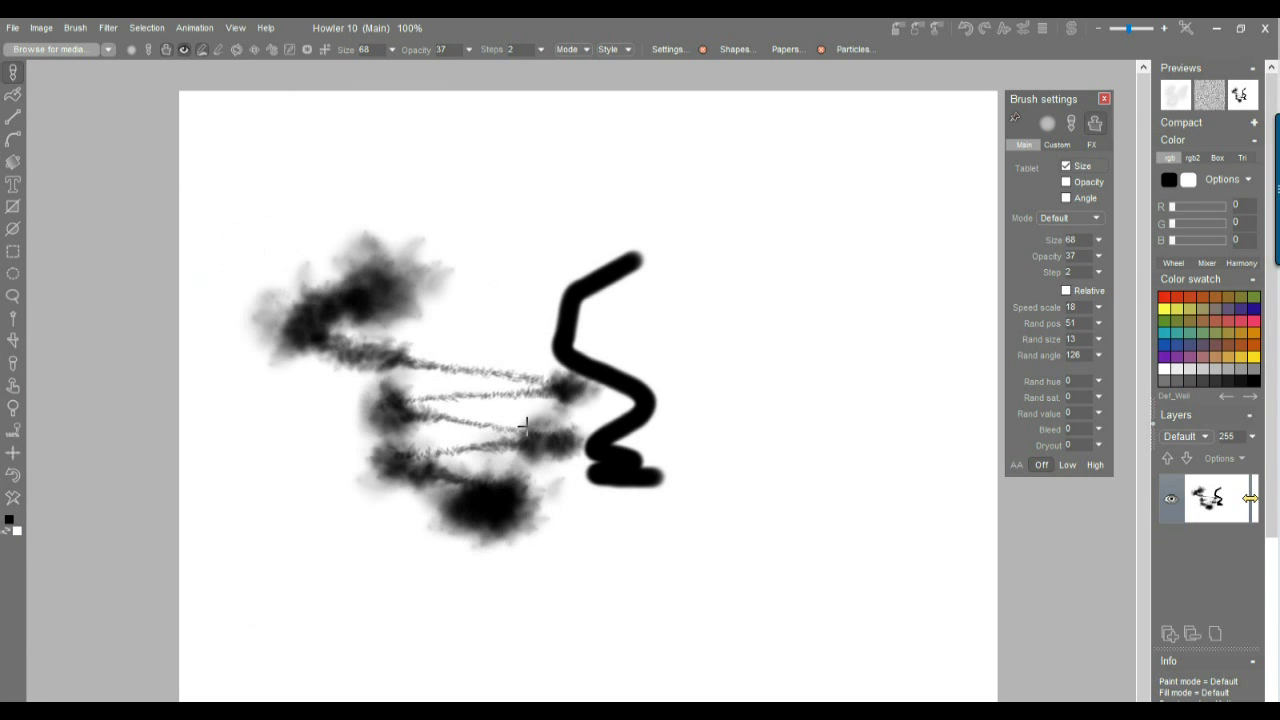
{"action": "mouse_move", "coordinate": [498, 270]}
{"action": "left_mouse_down"}
{"action": "mouse_move", "coordinate": [551, 252]}
{"action": "mouse_move", "coordinate": [630, 330]}
{"action": "left_mouse_up"}
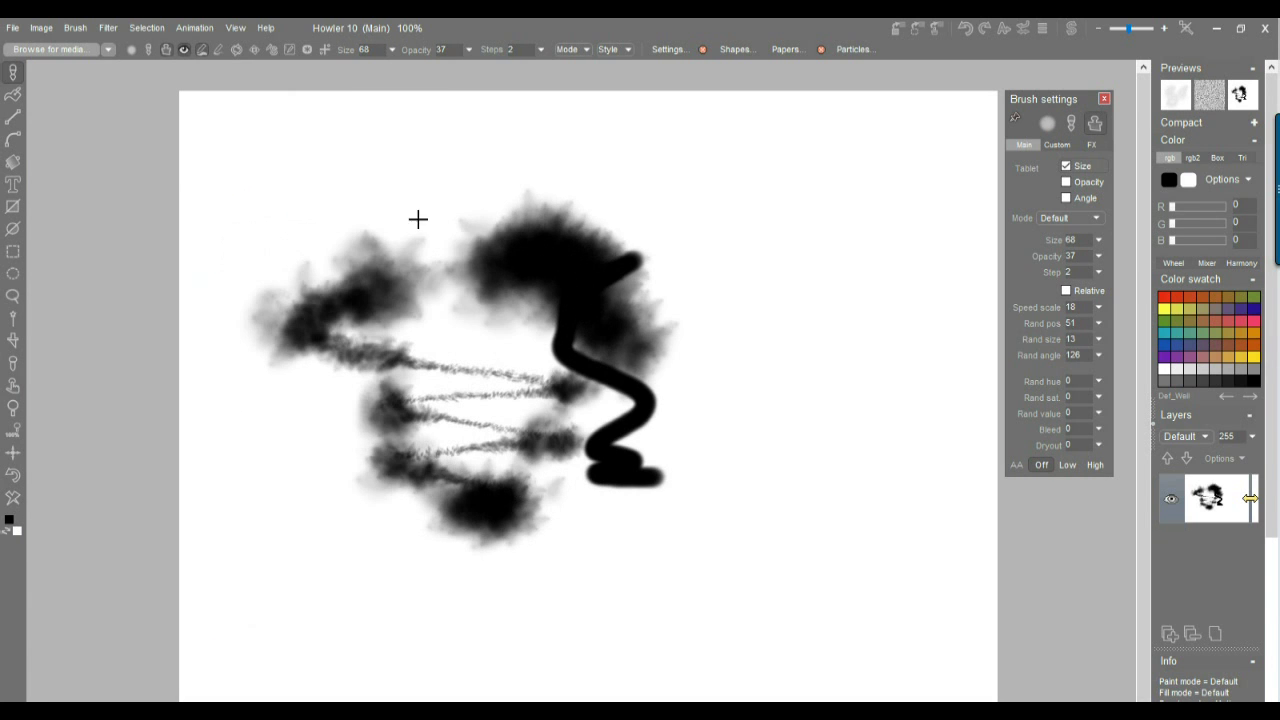
- Select kb bush2 from a one-column brush library and paint green bush strokes
{"action": "left_click", "coordinate": [60, 49]}
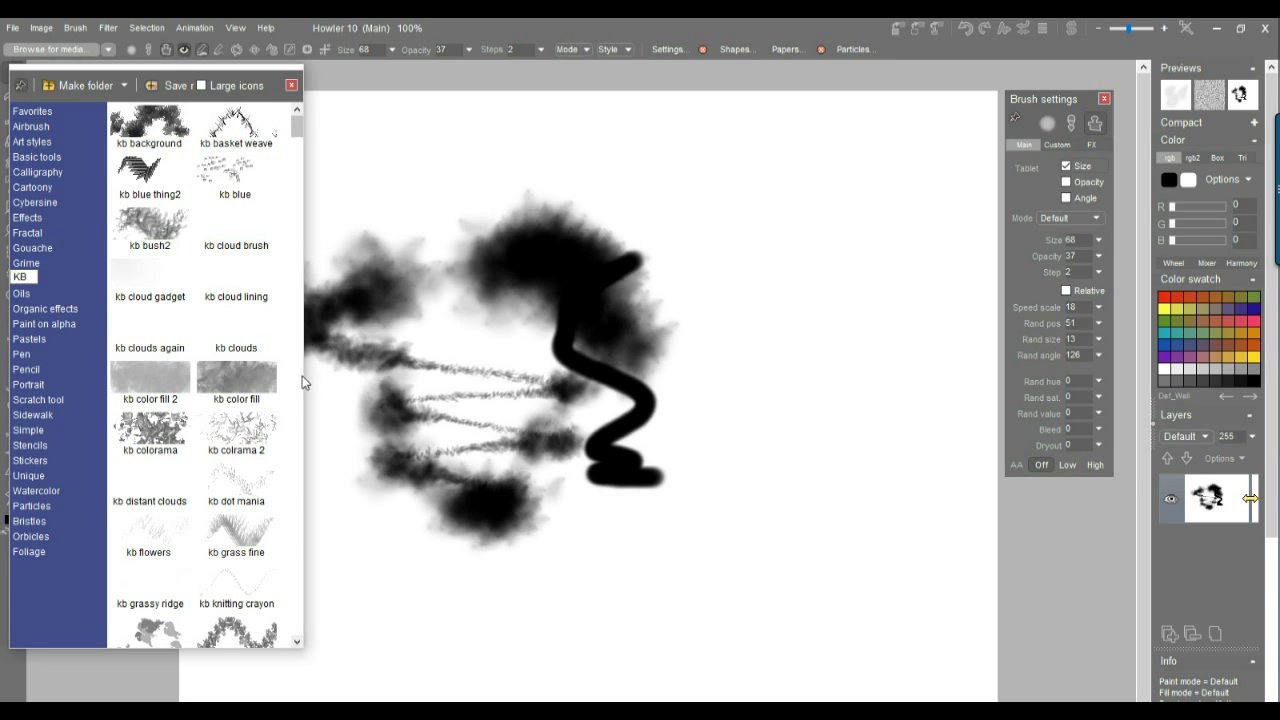
{"action": "left_click_drag", "start_coordinate": [306, 367], "coordinate": [218, 366]}
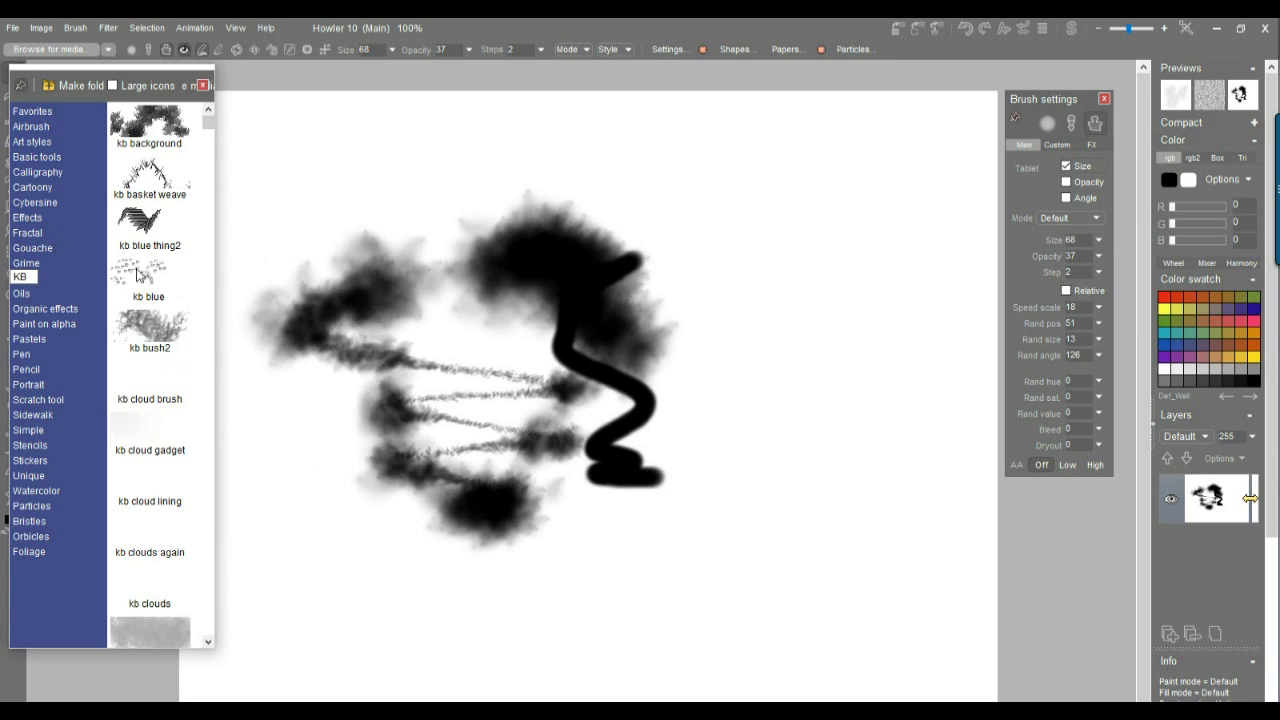
{"action": "left_click", "coordinate": [163, 332]}
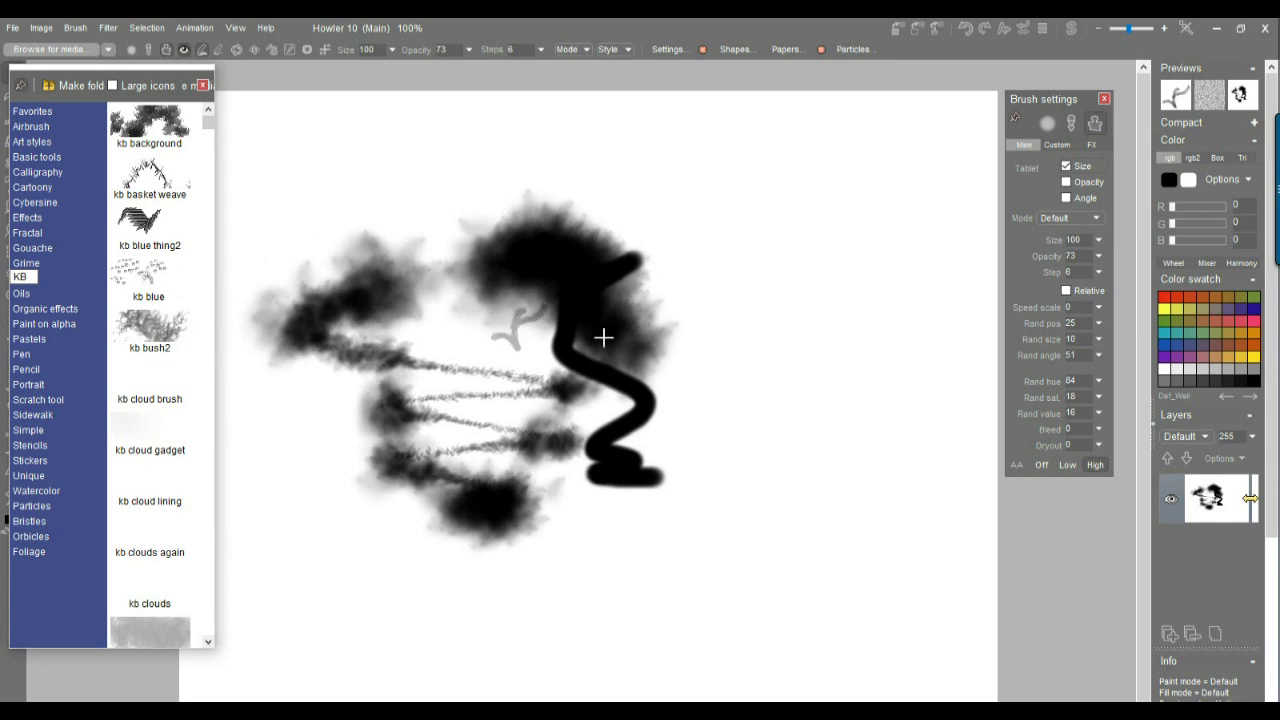
{"action": "mouse_move", "coordinate": [875, 345]}
{"action": "left_mouse_down"}
{"action": "mouse_move", "coordinate": [765, 373]}
{"action": "mouse_move", "coordinate": [735, 400]}
{"action": "mouse_move", "coordinate": [770, 440]}
{"action": "mouse_move", "coordinate": [700, 480]}
{"action": "mouse_move", "coordinate": [675, 470]}
{"action": "left_mouse_up"}
{"action": "left_click", "coordinate": [1167, 316]}
{"action": "mouse_move", "coordinate": [885, 252]}
{"action": "left_mouse_down"}
{"action": "mouse_move", "coordinate": [703, 323]}
{"action": "mouse_move", "coordinate": [762, 326]}
{"action": "mouse_move", "coordinate": [800, 380]}
{"action": "mouse_move", "coordinate": [720, 440]}
{"action": "left_mouse_up"}
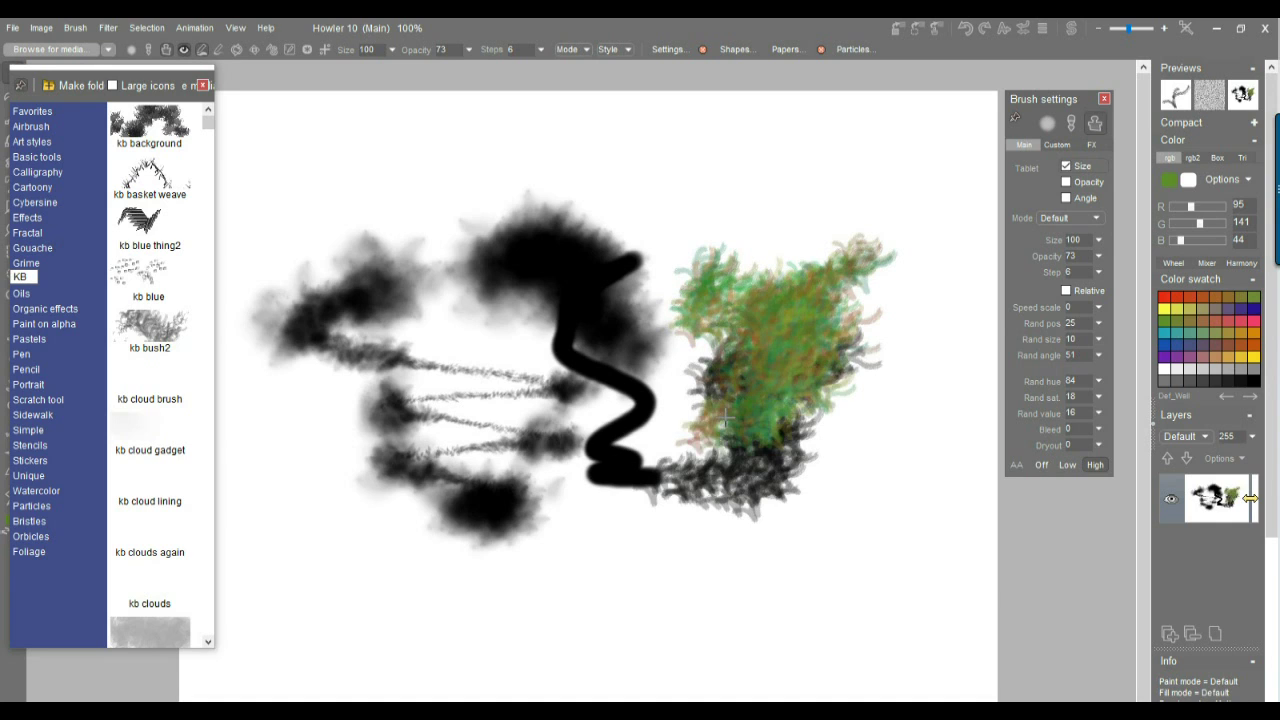
- Return to the kb cloud brush and paint green, light grey and dark grey cloud puffs
{"action": "left_click", "coordinate": [150, 387]}
{"action": "mouse_move", "coordinate": [285, 440]}
{"action": "left_mouse_down"}
{"action": "mouse_move", "coordinate": [329, 517]}
{"action": "mouse_move", "coordinate": [530, 560]}
{"action": "left_mouse_up"}
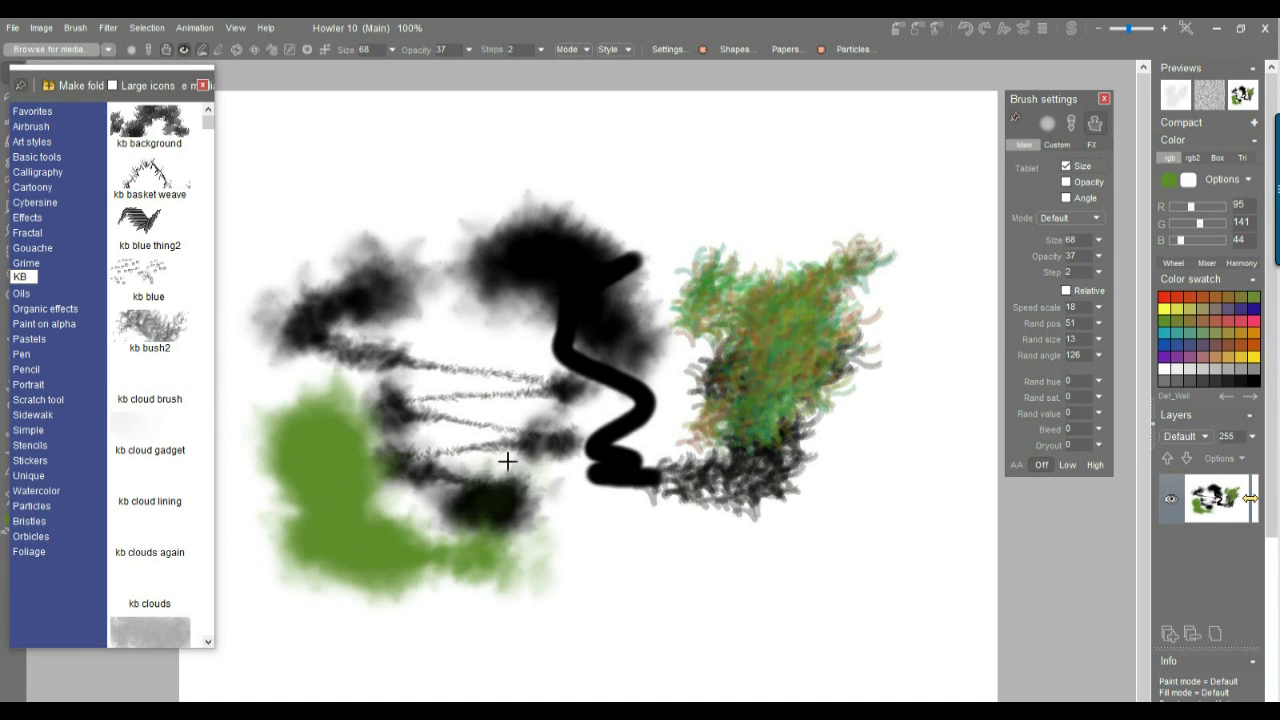
{"action": "left_click_drag", "start_coordinate": [432, 285], "coordinate": [419, 438]}
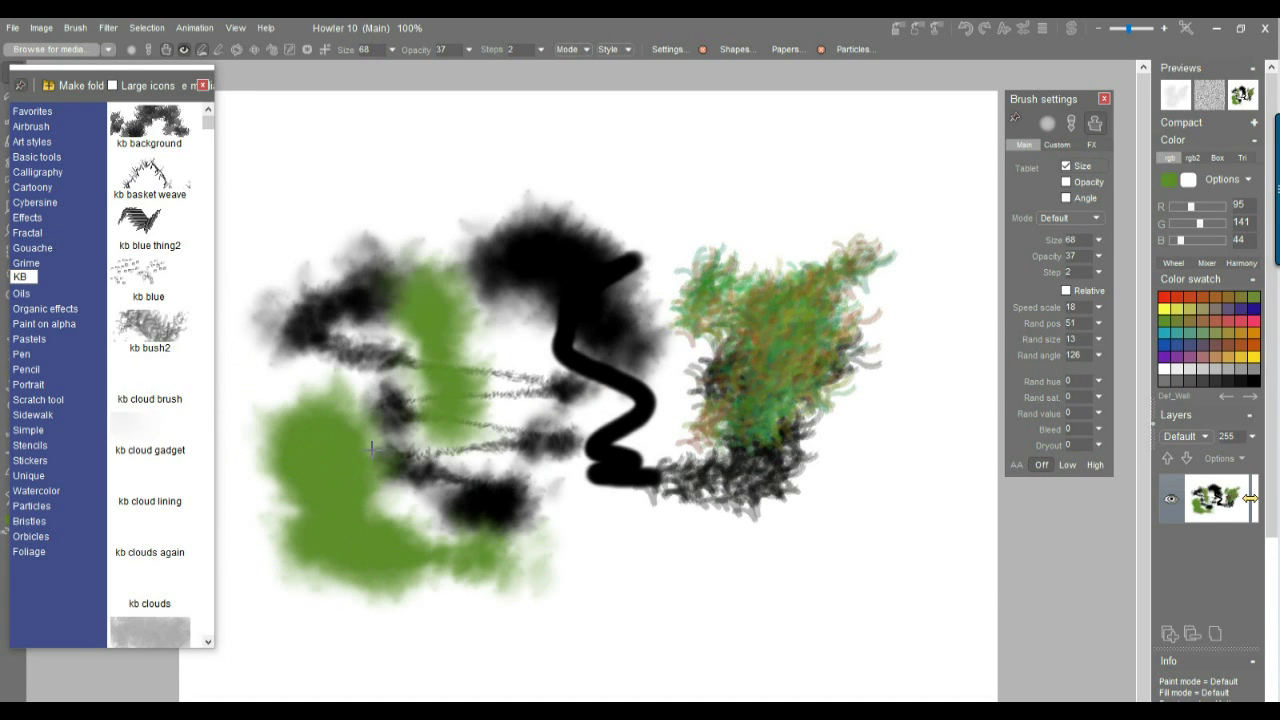
{"action": "left_click", "coordinate": [1168, 370]}
{"action": "left_click", "coordinate": [1200, 370]}
{"action": "mouse_move", "coordinate": [760, 320]}
{"action": "left_mouse_down"}
{"action": "mouse_move", "coordinate": [685, 252]}
{"action": "mouse_move", "coordinate": [708, 306]}
{"action": "mouse_move", "coordinate": [700, 340]}
{"action": "left_mouse_up"}
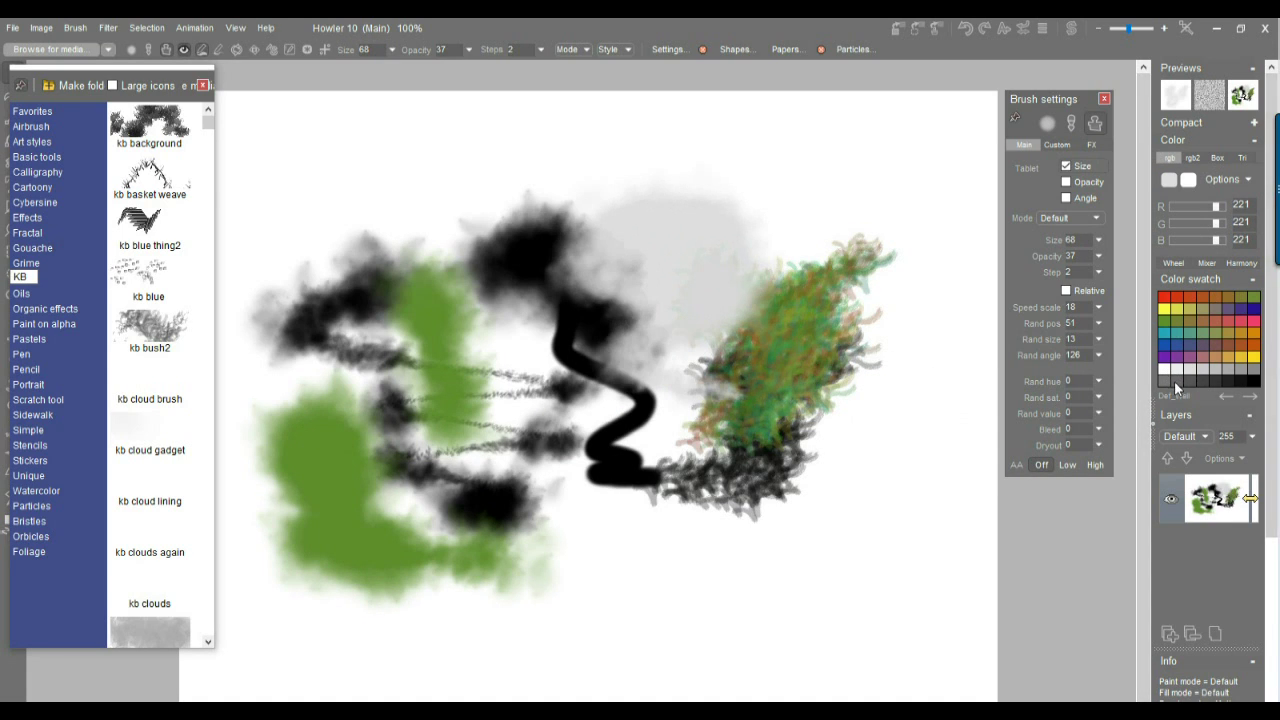
{"action": "left_click", "coordinate": [1174, 381]}
{"action": "left_click_drag", "start_coordinate": [670, 300], "coordinate": [500, 490]}
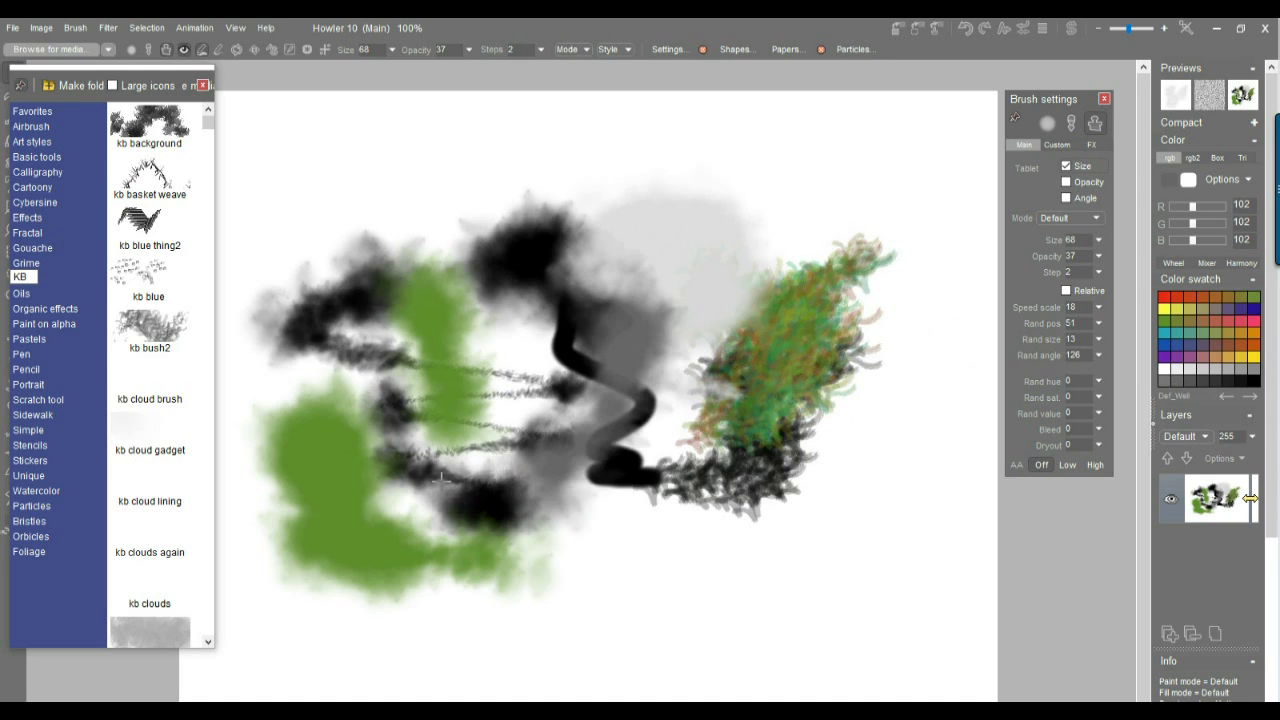
- Set white as the primary and black as the secondary colour, nudging the brush library
{"action": "left_click", "coordinate": [1166, 370]}
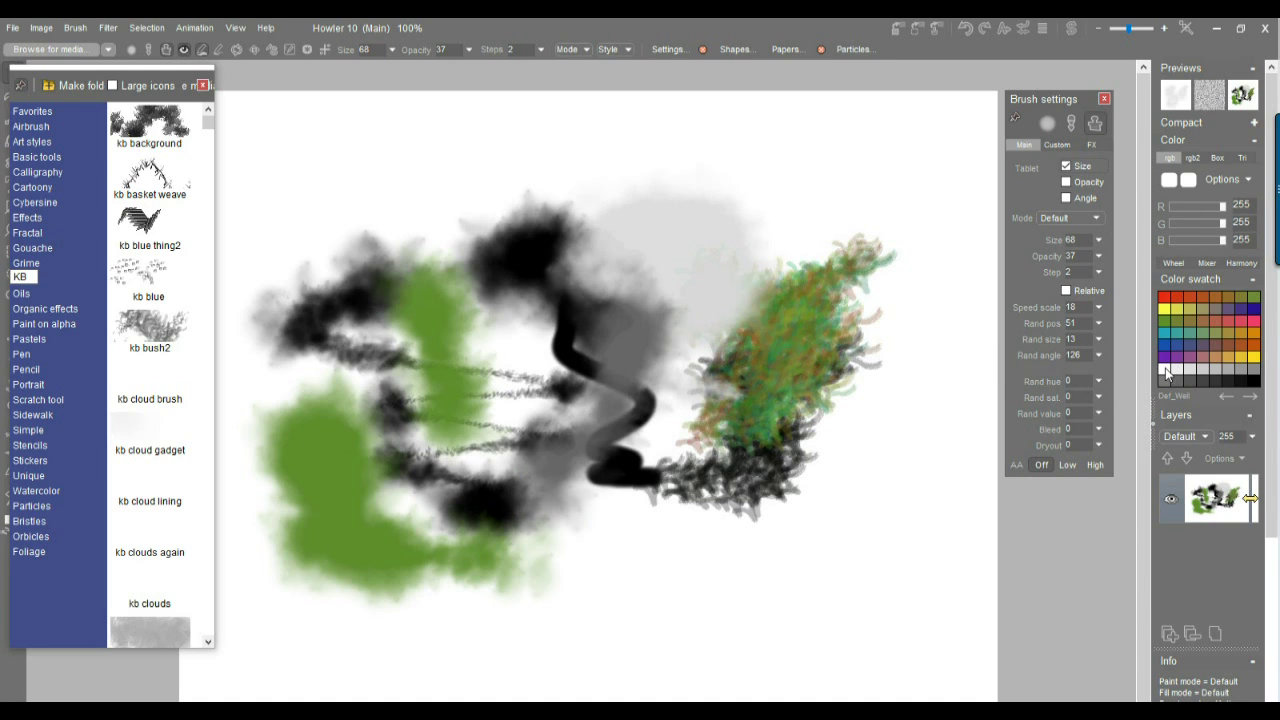
{"action": "right_click", "coordinate": [1257, 386]}
{"action": "left_click_drag", "start_coordinate": [47, 72], "coordinate": [65, 89]}
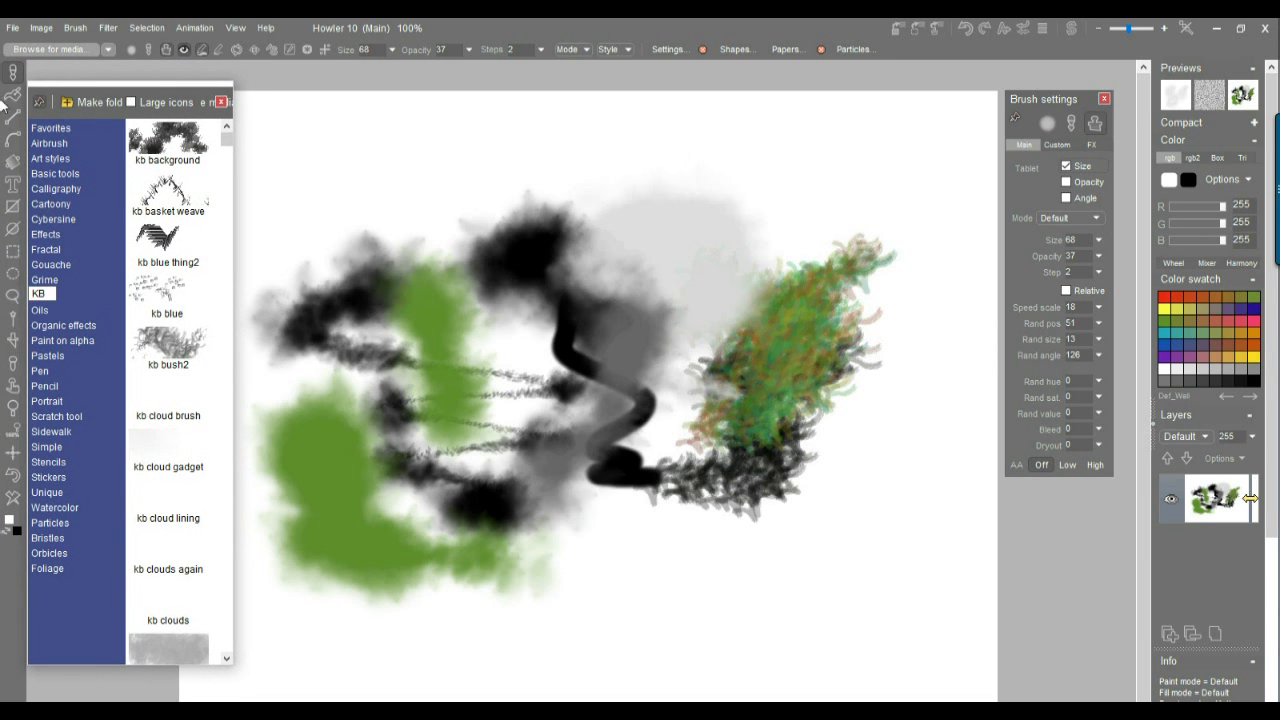
- Clear the canvas to black and paint soft white clouds across it, undoing a stray dab
{"action": "left_click", "coordinate": [13, 497]}
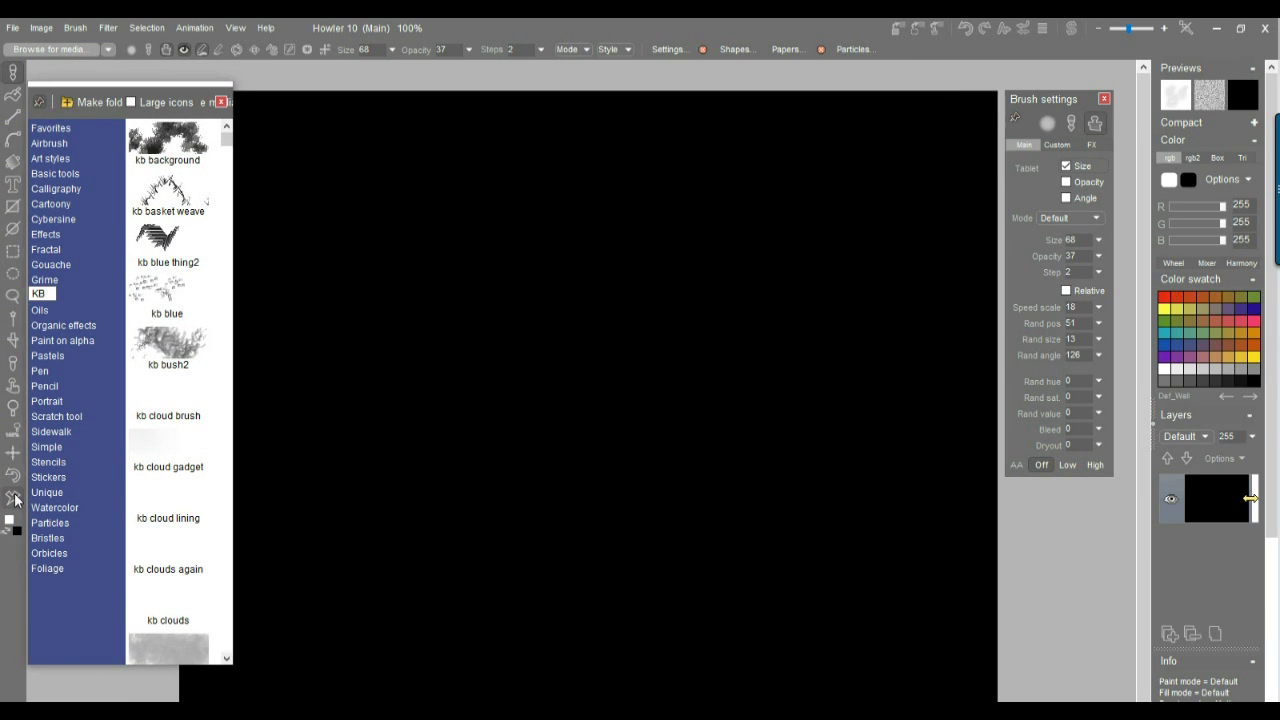
{"action": "mouse_move", "coordinate": [496, 520]}
{"action": "left_mouse_down"}
{"action": "mouse_move", "coordinate": [503, 363]}
{"action": "mouse_move", "coordinate": [492, 458]}
{"action": "left_mouse_up"}
{"action": "mouse_move", "coordinate": [745, 322]}
{"action": "left_mouse_down"}
{"action": "mouse_move", "coordinate": [717, 351]}
{"action": "mouse_move", "coordinate": [751, 457]}
{"action": "mouse_move", "coordinate": [569, 491]}
{"action": "mouse_move", "coordinate": [643, 293]}
{"action": "mouse_move", "coordinate": [640, 374]}
{"action": "mouse_move", "coordinate": [500, 470]}
{"action": "mouse_move", "coordinate": [360, 420]}
{"action": "mouse_move", "coordinate": [558, 437]}
{"action": "left_mouse_up"}
{"action": "mouse_move", "coordinate": [405, 190]}
{"action": "left_mouse_down"}
{"action": "mouse_move", "coordinate": [423, 203]}
{"action": "mouse_move", "coordinate": [606, 188]}
{"action": "mouse_move", "coordinate": [703, 203]}
{"action": "mouse_move", "coordinate": [975, 180]}
{"action": "left_mouse_up"}
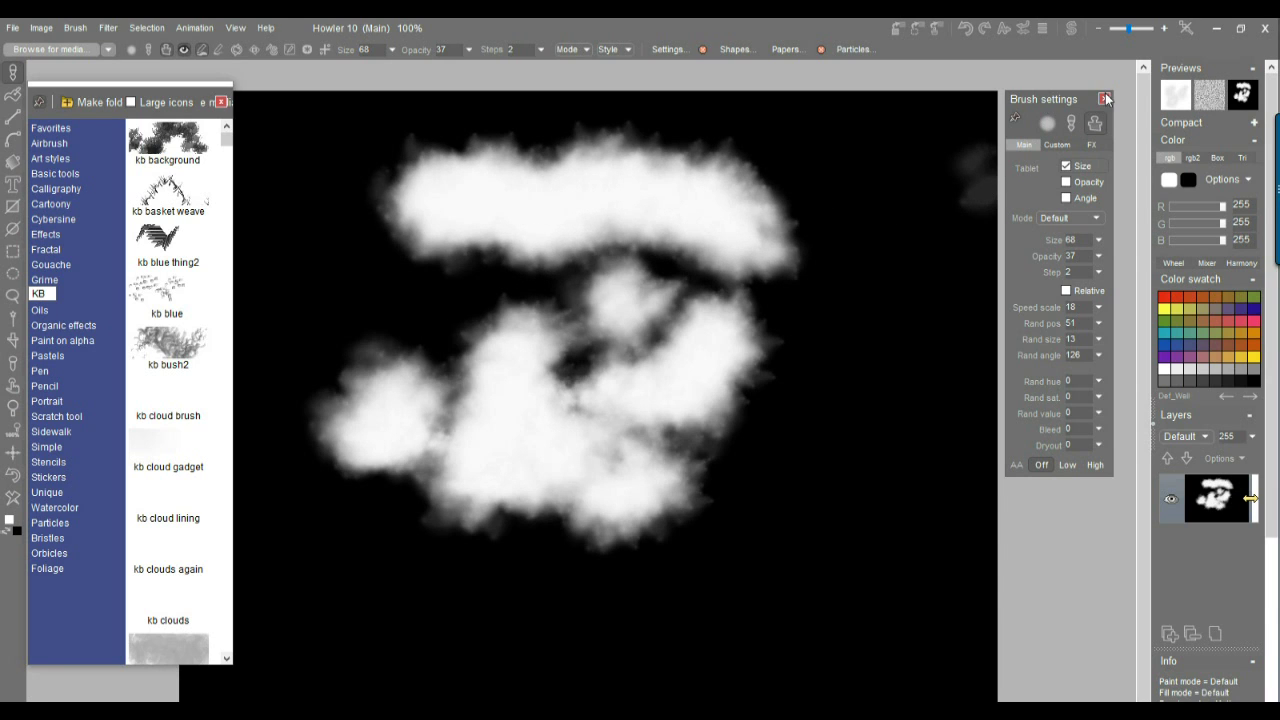
{"action": "key", "text": "ctrl+z"}
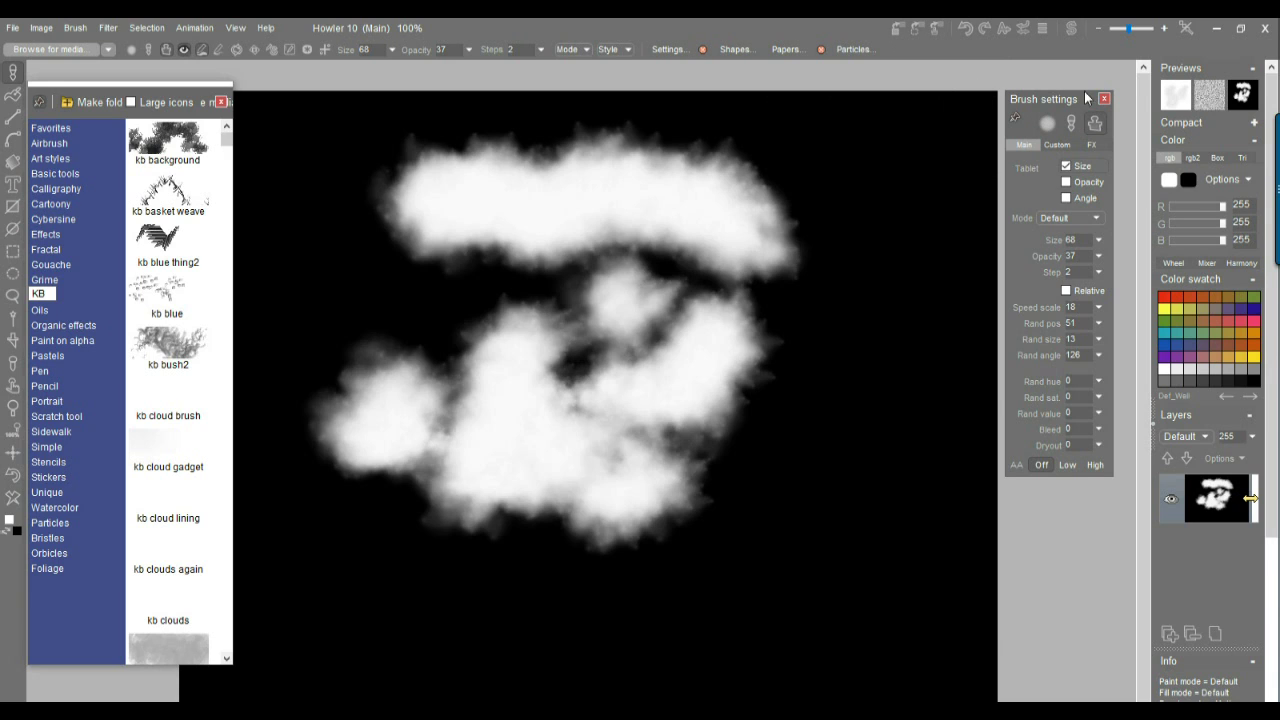
- Raise the cloud brush's random size to 55 and paint more varied white clouds
{"action": "left_click_drag", "start_coordinate": [1055, 92], "coordinate": [1081, 77]}
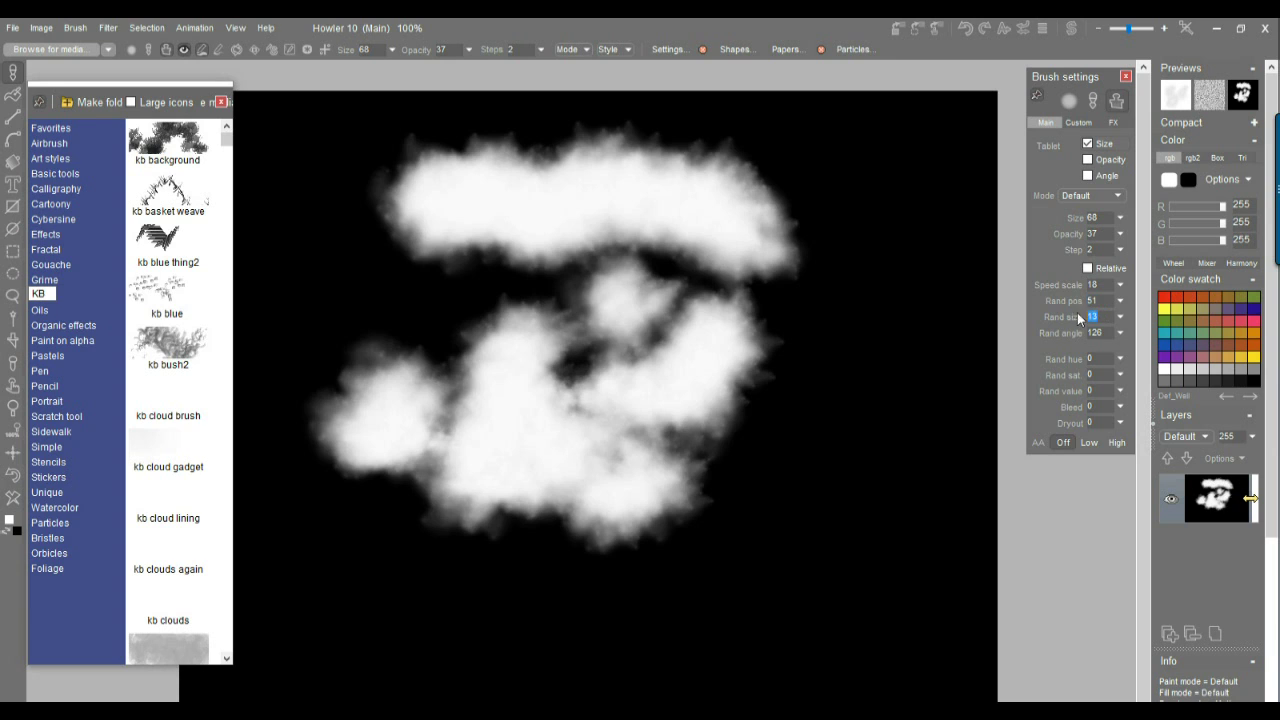
{"action": "mouse_move", "coordinate": [895, 330]}
{"action": "left_mouse_down"}
{"action": "mouse_move", "coordinate": [863, 289]}
{"action": "mouse_move", "coordinate": [840, 343]}
{"action": "mouse_move", "coordinate": [826, 474]}
{"action": "mouse_move", "coordinate": [780, 503]}
{"action": "mouse_move", "coordinate": [700, 520]}
{"action": "mouse_move", "coordinate": [846, 463]}
{"action": "mouse_move", "coordinate": [825, 414]}
{"action": "mouse_move", "coordinate": [829, 246]}
{"action": "mouse_move", "coordinate": [811, 380]}
{"action": "mouse_move", "coordinate": [995, 400]}
{"action": "left_mouse_up"}
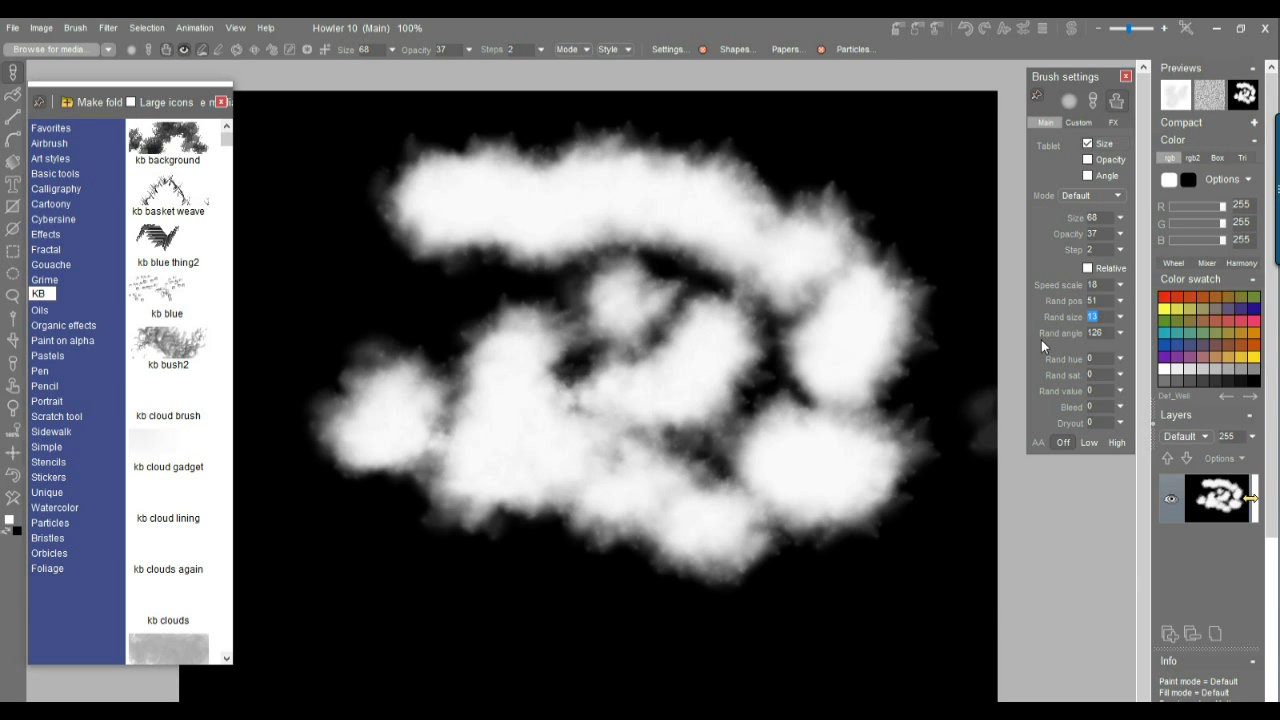
{"action": "type", "text": "55"}
{"action": "mouse_move", "coordinate": [500, 305]}
{"action": "left_mouse_down"}
{"action": "mouse_move", "coordinate": [400, 300]}
{"action": "mouse_move", "coordinate": [402, 490]}
{"action": "mouse_move", "coordinate": [440, 615]}
{"action": "mouse_move", "coordinate": [850, 605]}
{"action": "mouse_move", "coordinate": [893, 216]}
{"action": "mouse_move", "coordinate": [981, 158]}
{"action": "left_mouse_up"}
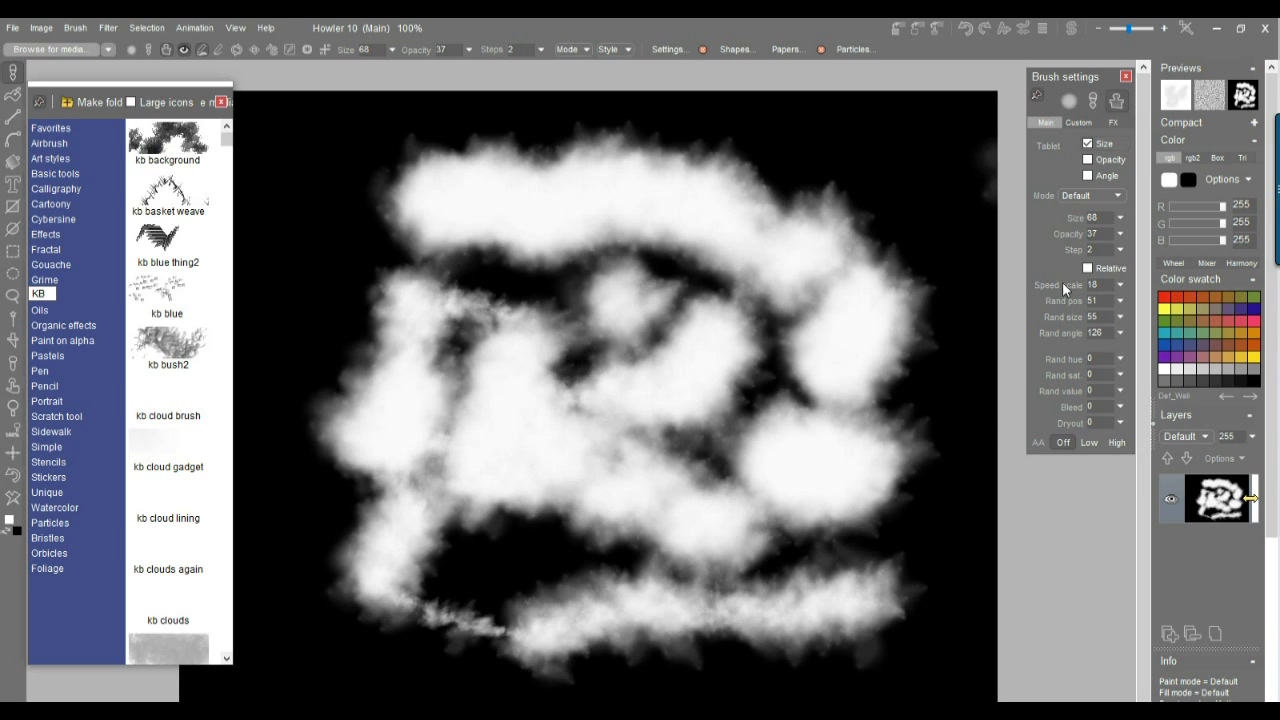
{"action": "left_click", "coordinate": [1120, 285]}
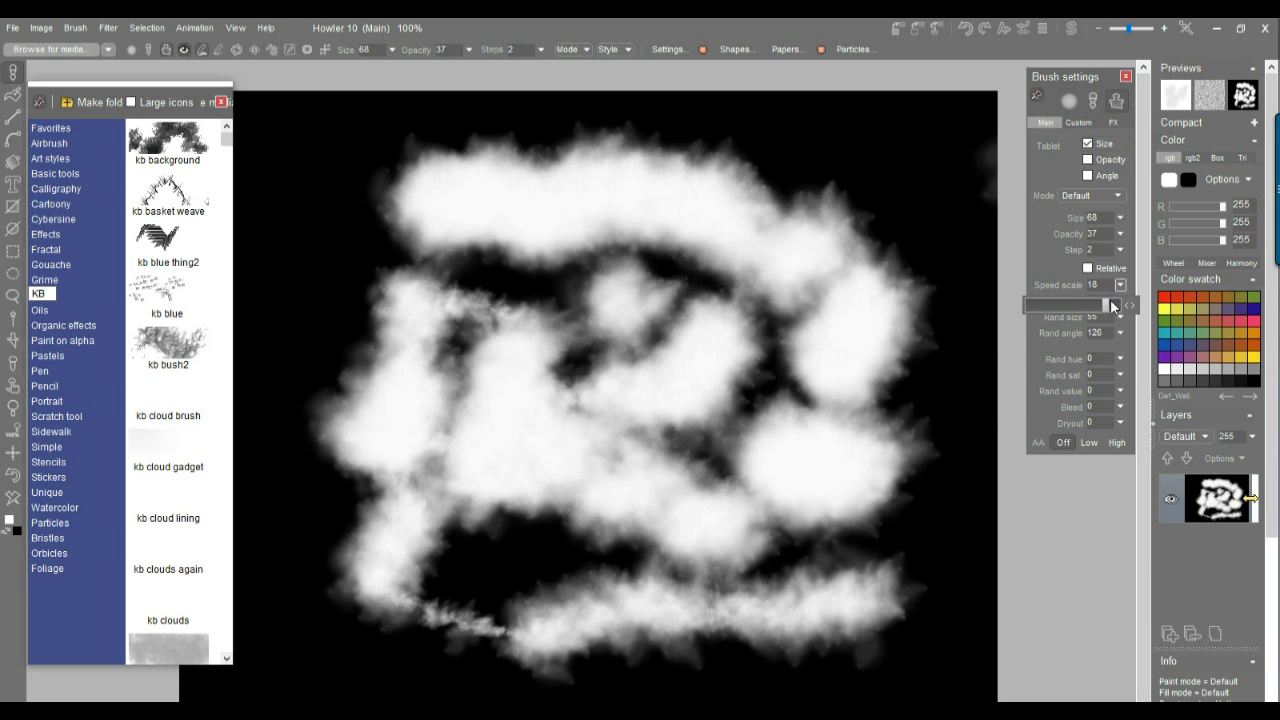
- Test speed scale 23 with white clouds on a cleared canvas, then lower speed scale to 3
{"action": "left_click_drag", "start_coordinate": [1110, 299], "coordinate": [1115, 301]}
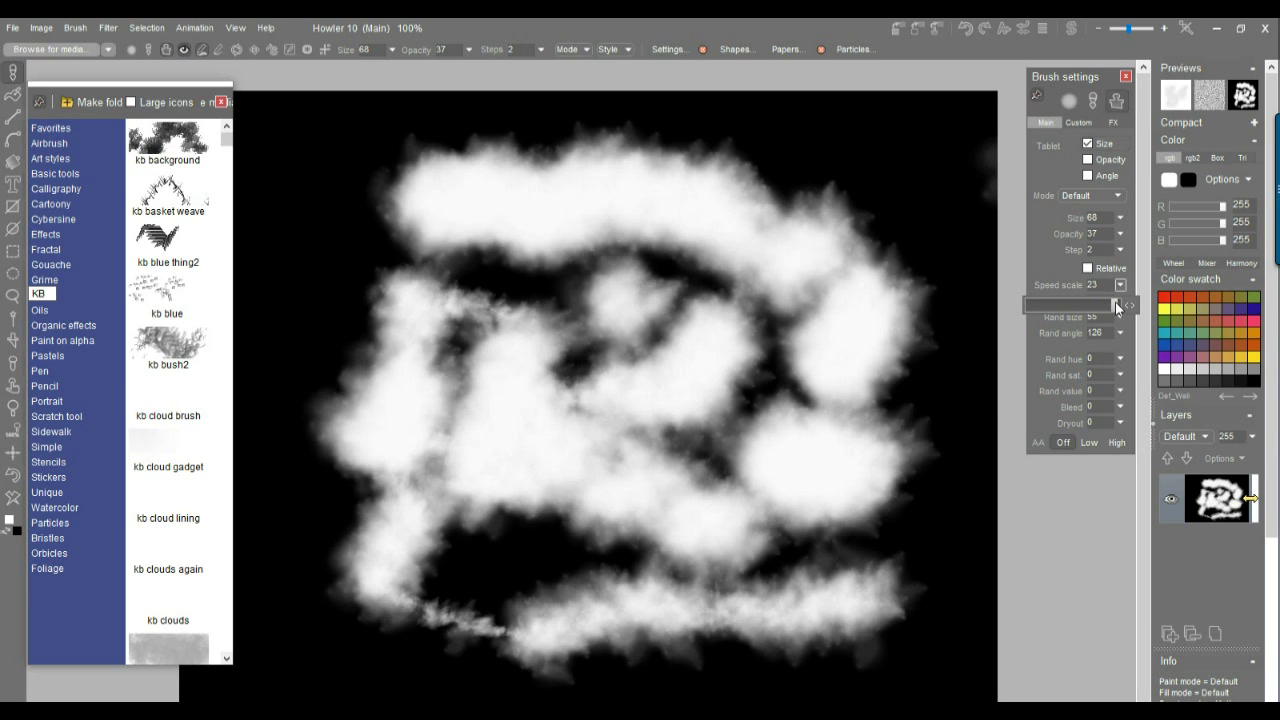
{"action": "left_click", "coordinate": [13, 498]}
{"action": "mouse_move", "coordinate": [515, 385]}
{"action": "left_mouse_down"}
{"action": "mouse_move", "coordinate": [603, 317]}
{"action": "mouse_move", "coordinate": [735, 290]}
{"action": "mouse_move", "coordinate": [423, 543]}
{"action": "mouse_move", "coordinate": [406, 596]}
{"action": "mouse_move", "coordinate": [489, 191]}
{"action": "mouse_move", "coordinate": [440, 260]}
{"action": "mouse_move", "coordinate": [457, 337]}
{"action": "mouse_move", "coordinate": [604, 186]}
{"action": "mouse_move", "coordinate": [966, 331]}
{"action": "mouse_move", "coordinate": [689, 494]}
{"action": "mouse_move", "coordinate": [843, 506]}
{"action": "mouse_move", "coordinate": [880, 436]}
{"action": "mouse_move", "coordinate": [823, 277]}
{"action": "mouse_move", "coordinate": [610, 420]}
{"action": "mouse_move", "coordinate": [705, 348]}
{"action": "mouse_move", "coordinate": [677, 417]}
{"action": "mouse_move", "coordinate": [557, 429]}
{"action": "mouse_move", "coordinate": [663, 334]}
{"action": "mouse_move", "coordinate": [549, 335]}
{"action": "mouse_move", "coordinate": [457, 434]}
{"action": "mouse_move", "coordinate": [874, 289]}
{"action": "mouse_move", "coordinate": [766, 257]}
{"action": "mouse_move", "coordinate": [638, 321]}
{"action": "left_mouse_up"}
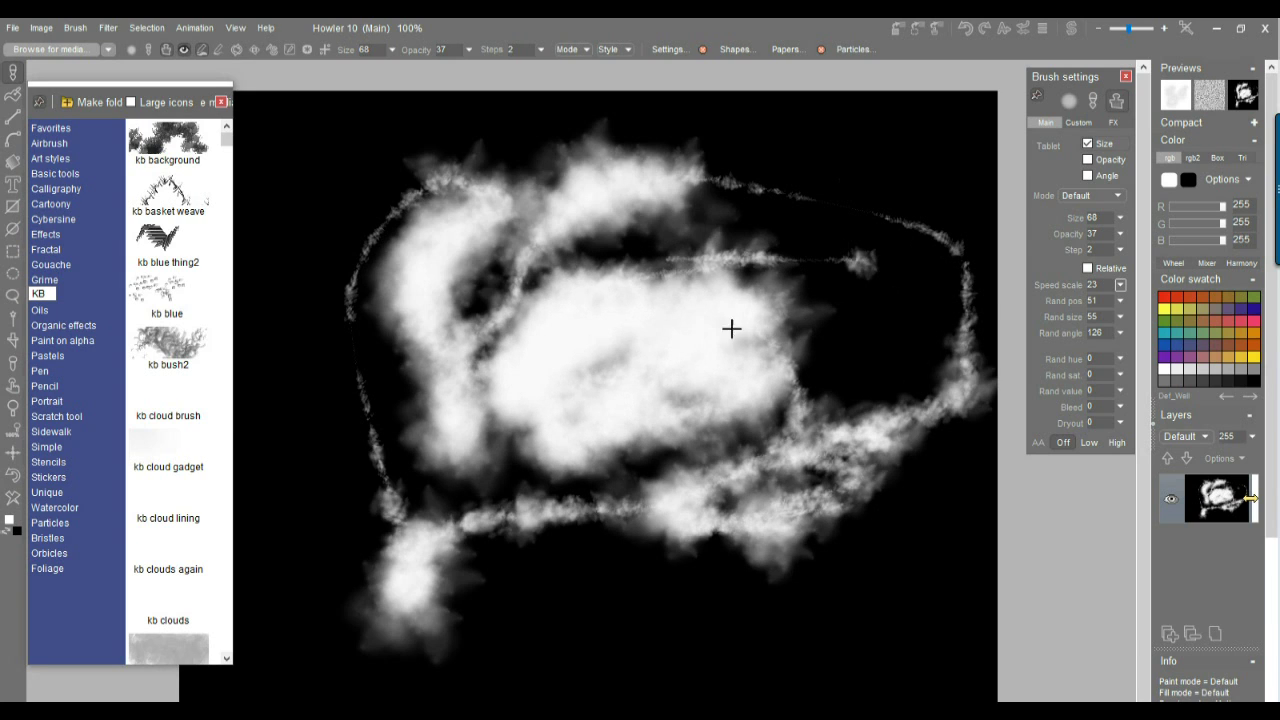
{"action": "mouse_move", "coordinate": [732, 329]}
{"action": "left_mouse_down"}
{"action": "mouse_move", "coordinate": [823, 372]}
{"action": "mouse_move", "coordinate": [692, 413]}
{"action": "mouse_move", "coordinate": [721, 435]}
{"action": "mouse_move", "coordinate": [569, 480]}
{"action": "mouse_move", "coordinate": [644, 473]}
{"action": "mouse_move", "coordinate": [544, 428]}
{"action": "mouse_move", "coordinate": [497, 368]}
{"action": "mouse_move", "coordinate": [416, 337]}
{"action": "mouse_move", "coordinate": [551, 361]}
{"action": "left_mouse_up"}
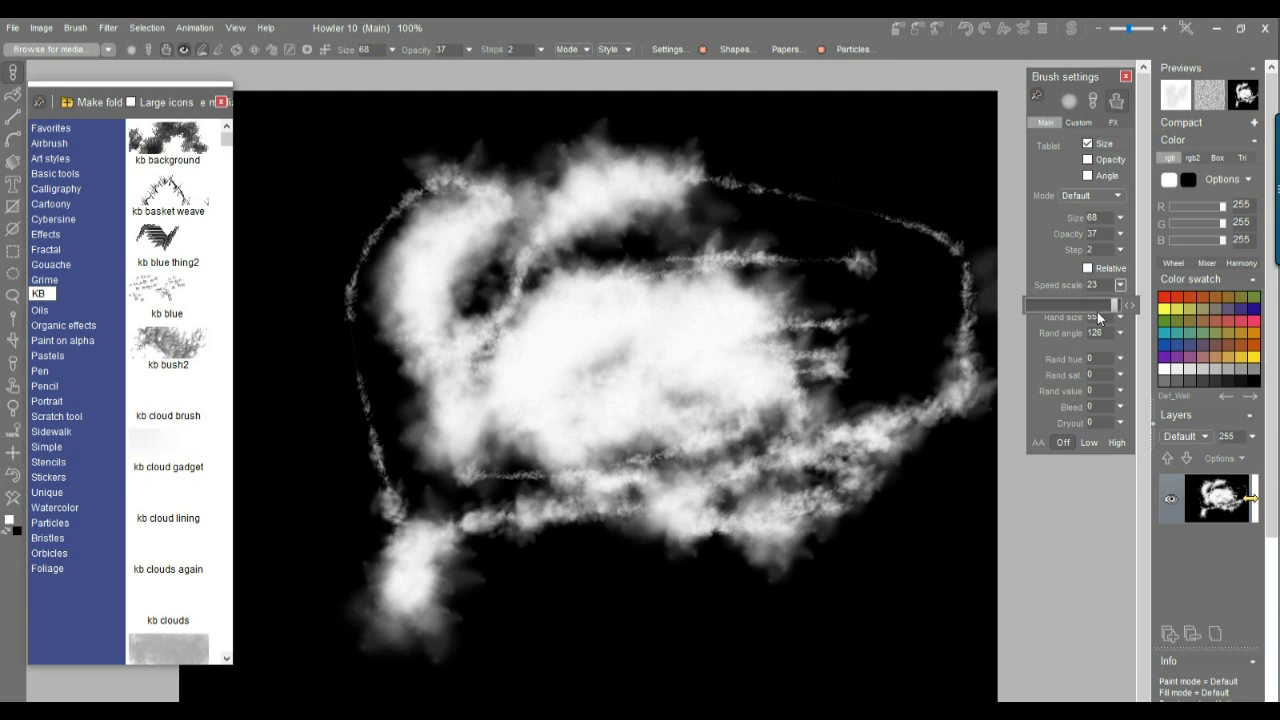
{"action": "left_click_drag", "start_coordinate": [1077, 311], "coordinate": [1080, 309]}
{"action": "mouse_move", "coordinate": [790, 250]}
{"action": "left_mouse_down"}
{"action": "mouse_move", "coordinate": [646, 302]}
{"action": "mouse_move", "coordinate": [687, 281]}
{"action": "mouse_move", "coordinate": [793, 288]}
{"action": "mouse_move", "coordinate": [800, 331]}
{"action": "mouse_move", "coordinate": [870, 362]}
{"action": "mouse_move", "coordinate": [763, 415]}
{"action": "mouse_move", "coordinate": [566, 400]}
{"action": "left_mouse_up"}
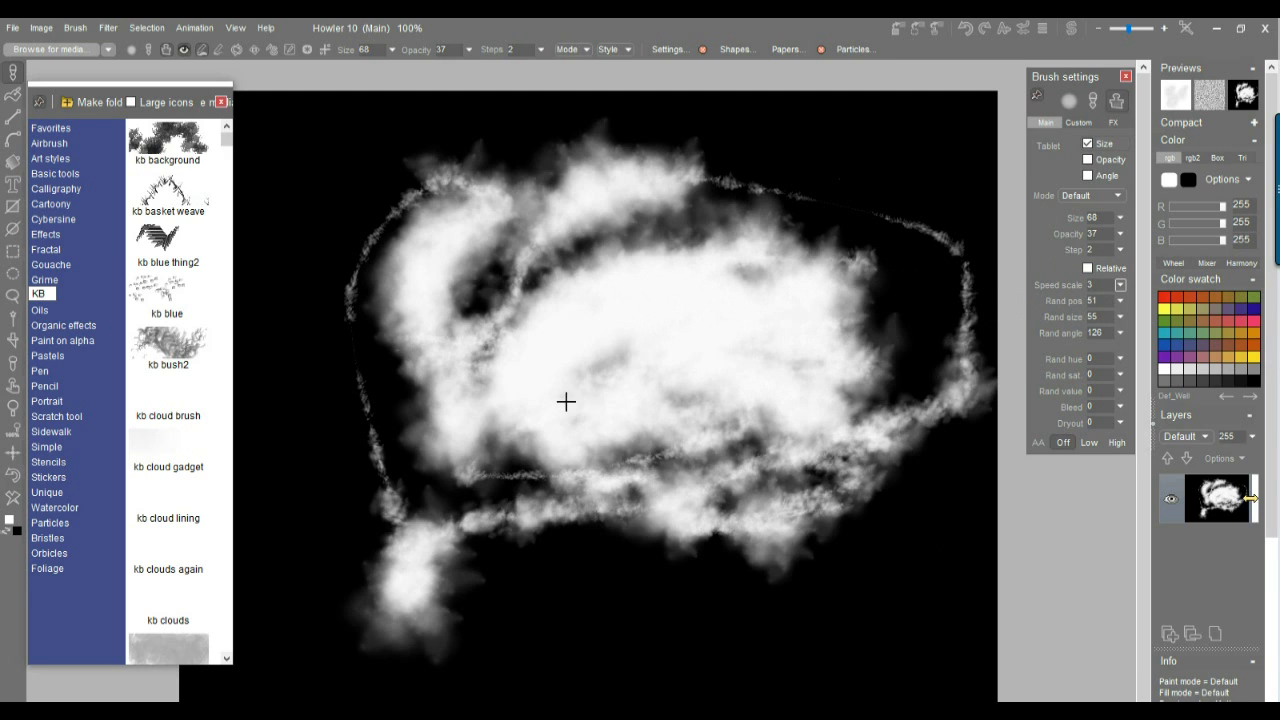
- Clear to black, paint one white cloud with side puffs, and cut a dark band through it
{"action": "left_click", "coordinate": [14, 500]}
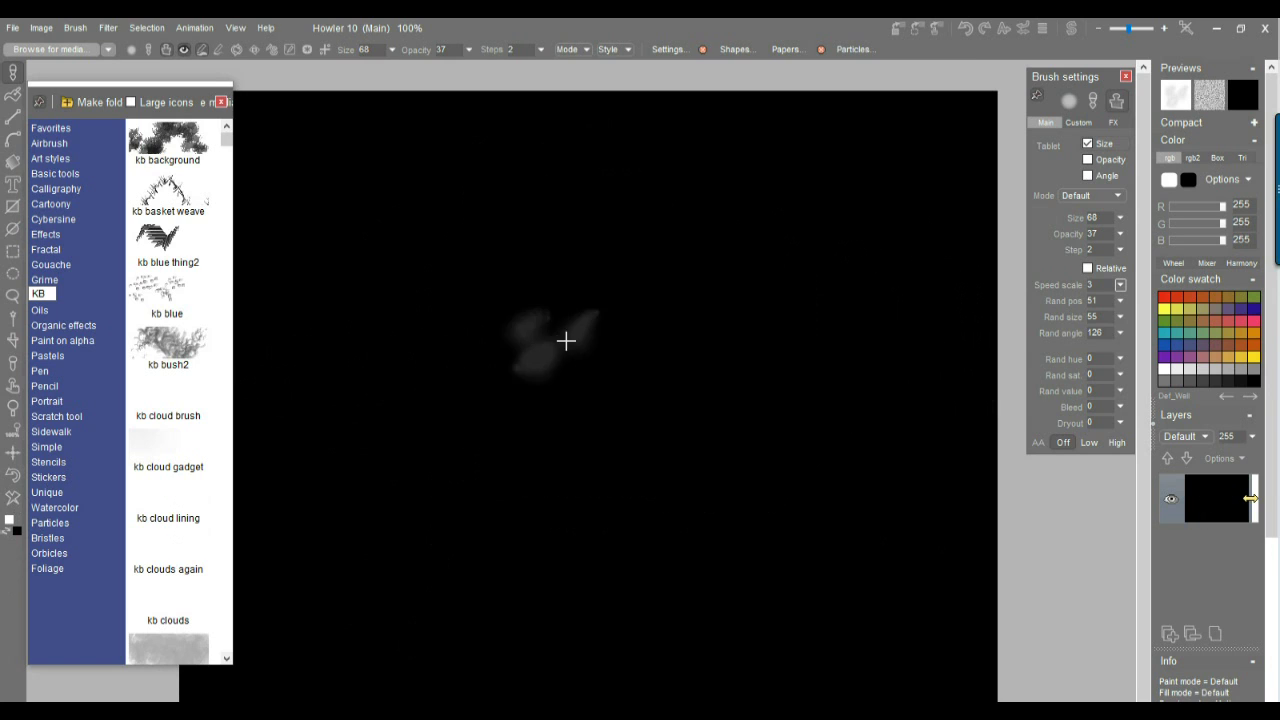
{"action": "mouse_move", "coordinate": [591, 317]}
{"action": "left_mouse_down"}
{"action": "mouse_move", "coordinate": [498, 389]}
{"action": "mouse_move", "coordinate": [624, 361]}
{"action": "mouse_move", "coordinate": [578, 404]}
{"action": "mouse_move", "coordinate": [696, 388]}
{"action": "mouse_move", "coordinate": [713, 403]}
{"action": "mouse_move", "coordinate": [494, 465]}
{"action": "mouse_move", "coordinate": [783, 433]}
{"action": "mouse_move", "coordinate": [566, 490]}
{"action": "mouse_move", "coordinate": [601, 488]}
{"action": "left_mouse_up"}
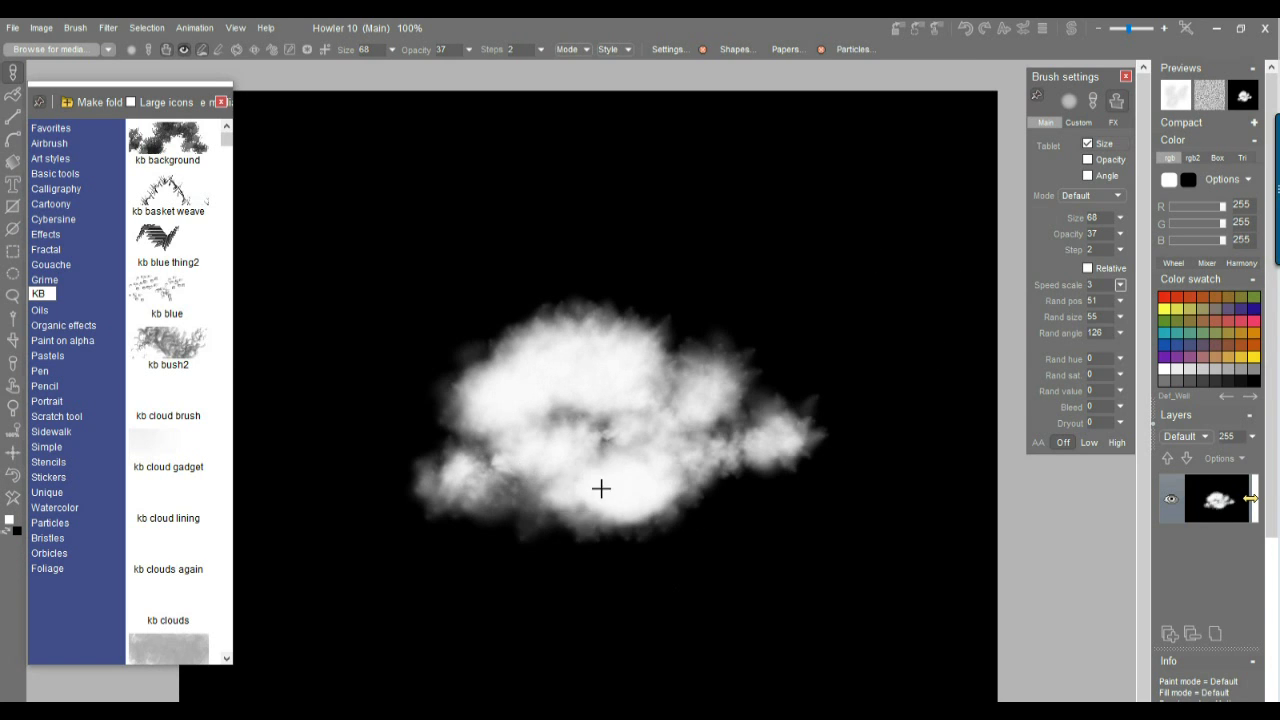
{"action": "mouse_move", "coordinate": [551, 375]}
{"action": "left_mouse_down"}
{"action": "mouse_move", "coordinate": [480, 517]}
{"action": "mouse_move", "coordinate": [417, 426]}
{"action": "mouse_move", "coordinate": [486, 437]}
{"action": "left_mouse_up"}
{"action": "mouse_move", "coordinate": [577, 417]}
{"action": "left_mouse_down"}
{"action": "mouse_move", "coordinate": [414, 480]}
{"action": "mouse_move", "coordinate": [674, 449]}
{"action": "mouse_move", "coordinate": [520, 440]}
{"action": "mouse_move", "coordinate": [647, 381]}
{"action": "mouse_move", "coordinate": [477, 423]}
{"action": "mouse_move", "coordinate": [690, 431]}
{"action": "mouse_move", "coordinate": [563, 474]}
{"action": "mouse_move", "coordinate": [777, 340]}
{"action": "left_mouse_up"}
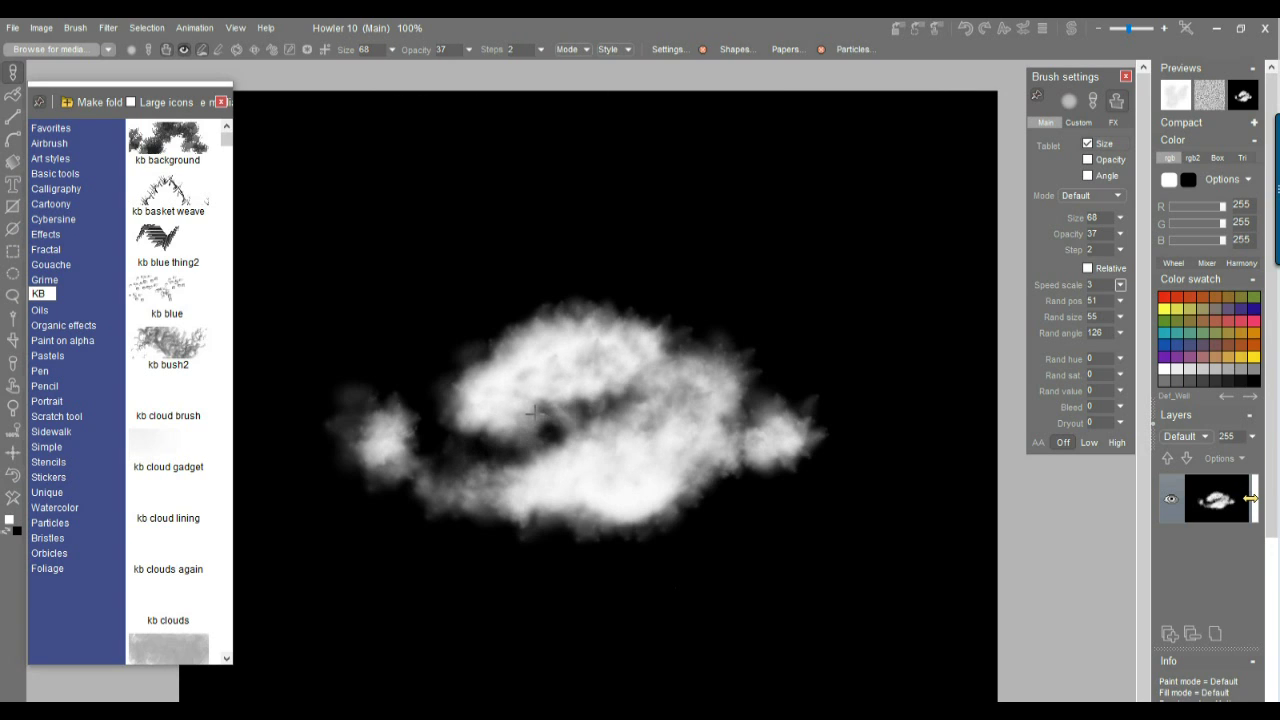
{"action": "left_click", "coordinate": [468, 49]}
- Drop brush opacity to 9, shade the cloud faintly dark, and add a bright upper-right puff
{"action": "left_click", "coordinate": [380, 70]}
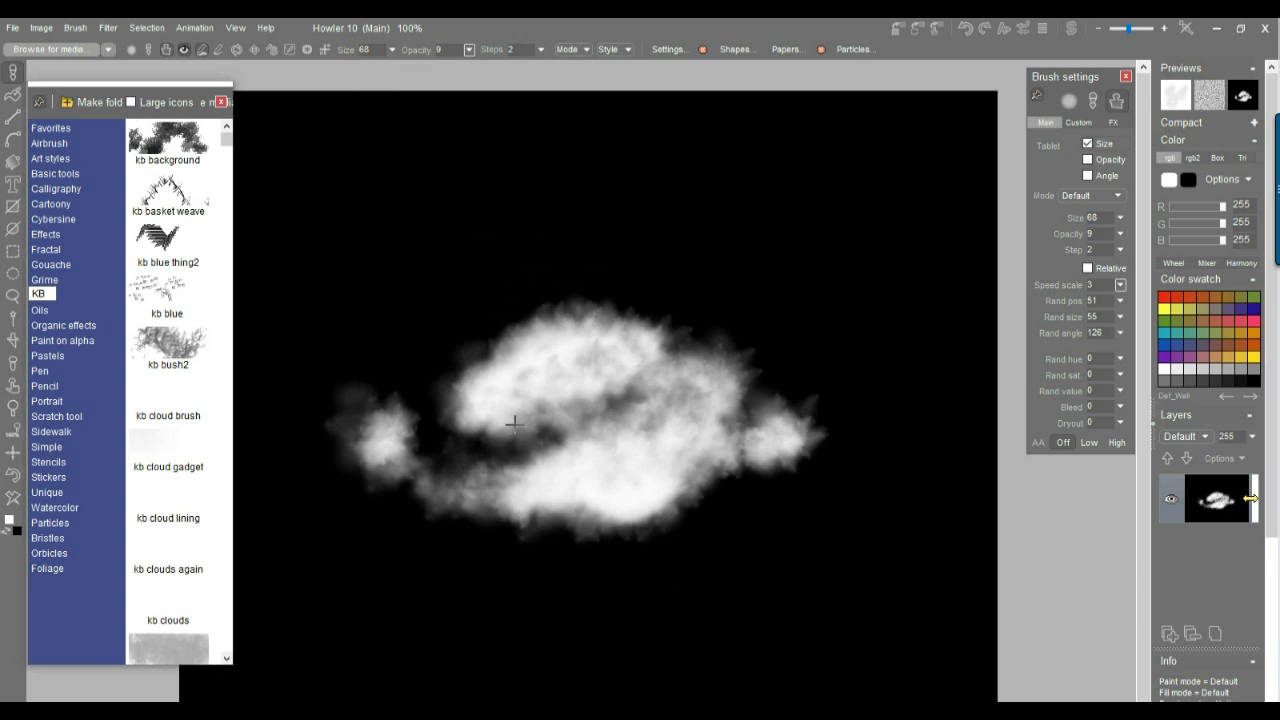
{"action": "mouse_move", "coordinate": [514, 423]}
{"action": "left_mouse_down"}
{"action": "mouse_move", "coordinate": [606, 399]}
{"action": "mouse_move", "coordinate": [465, 447]}
{"action": "left_mouse_up"}
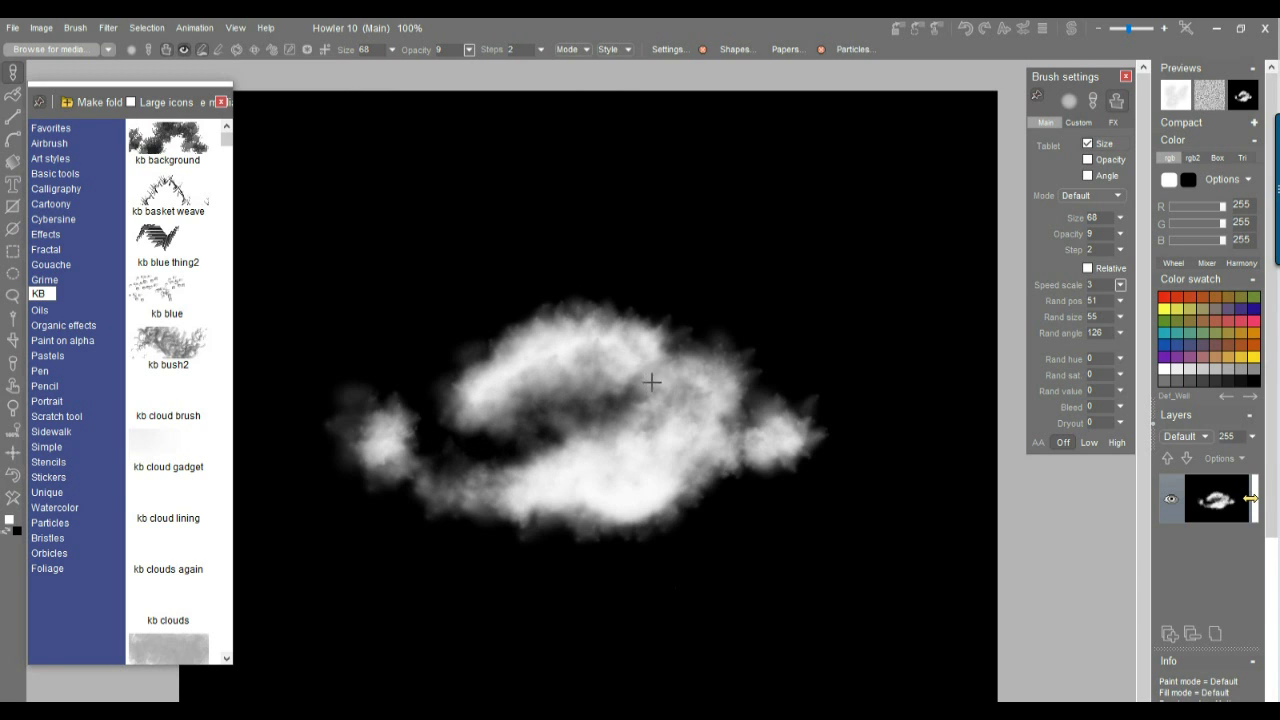
{"action": "mouse_move", "coordinate": [651, 381]}
{"action": "left_mouse_down"}
{"action": "mouse_move", "coordinate": [601, 395]}
{"action": "mouse_move", "coordinate": [767, 495]}
{"action": "mouse_move", "coordinate": [758, 456]}
{"action": "mouse_move", "coordinate": [623, 539]}
{"action": "mouse_move", "coordinate": [710, 483]}
{"action": "mouse_move", "coordinate": [593, 527]}
{"action": "mouse_move", "coordinate": [571, 531]}
{"action": "mouse_move", "coordinate": [601, 518]}
{"action": "mouse_move", "coordinate": [468, 538]}
{"action": "mouse_move", "coordinate": [581, 517]}
{"action": "mouse_move", "coordinate": [638, 474]}
{"action": "mouse_move", "coordinate": [640, 493]}
{"action": "mouse_move", "coordinate": [548, 518]}
{"action": "mouse_move", "coordinate": [624, 516]}
{"action": "mouse_move", "coordinate": [822, 438]}
{"action": "mouse_move", "coordinate": [774, 449]}
{"action": "mouse_move", "coordinate": [814, 448]}
{"action": "mouse_move", "coordinate": [786, 461]}
{"action": "mouse_move", "coordinate": [741, 408]}
{"action": "mouse_move", "coordinate": [657, 464]}
{"action": "left_mouse_up"}
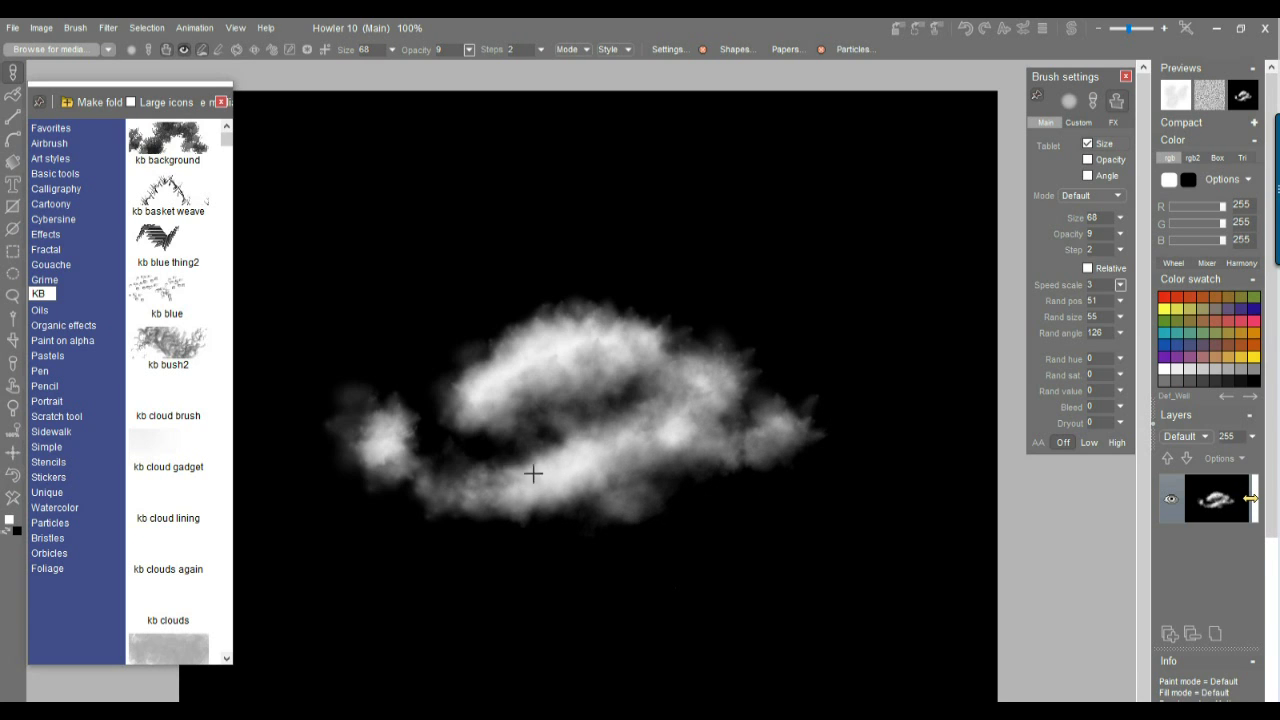
{"action": "mouse_move", "coordinate": [533, 474]}
{"action": "left_mouse_down"}
{"action": "mouse_move", "coordinate": [465, 517]}
{"action": "mouse_move", "coordinate": [542, 515]}
{"action": "mouse_move", "coordinate": [596, 494]}
{"action": "mouse_move", "coordinate": [589, 455]}
{"action": "mouse_move", "coordinate": [642, 398]}
{"action": "mouse_move", "coordinate": [493, 478]}
{"action": "mouse_move", "coordinate": [513, 483]}
{"action": "mouse_move", "coordinate": [563, 424]}
{"action": "mouse_move", "coordinate": [535, 449]}
{"action": "mouse_move", "coordinate": [598, 419]}
{"action": "mouse_move", "coordinate": [648, 425]}
{"action": "mouse_move", "coordinate": [569, 431]}
{"action": "mouse_move", "coordinate": [664, 409]}
{"action": "mouse_move", "coordinate": [558, 465]}
{"action": "mouse_move", "coordinate": [554, 508]}
{"action": "mouse_move", "coordinate": [666, 451]}
{"action": "mouse_move", "coordinate": [588, 491]}
{"action": "mouse_move", "coordinate": [596, 422]}
{"action": "left_mouse_up"}
{"action": "key", "text": "ctrl+z"}
{"action": "key", "text": "ctrl+z"}
{"action": "mouse_move", "coordinate": [547, 319]}
{"action": "left_mouse_down"}
{"action": "mouse_move", "coordinate": [498, 393]}
{"action": "mouse_move", "coordinate": [577, 369]}
{"action": "mouse_move", "coordinate": [655, 370]}
{"action": "left_mouse_up"}
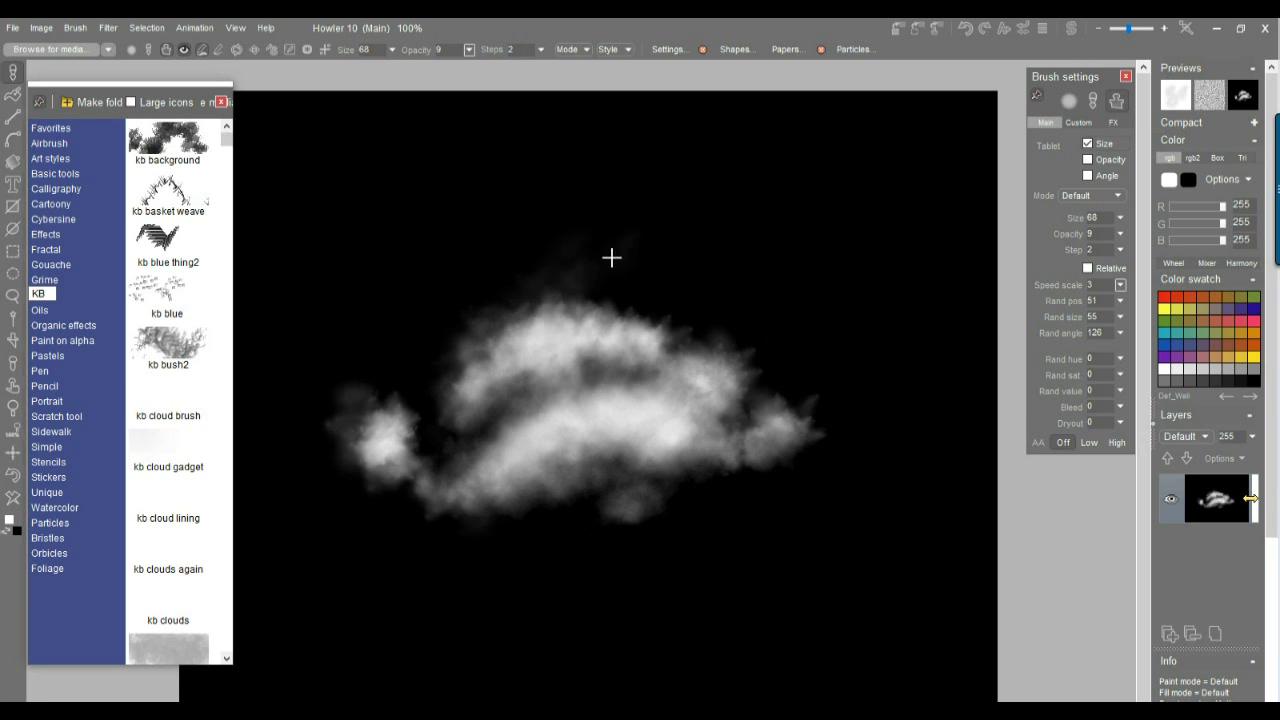
{"action": "left_click_drag", "start_coordinate": [752, 312], "coordinate": [714, 320]}
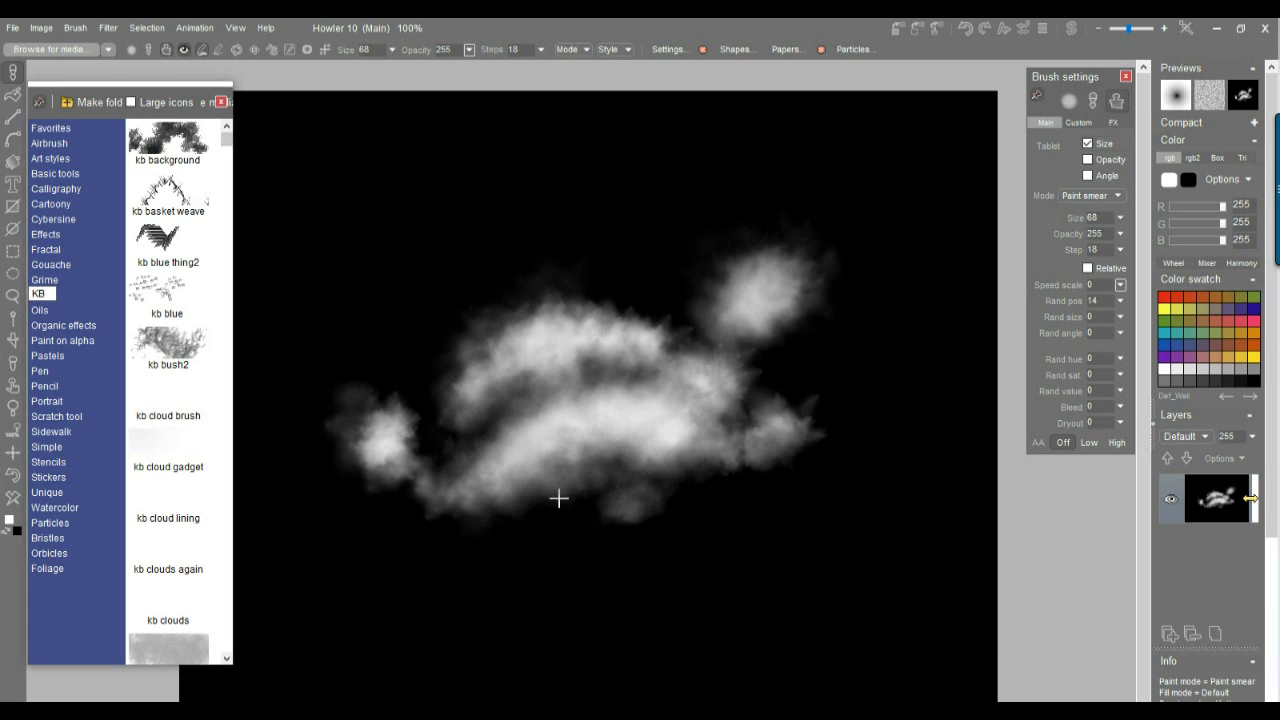
- Smear the cloud's bands softer, then try the textured kb cloud gadget brushes
{"action": "mouse_move", "coordinate": [524, 497]}
{"action": "left_mouse_down"}
{"action": "mouse_move", "coordinate": [743, 480]}
{"action": "mouse_move", "coordinate": [666, 396]}
{"action": "mouse_move", "coordinate": [622, 382]}
{"action": "mouse_move", "coordinate": [508, 389]}
{"action": "mouse_move", "coordinate": [494, 413]}
{"action": "mouse_move", "coordinate": [480, 410]}
{"action": "mouse_move", "coordinate": [638, 373]}
{"action": "mouse_move", "coordinate": [571, 385]}
{"action": "mouse_move", "coordinate": [711, 388]}
{"action": "mouse_move", "coordinate": [768, 297]}
{"action": "mouse_move", "coordinate": [760, 330]}
{"action": "left_mouse_up"}
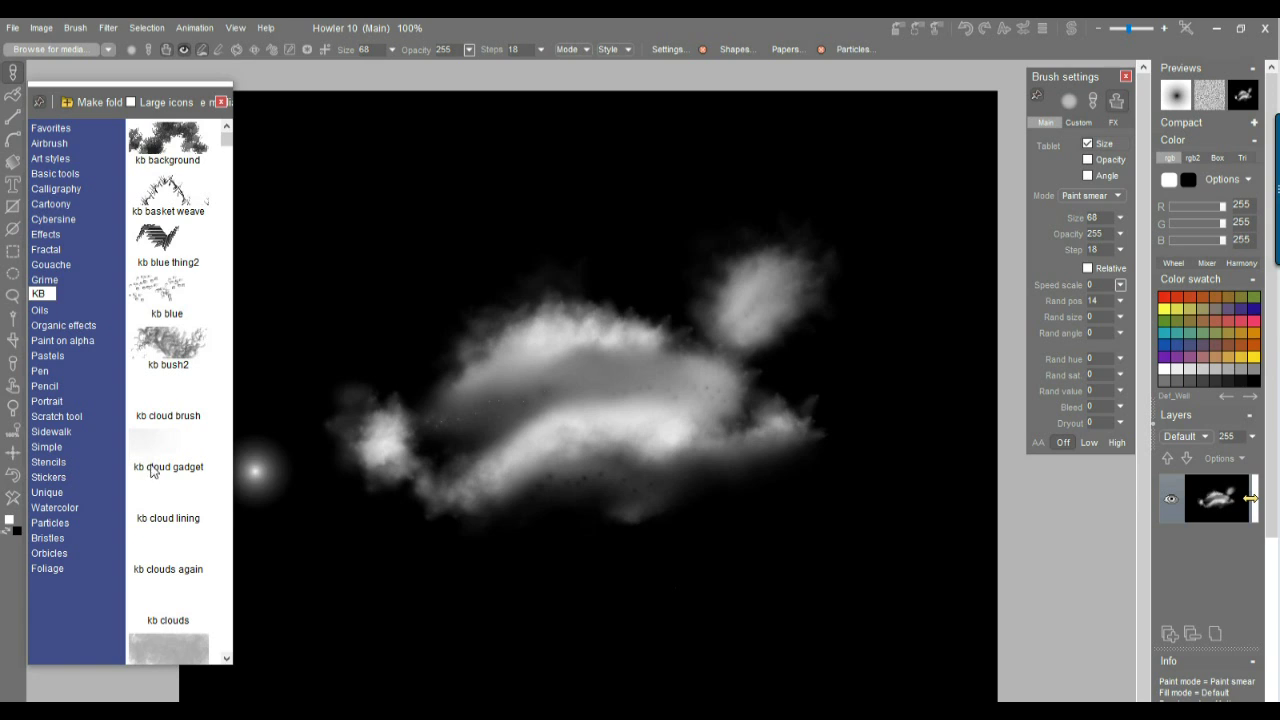
{"action": "left_click", "coordinate": [180, 548]}
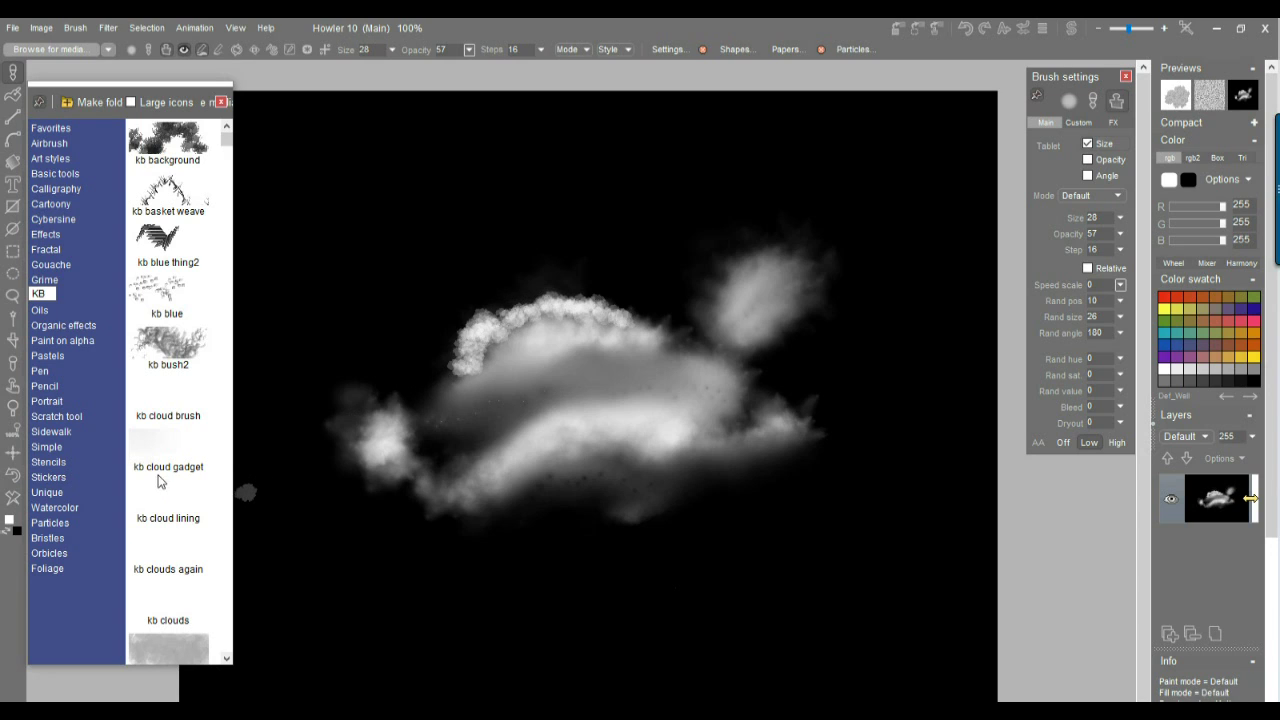
{"action": "left_click", "coordinate": [183, 437]}
{"action": "left_click", "coordinate": [184, 484]}
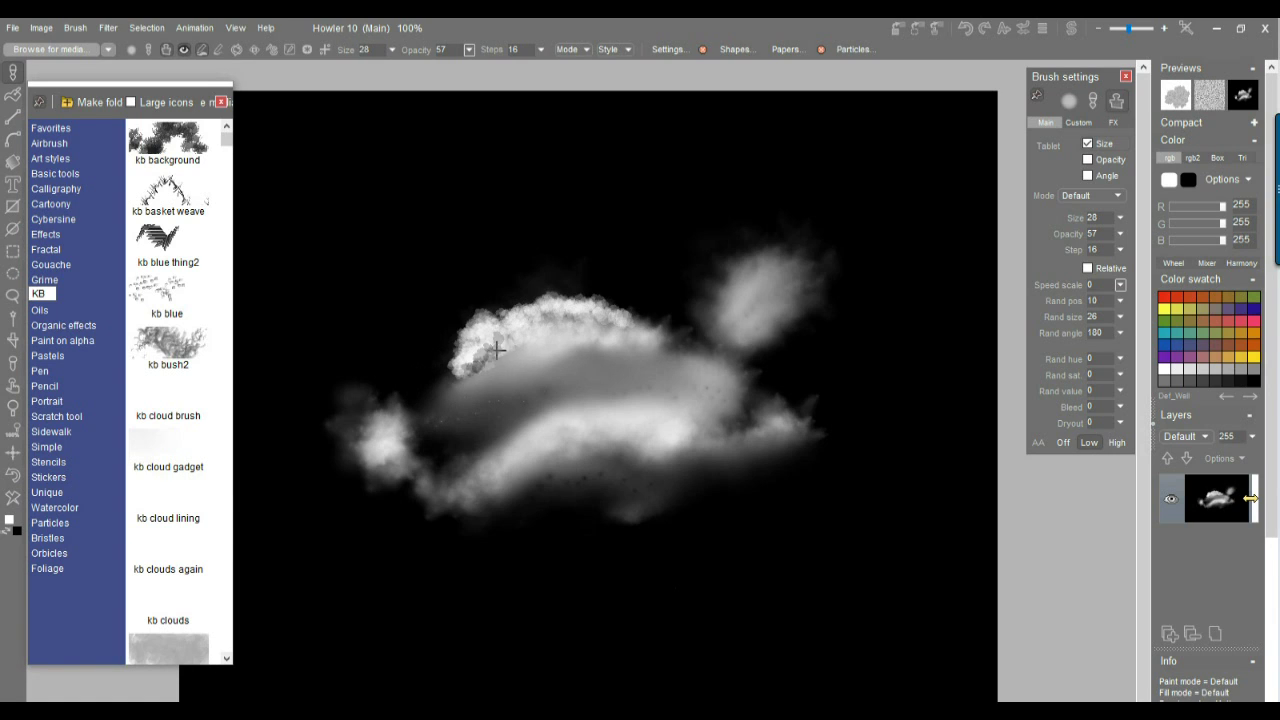
- With the smearing kb cloud brush, smooth the cloud top, right-puff tail and lower-left strand
{"action": "left_click", "coordinate": [193, 413]}
{"action": "mouse_move", "coordinate": [470, 330]}
{"action": "left_mouse_down"}
{"action": "mouse_move", "coordinate": [537, 340]}
{"action": "mouse_move", "coordinate": [491, 340]}
{"action": "mouse_move", "coordinate": [547, 328]}
{"action": "mouse_move", "coordinate": [688, 388]}
{"action": "mouse_move", "coordinate": [808, 317]}
{"action": "mouse_move", "coordinate": [771, 337]}
{"action": "left_mouse_up"}
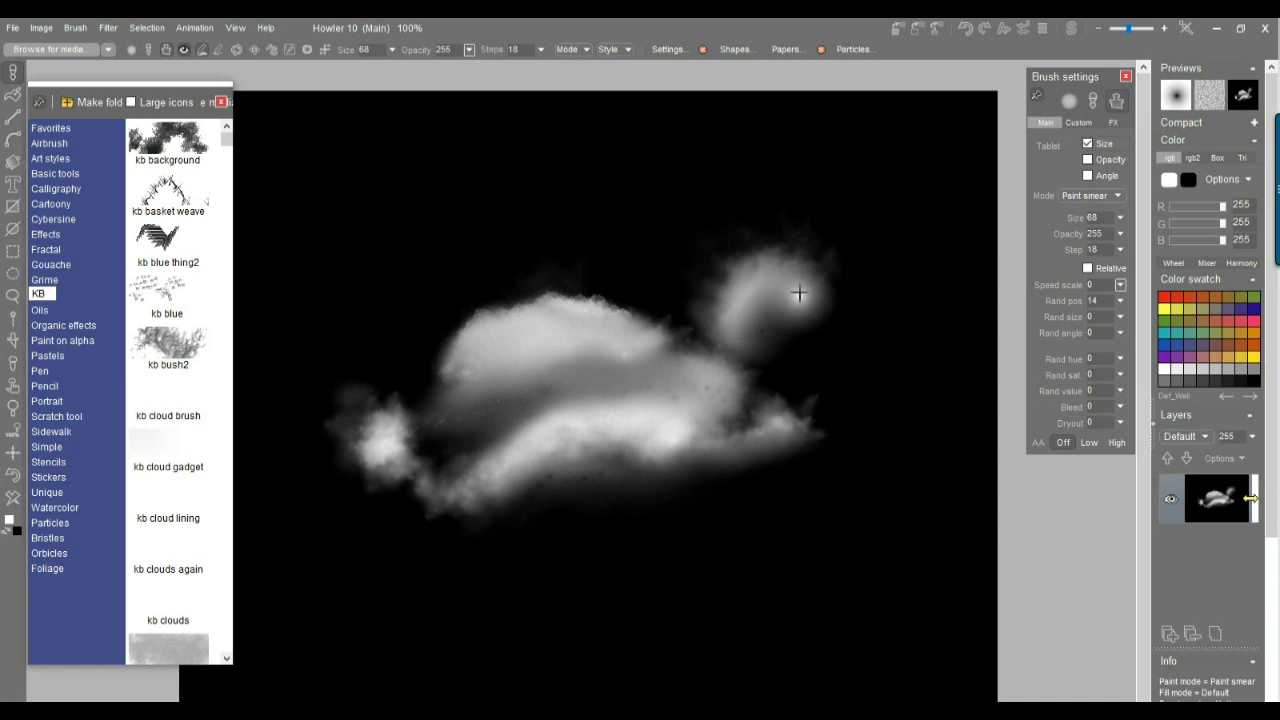
{"action": "left_click_drag", "start_coordinate": [797, 291], "coordinate": [866, 290]}
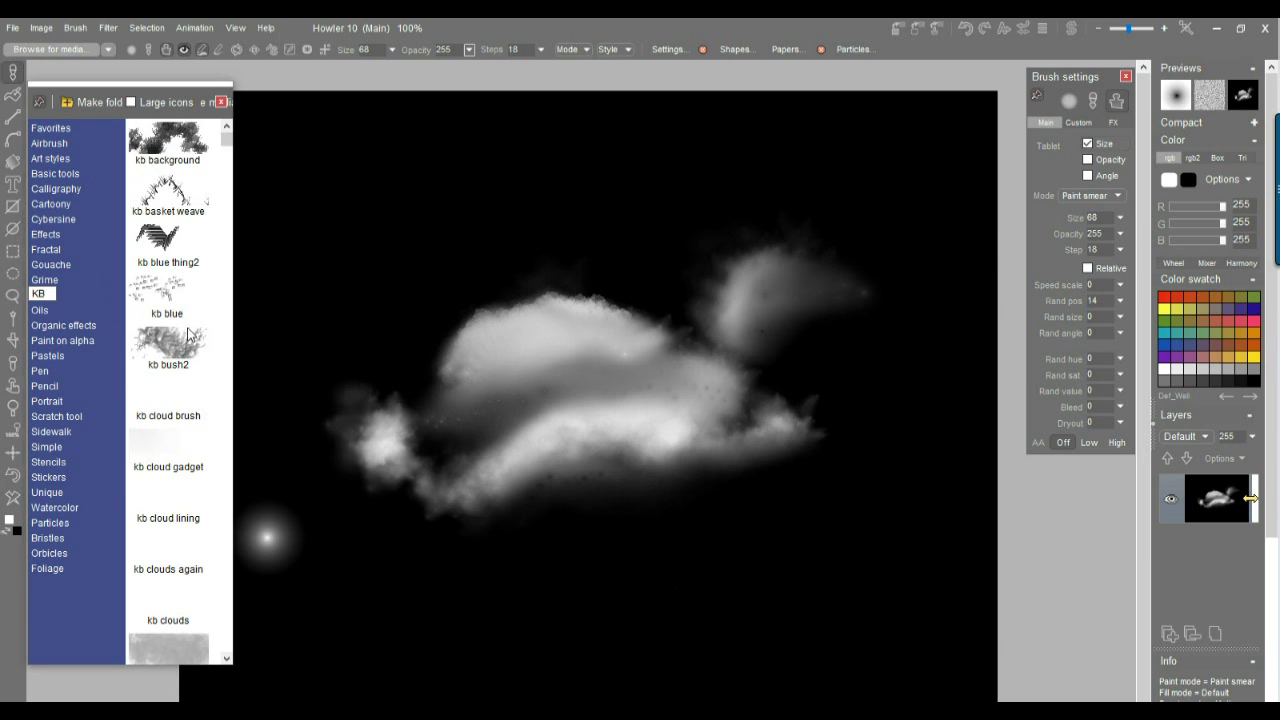
{"action": "mouse_move", "coordinate": [236, 340]}
{"action": "left_mouse_down"}
{"action": "mouse_move", "coordinate": [249, 337]}
{"action": "mouse_move", "coordinate": [237, 345]}
{"action": "left_mouse_up"}
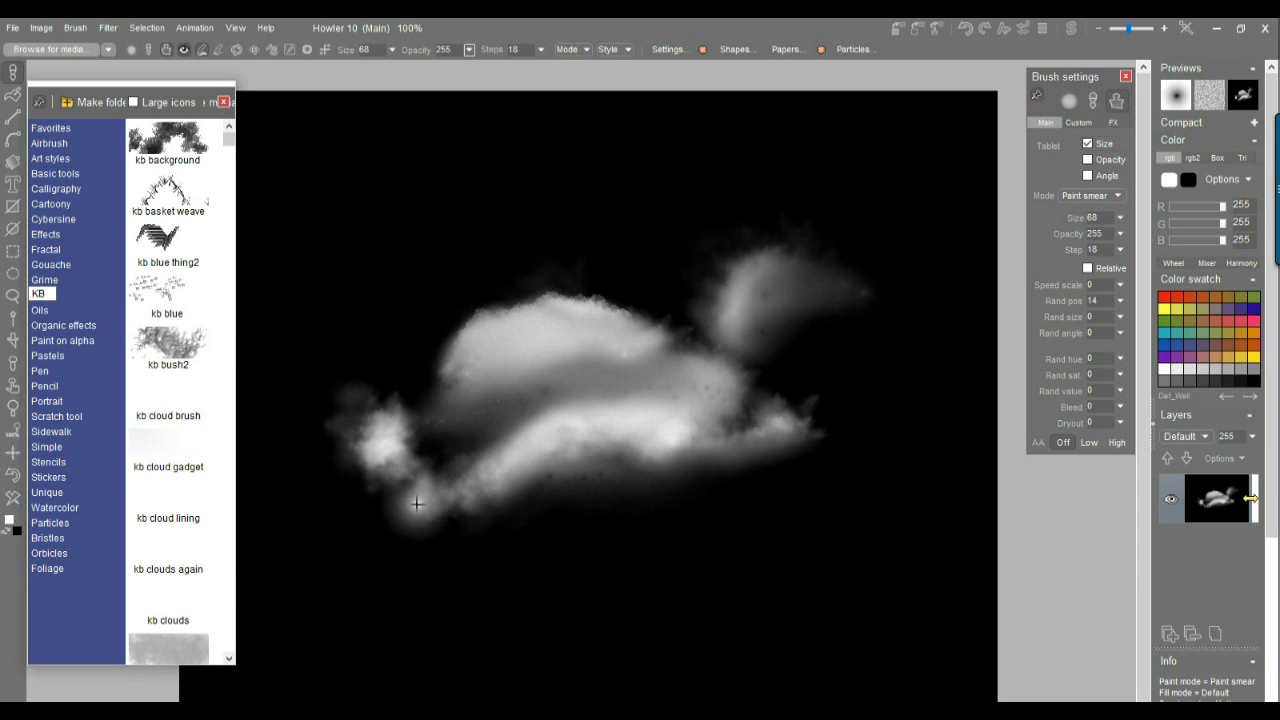
{"action": "left_click", "coordinate": [182, 450]}
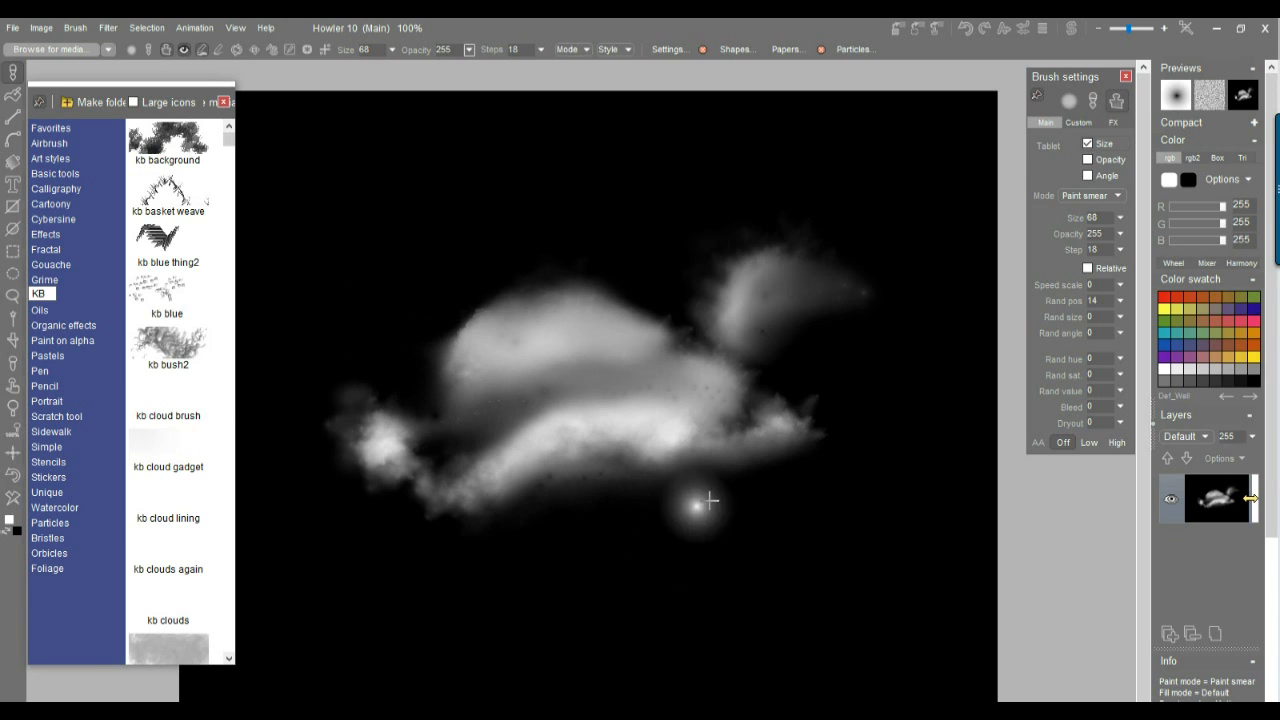
{"action": "left_click_drag", "start_coordinate": [491, 517], "coordinate": [446, 491]}
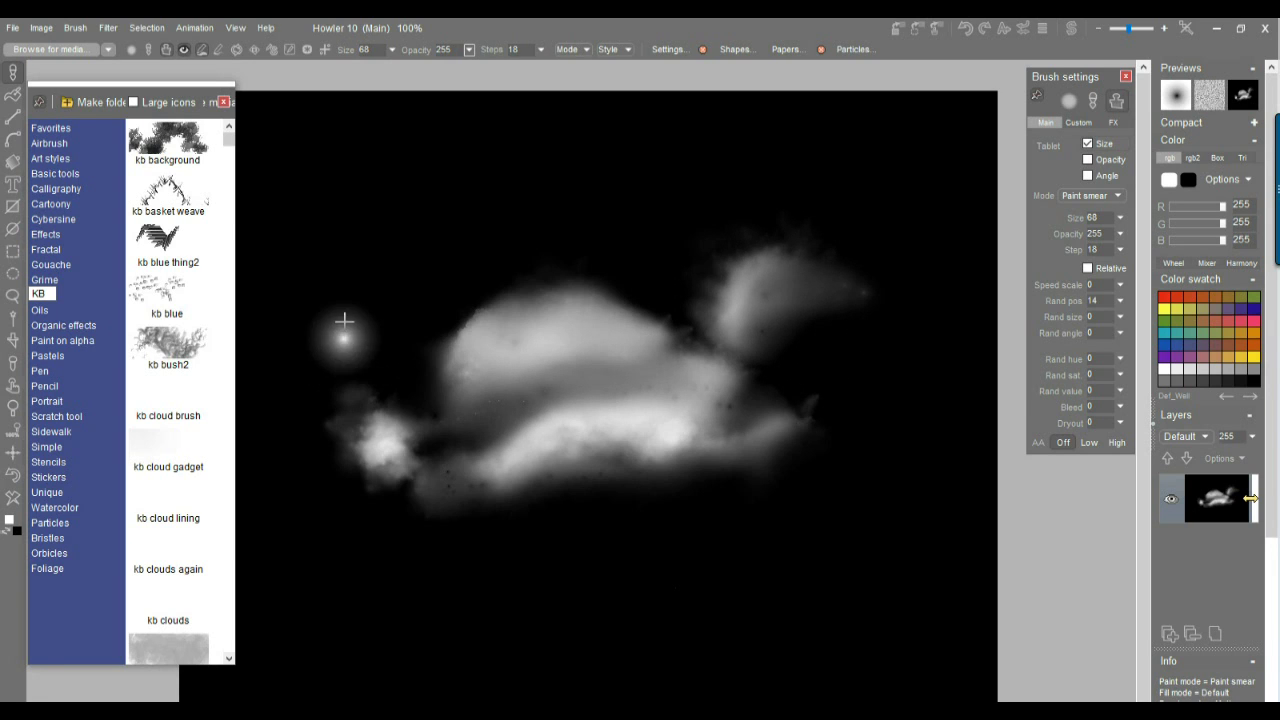
- Store a copy of the cloud image and move its small window to the lower right
{"action": "left_click", "coordinate": [41, 28]}
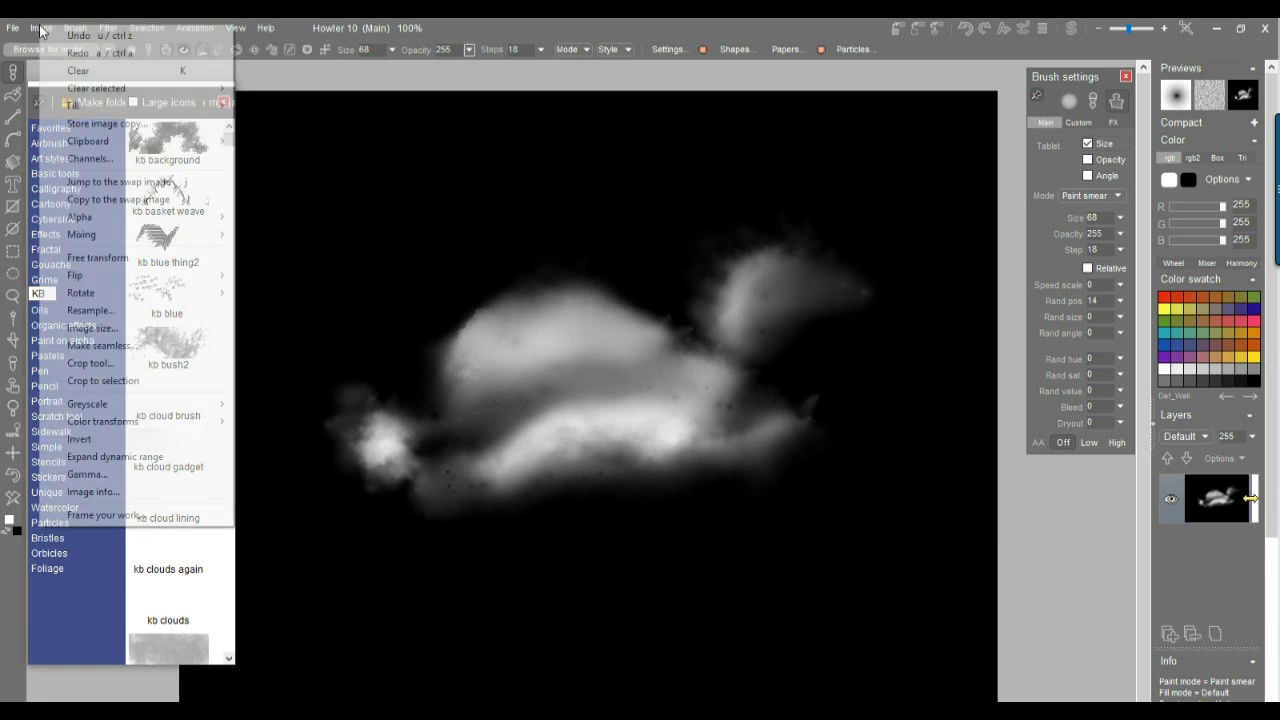
{"action": "left_click", "coordinate": [124, 133]}
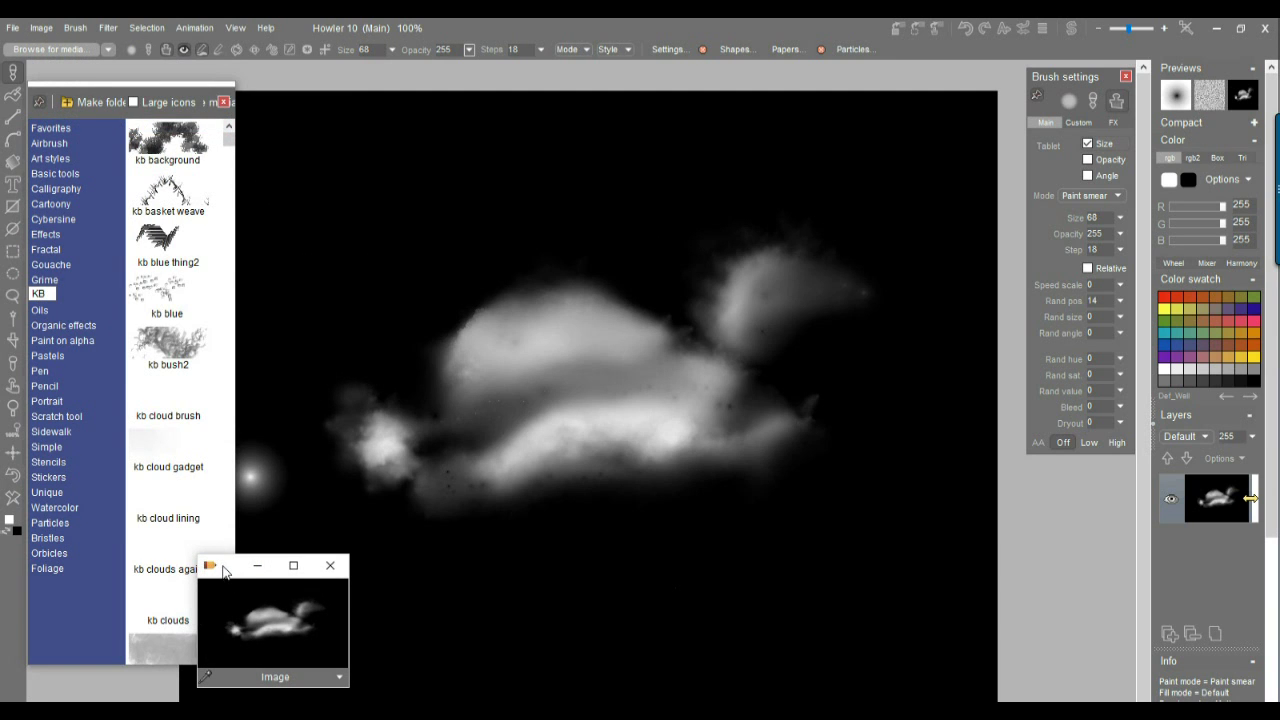
{"action": "left_click_drag", "start_coordinate": [224, 571], "coordinate": [991, 550]}
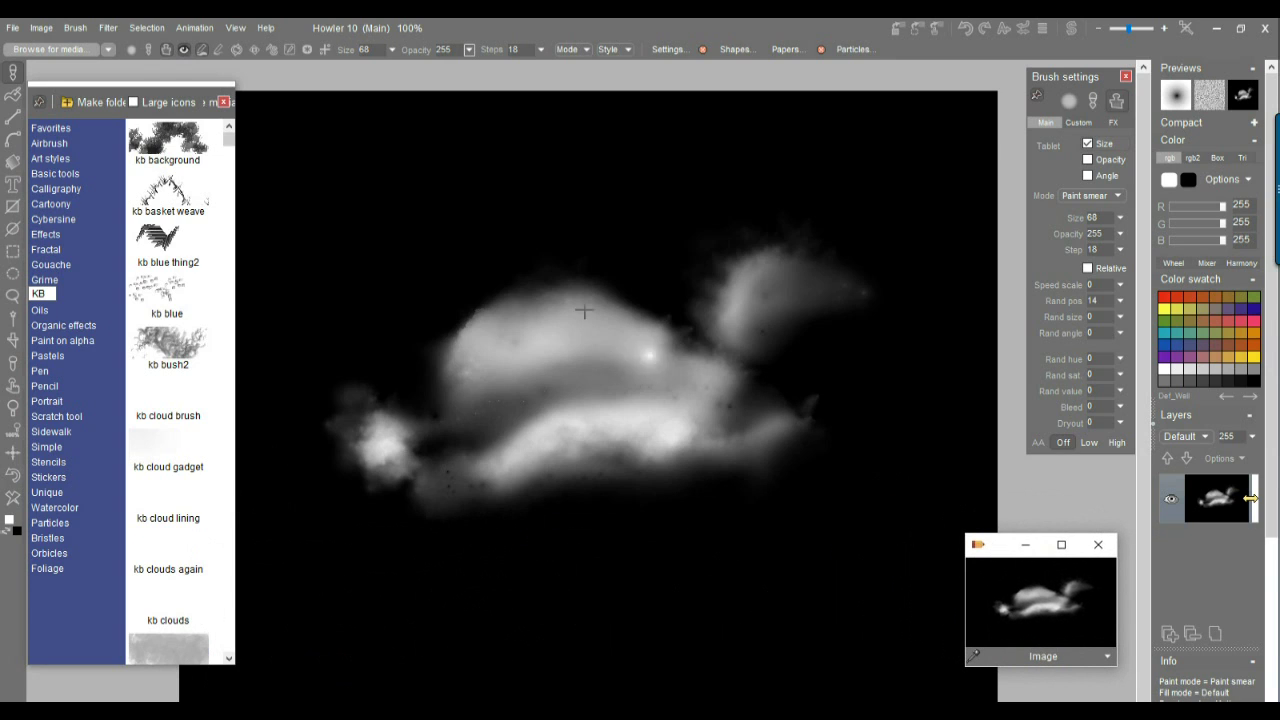
- Copy the cloud into the swap image and set the layer list to small thumbnails
{"action": "left_click", "coordinate": [40, 28]}
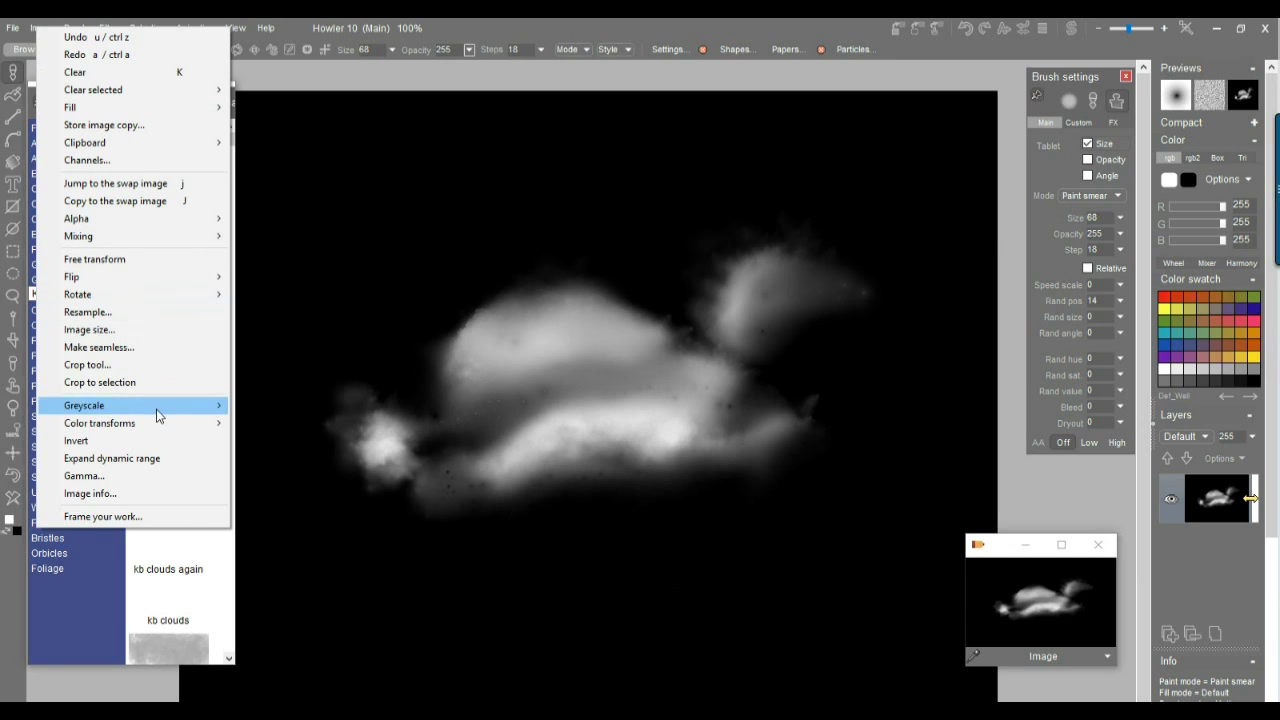
{"action": "left_click", "coordinate": [148, 202]}
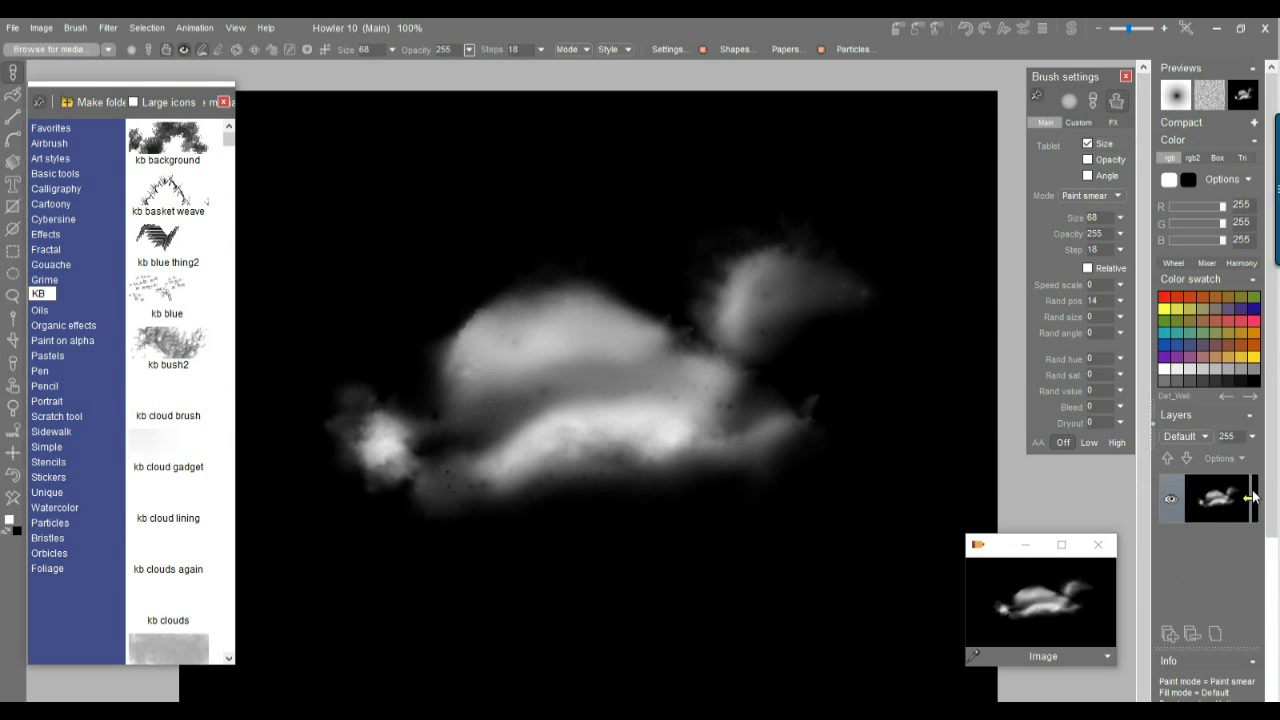
{"action": "left_click", "coordinate": [1250, 416]}
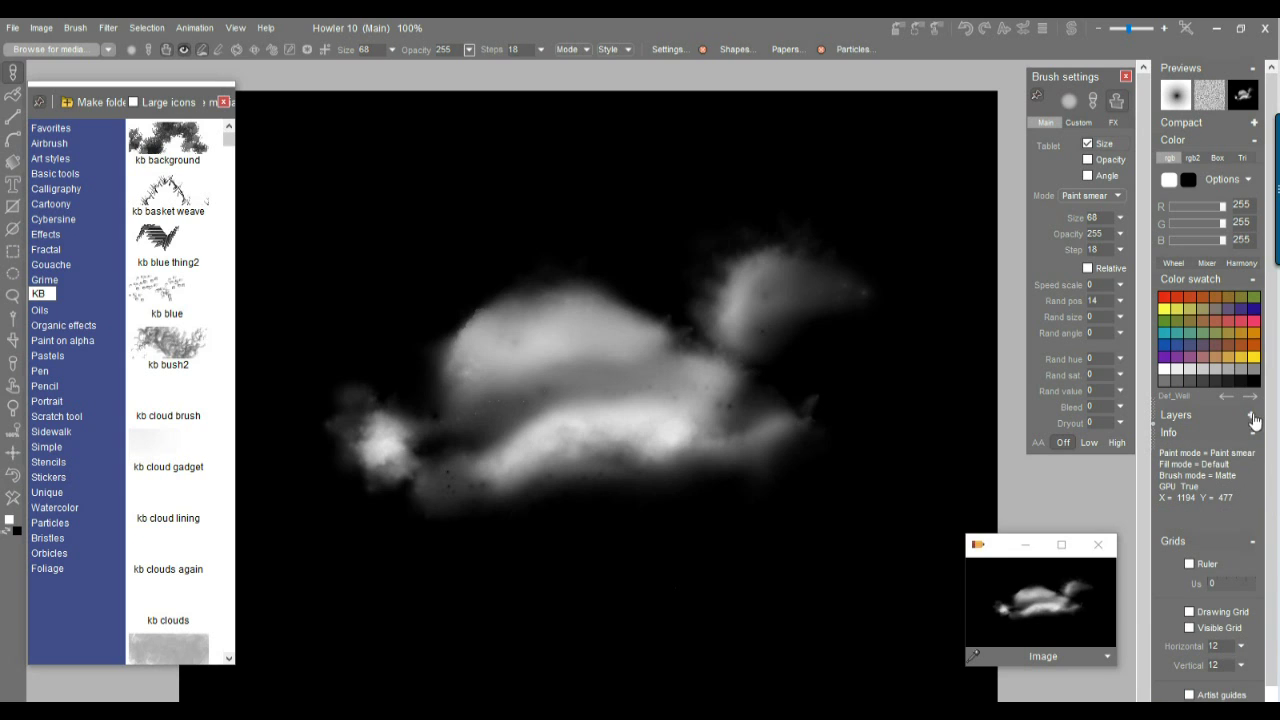
{"action": "left_click", "coordinate": [1251, 416]}
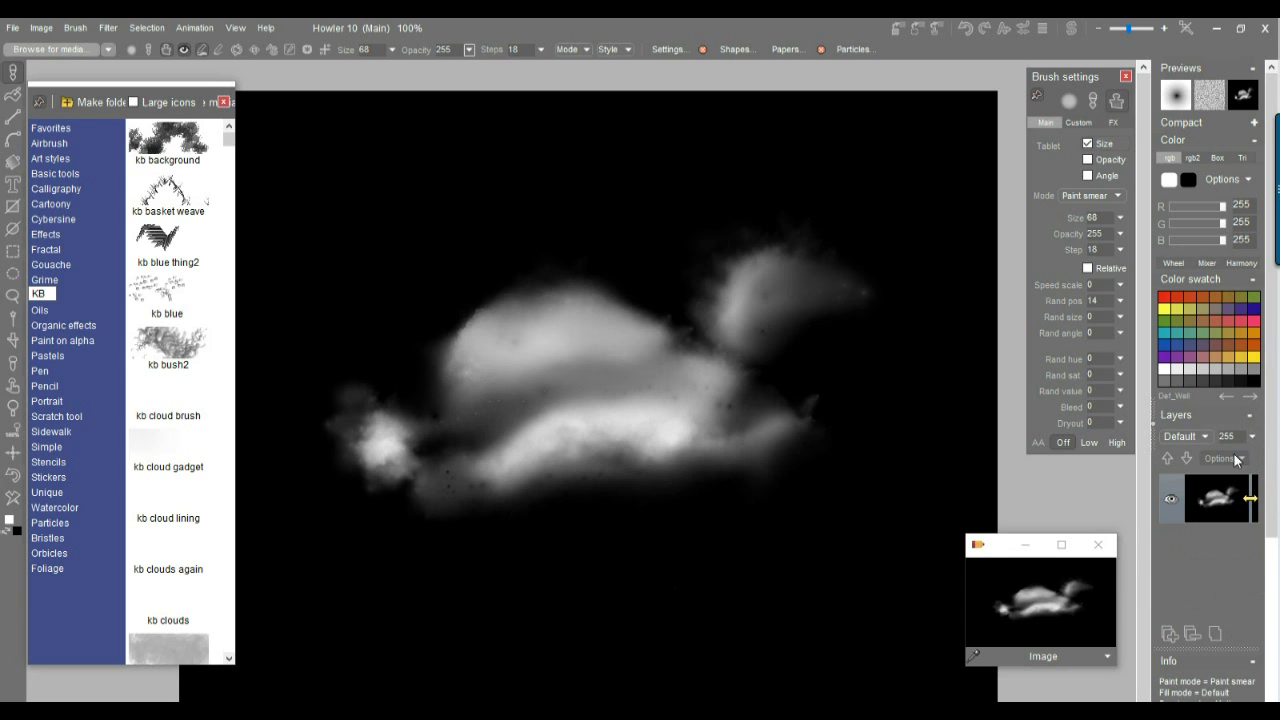
{"action": "left_click", "coordinate": [1242, 459]}
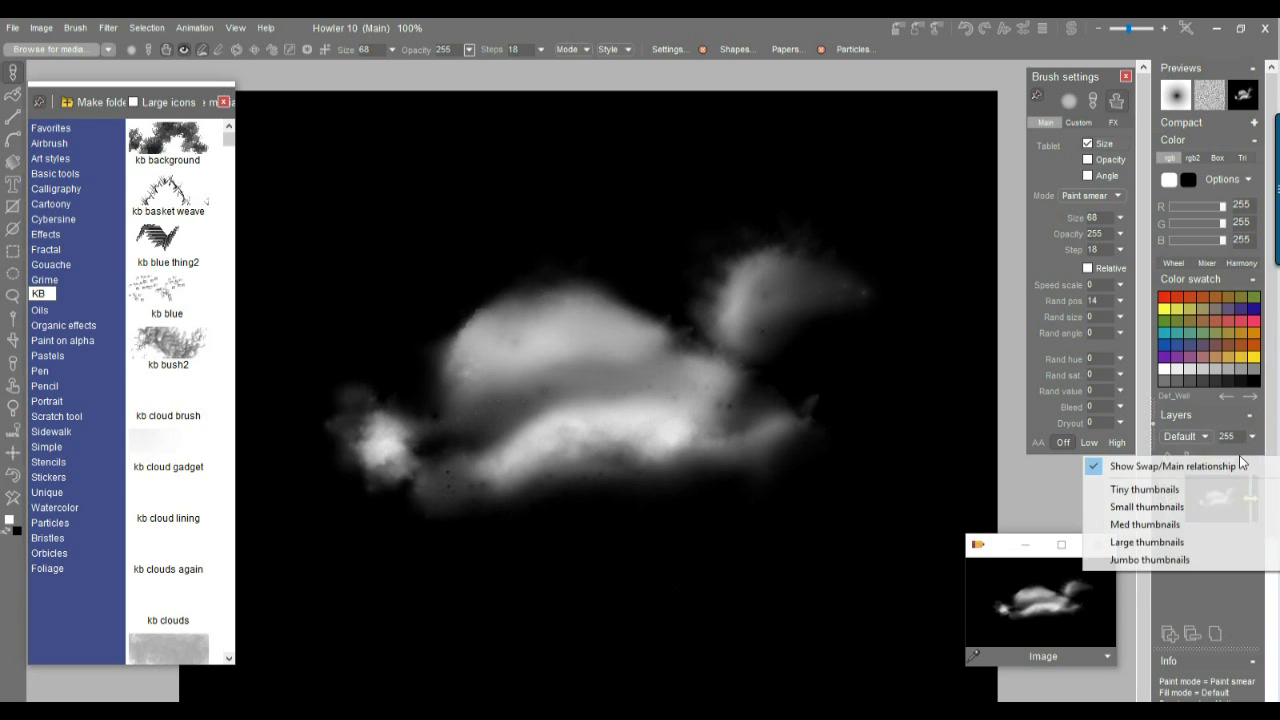
{"action": "left_click", "coordinate": [1150, 507]}
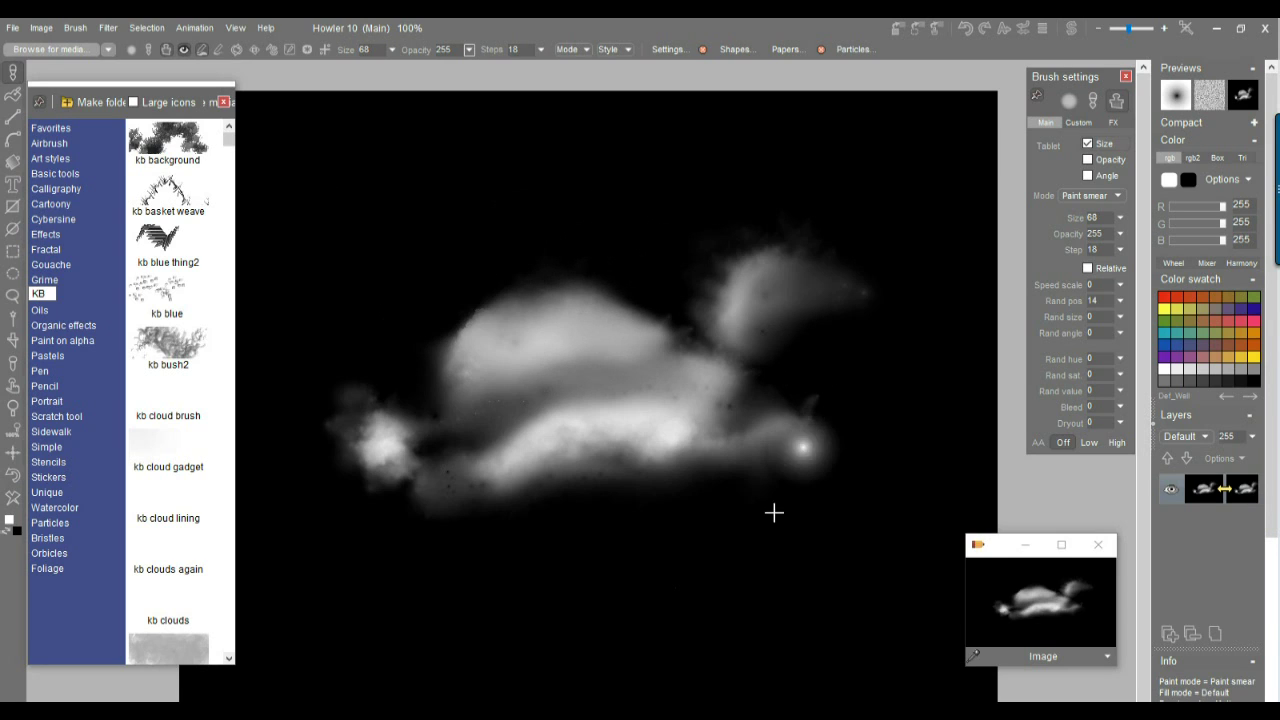
{"action": "left_click", "coordinate": [44, 29]}
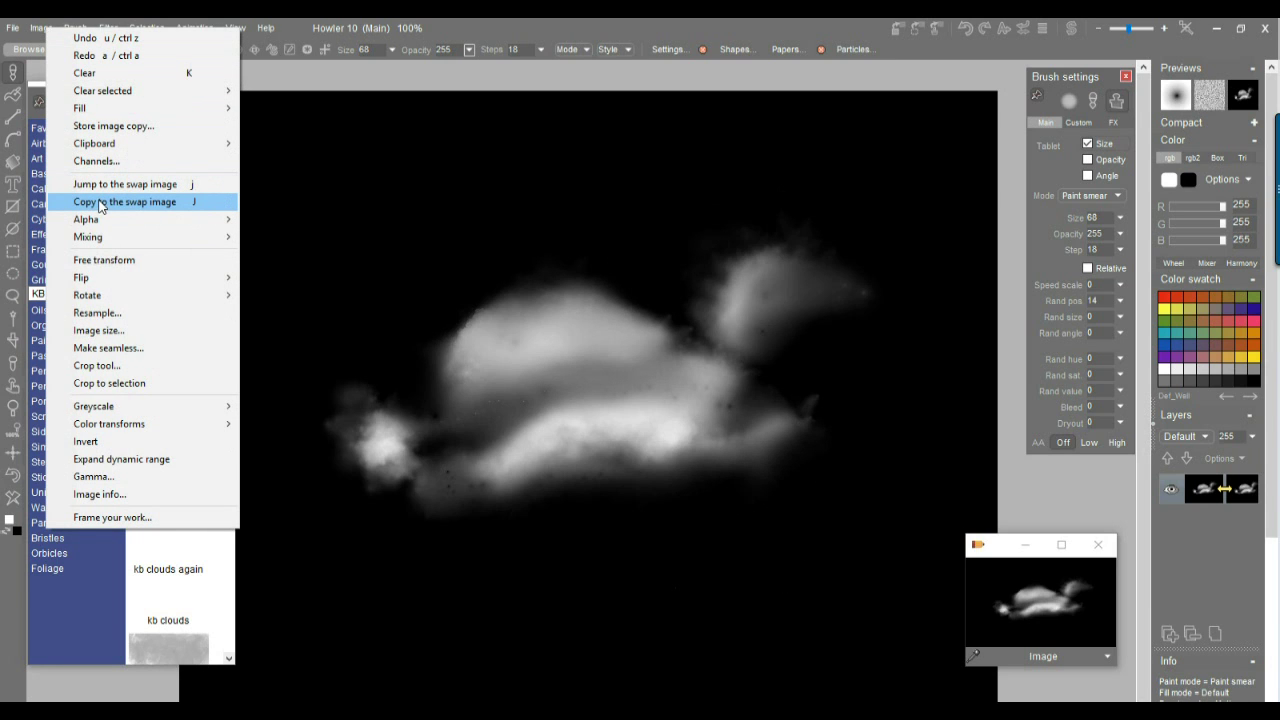
- Copy the swap image into the alpha channel, selecting the cloud's brightest patches
{"action": "mouse_move", "coordinate": [100, 223]}
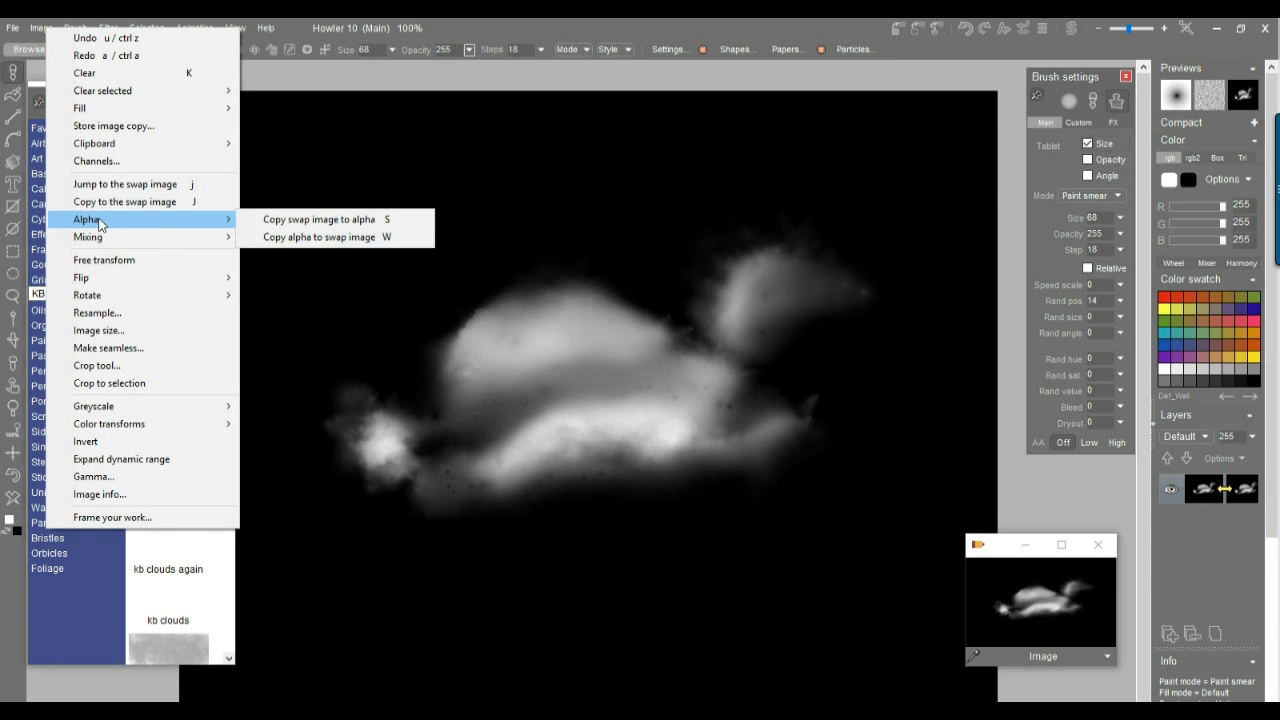
{"action": "left_click", "coordinate": [296, 228]}
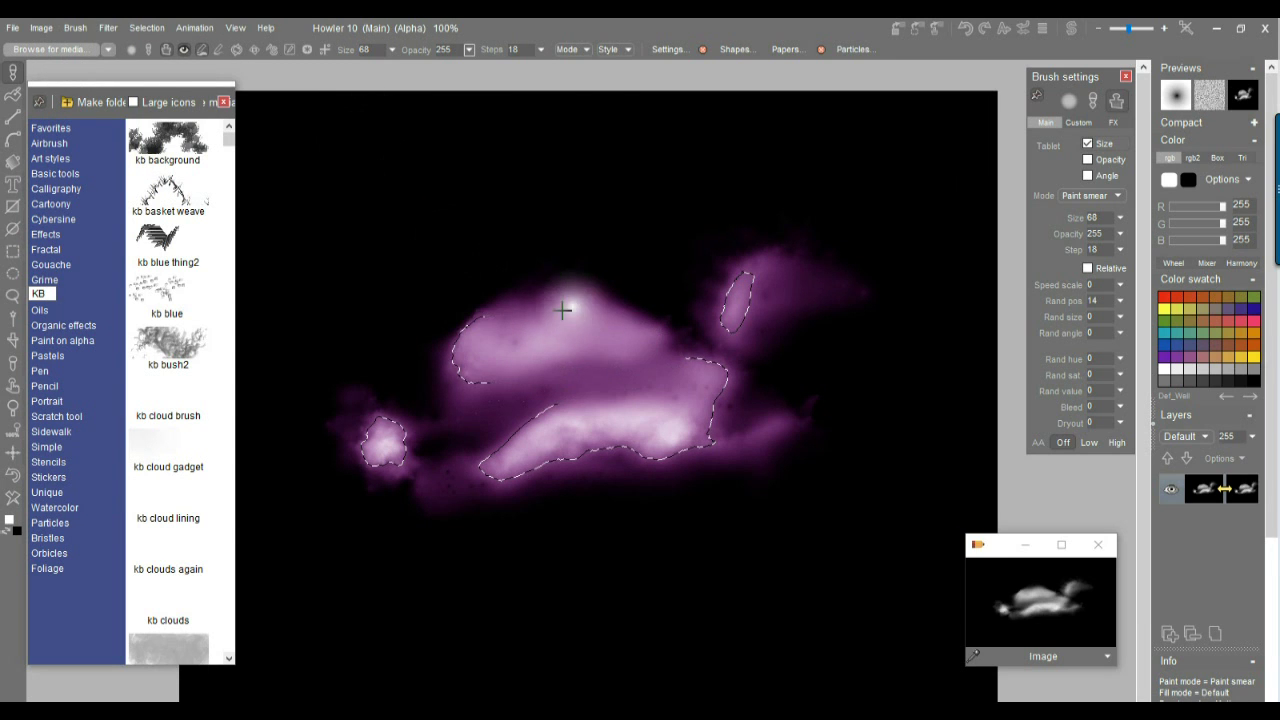
{"action": "left_click", "coordinate": [184, 50]}
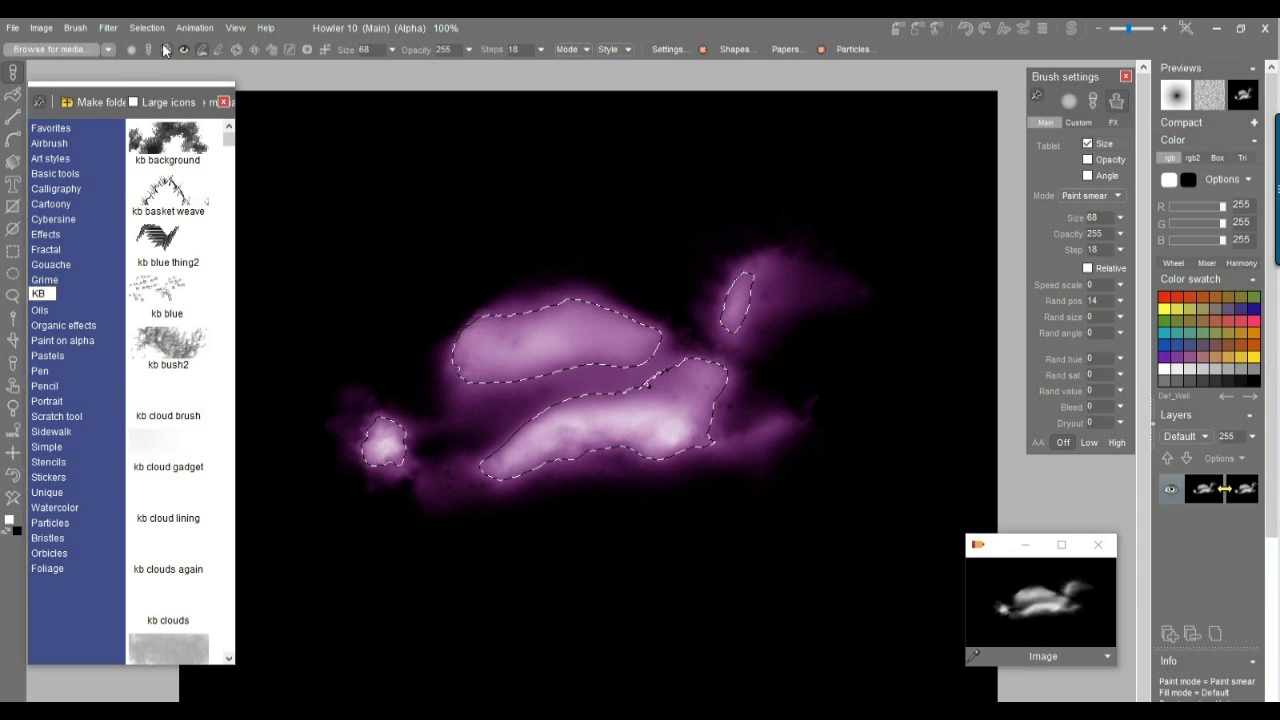
{"action": "left_click", "coordinate": [134, 30]}
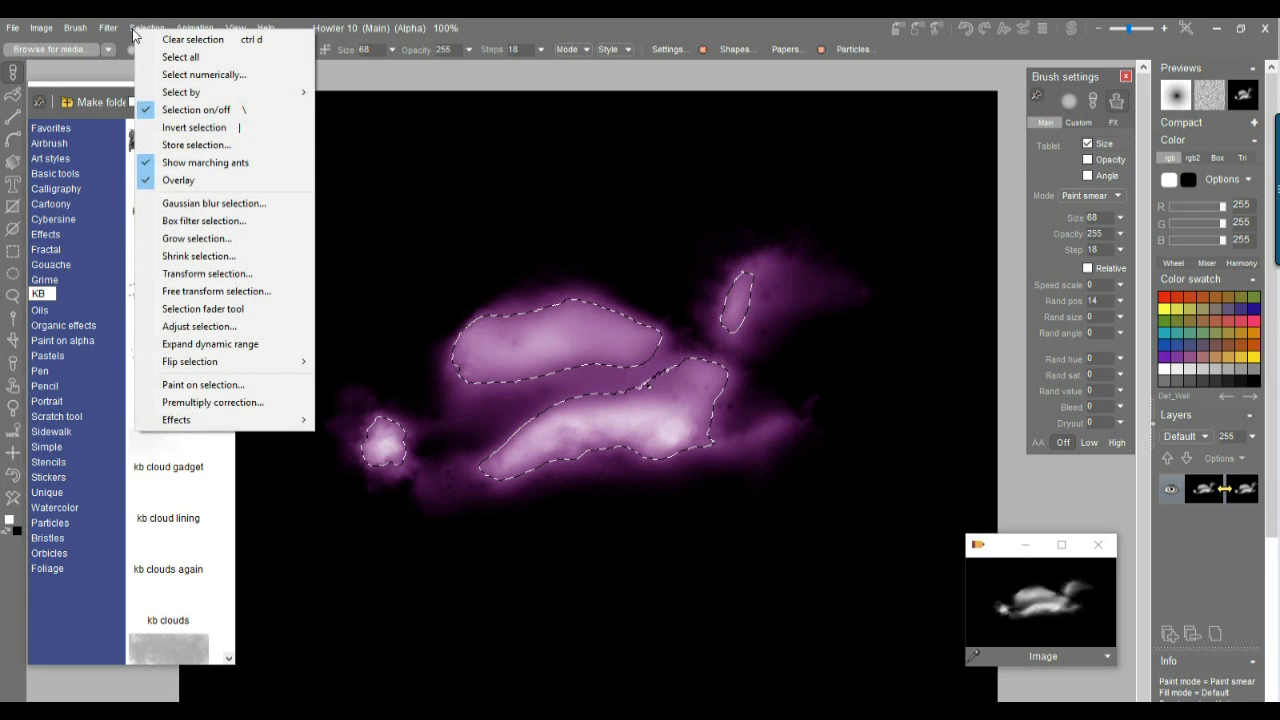
{"action": "left_click", "coordinate": [179, 180]}
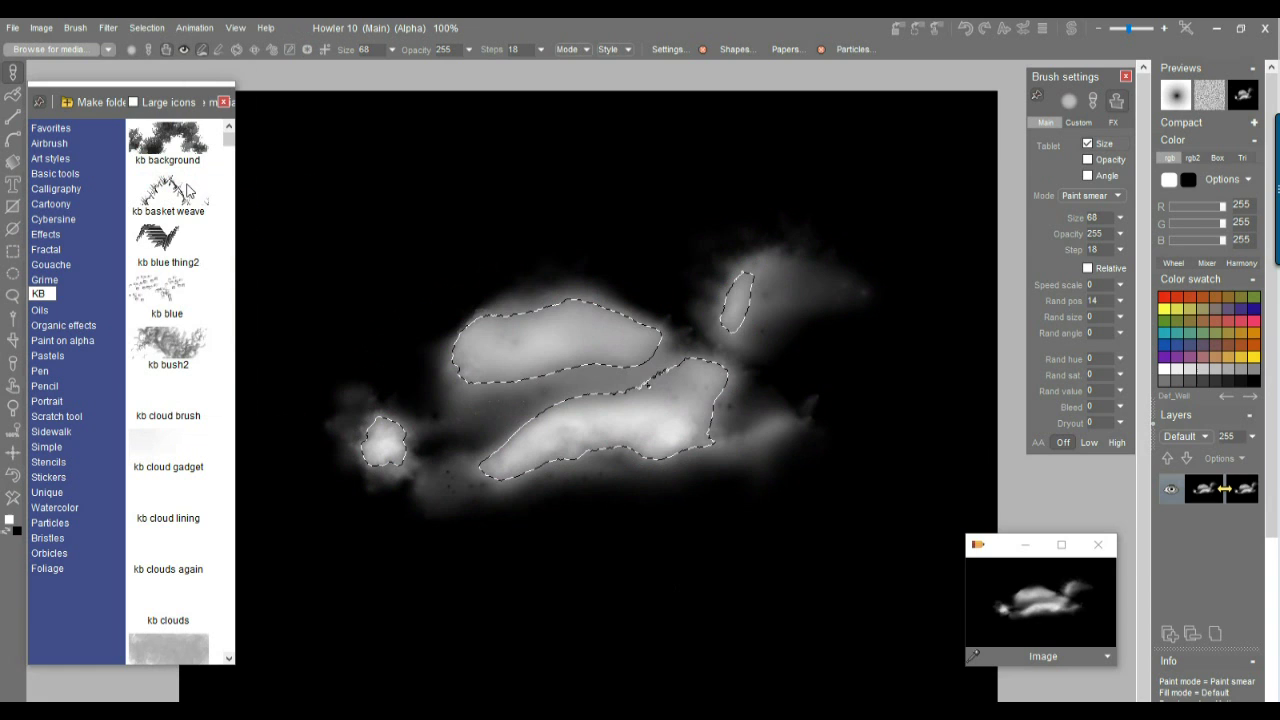
{"action": "left_click", "coordinate": [140, 28]}
{"action": "left_click", "coordinate": [208, 159]}
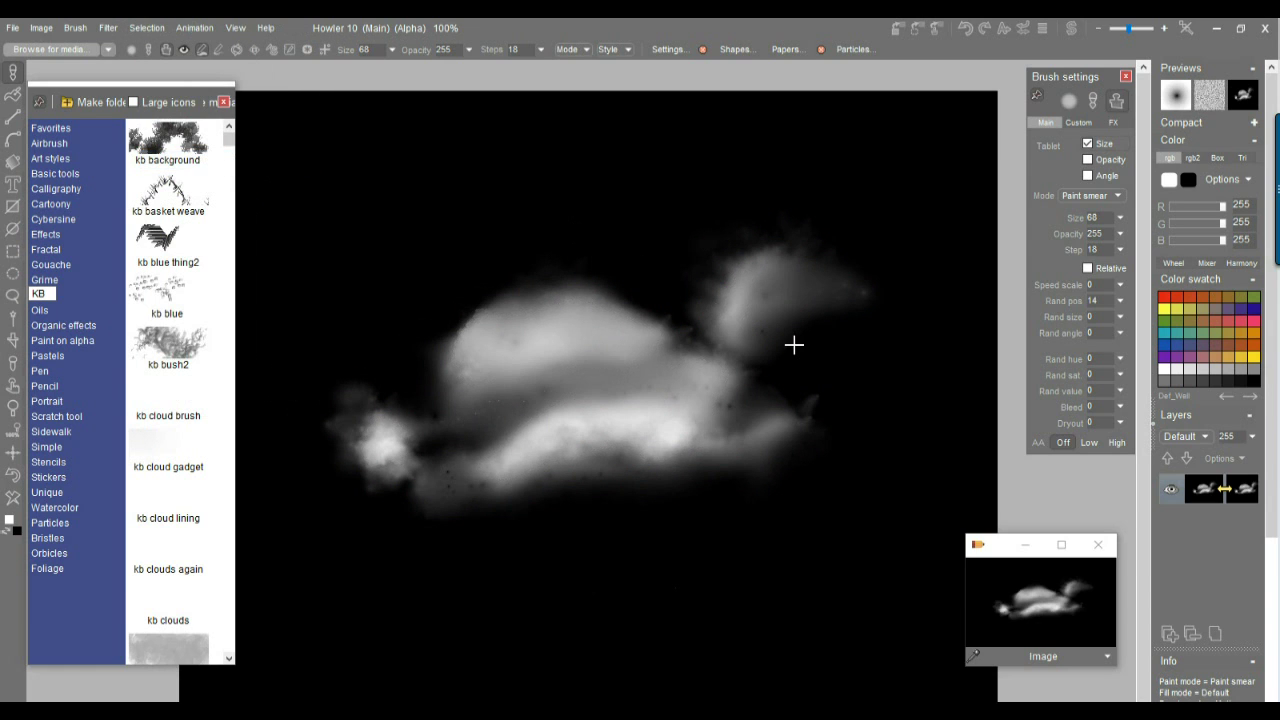
{"action": "left_click", "coordinate": [145, 28]}
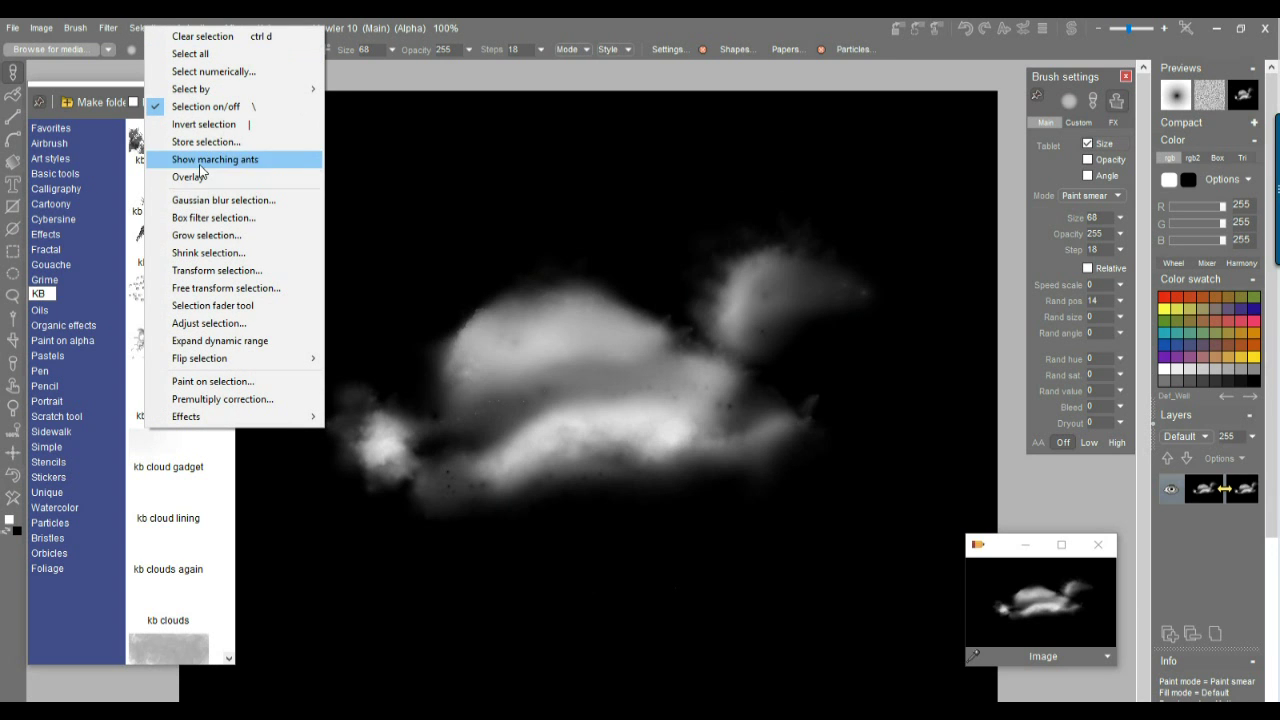
{"action": "left_click", "coordinate": [205, 159]}
{"action": "left_click", "coordinate": [146, 28]}
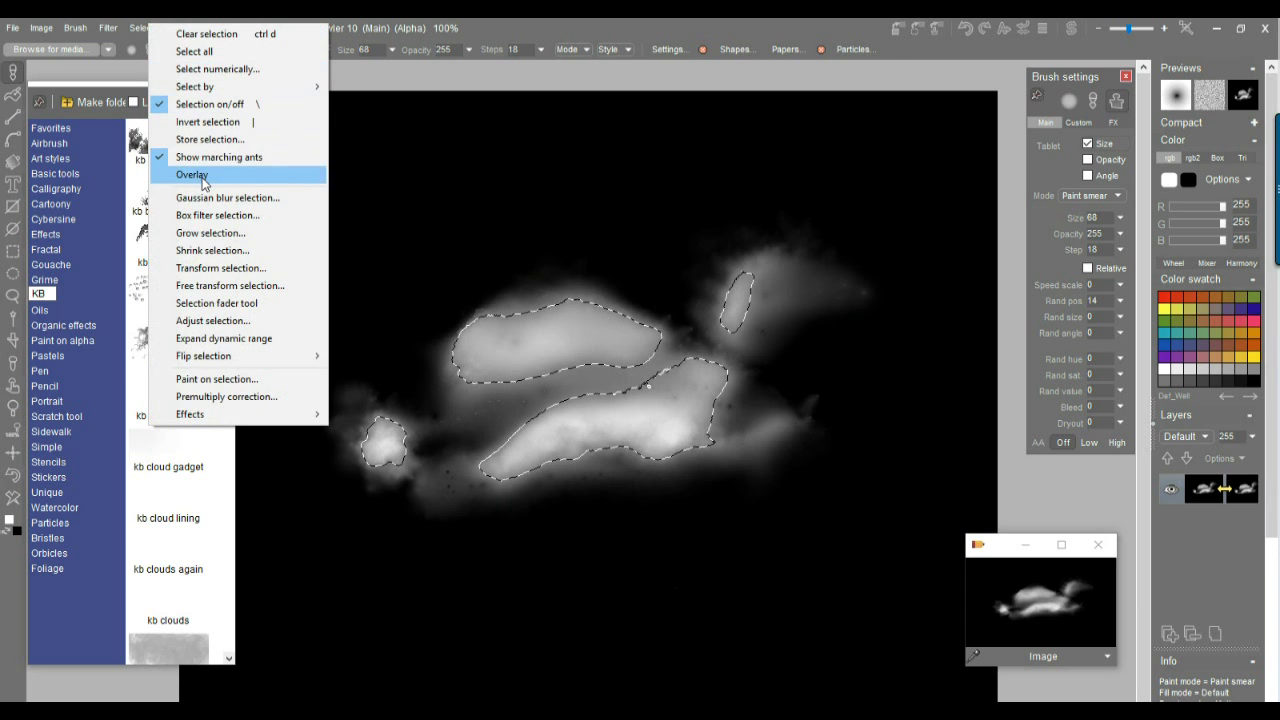
{"action": "left_click", "coordinate": [200, 172]}
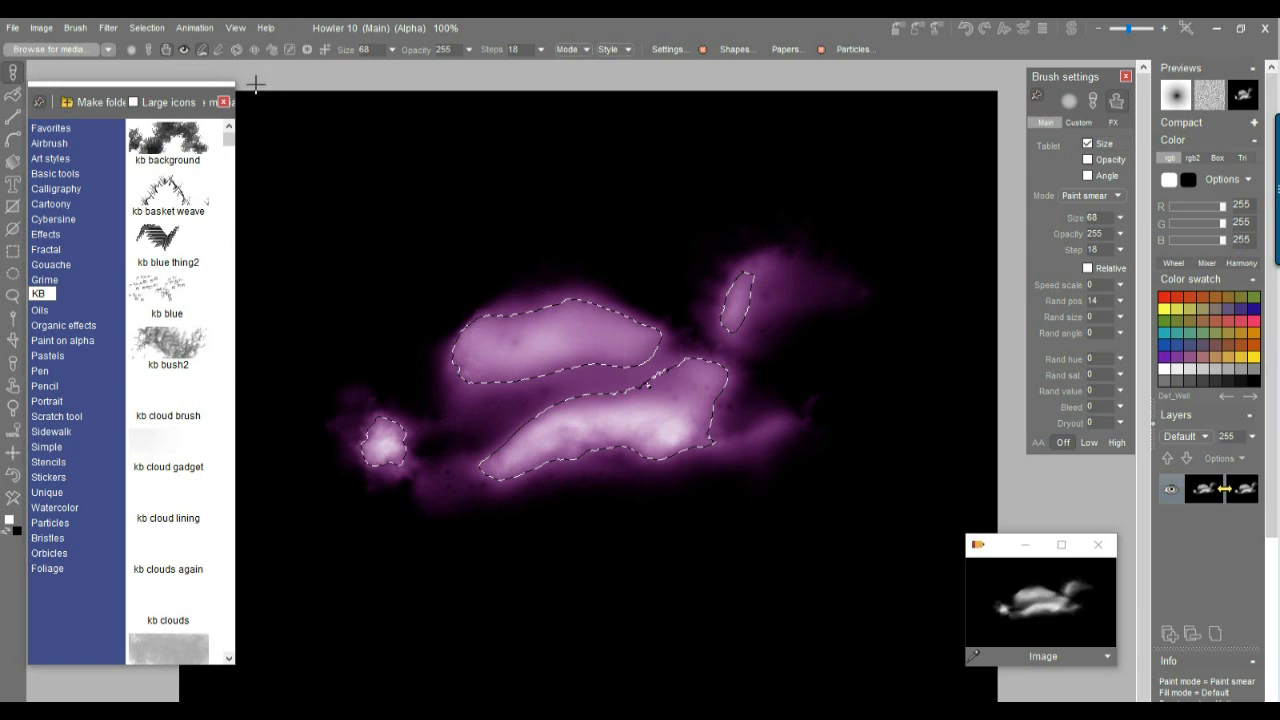
- Expand the dynamic range of the cloud selection
{"action": "left_click", "coordinate": [108, 28]}
{"action": "left_click", "coordinate": [150, 27]}
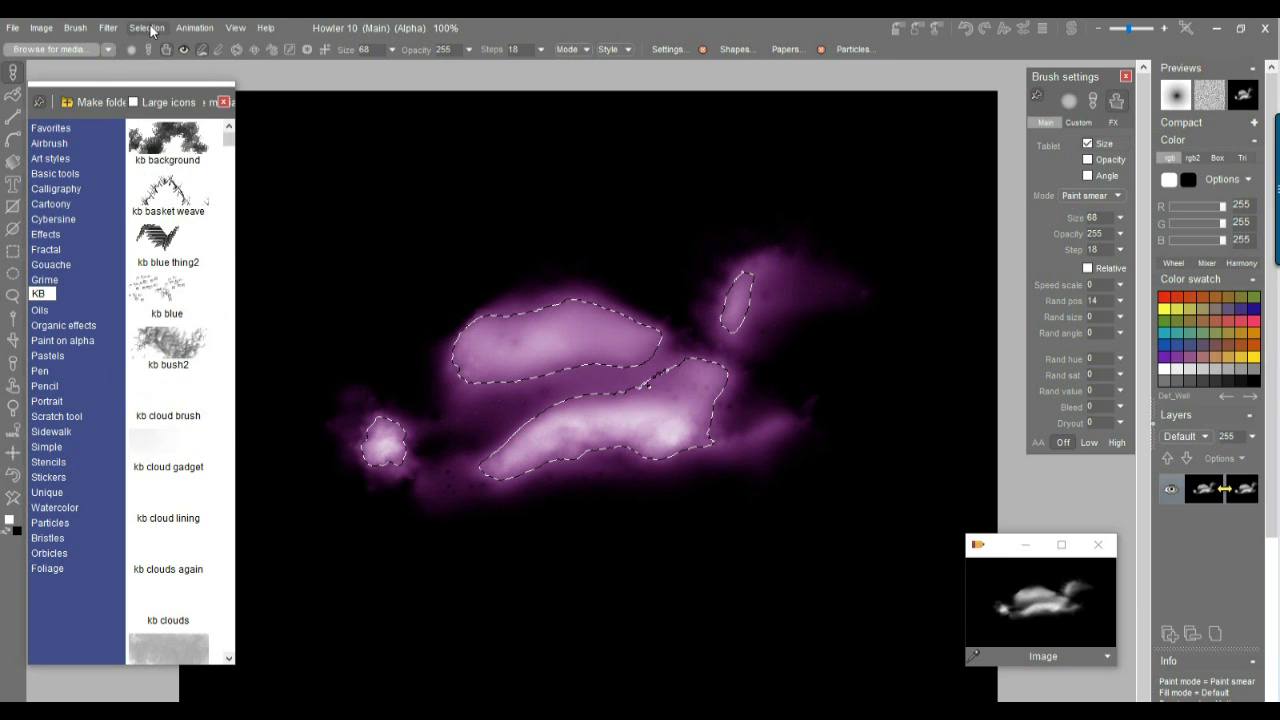
{"action": "left_click", "coordinate": [150, 27]}
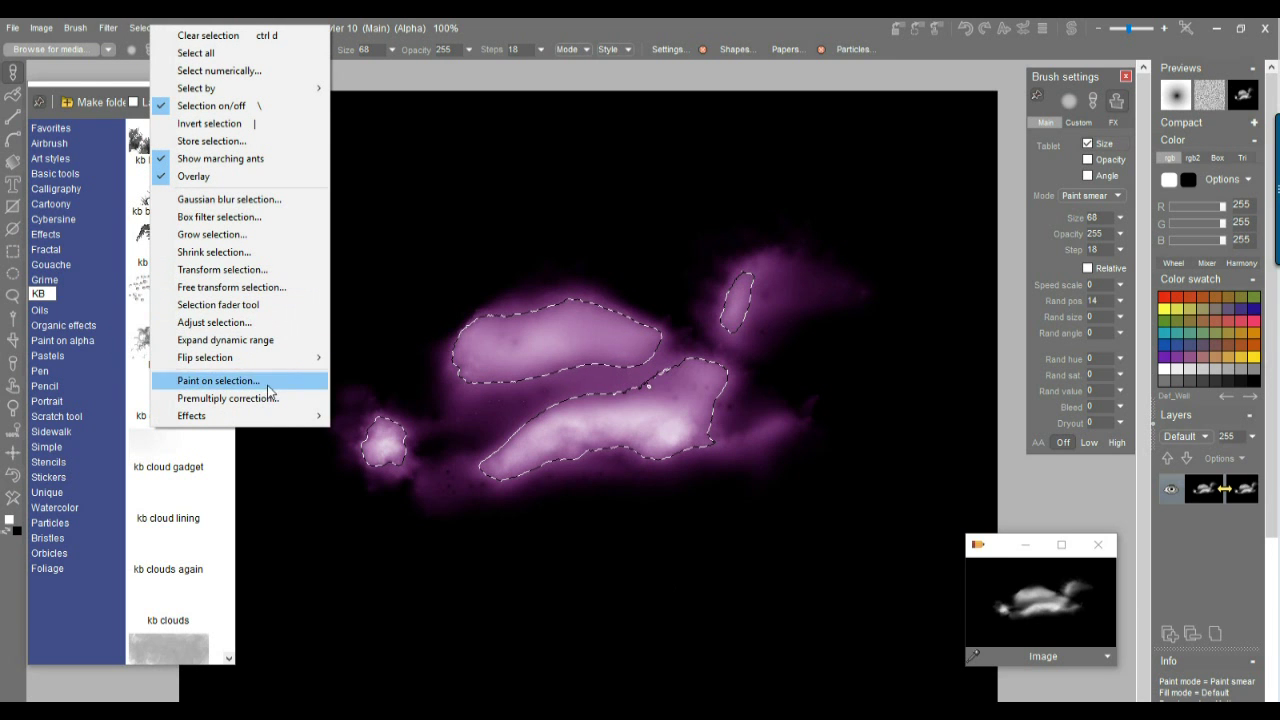
{"action": "left_click", "coordinate": [241, 341]}
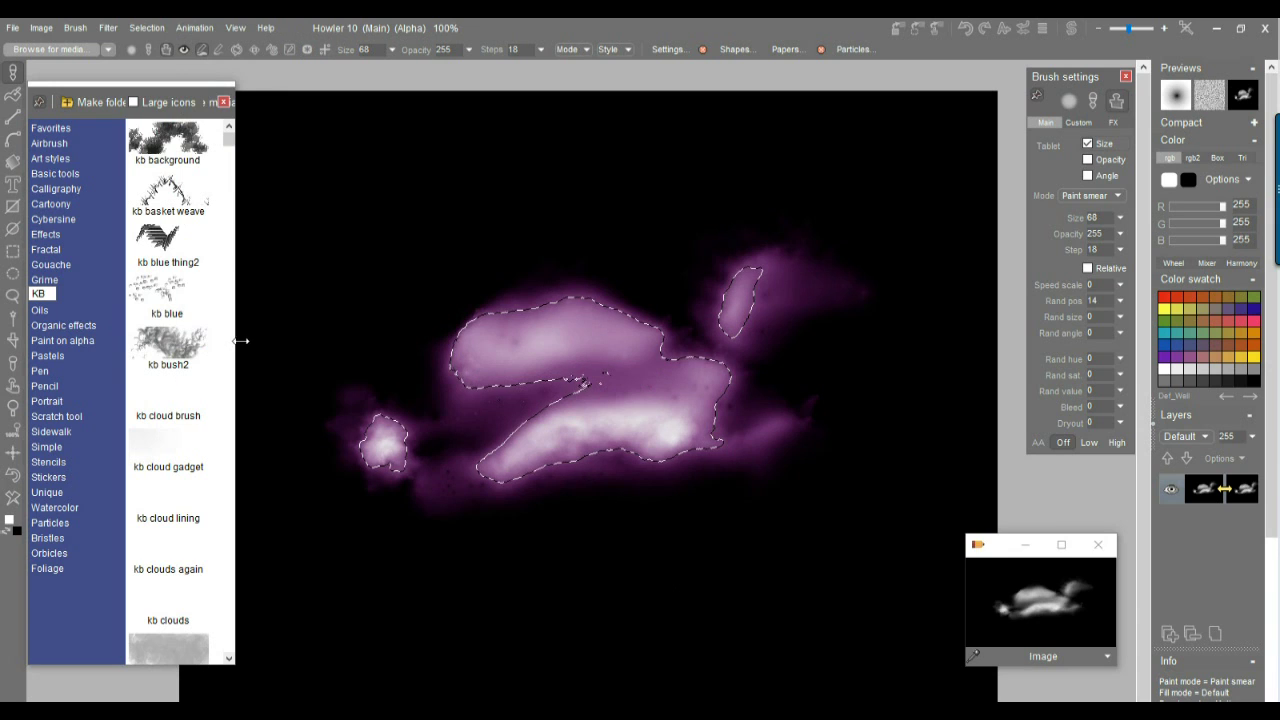
- Sample a mid-grey from the cloud as the foreground colour
{"action": "left_click", "coordinate": [12, 368]}
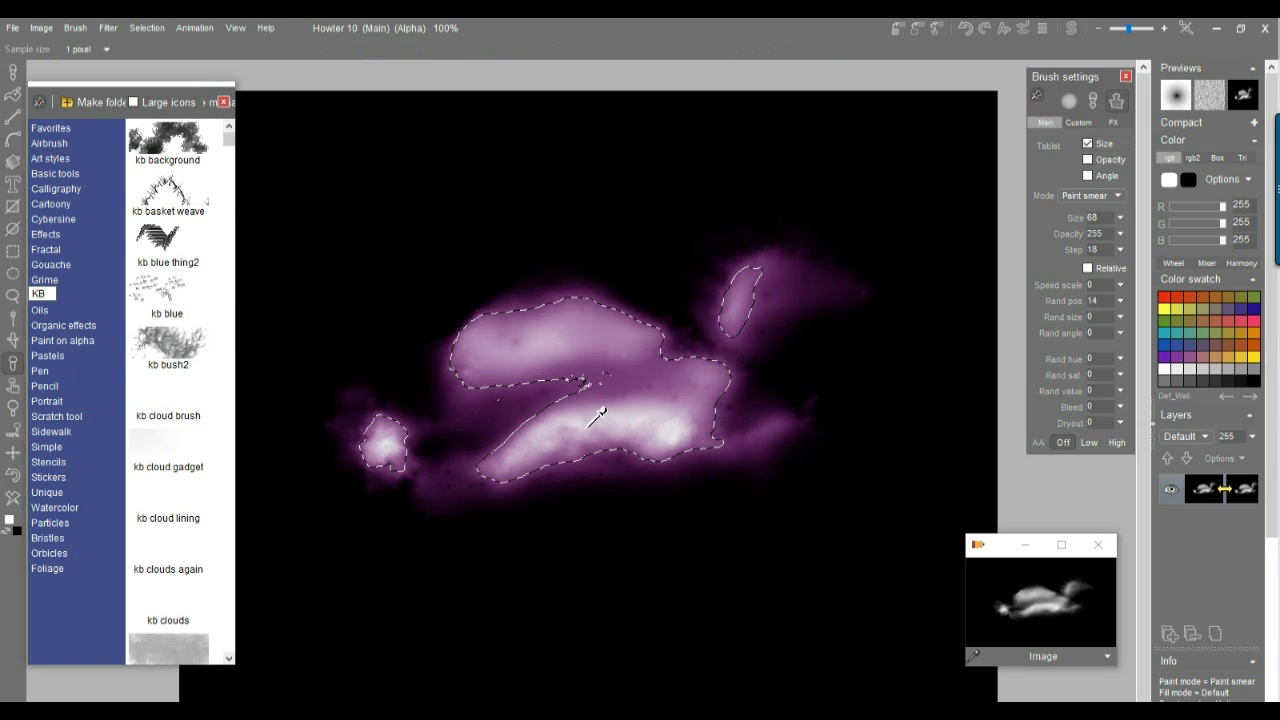
{"action": "left_click", "coordinate": [685, 423]}
{"action": "left_click_drag", "start_coordinate": [686, 423], "coordinate": [656, 416]}
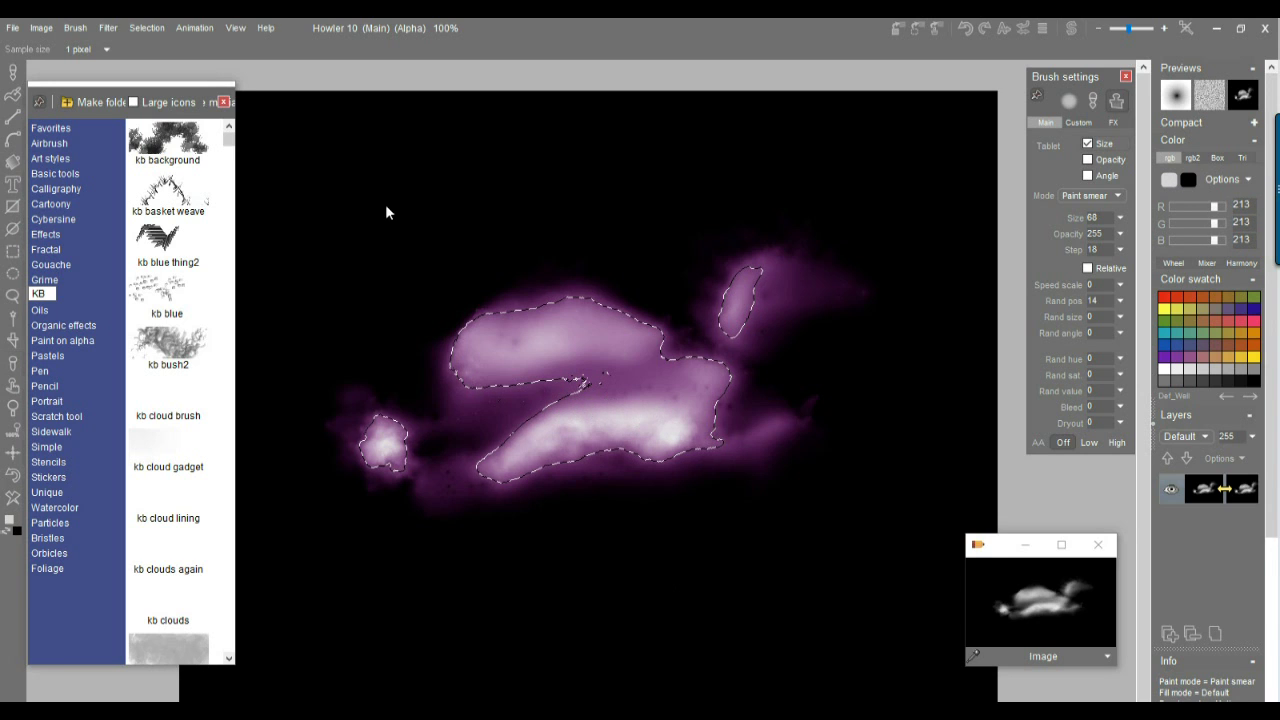
- Adjust the selection alpha to value 113, brightness 113, contrast 137 and gamma 102
{"action": "left_click", "coordinate": [145, 28]}
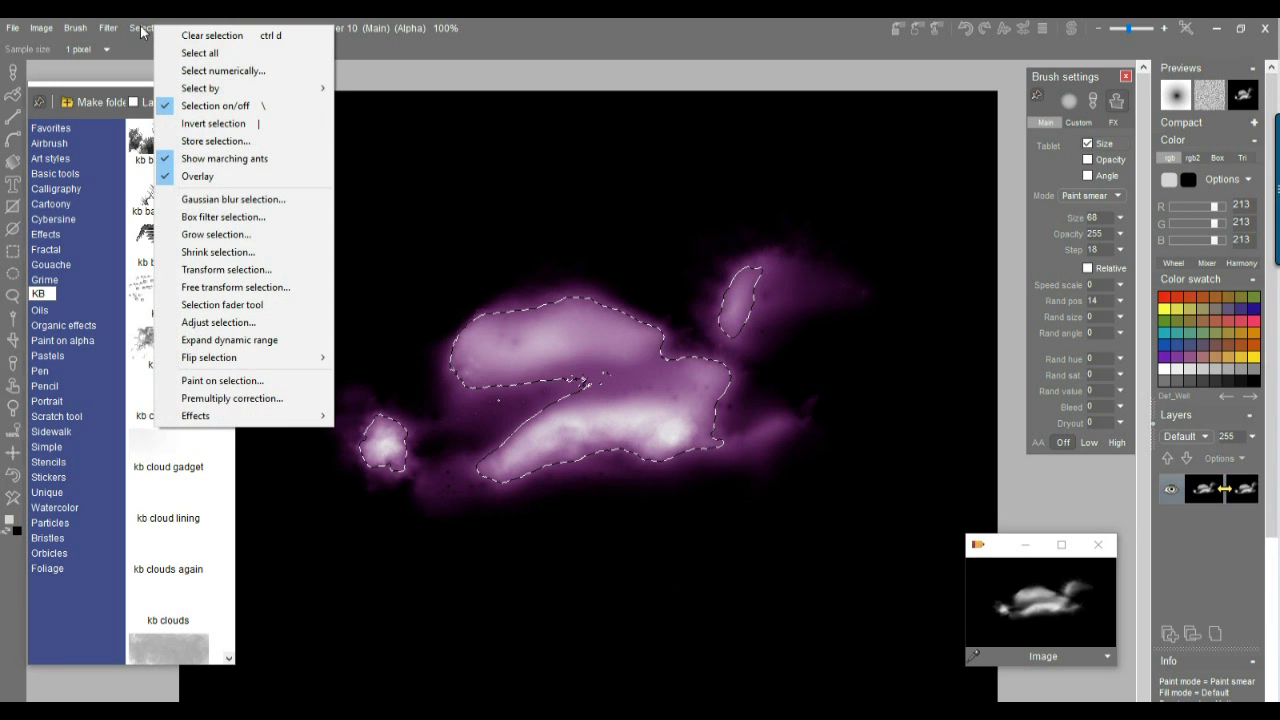
{"action": "left_click", "coordinate": [240, 330]}
{"action": "left_click_drag", "start_coordinate": [628, 306], "coordinate": [382, 154]}
{"action": "mouse_move", "coordinate": [391, 235]}
{"action": "left_mouse_down"}
{"action": "mouse_move", "coordinate": [433, 233]}
{"action": "mouse_move", "coordinate": [392, 234]}
{"action": "mouse_move", "coordinate": [409, 234]}
{"action": "mouse_move", "coordinate": [390, 254]}
{"action": "left_mouse_up"}
{"action": "left_click_drag", "start_coordinate": [392, 193], "coordinate": [395, 197]}
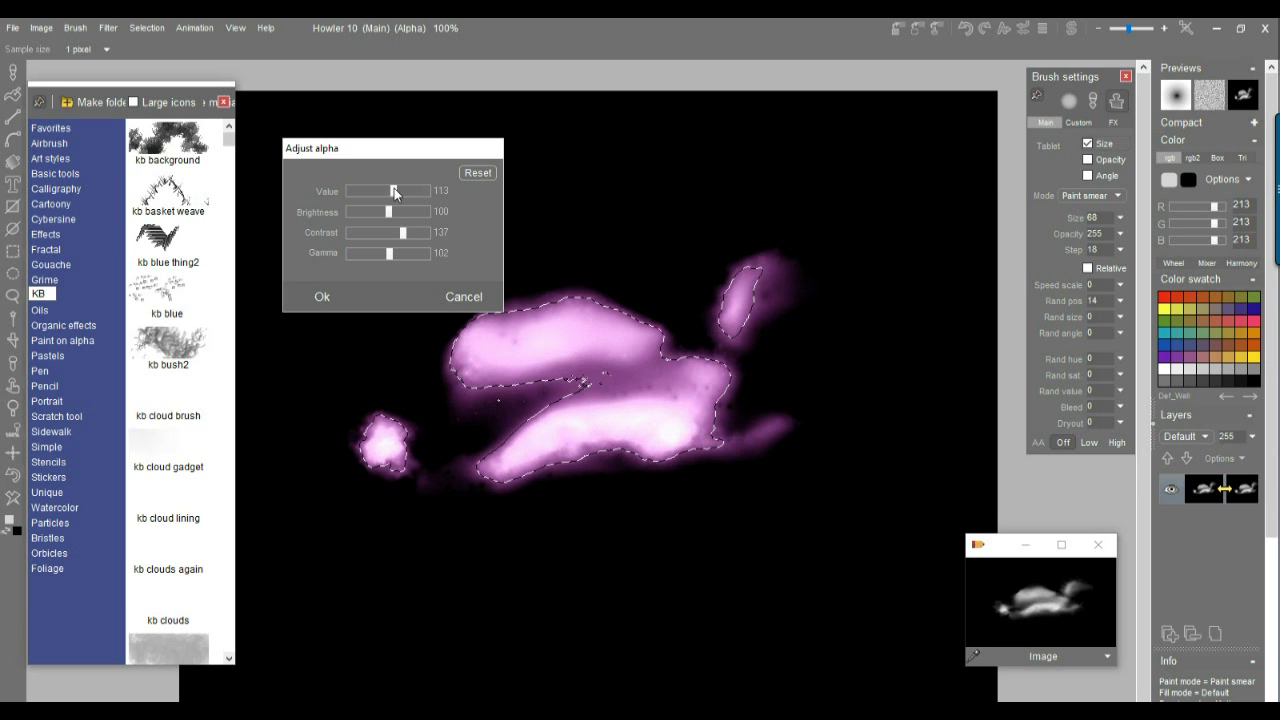
{"action": "left_click_drag", "start_coordinate": [394, 208], "coordinate": [394, 206]}
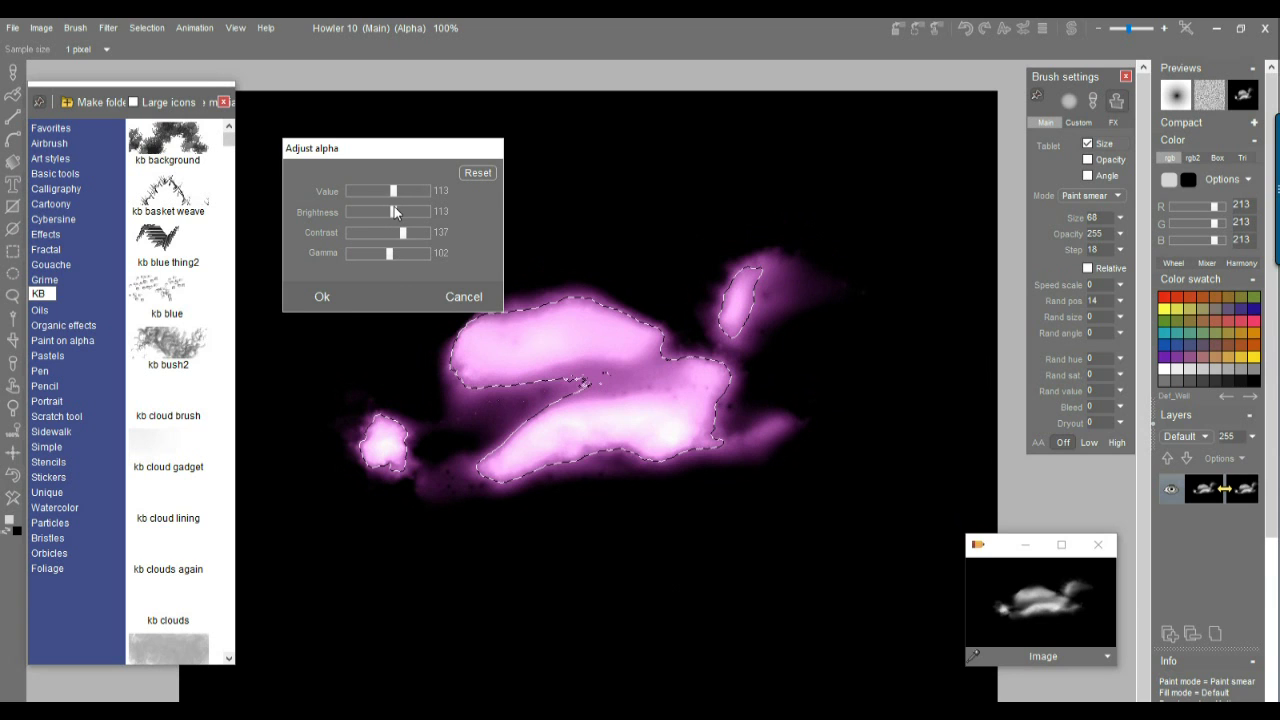
{"action": "left_click", "coordinate": [322, 297]}
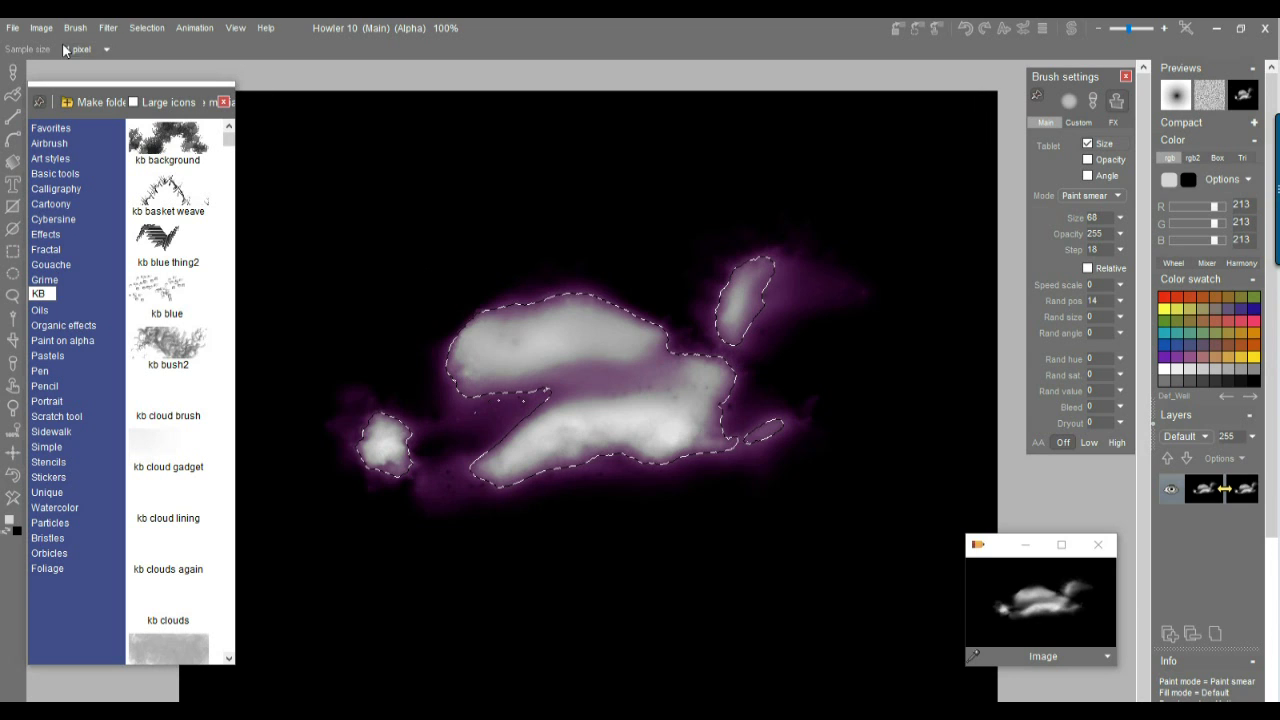
- Re-adjust the selection alpha, raising Value and lowering Contrast slightly to brighten the clouds
{"action": "left_click", "coordinate": [146, 28]}
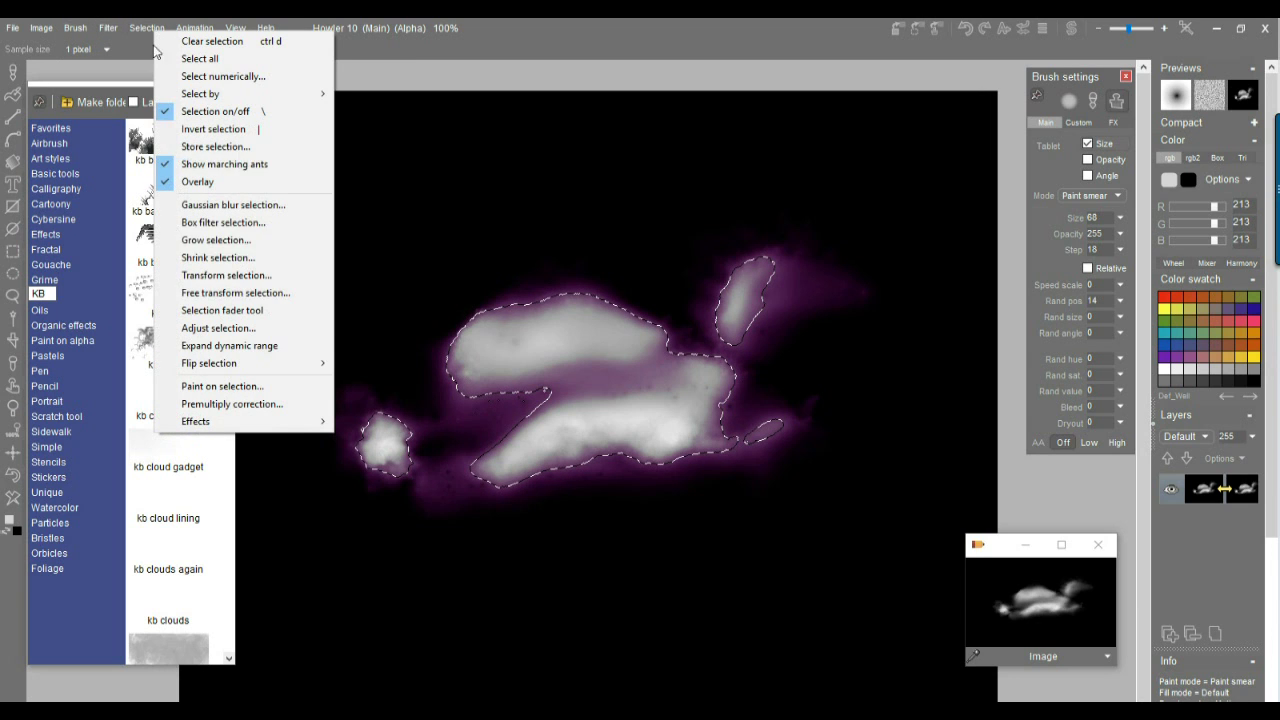
{"action": "left_click", "coordinate": [216, 331]}
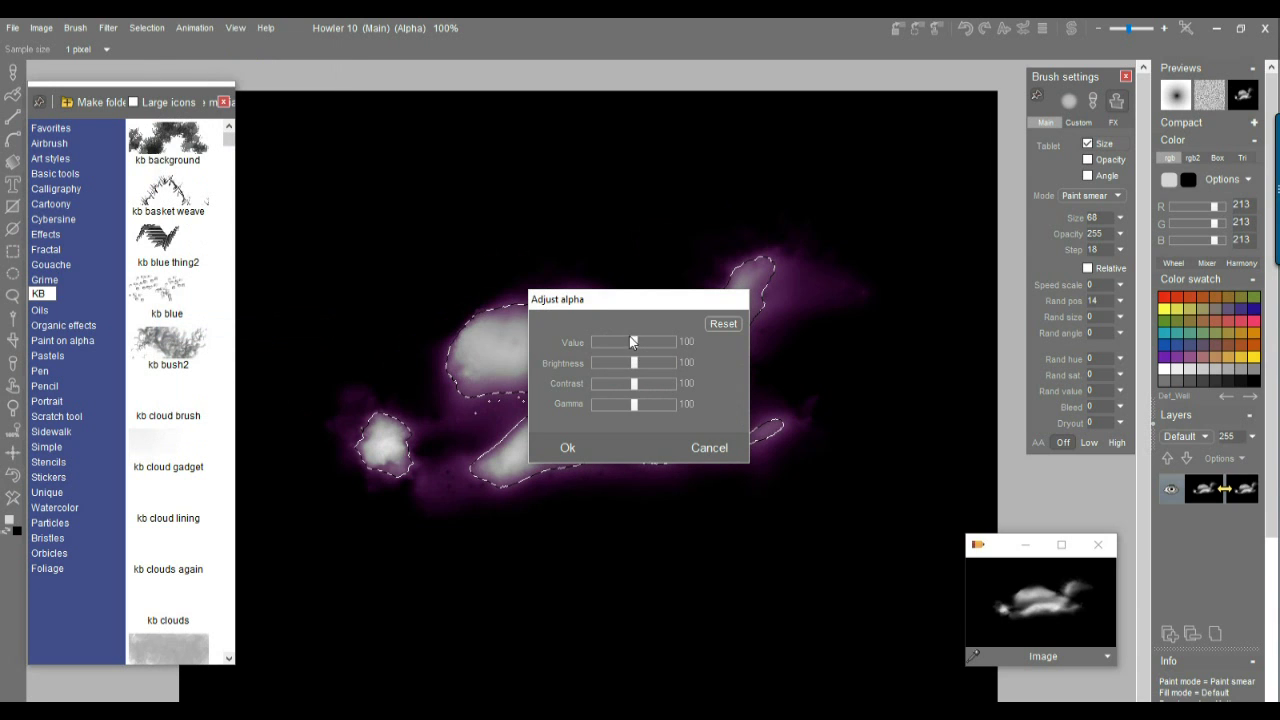
{"action": "mouse_move", "coordinate": [631, 341]}
{"action": "left_mouse_down"}
{"action": "mouse_move", "coordinate": [672, 340]}
{"action": "mouse_move", "coordinate": [631, 363]}
{"action": "left_mouse_up"}
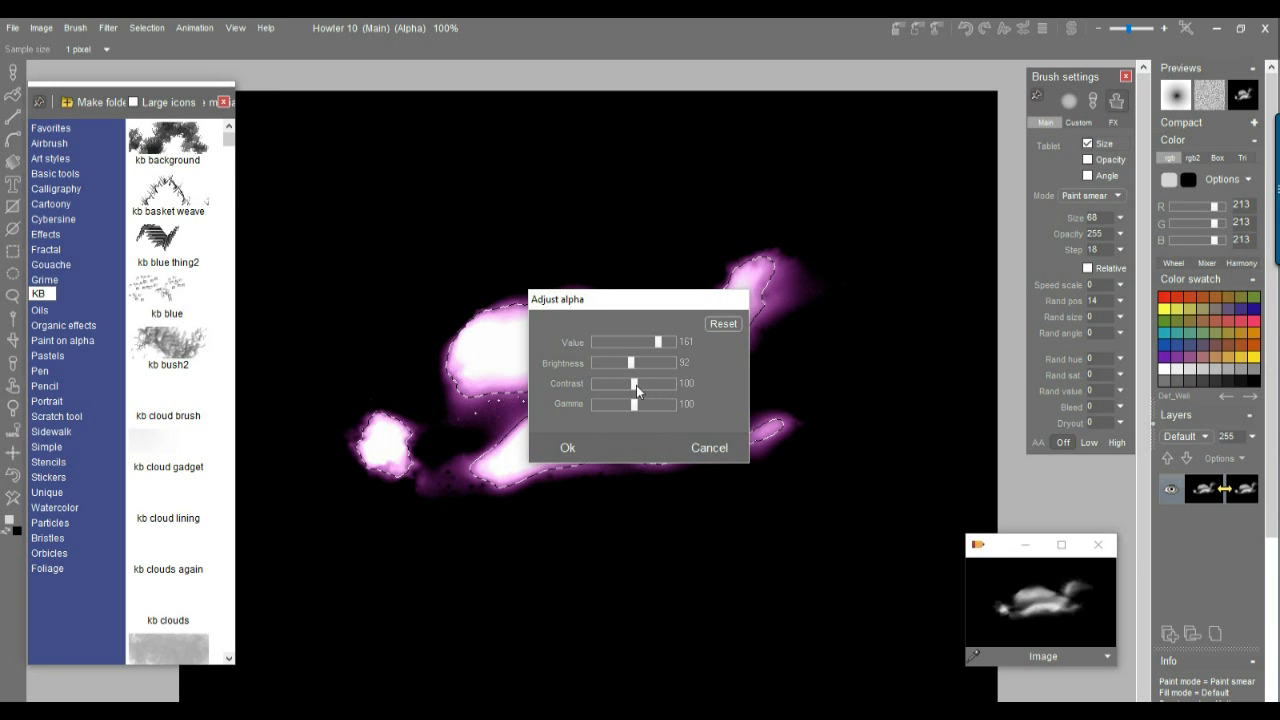
{"action": "mouse_move", "coordinate": [636, 384]}
{"action": "left_mouse_down"}
{"action": "mouse_move", "coordinate": [626, 406]}
{"action": "mouse_move", "coordinate": [638, 406]}
{"action": "left_mouse_up"}
{"action": "left_click", "coordinate": [566, 448]}
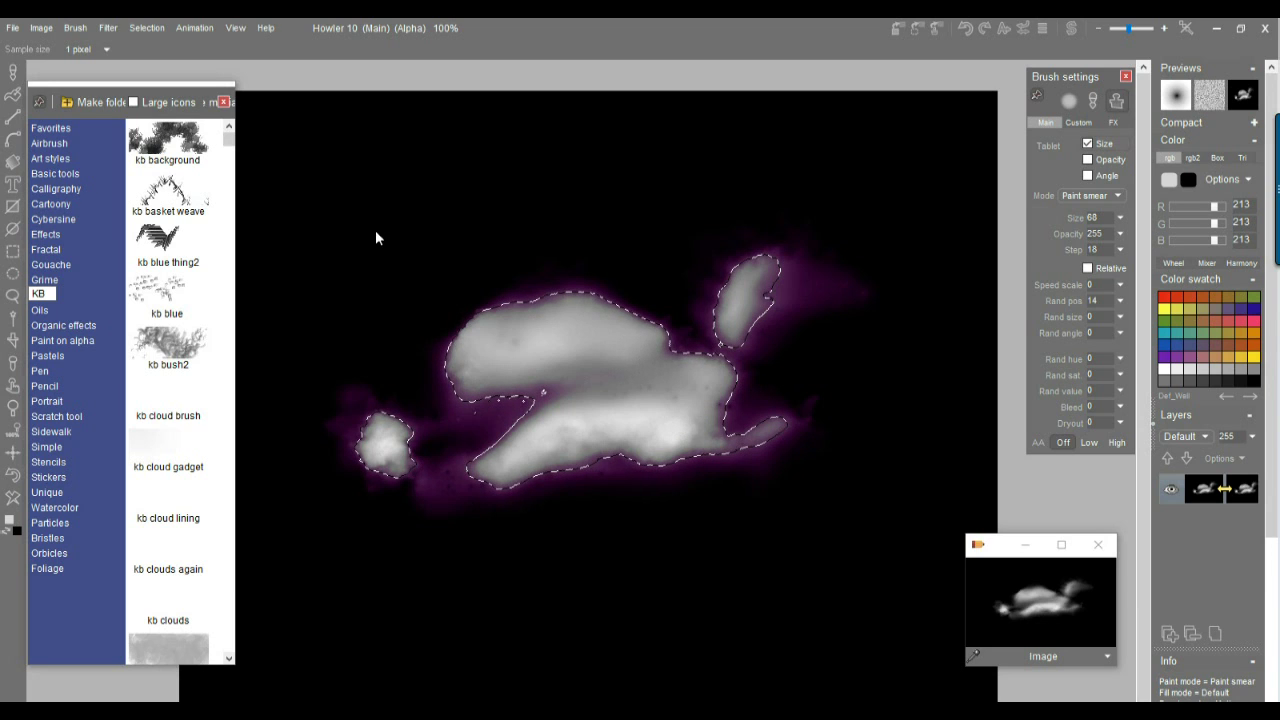
- Turn the selected cloud into a brush and store a copy in a Store brush panel
{"action": "left_click", "coordinate": [75, 30]}
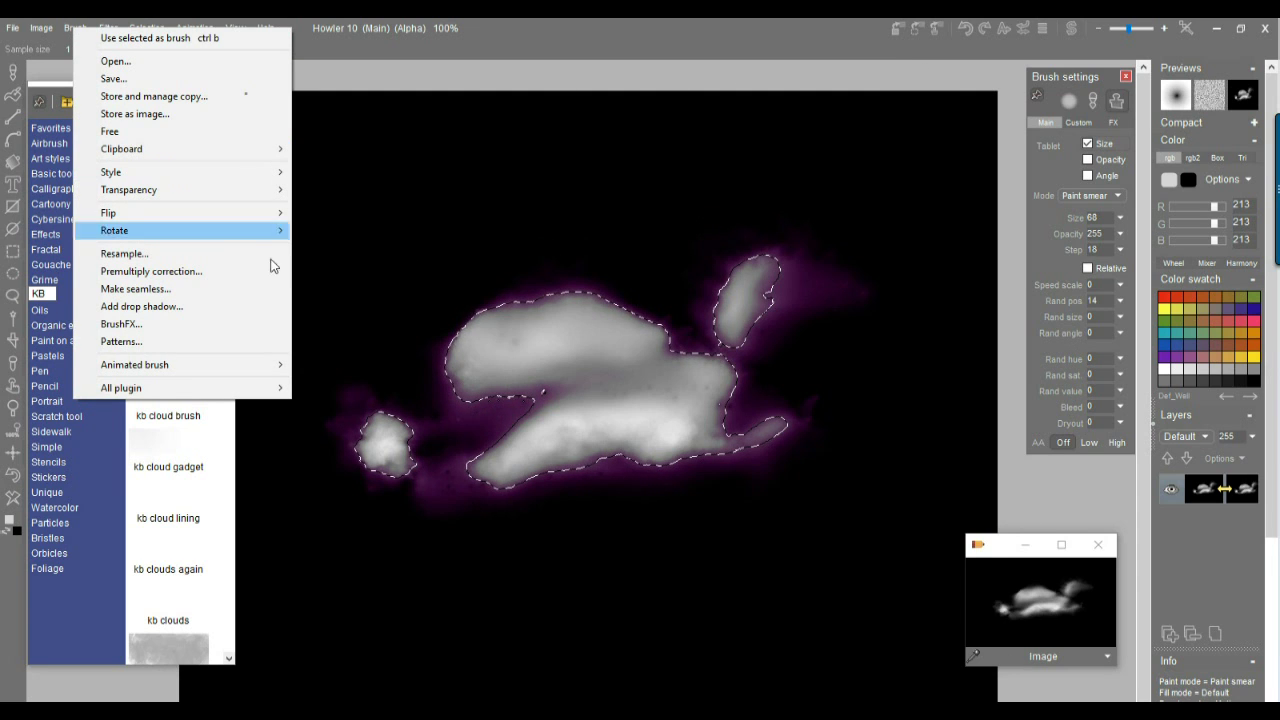
{"action": "left_click", "coordinate": [118, 38]}
{"action": "left_click", "coordinate": [75, 30]}
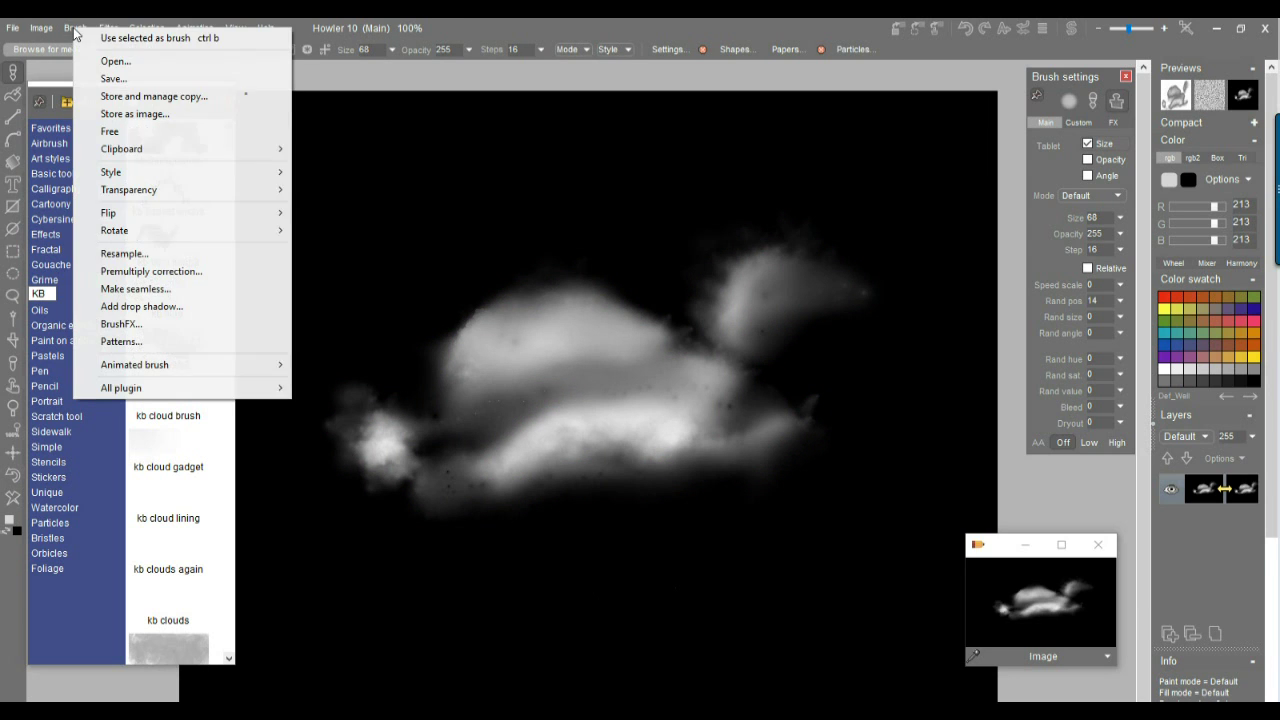
{"action": "left_click", "coordinate": [133, 97]}
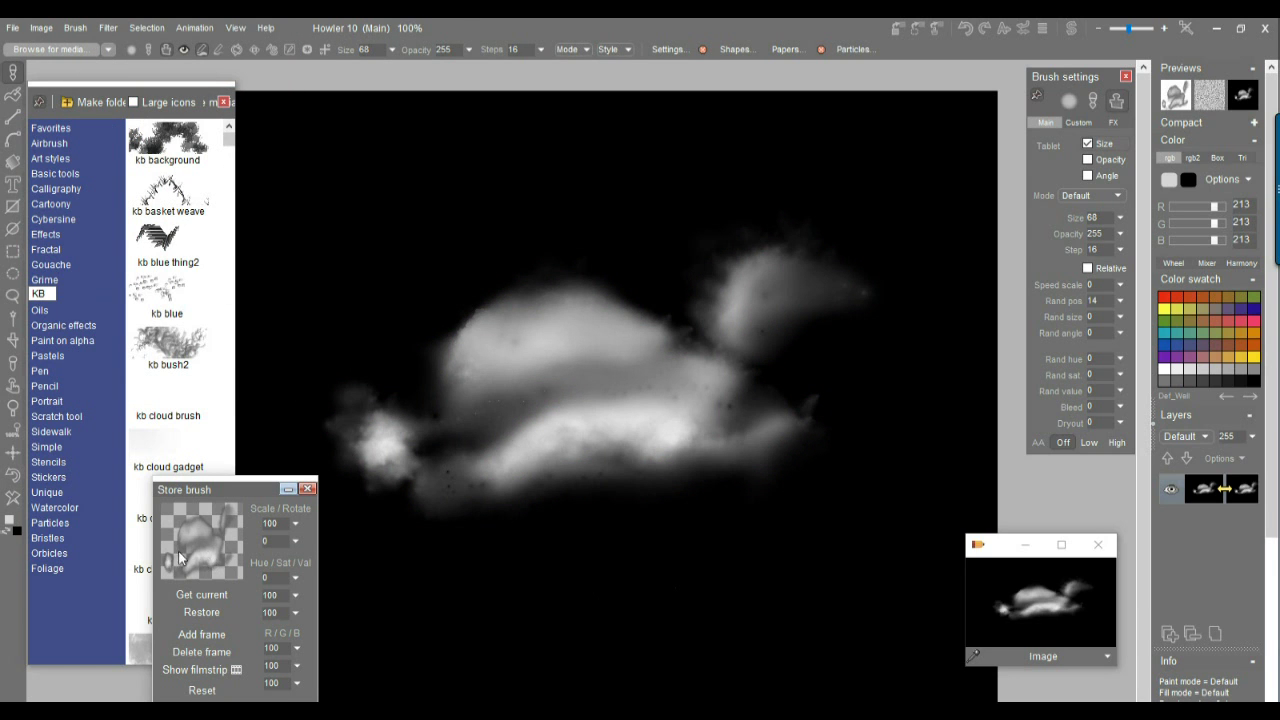
{"action": "mouse_move", "coordinate": [220, 494]}
{"action": "left_mouse_down"}
{"action": "mouse_move", "coordinate": [364, 173]}
{"action": "mouse_move", "coordinate": [228, 445]}
{"action": "mouse_move", "coordinate": [195, 471]}
{"action": "left_mouse_up"}
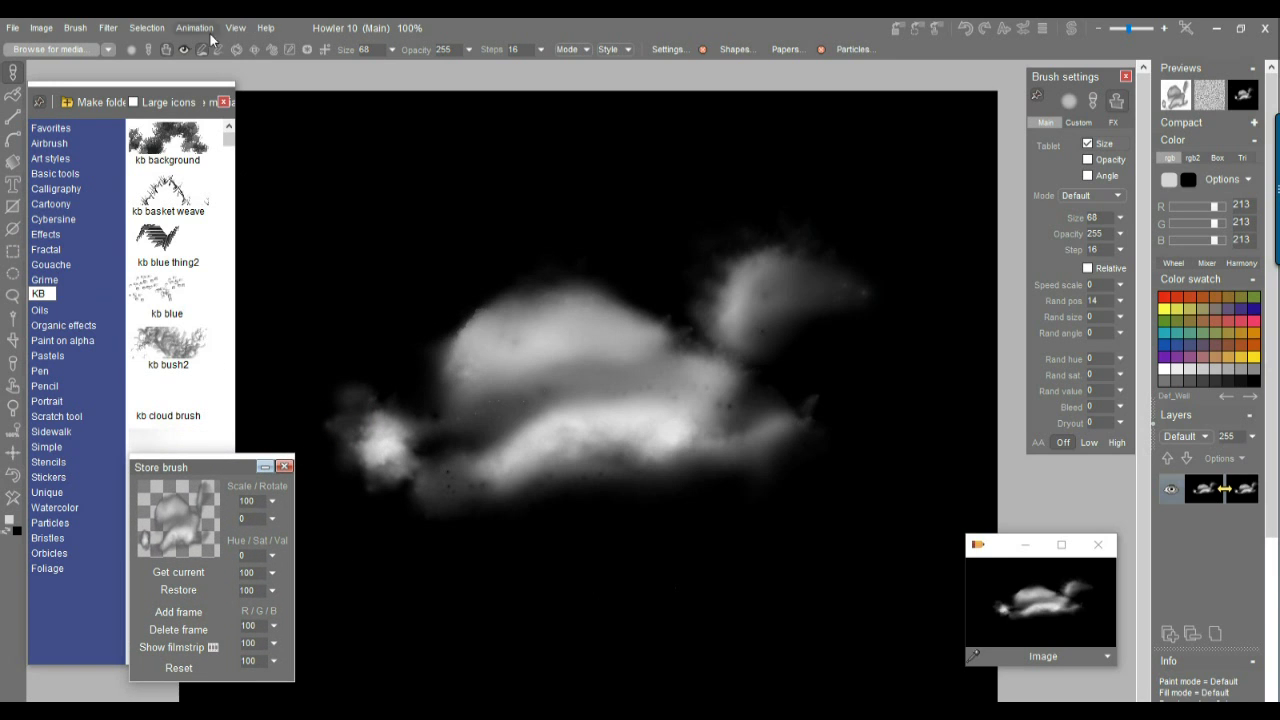
- Paint three test cloud strokes across the canvas, then undo the last one
{"action": "left_click", "coordinate": [75, 28]}
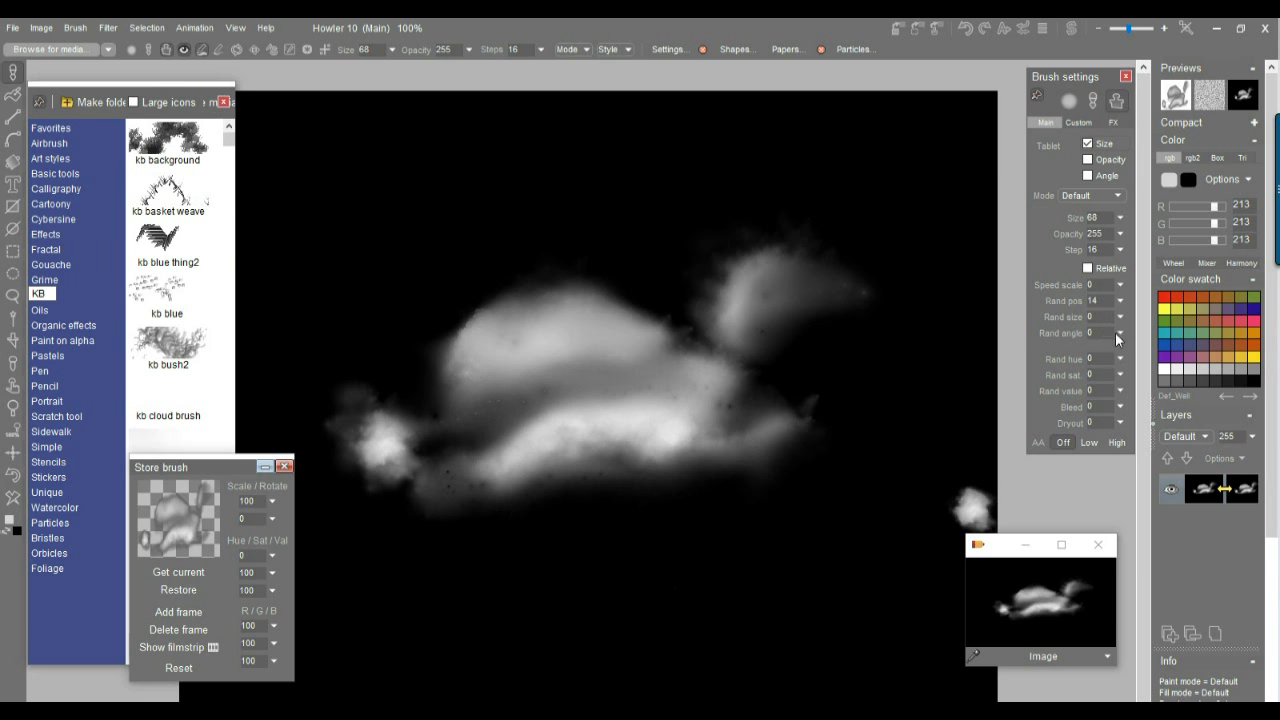
{"action": "mouse_move", "coordinate": [840, 470]}
{"action": "left_mouse_down"}
{"action": "mouse_move", "coordinate": [730, 480]}
{"action": "mouse_move", "coordinate": [570, 550]}
{"action": "mouse_move", "coordinate": [520, 590]}
{"action": "left_mouse_up"}
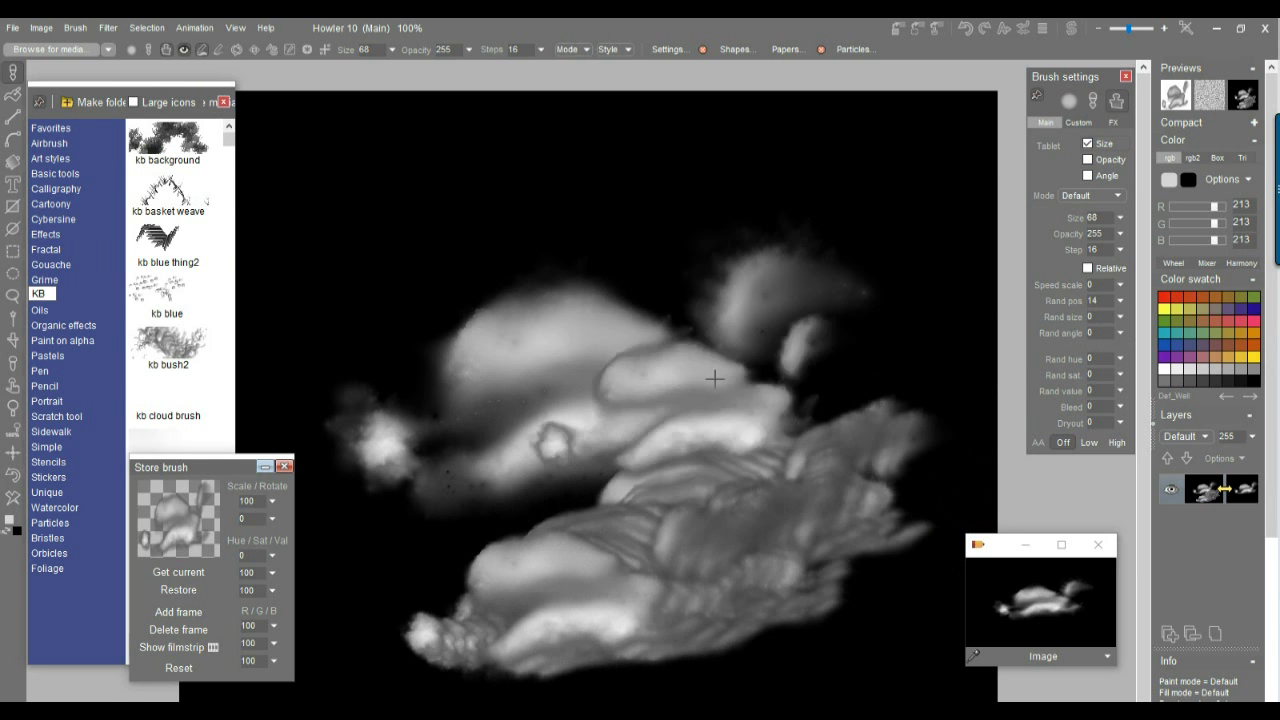
{"action": "left_click_drag", "start_coordinate": [617, 216], "coordinate": [300, 290]}
{"action": "mouse_move", "coordinate": [940, 280]}
{"action": "left_mouse_down"}
{"action": "mouse_move", "coordinate": [720, 400]}
{"action": "mouse_move", "coordinate": [660, 520]}
{"action": "mouse_move", "coordinate": [587, 466]}
{"action": "mouse_move", "coordinate": [290, 480]}
{"action": "left_mouse_up"}
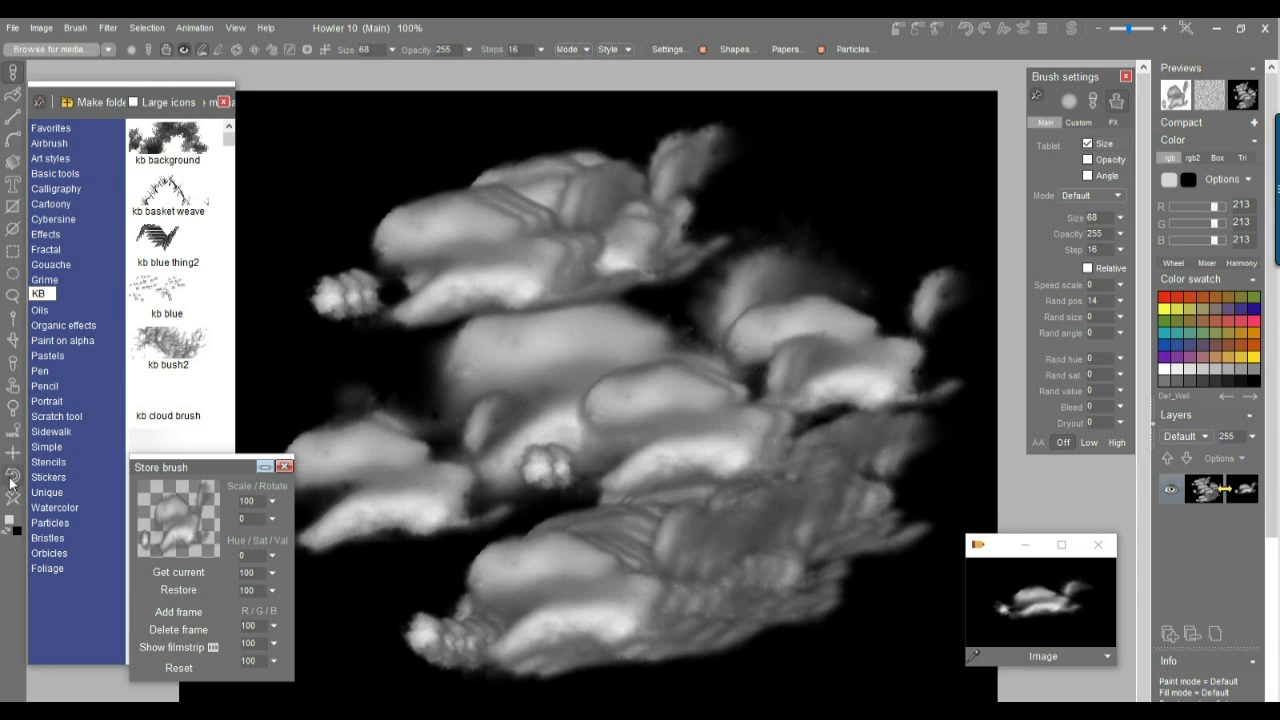
{"action": "key", "text": "ctrl+z"}
{"action": "key", "text": "ctrl+z"}
{"action": "key", "text": "ctrl+z"}
{"action": "key", "text": "ctrl+z"}
- Undo the remaining test strokes and restore the selection around the clouds
{"action": "key", "text": "ctrl+z"}
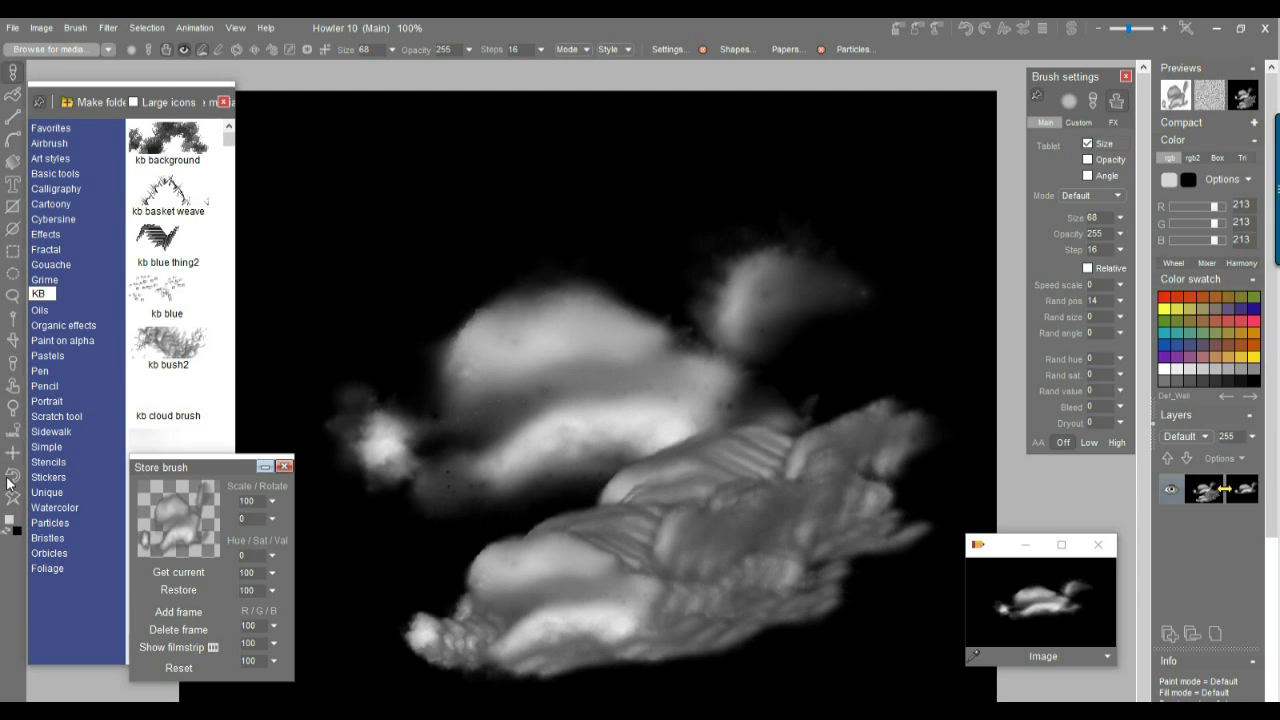
{"action": "key", "text": "ctrl+z"}
{"action": "key", "text": "ctrl+z"}
{"action": "key", "text": "ctrl+z"}
{"action": "key", "text": "ctrl+z"}
{"action": "key", "text": "ctrl+z"}
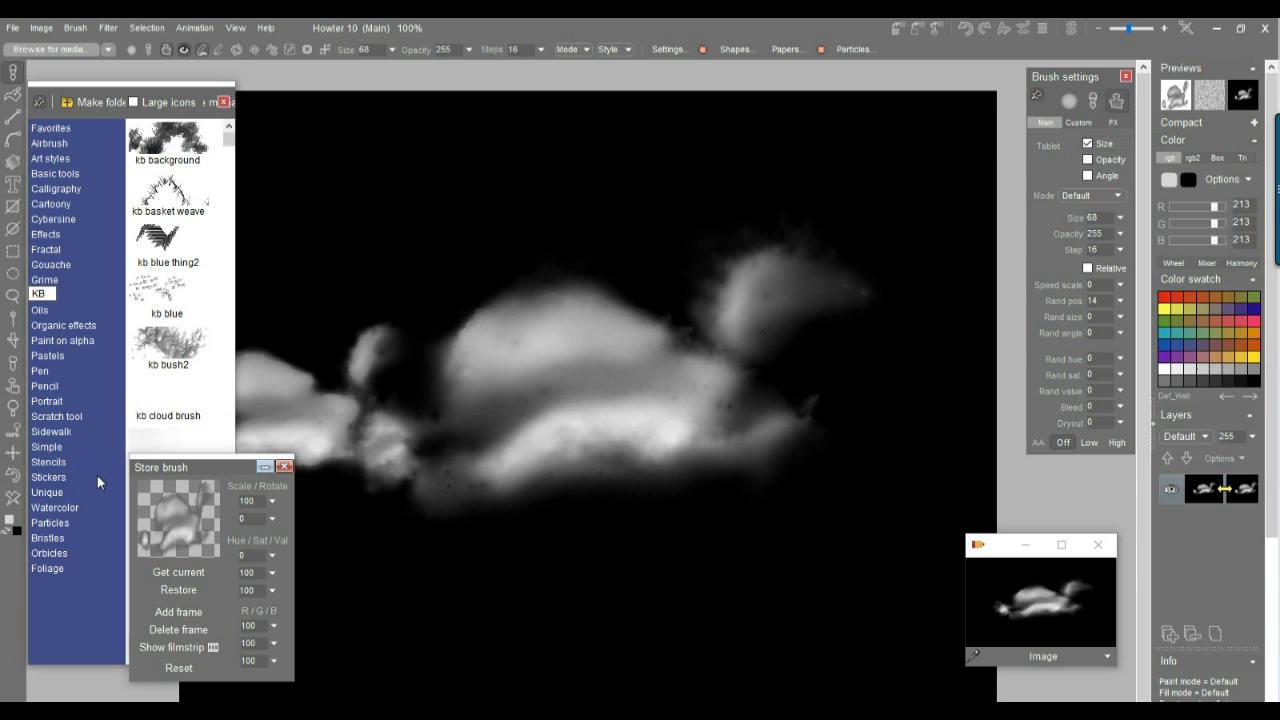
{"action": "key", "text": "ctrl+y"}
{"action": "key", "text": "ctrl+y"}
{"action": "key", "text": "ctrl+y"}
{"action": "key", "text": "ctrl+y"}
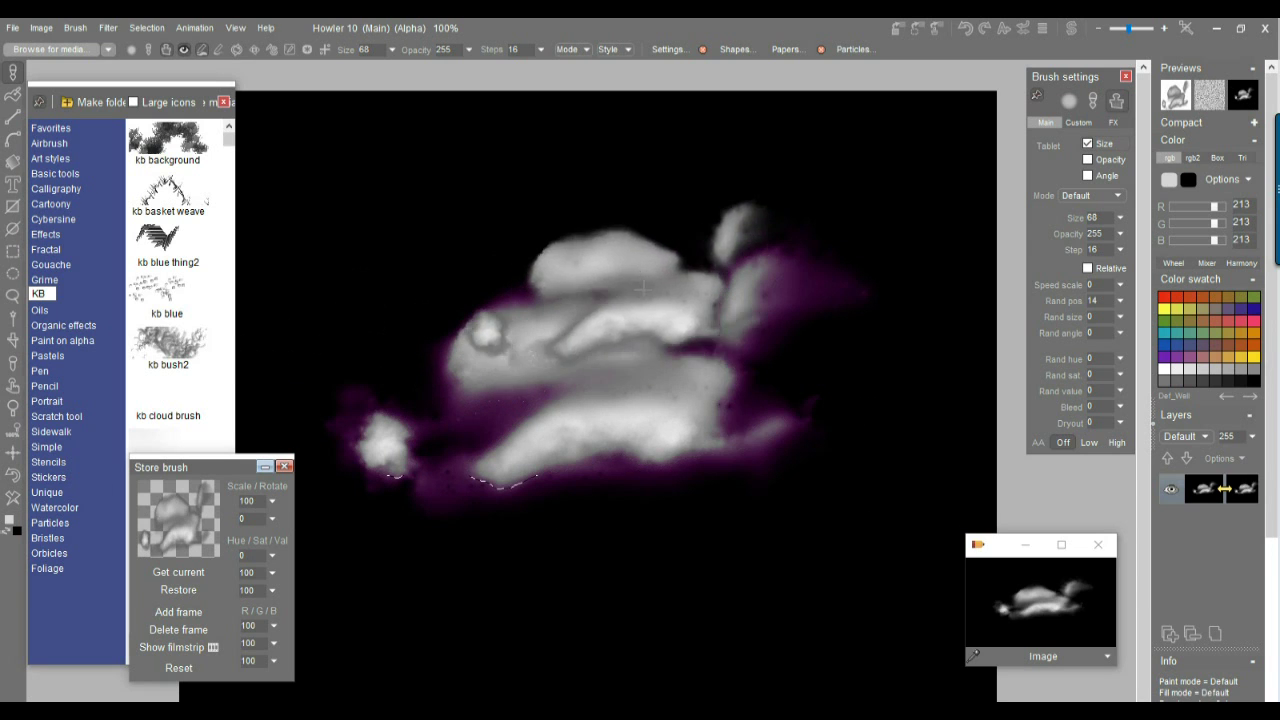
{"action": "key", "text": "ctrl+y"}
{"action": "key", "text": "ctrl+y"}
{"action": "key", "text": "ctrl+y"}
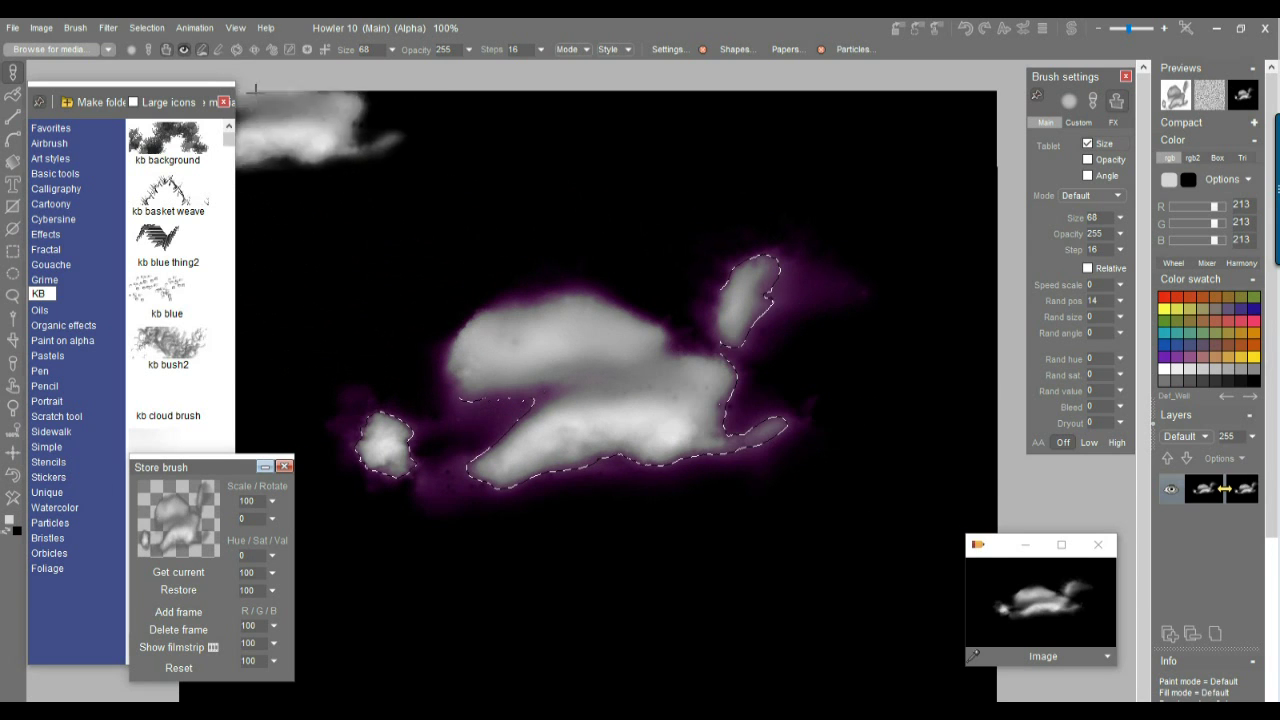
- Make the selected cloud the brush again and store a second brush copy, moved aside
{"action": "left_click", "coordinate": [74, 28]}
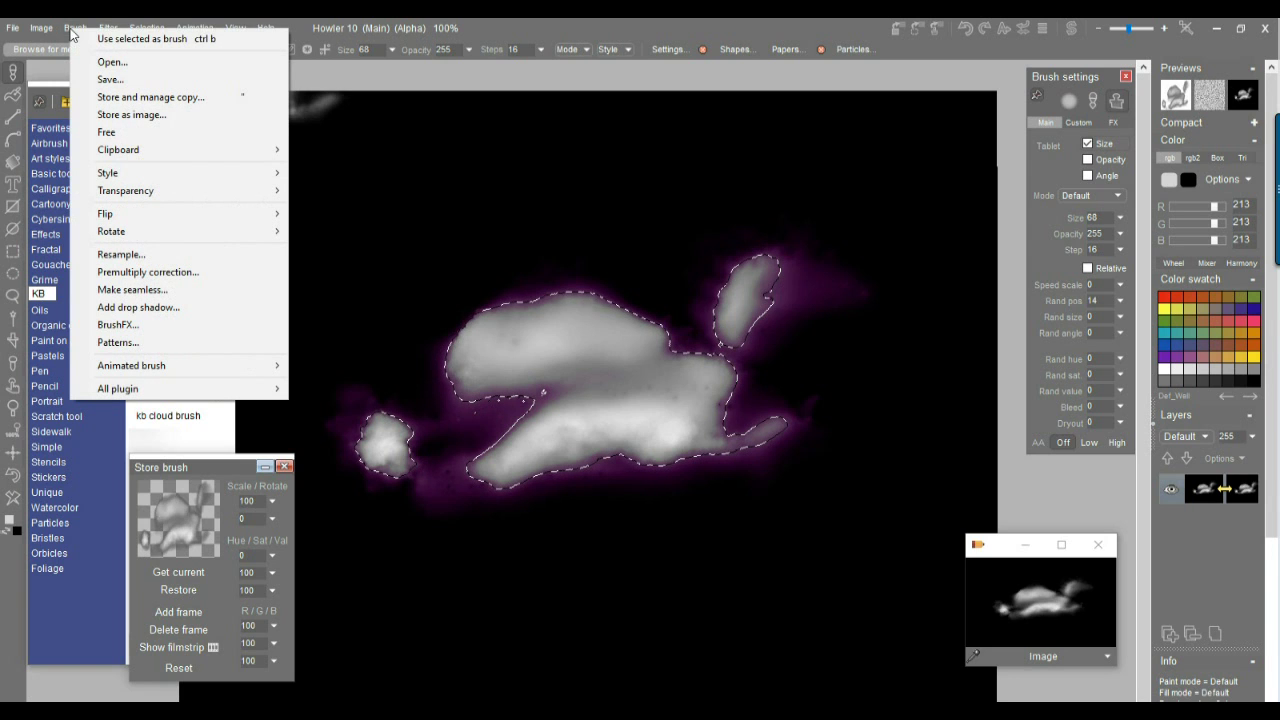
{"action": "left_click", "coordinate": [139, 42]}
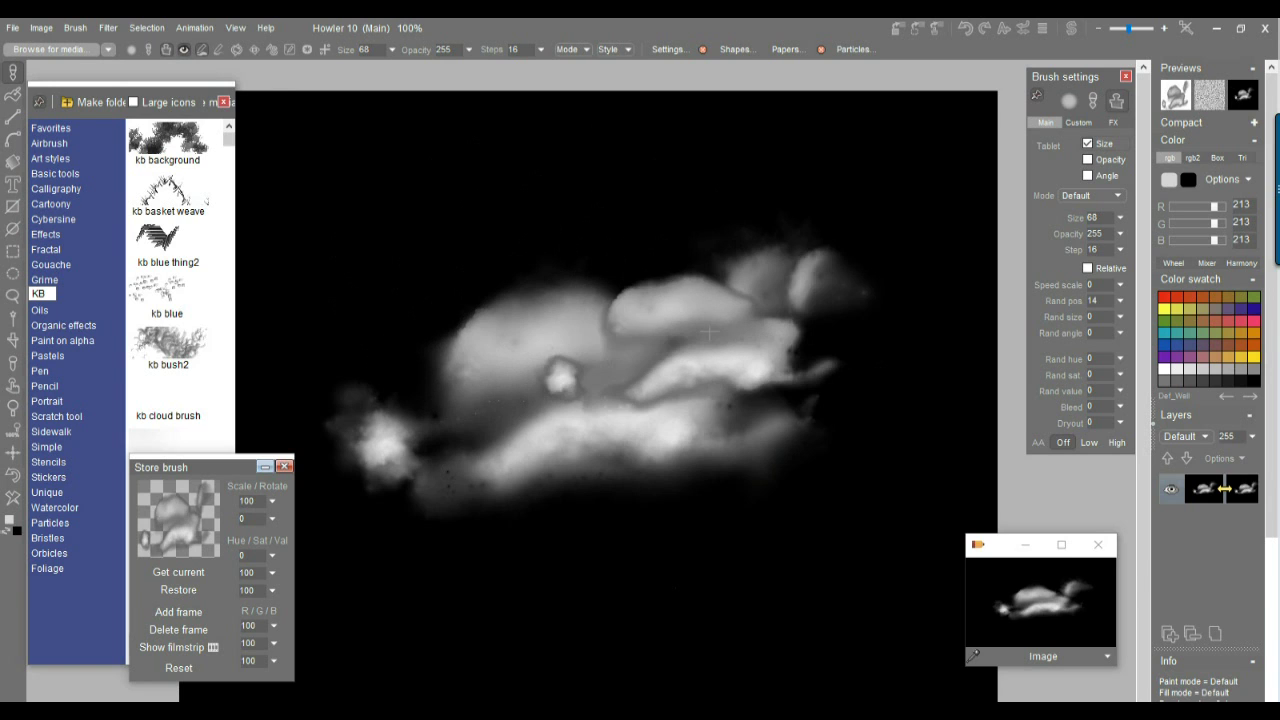
{"action": "left_click", "coordinate": [73, 28]}
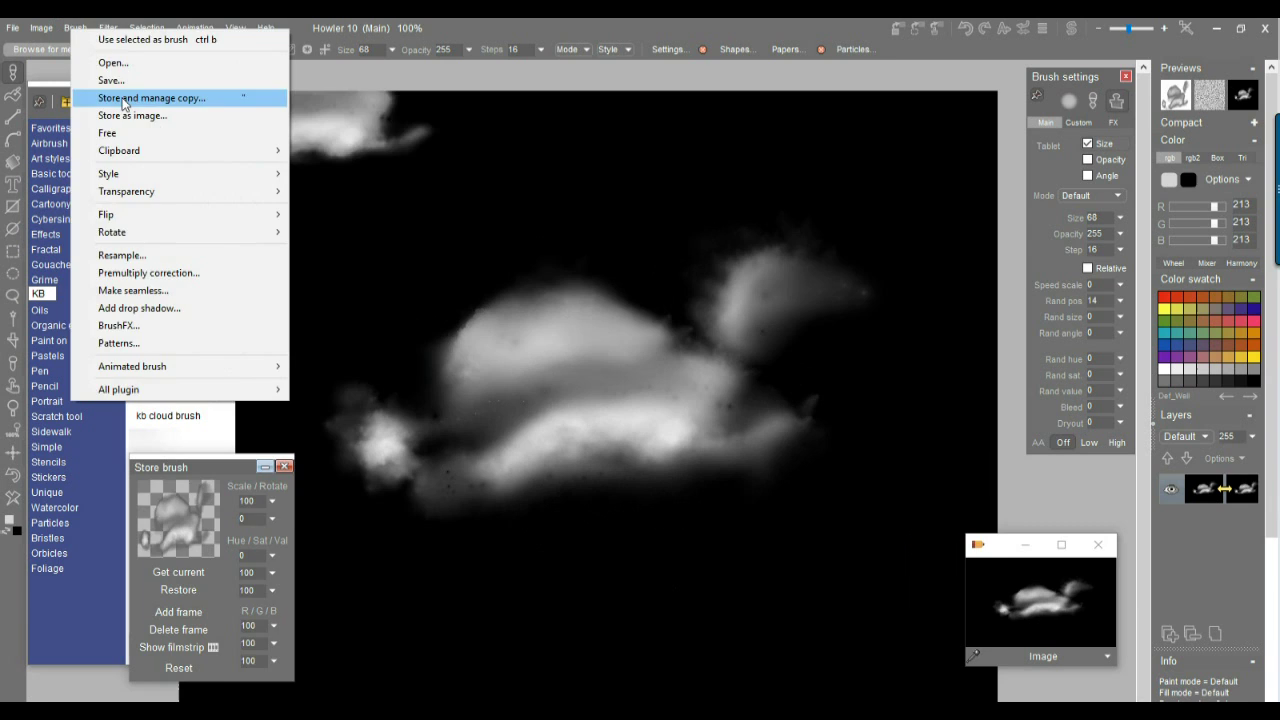
{"action": "left_click", "coordinate": [125, 98]}
{"action": "mouse_move", "coordinate": [212, 497]}
{"action": "left_mouse_down"}
{"action": "mouse_move", "coordinate": [310, 482]}
{"action": "mouse_move", "coordinate": [311, 362]}
{"action": "left_mouse_up"}
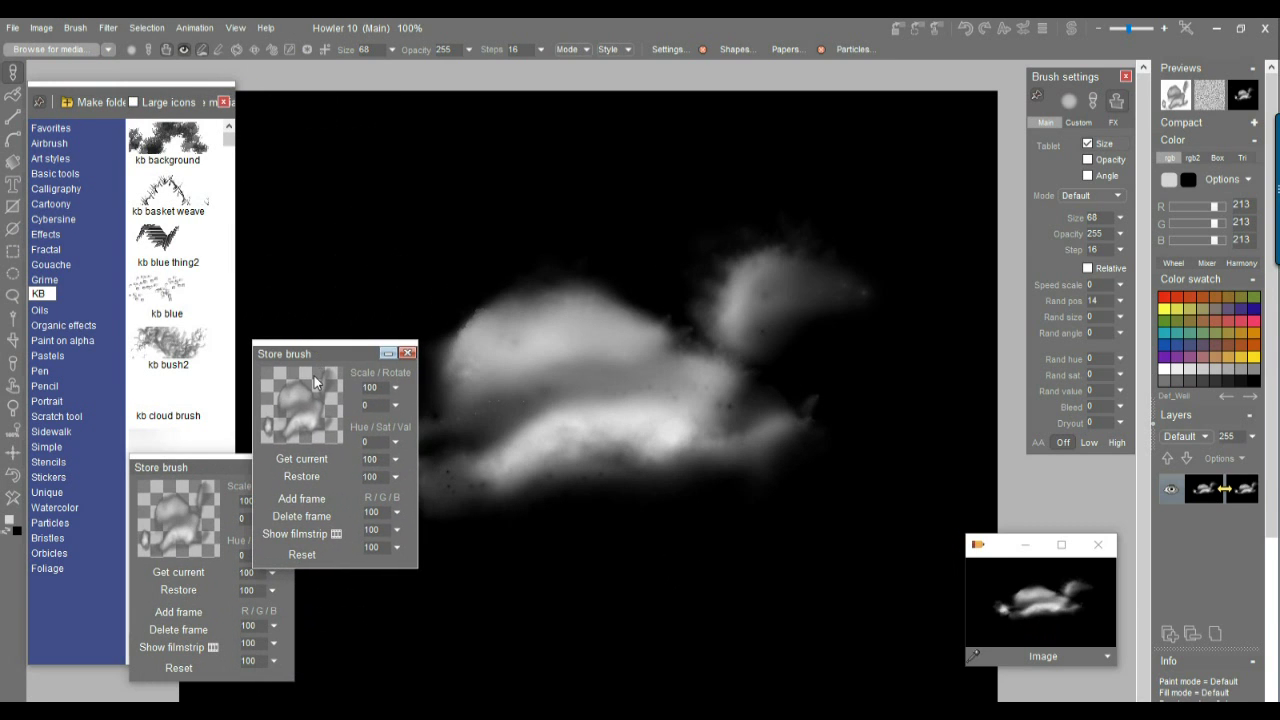
- Set the stored brush scale to 182, clear the canvas to white and stamp a test cloud
{"action": "left_click", "coordinate": [397, 390]}
{"action": "left_click_drag", "start_coordinate": [348, 408], "coordinate": [388, 408]}
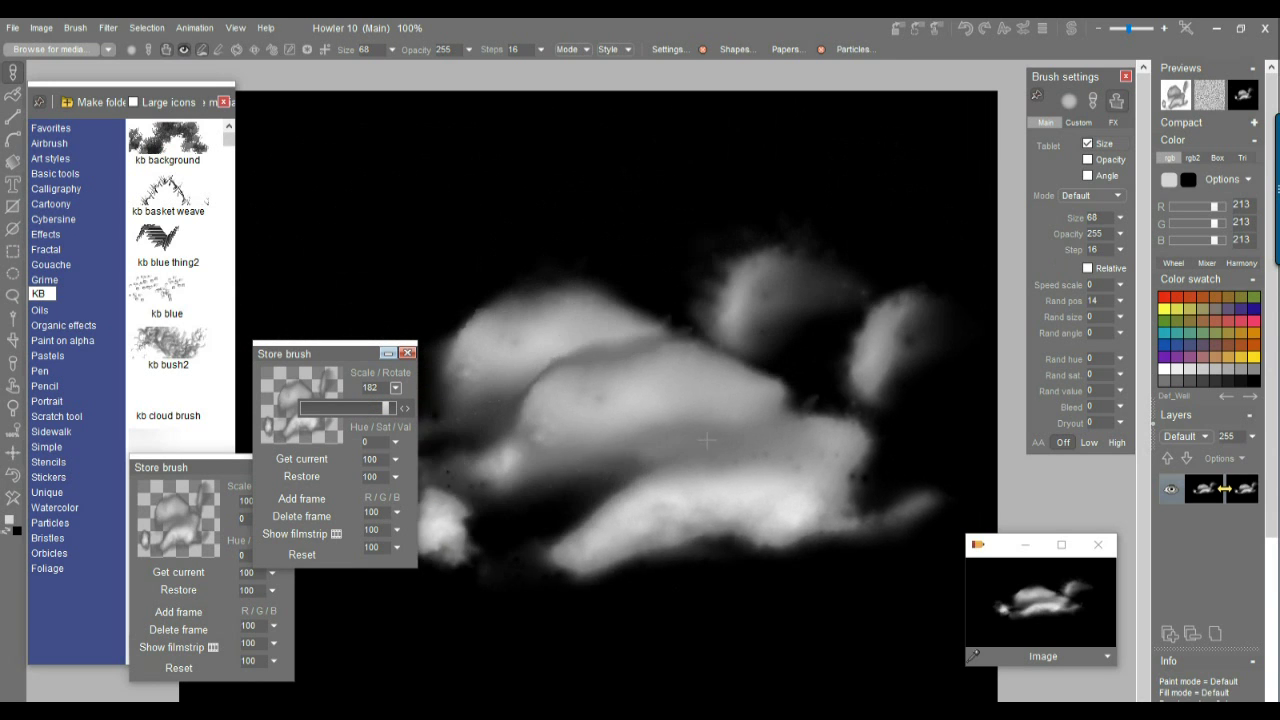
{"action": "left_click", "coordinate": [14, 498]}
{"action": "left_click", "coordinate": [89, 545]}
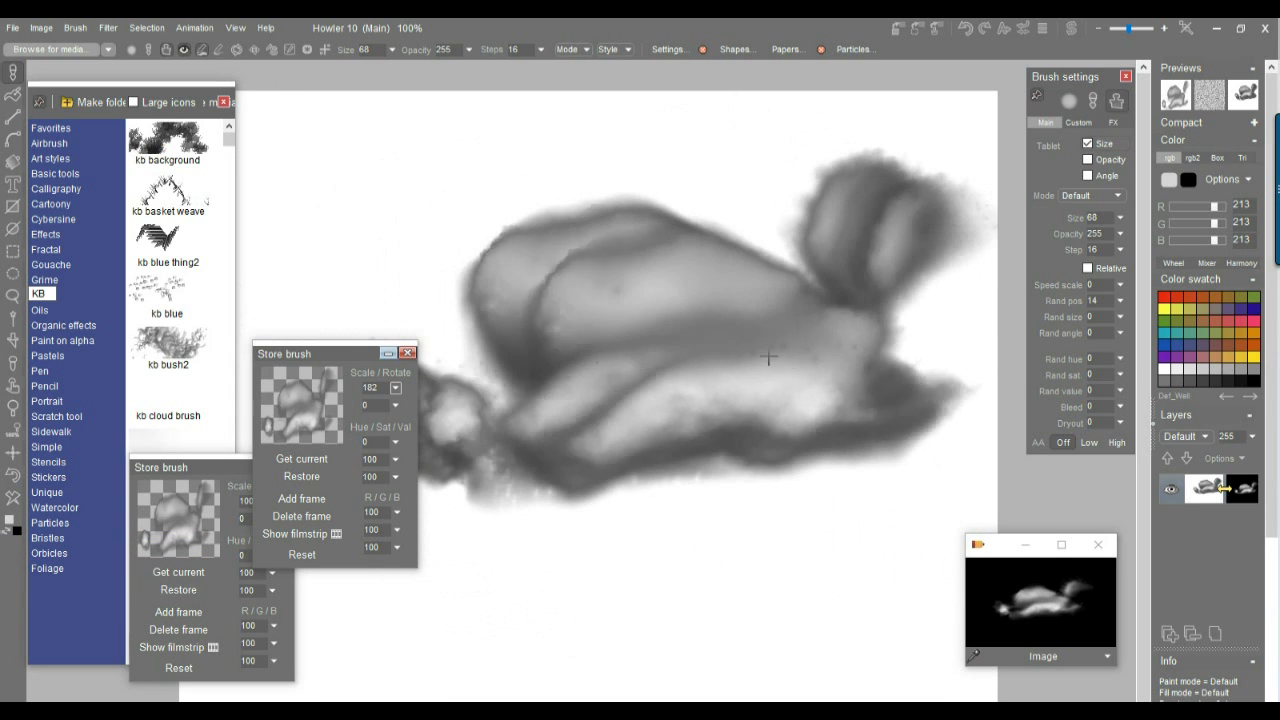
{"action": "mouse_move", "coordinate": [630, 300]}
{"action": "left_mouse_down"}
{"action": "mouse_move", "coordinate": [540, 555]}
{"action": "mouse_move", "coordinate": [425, 604]}
{"action": "mouse_move", "coordinate": [600, 470]}
{"action": "mouse_move", "coordinate": [800, 380]}
{"action": "mouse_move", "coordinate": [246, 314]}
{"action": "mouse_move", "coordinate": [470, 320]}
{"action": "left_mouse_up"}
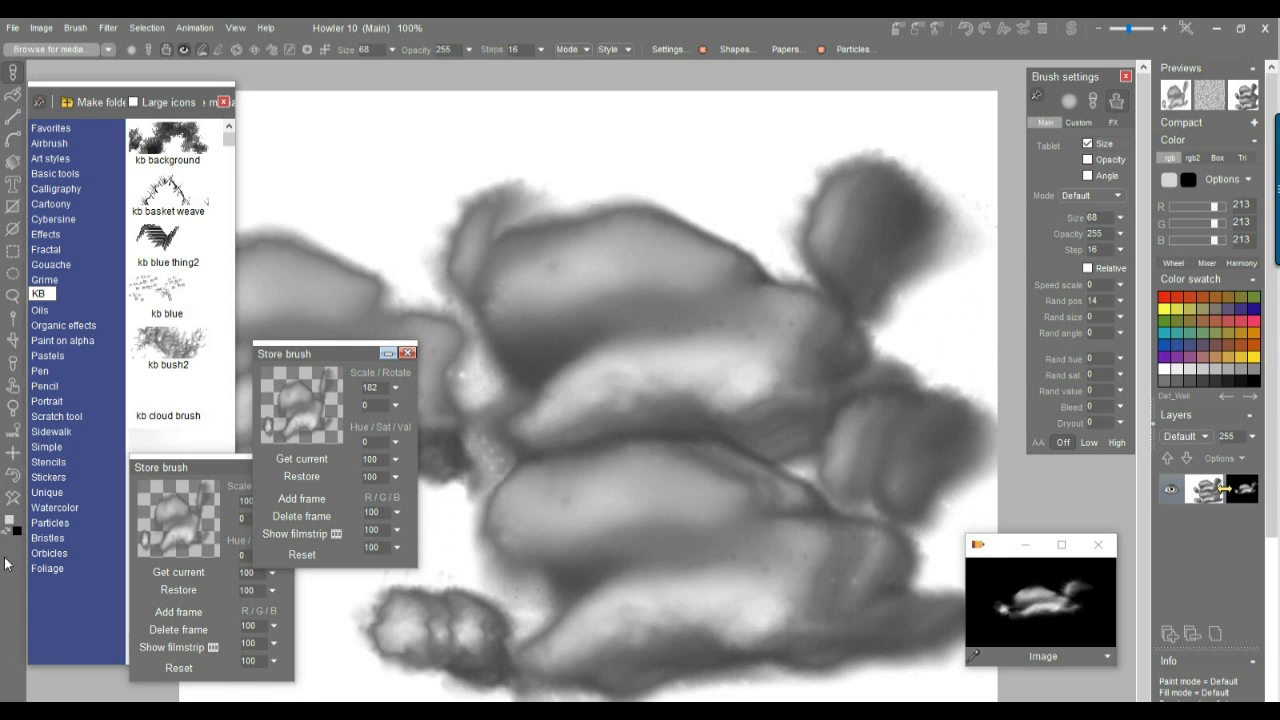
- Clear the canvas to black and move both Store brush windows to the lower left
{"action": "left_click", "coordinate": [13, 497]}
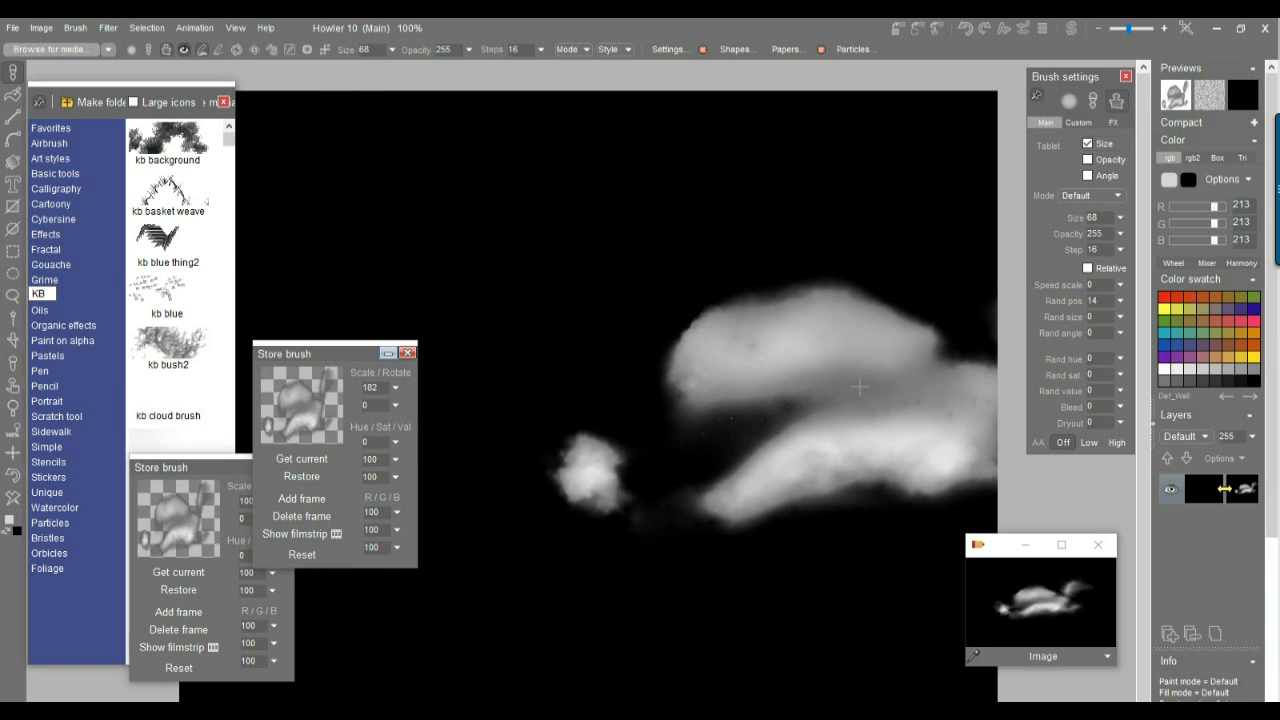
{"action": "mouse_move", "coordinate": [332, 358]}
{"action": "left_mouse_down"}
{"action": "mouse_move", "coordinate": [185, 578]}
{"action": "mouse_move", "coordinate": [116, 545]}
{"action": "left_mouse_up"}
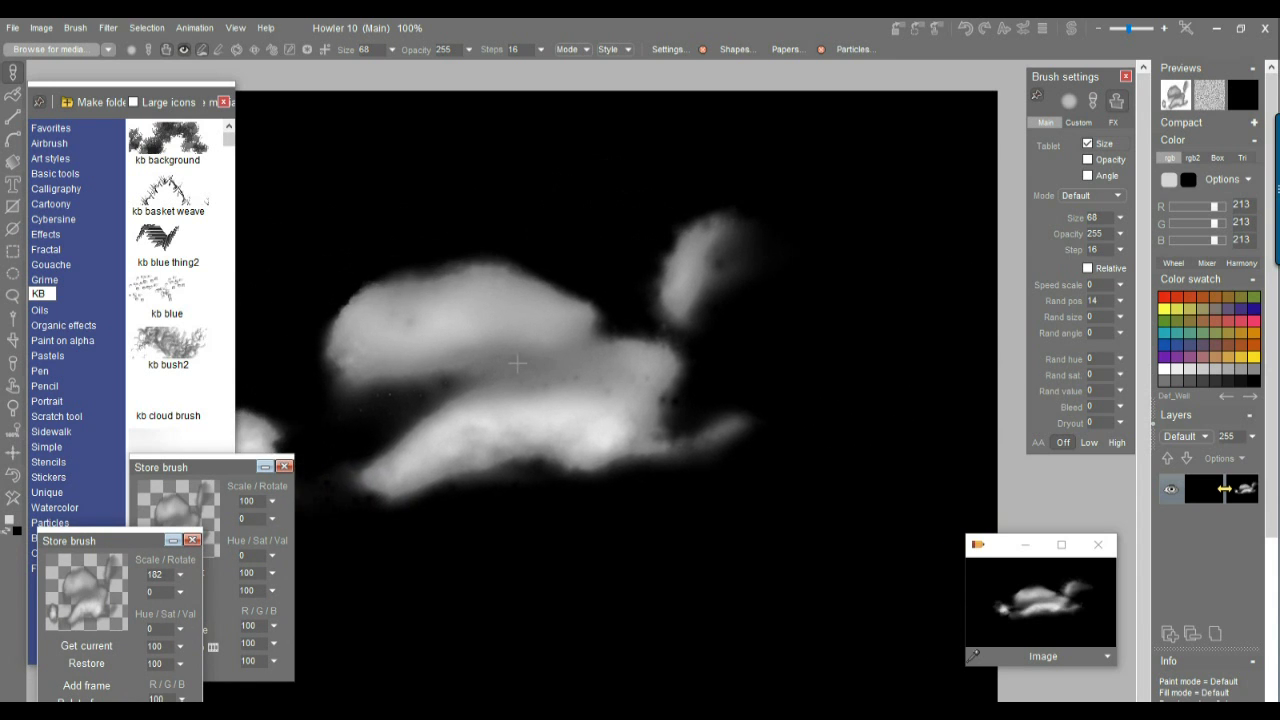
{"action": "left_click", "coordinate": [211, 472]}
{"action": "mouse_move", "coordinate": [211, 472]}
{"action": "left_mouse_down"}
{"action": "mouse_move", "coordinate": [295, 581]}
{"action": "mouse_move", "coordinate": [244, 611]}
{"action": "left_mouse_up"}
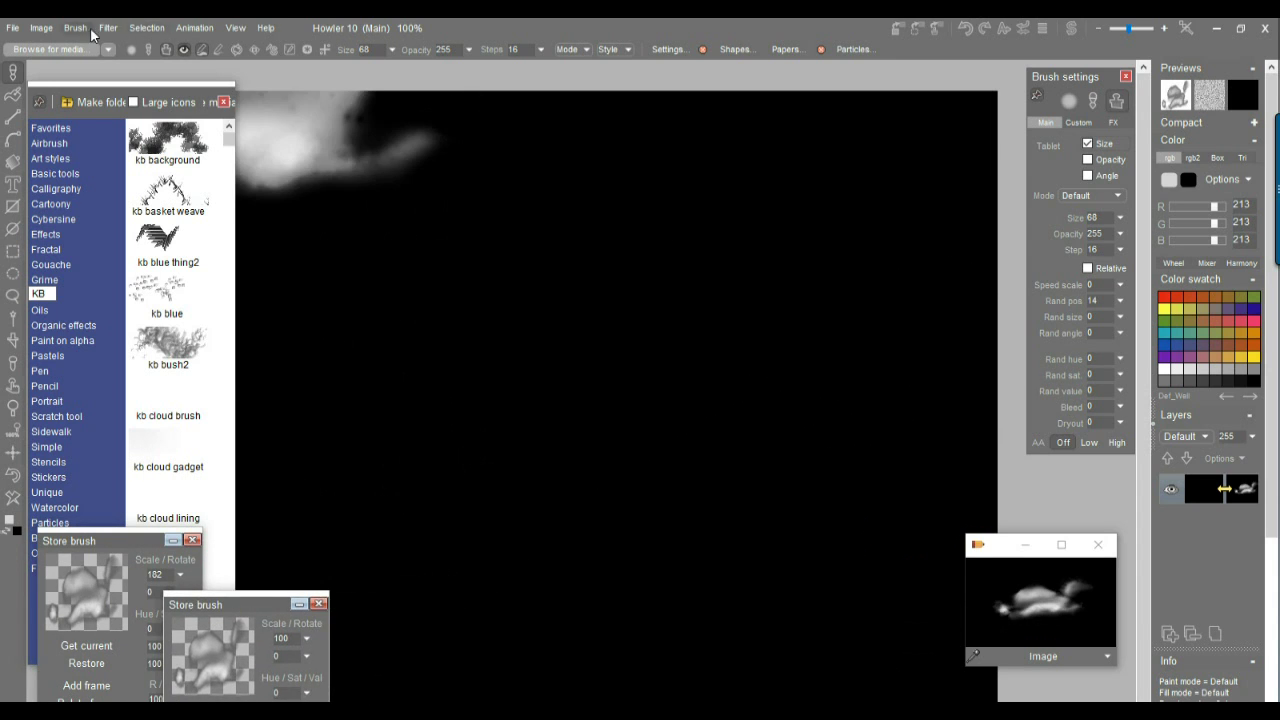
- Replace the document with a new unconstrained 640 × 360 black canvas and close the brush browser
{"action": "left_click", "coordinate": [13, 27]}
{"action": "left_click", "coordinate": [44, 42]}
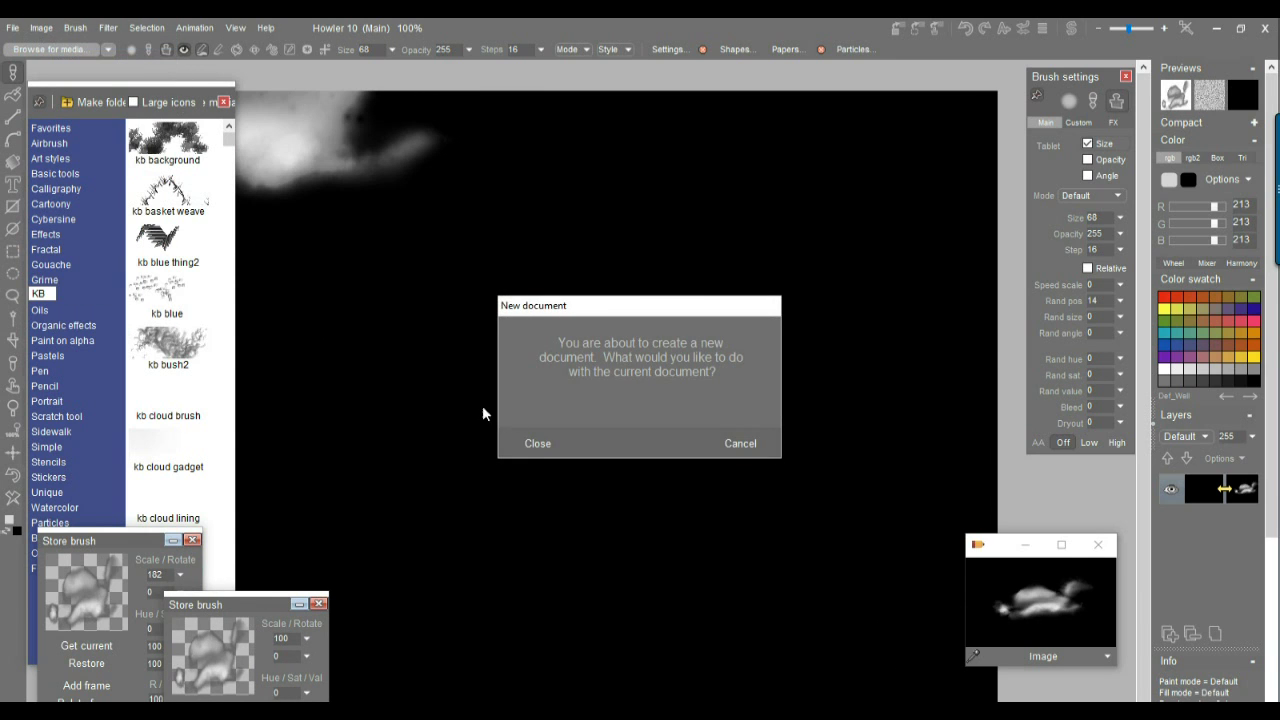
{"action": "left_click", "coordinate": [538, 444]}
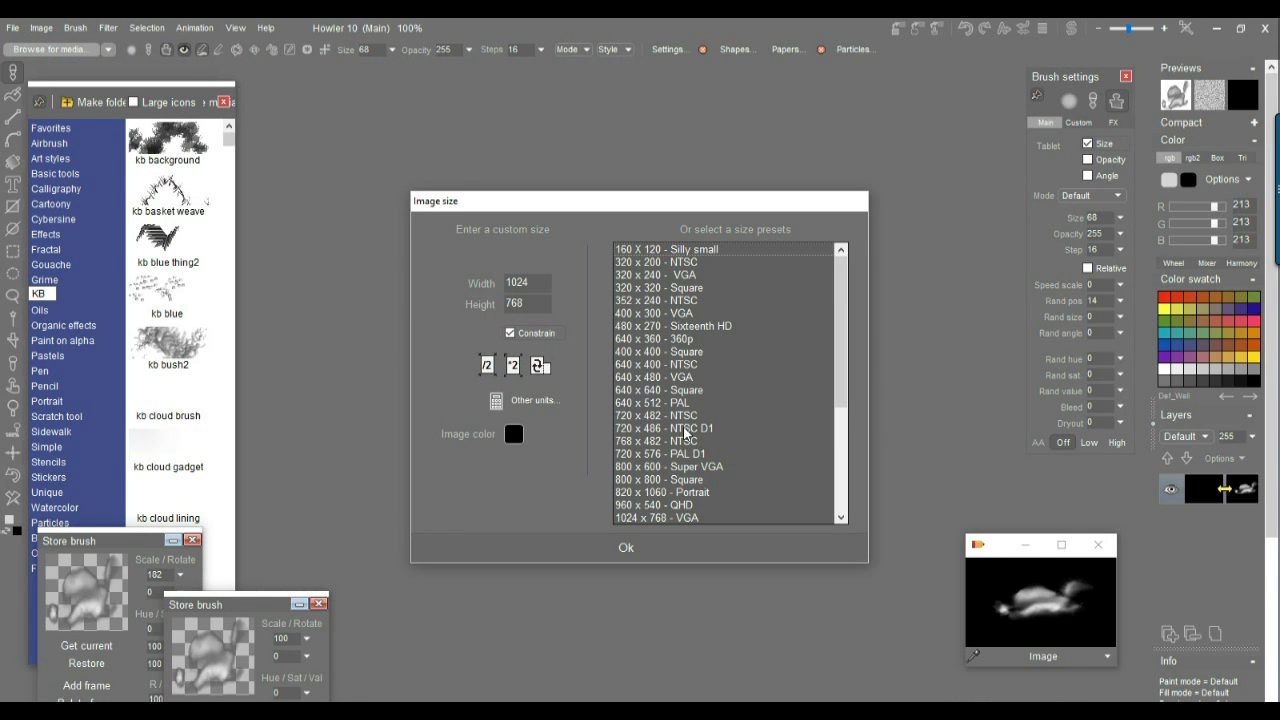
{"action": "key", "text": "Tab"}
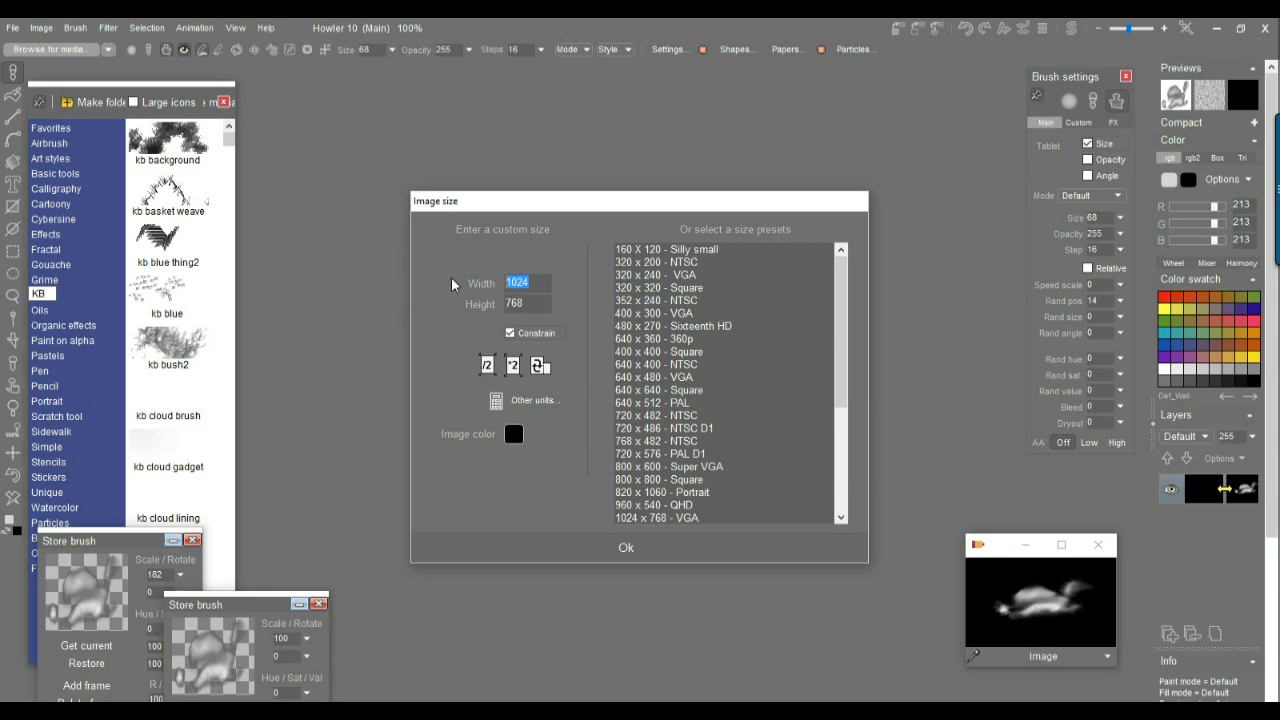
{"action": "type", "text": "960"}
{"action": "left_click", "coordinate": [511, 335]}
{"action": "double_click", "coordinate": [539, 285]}
{"action": "type", "text": "640"}
{"action": "double_click", "coordinate": [527, 303]}
{"action": "type", "text": "360"}
{"action": "left_click", "coordinate": [636, 557]}
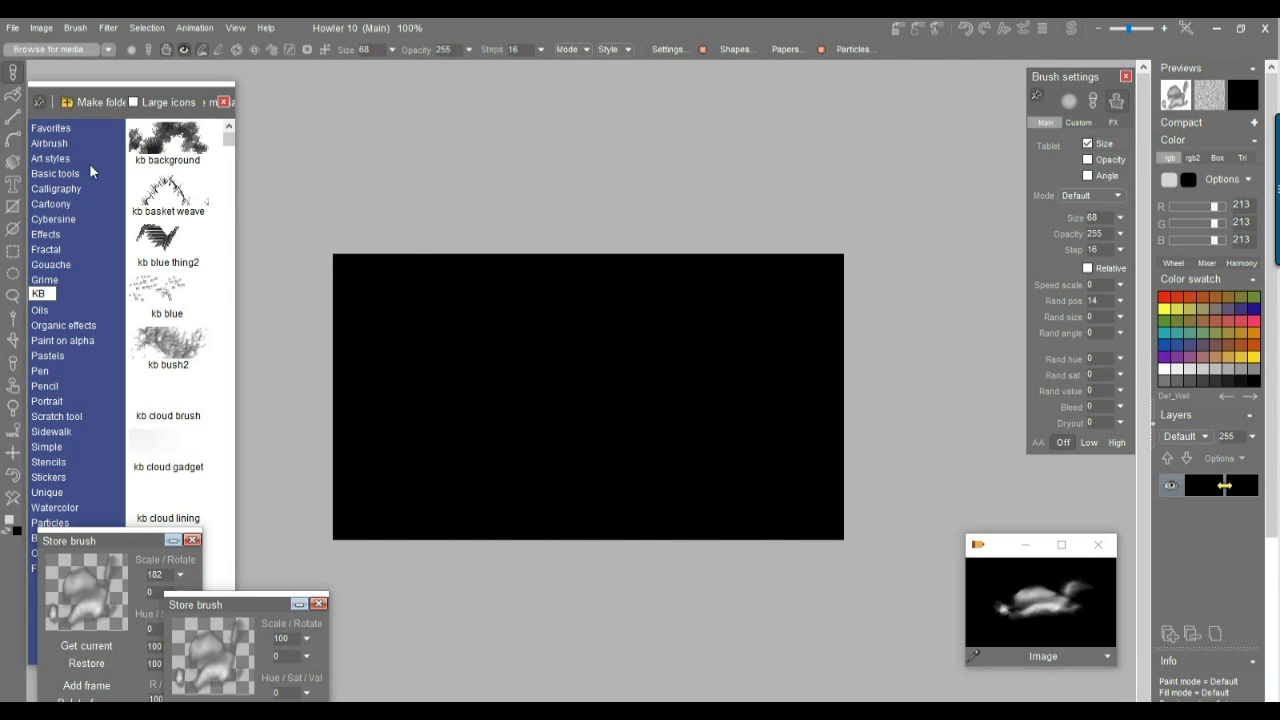
{"action": "left_click", "coordinate": [222, 101]}
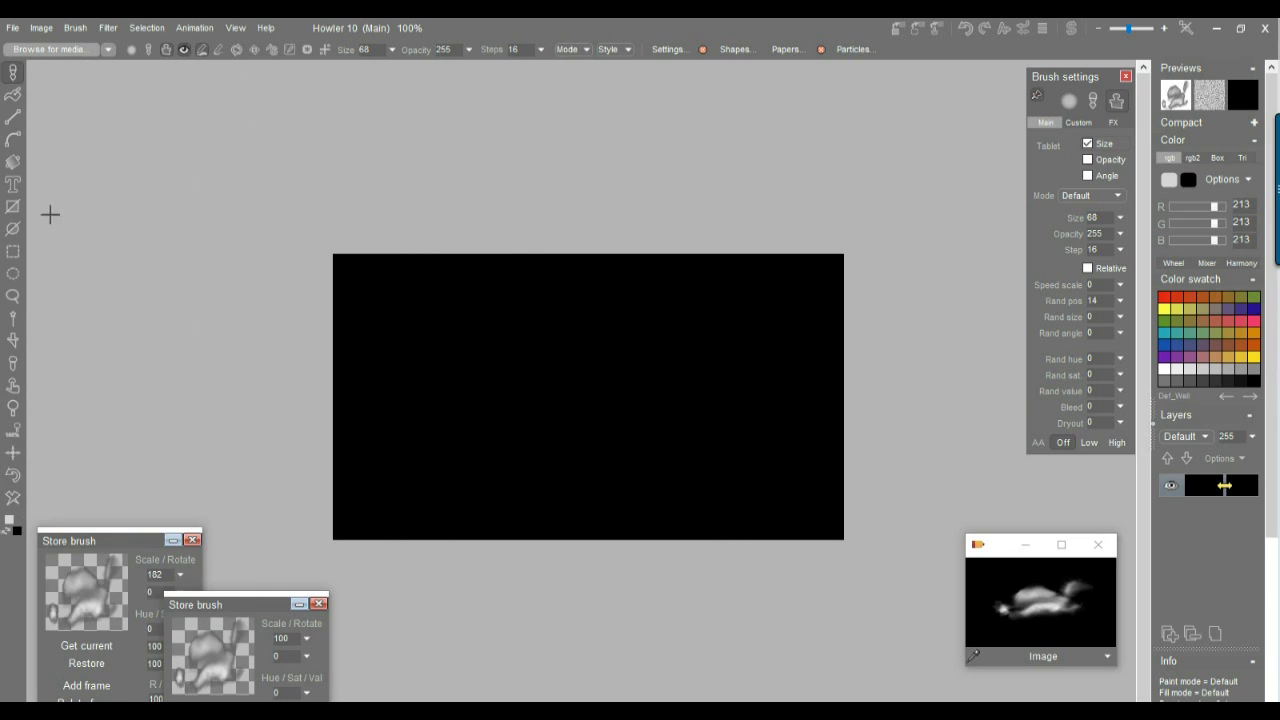
- Fill the canvas with the teal-to-white preset linear gradient, dragged from top to bottom
{"action": "left_click", "coordinate": [15, 164]}
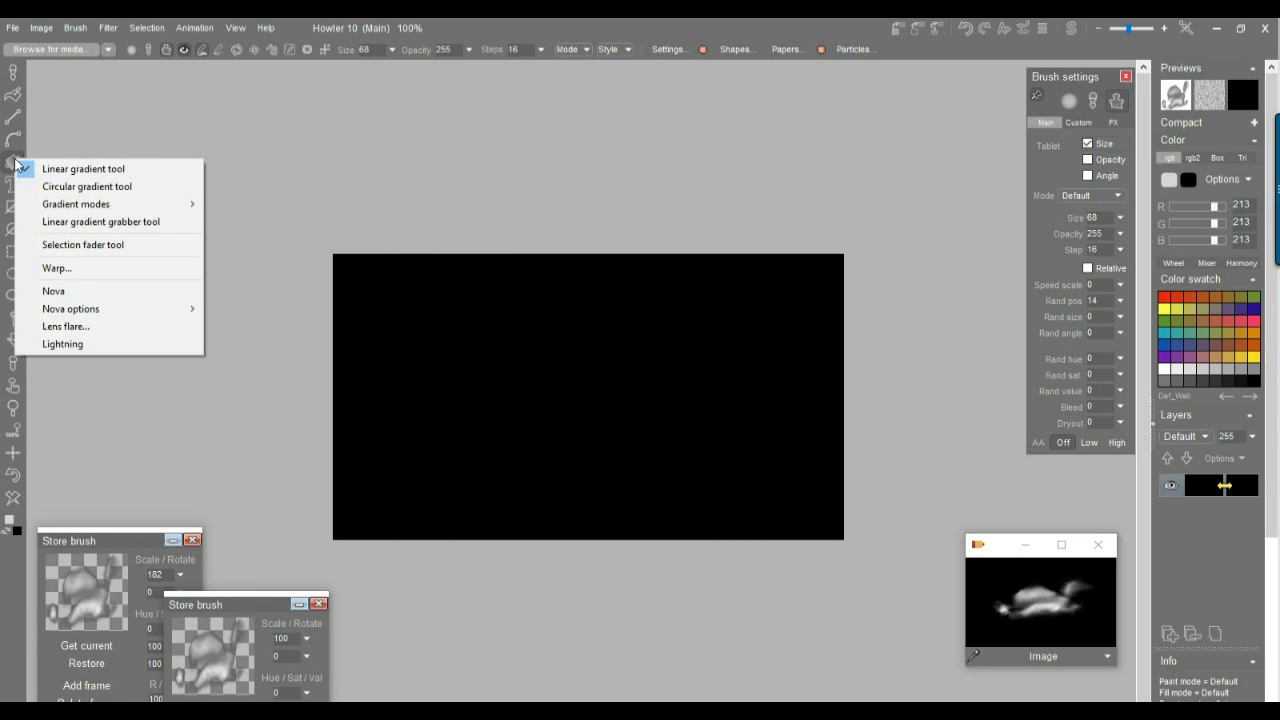
{"action": "left_click", "coordinate": [12, 167]}
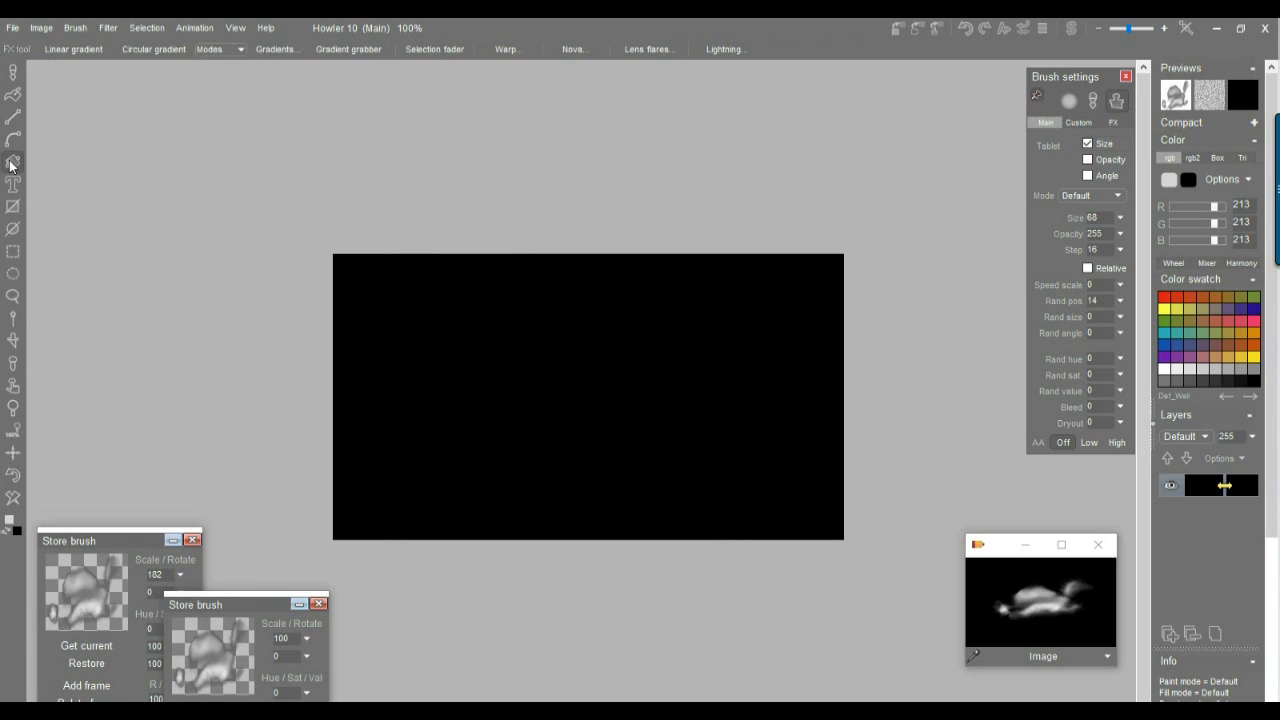
{"action": "left_click", "coordinate": [12, 165]}
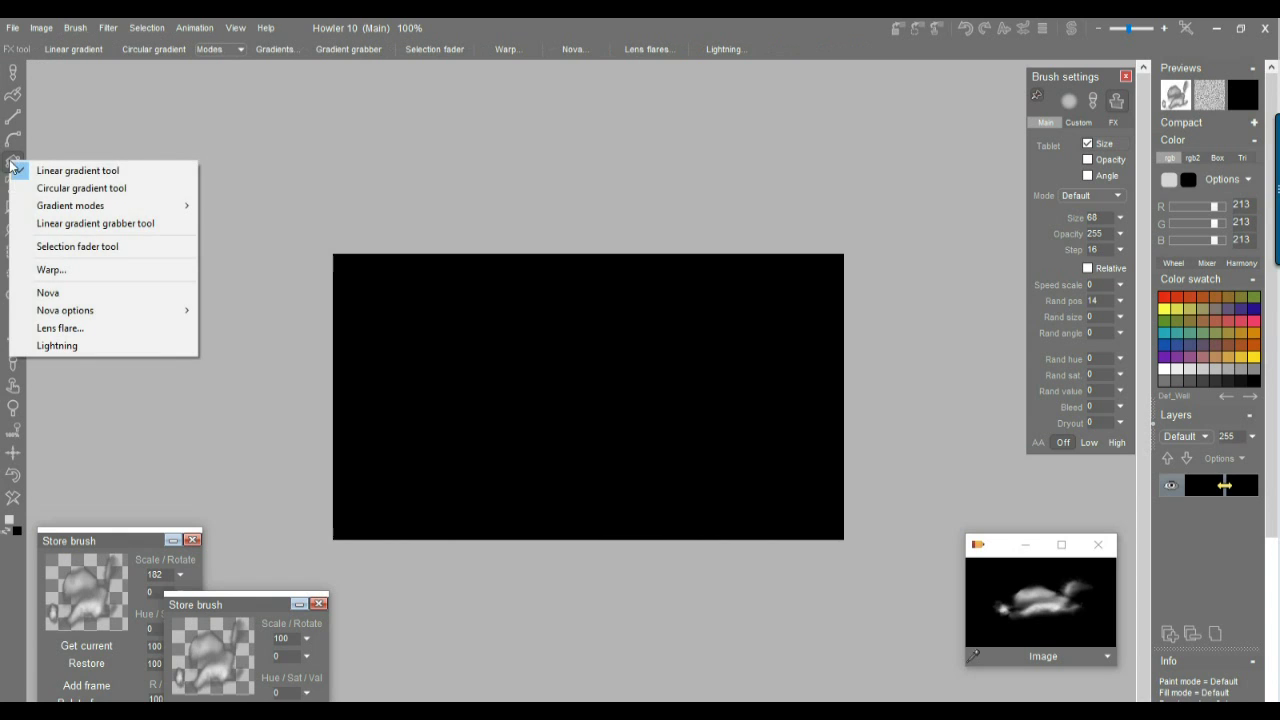
{"action": "left_click", "coordinate": [92, 172]}
{"action": "left_click", "coordinate": [276, 50]}
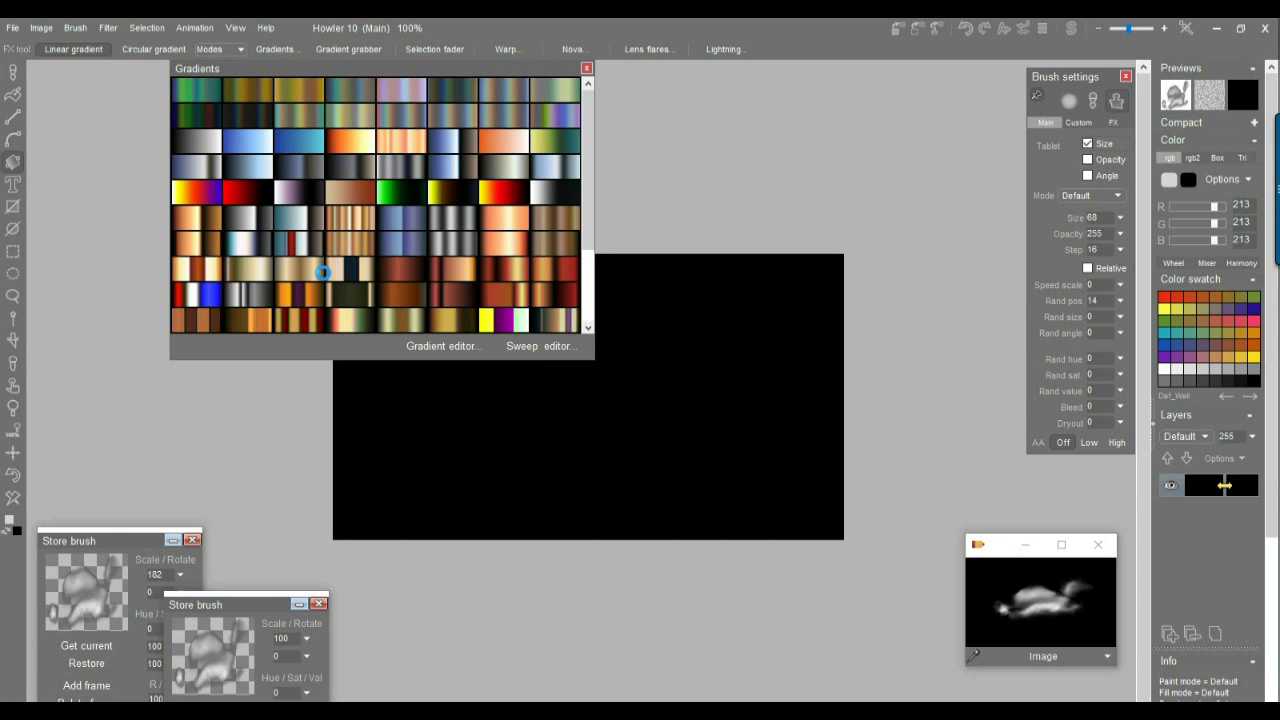
{"action": "left_click", "coordinate": [294, 222]}
{"action": "left_click_drag", "start_coordinate": [599, 529], "coordinate": [568, 692]}
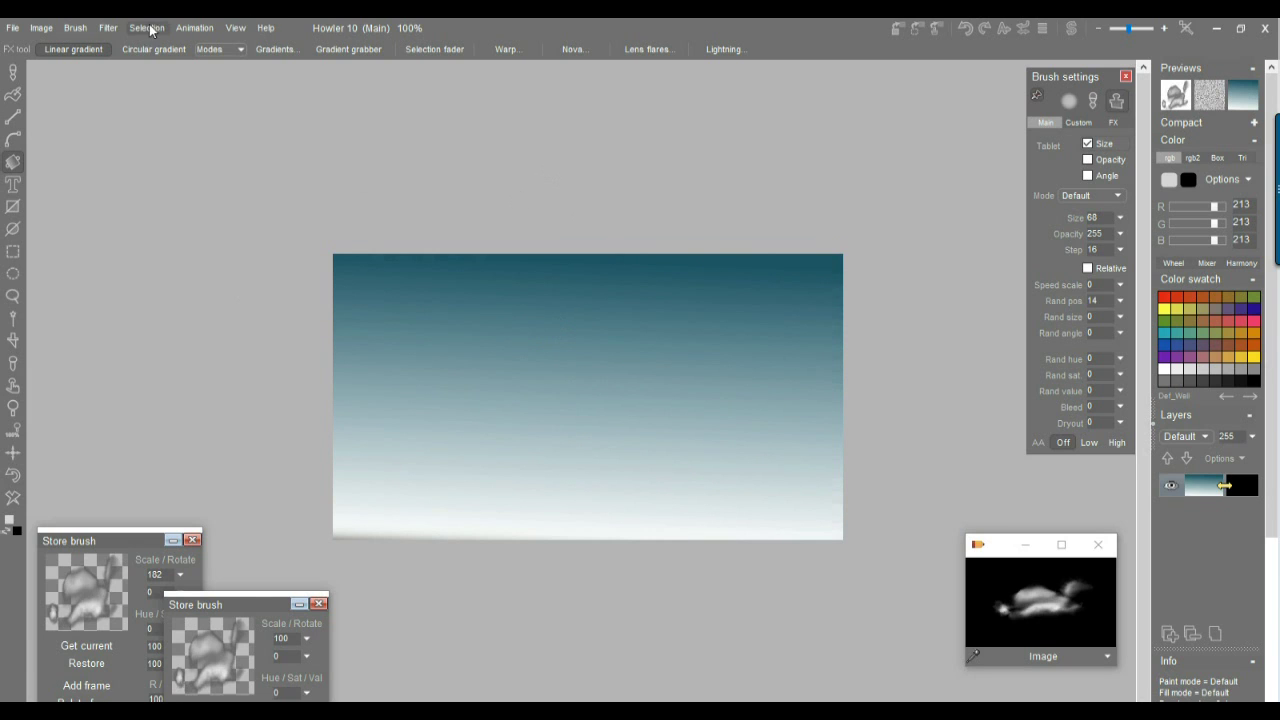
- Create a 96-frame animation at 30 fps that copies the current gradient frame
{"action": "left_click", "coordinate": [192, 28]}
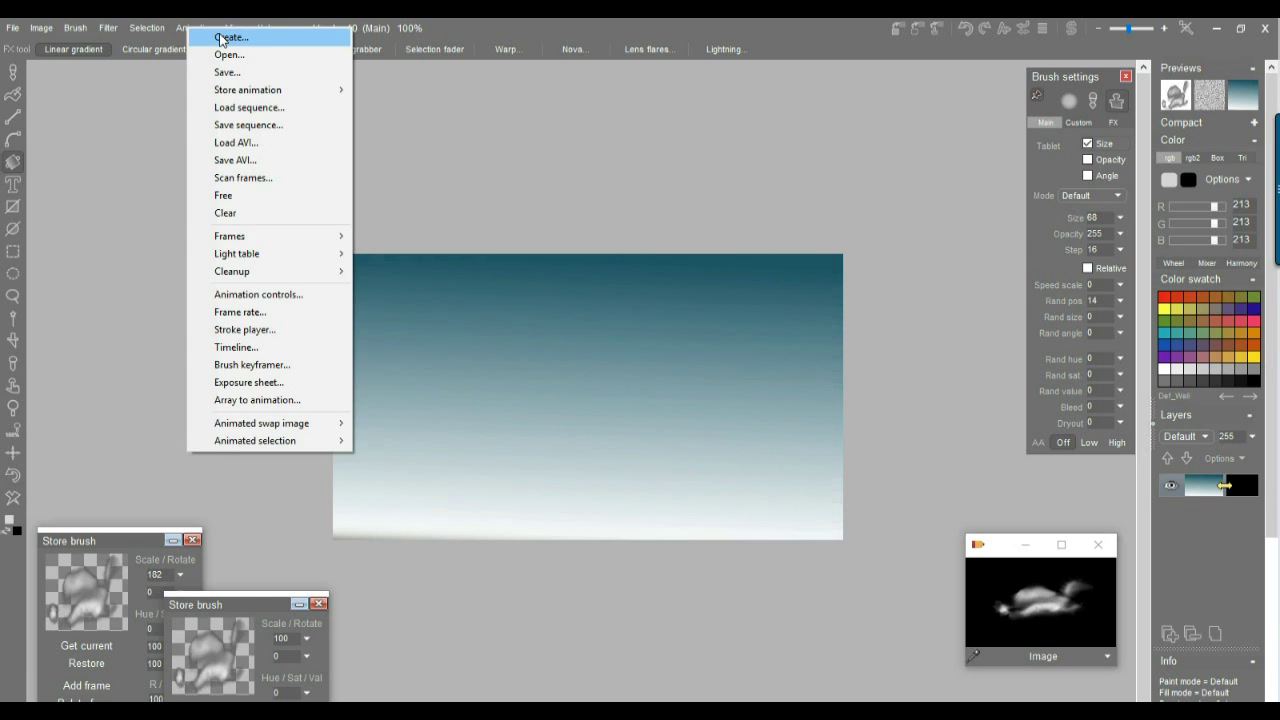
{"action": "left_click", "coordinate": [221, 38]}
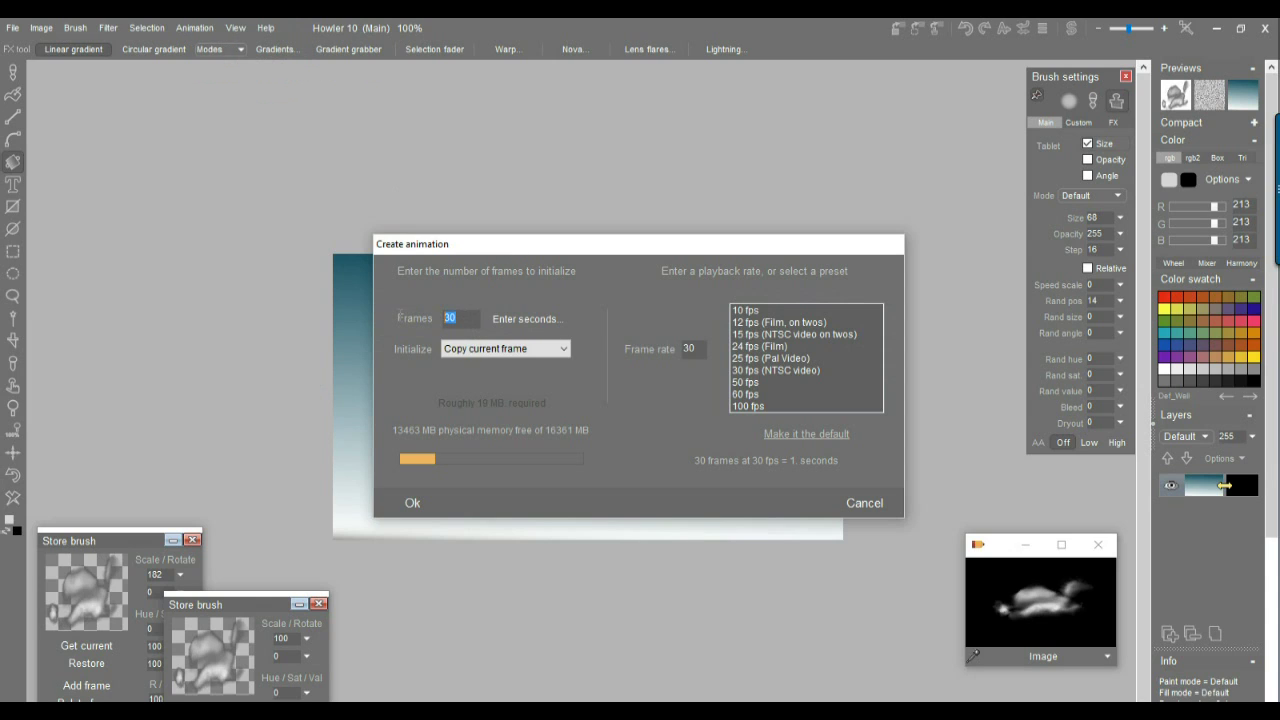
{"action": "type", "text": "90"}
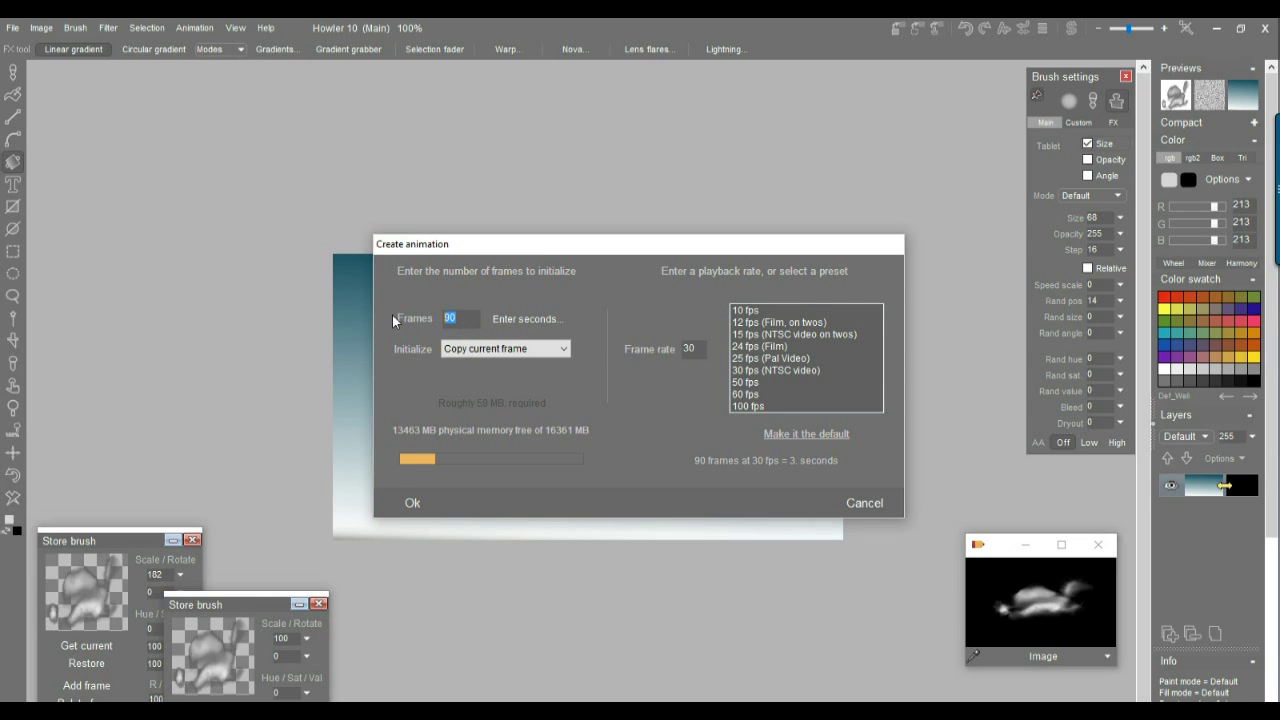
{"action": "type", "text": "96"}
{"action": "left_click", "coordinate": [414, 501]}
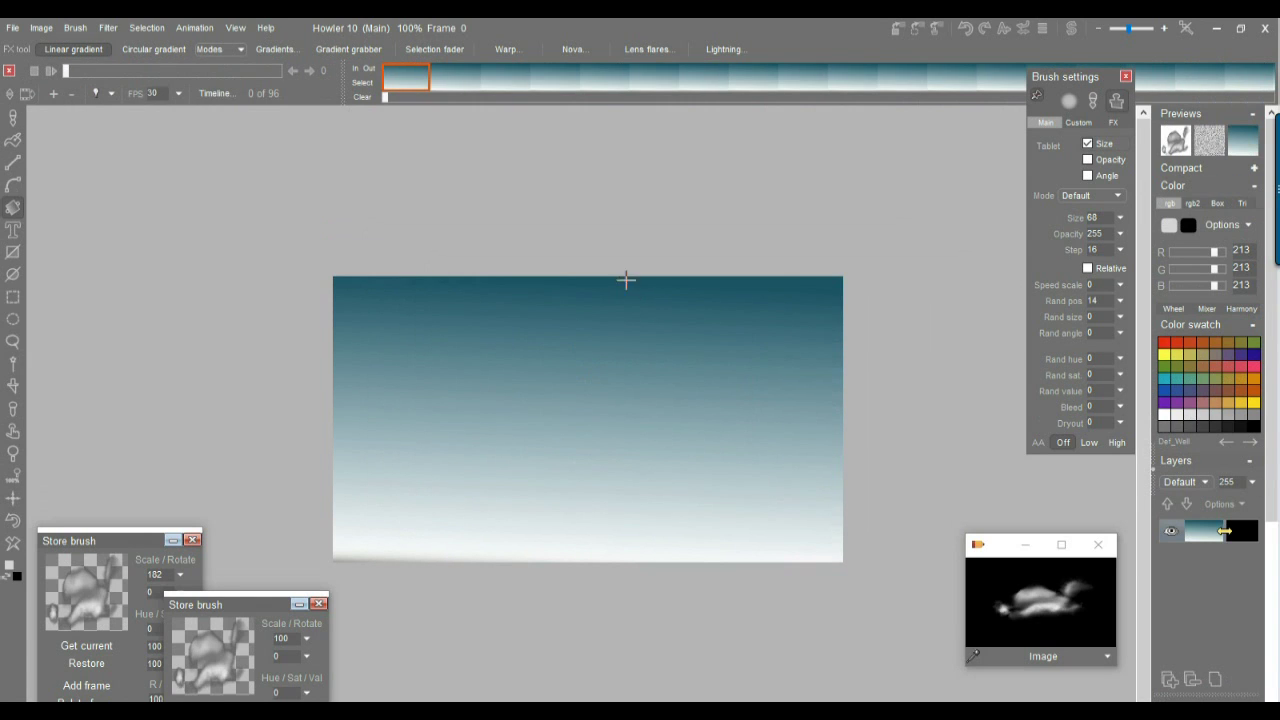
{"action": "left_click", "coordinate": [195, 28]}
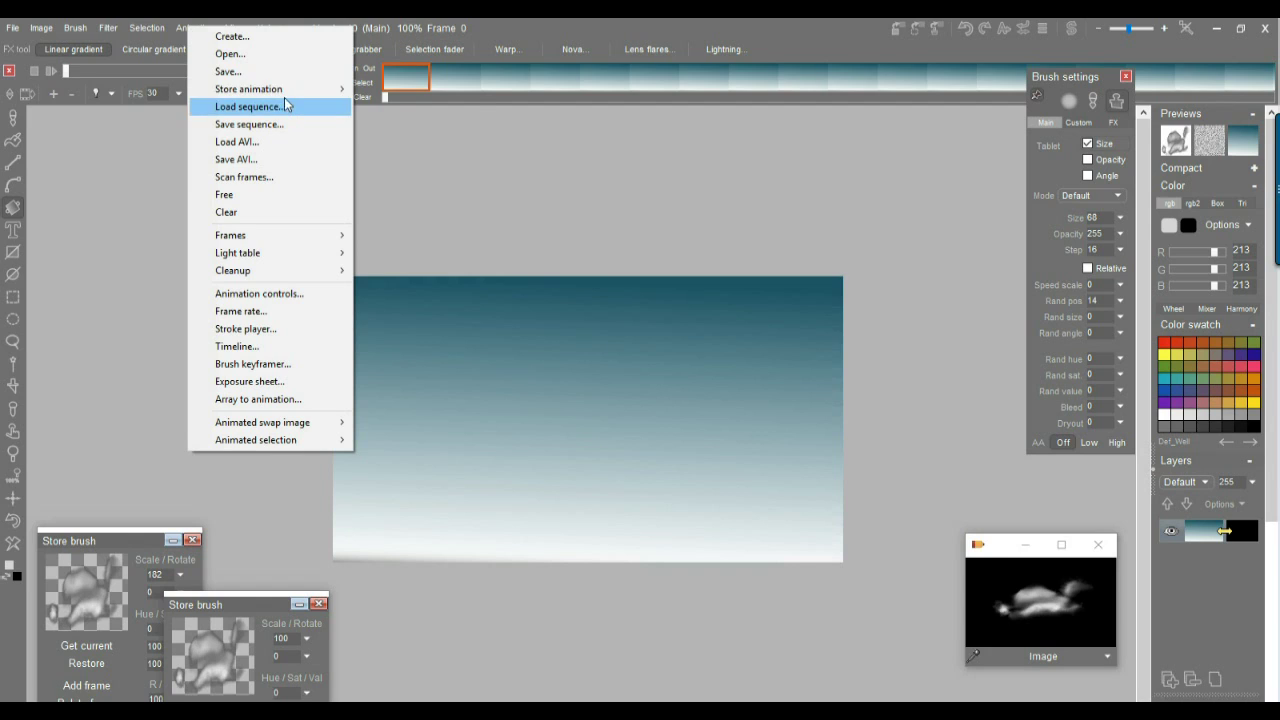
{"action": "mouse_move", "coordinate": [287, 91]}
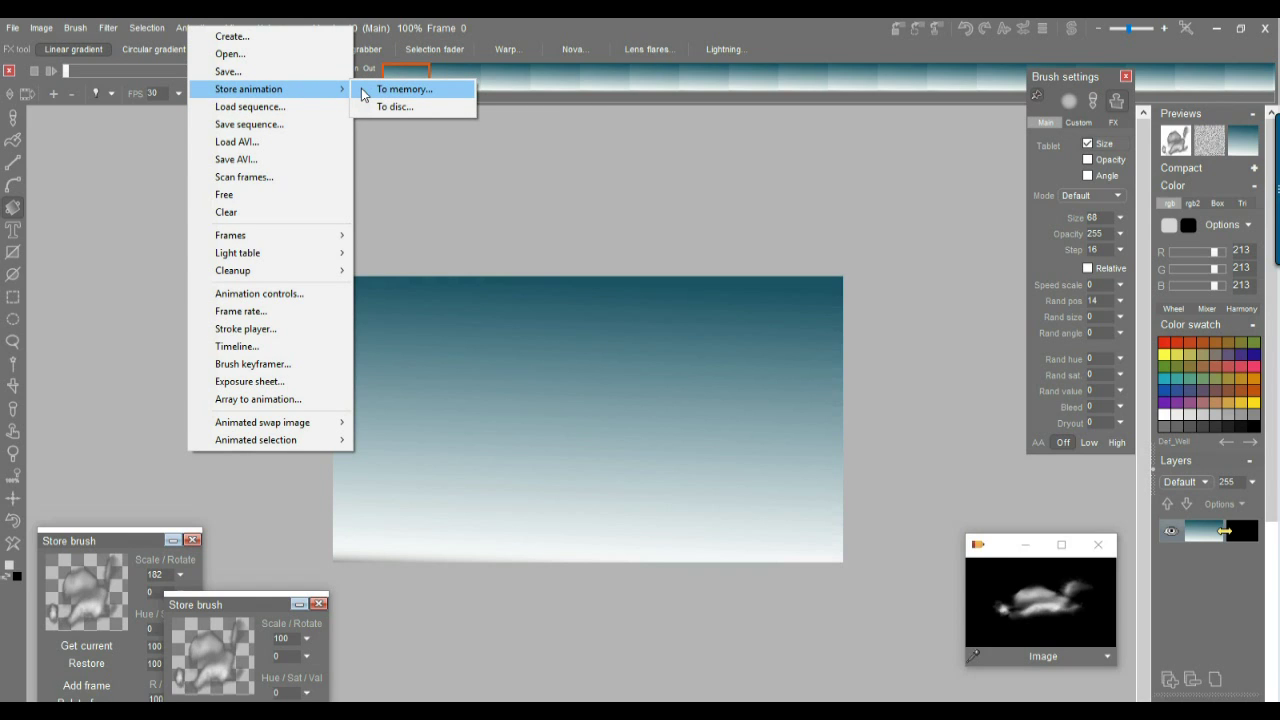
- Store the gradient animation in memory and move its DWA window to the upper left
{"action": "left_click", "coordinate": [414, 106]}
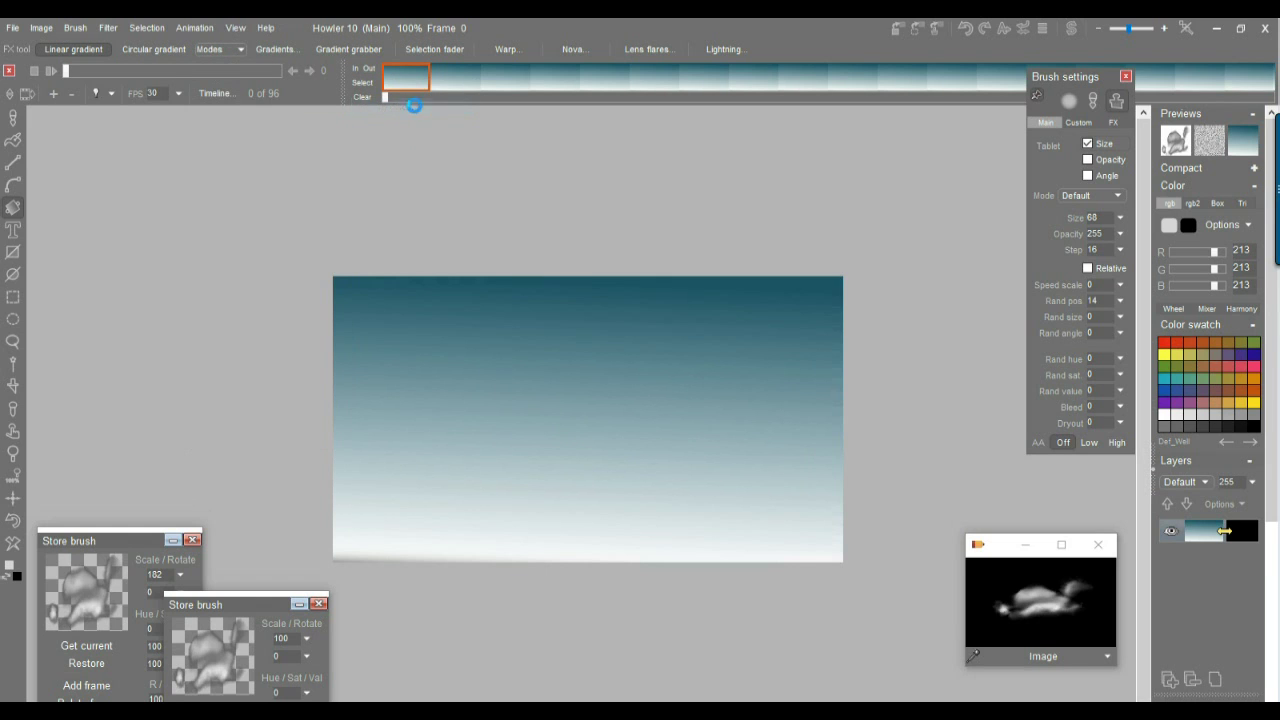
{"action": "left_click_drag", "start_coordinate": [121, 238], "coordinate": [92, 150]}
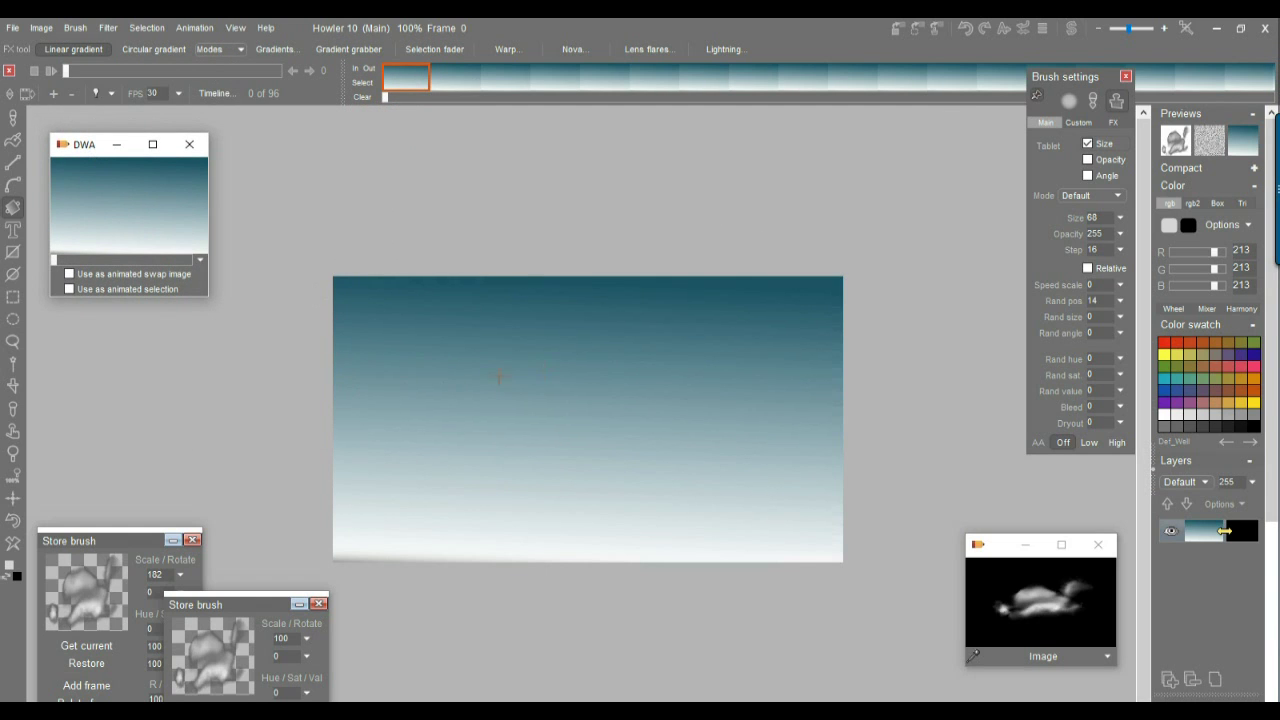
{"action": "left_click_drag", "start_coordinate": [499, 376], "coordinate": [499, 254]}
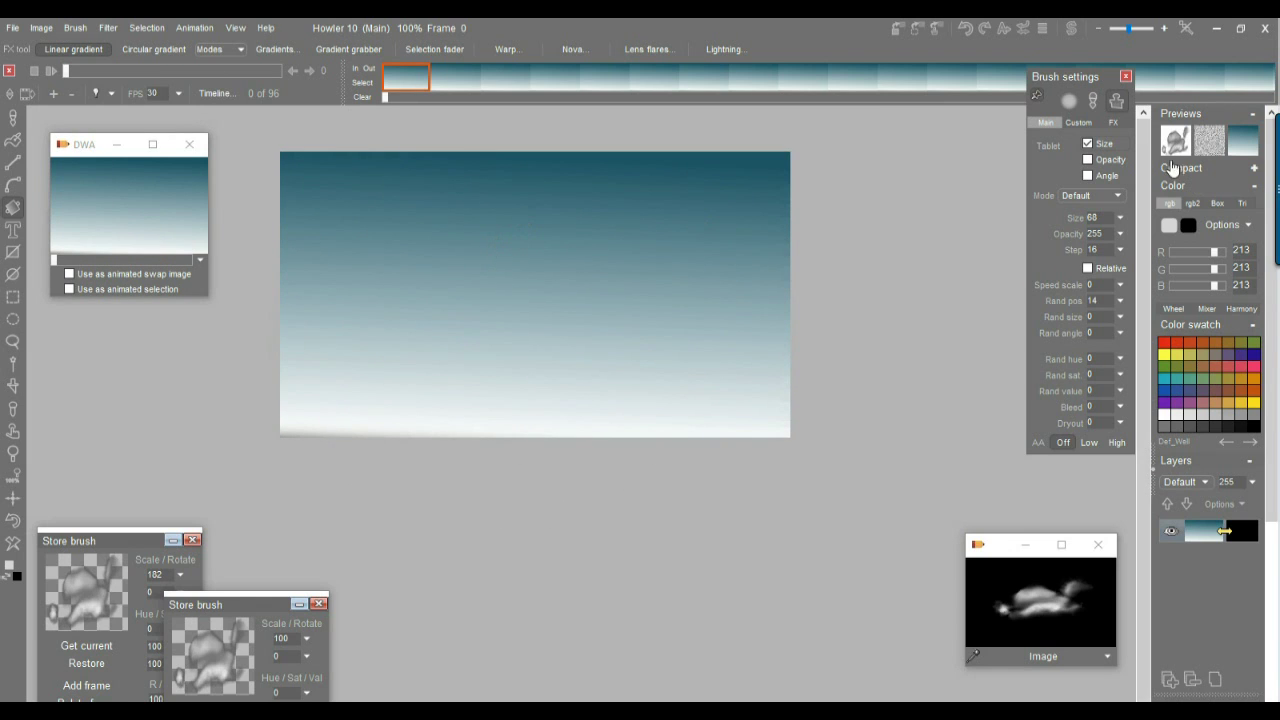
- Close the brush settings panel, move the preview window, and return to brush painting
{"action": "left_click", "coordinate": [1126, 77]}
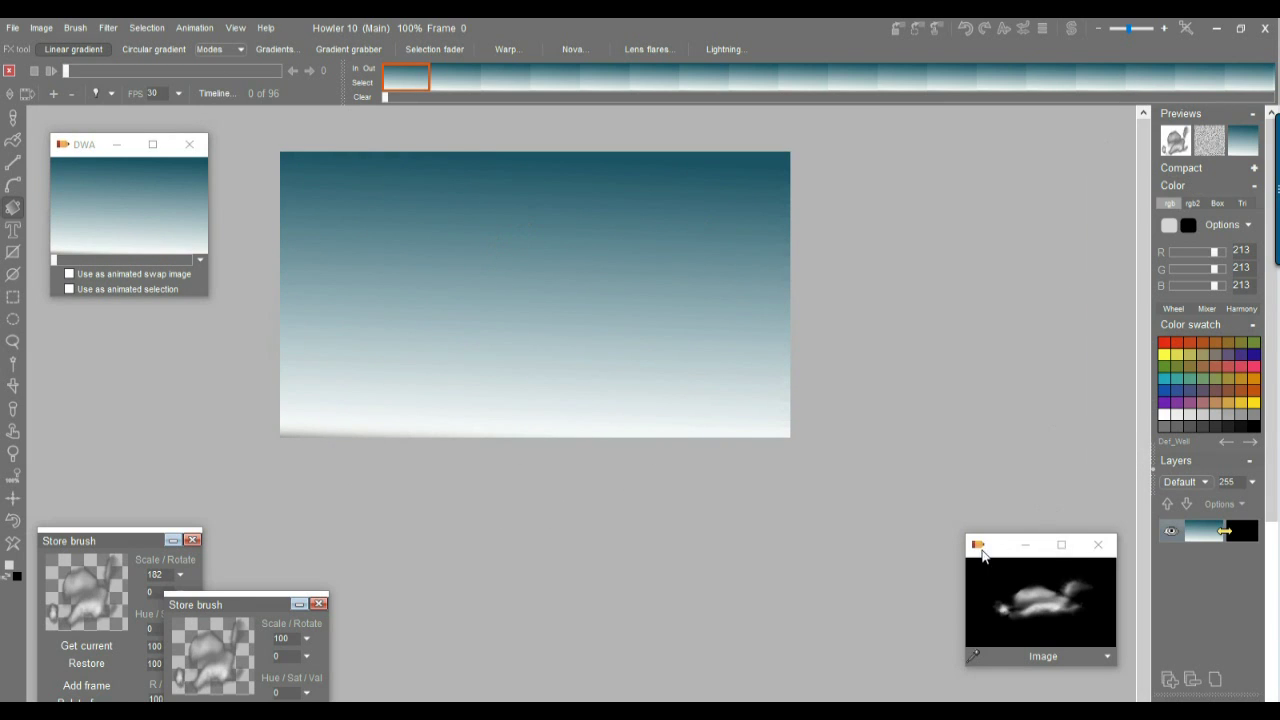
{"action": "left_click_drag", "start_coordinate": [996, 554], "coordinate": [975, 604]}
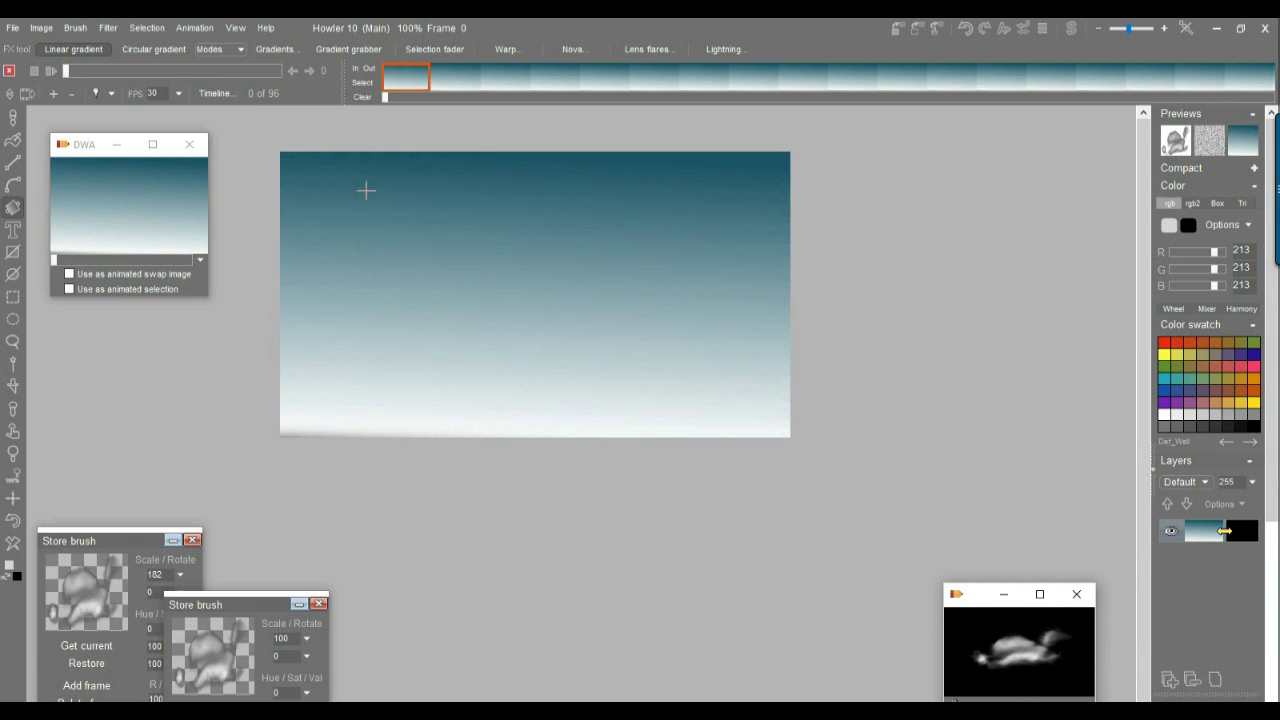
{"action": "left_click", "coordinate": [13, 117]}
{"action": "left_click", "coordinate": [184, 50]}
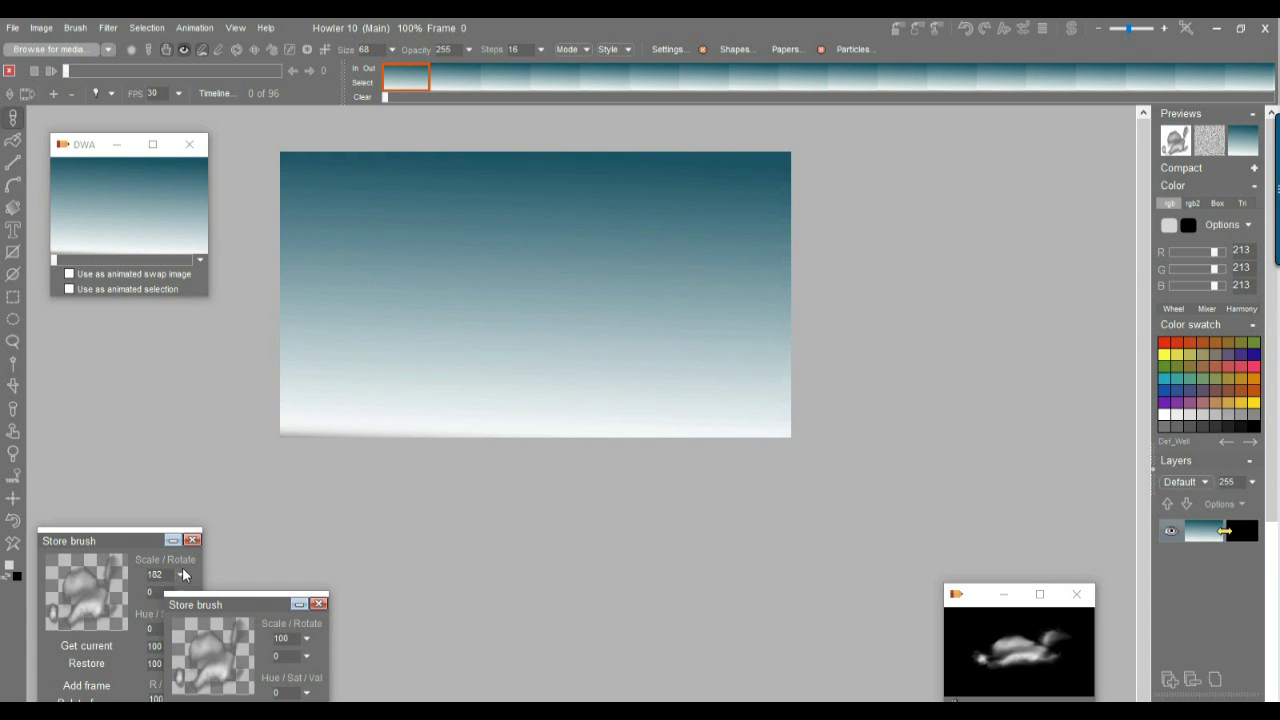
- Set the stored cloud brush scale to 52 and pan the canvas view right
{"action": "mouse_move", "coordinate": [129, 549]}
{"action": "left_mouse_down"}
{"action": "mouse_move", "coordinate": [160, 466]}
{"action": "mouse_move", "coordinate": [136, 377]}
{"action": "left_mouse_up"}
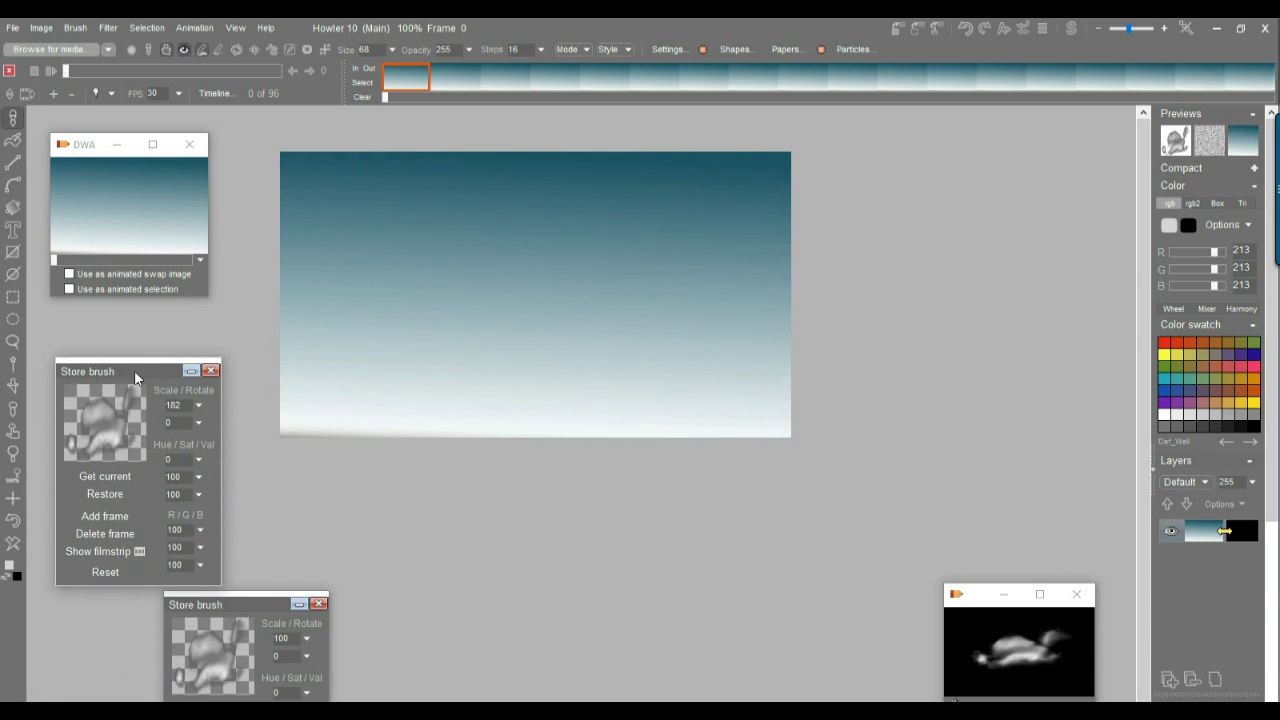
{"action": "left_click", "coordinate": [200, 407]}
{"action": "left_click_drag", "start_coordinate": [148, 430], "coordinate": [139, 432]}
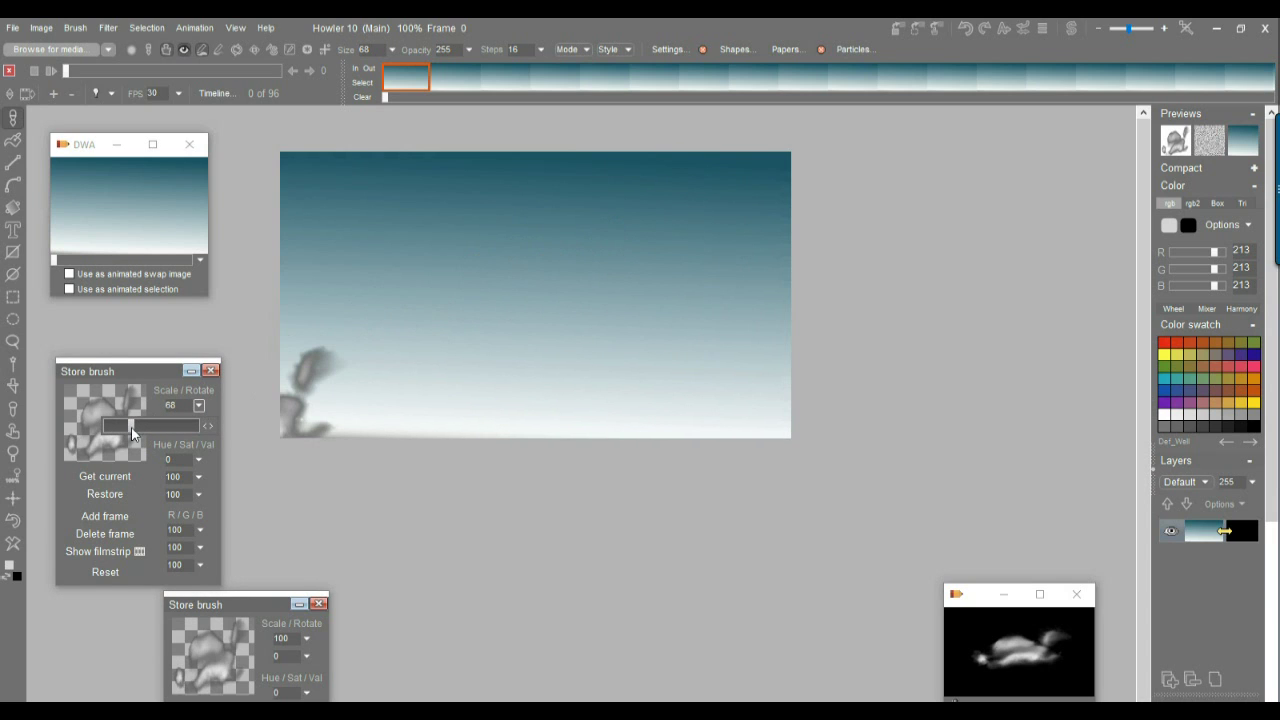
{"action": "left_click_drag", "start_coordinate": [131, 433], "coordinate": [127, 433]}
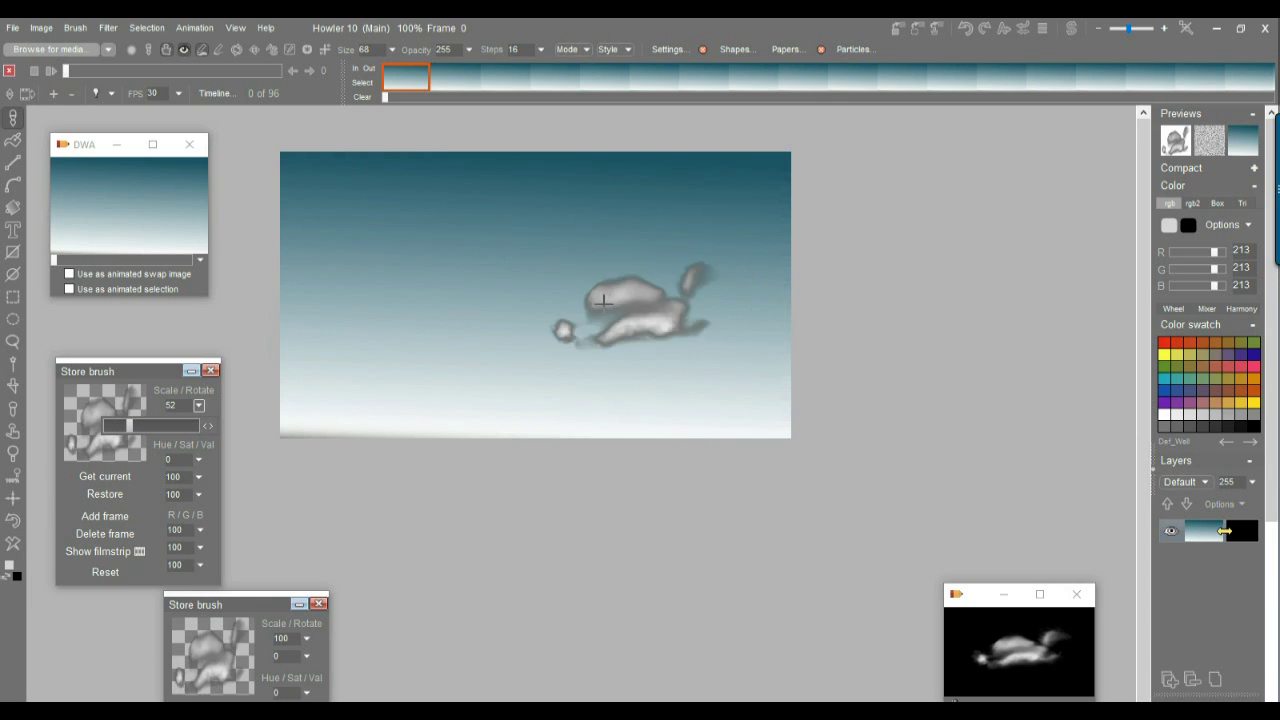
{"action": "left_click_drag", "start_coordinate": [477, 294], "coordinate": [562, 283]}
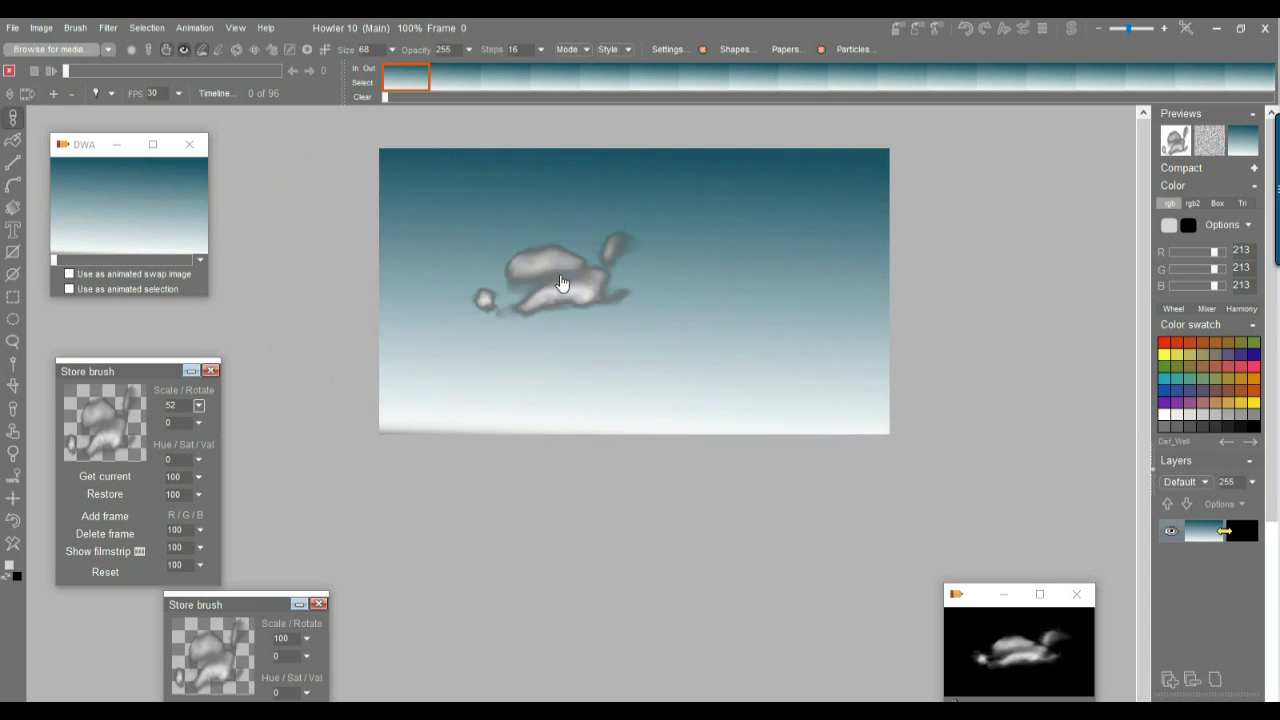
- Show the stored brush filmstrip and add a second cloud brush frame
{"action": "left_click", "coordinate": [89, 553]}
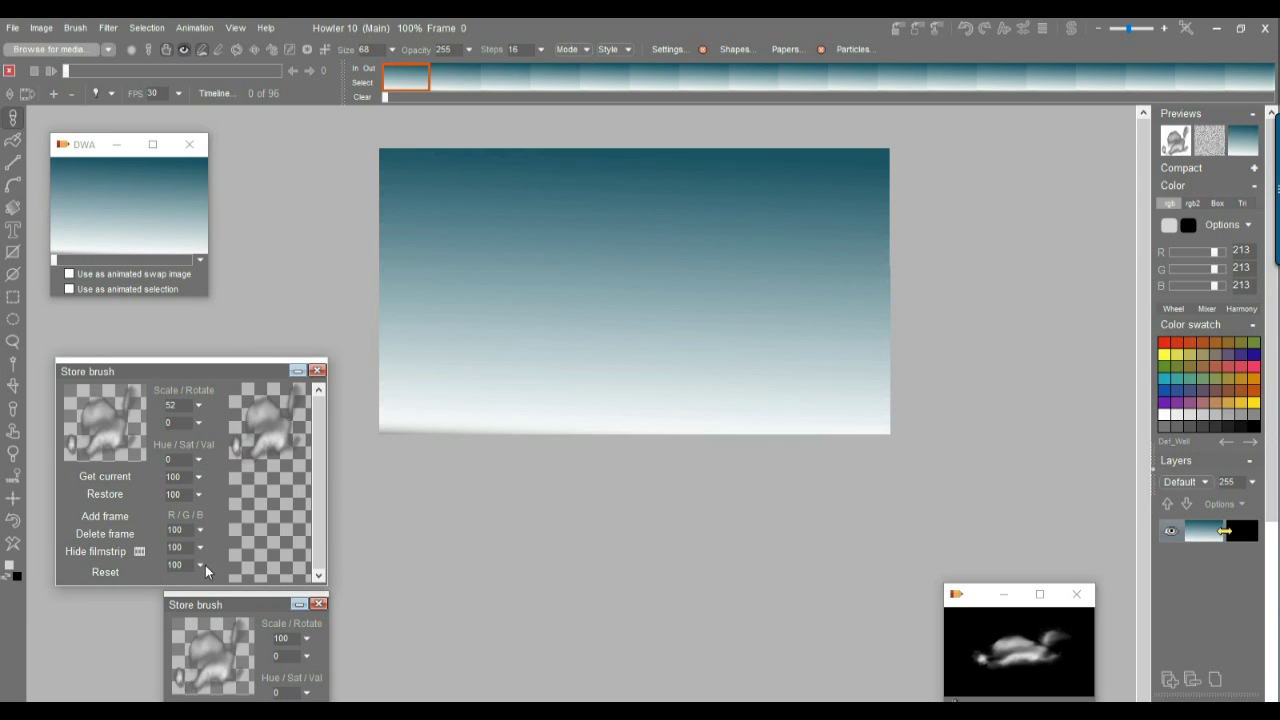
{"action": "left_click", "coordinate": [106, 517]}
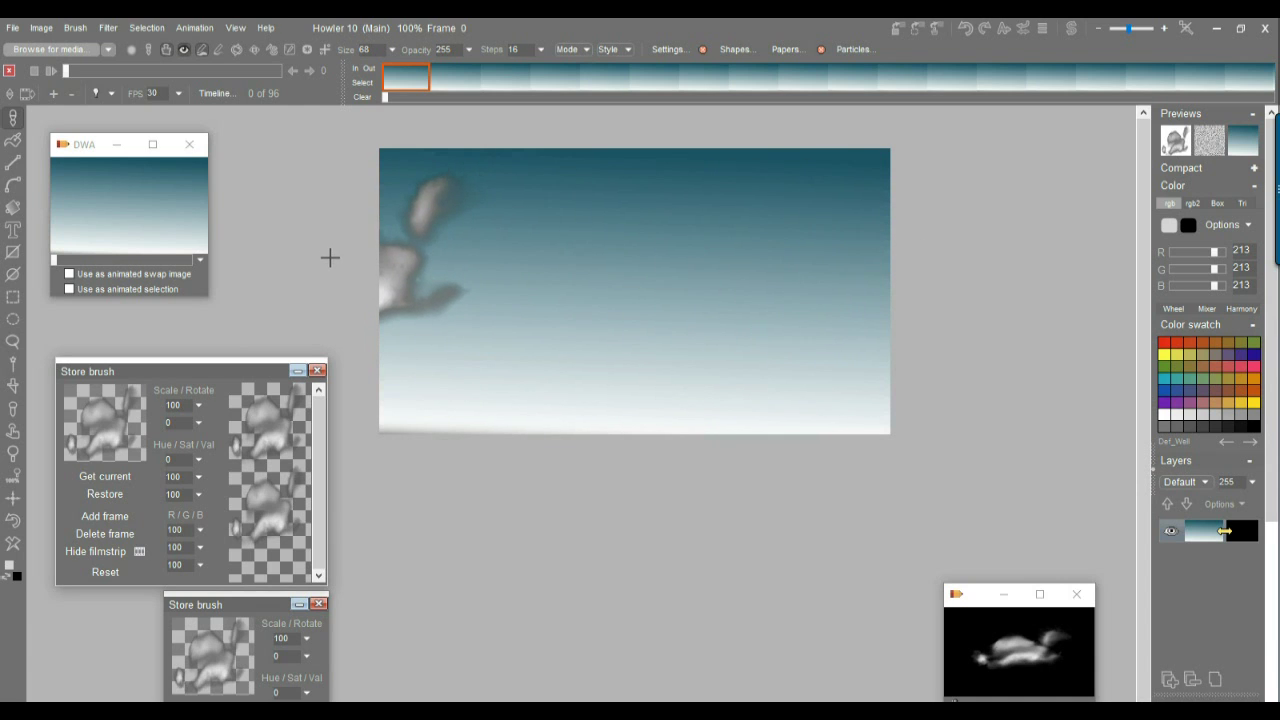
- Paint a trial cloud-brush stroke on the sky and undo it
{"action": "mouse_move", "coordinate": [440, 255]}
{"action": "left_mouse_down"}
{"action": "mouse_move", "coordinate": [971, 249]}
{"action": "mouse_move", "coordinate": [464, 290]}
{"action": "left_mouse_up"}
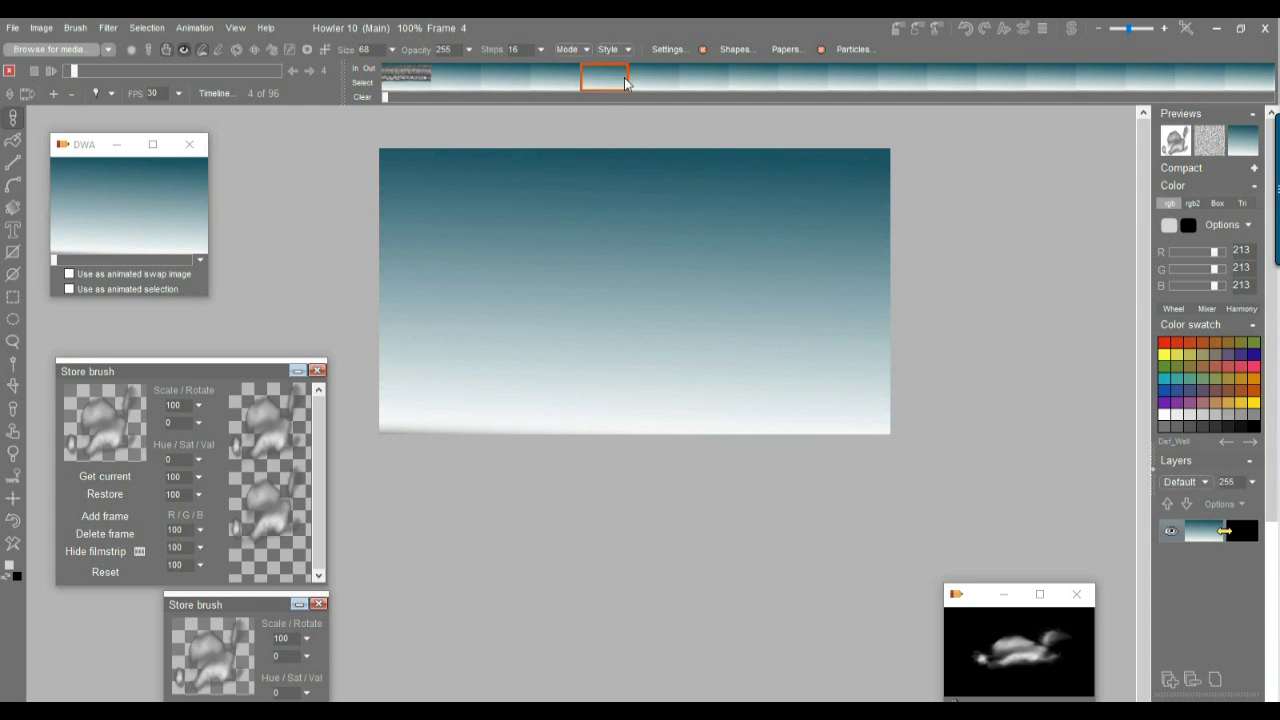
{"action": "left_click", "coordinate": [386, 85]}
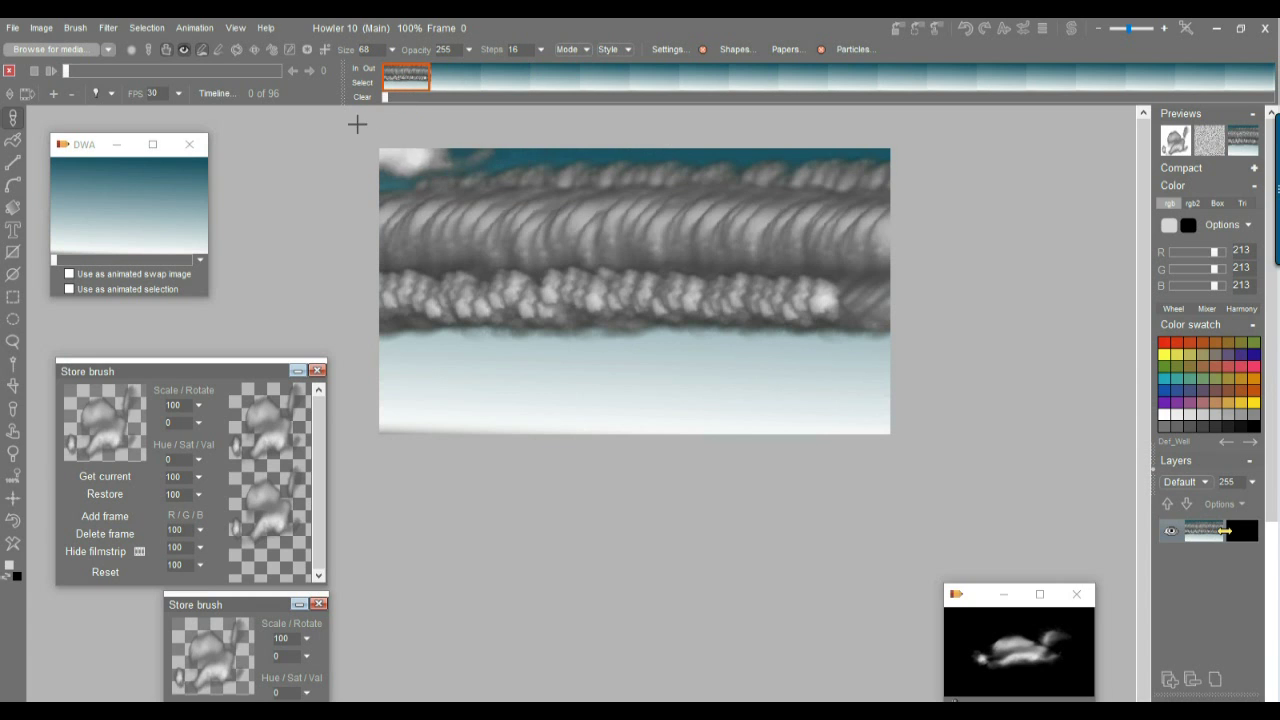
{"action": "left_click", "coordinate": [12, 522]}
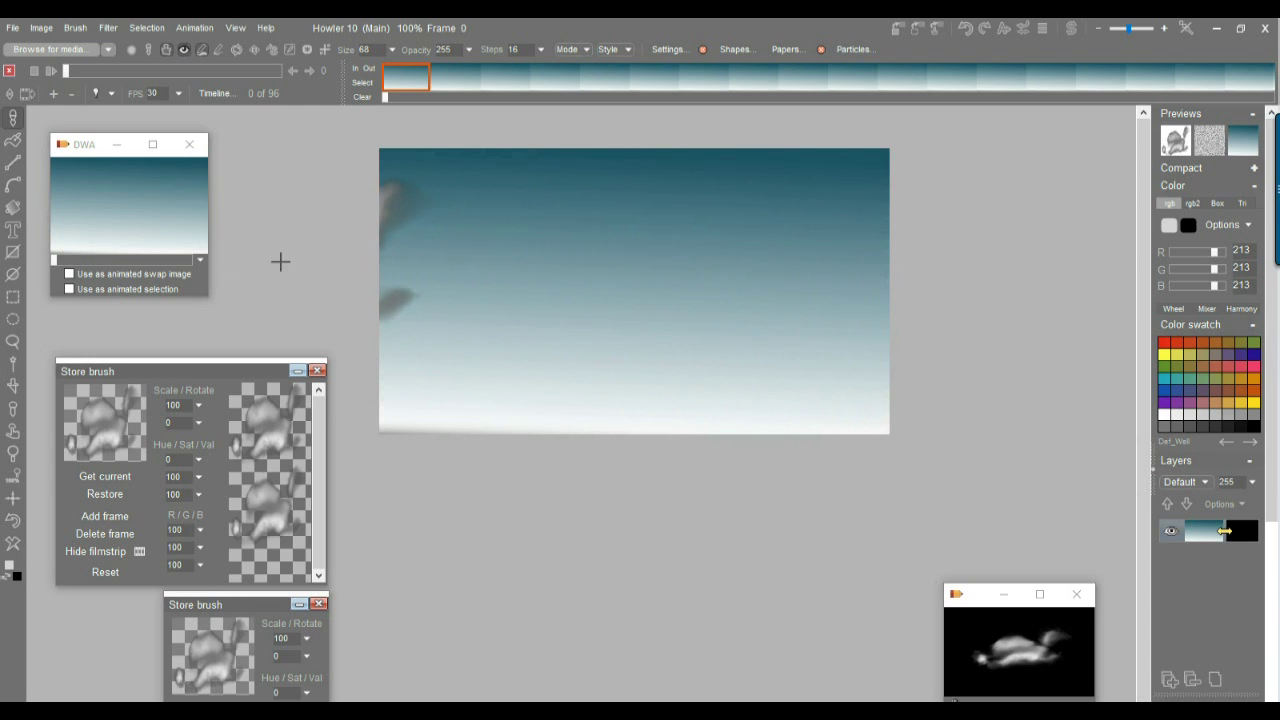
- Paint the cloud stroke across the sky, then scrub, play and stop the animation
{"action": "mouse_move", "coordinate": [340, 257]}
{"action": "left_mouse_down"}
{"action": "mouse_move", "coordinate": [639, 268]}
{"action": "mouse_move", "coordinate": [885, 243]}
{"action": "left_mouse_up"}
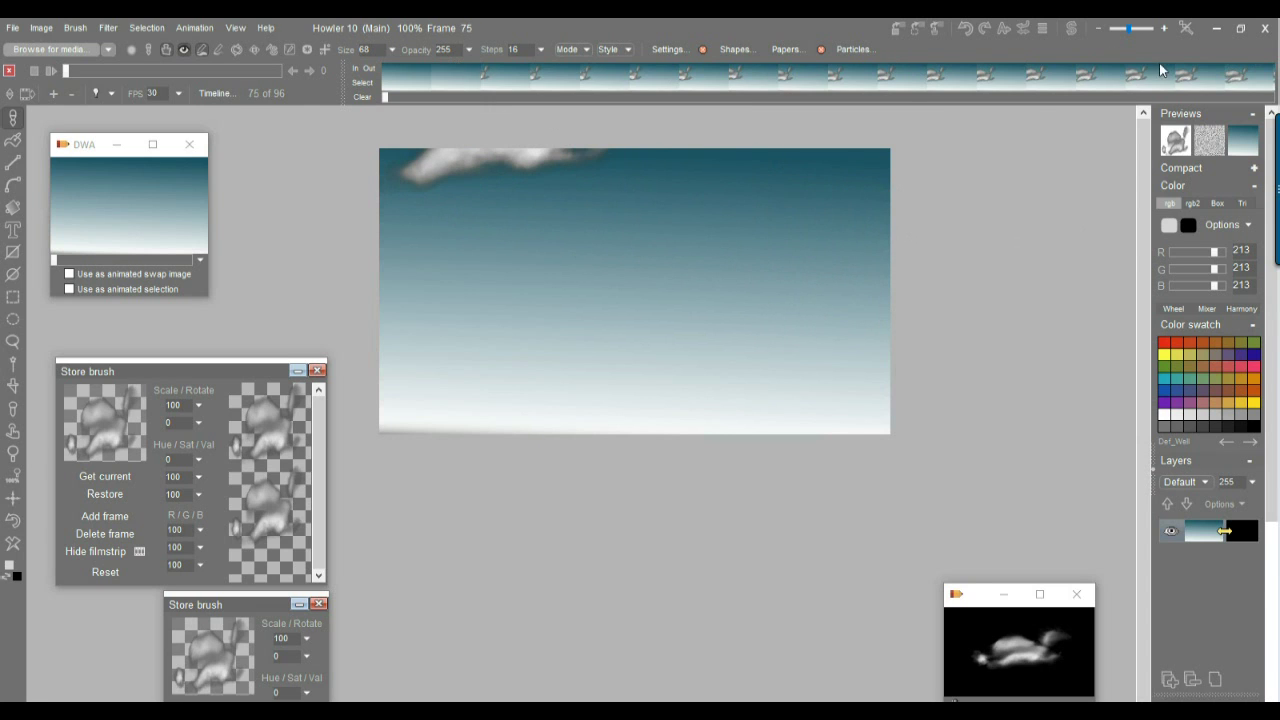
{"action": "mouse_move", "coordinate": [81, 69]}
{"action": "left_mouse_down"}
{"action": "mouse_move", "coordinate": [423, 73]}
{"action": "mouse_move", "coordinate": [60, 72]}
{"action": "left_mouse_up"}
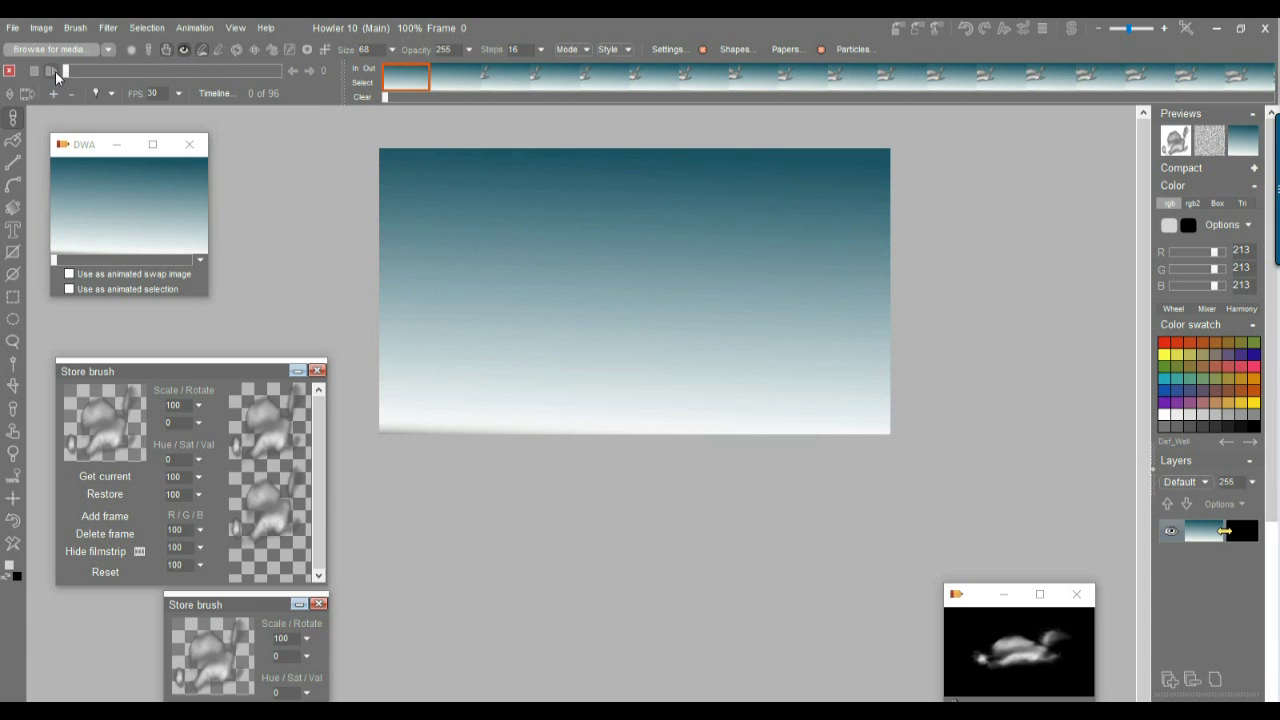
{"action": "left_click", "coordinate": [55, 71]}
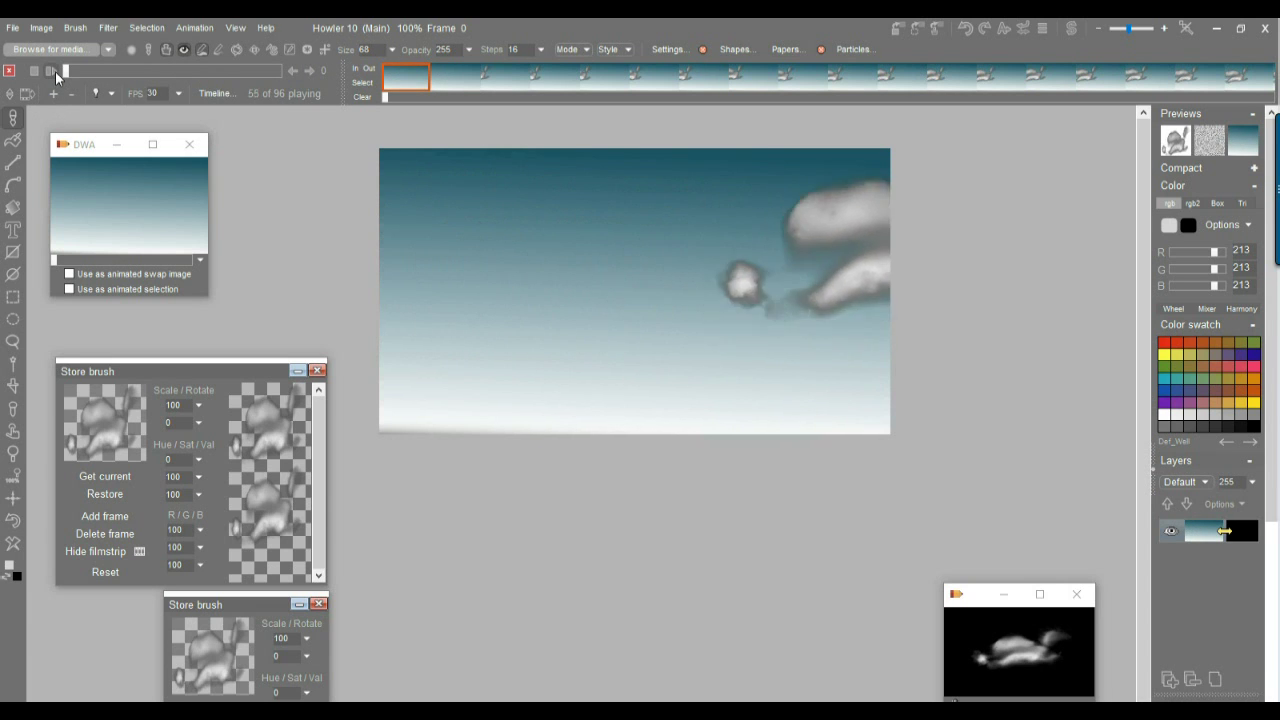
{"action": "left_click", "coordinate": [50, 71]}
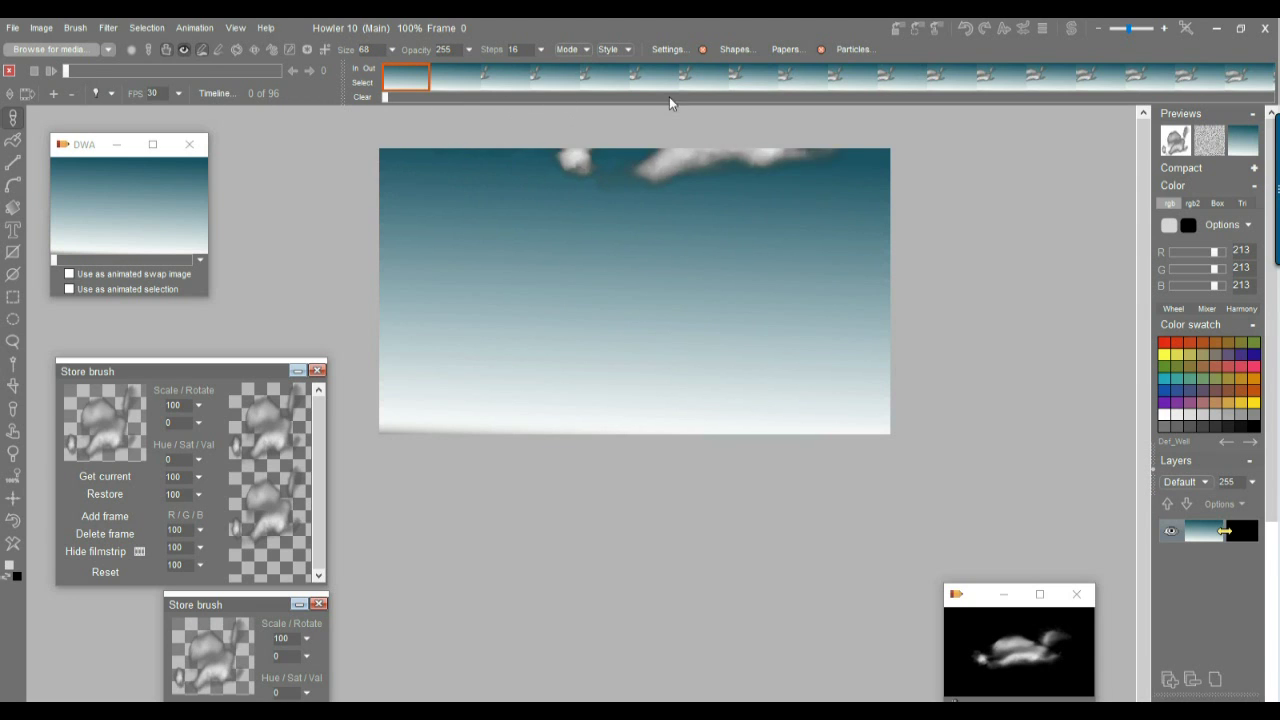
- Paint and undo a trial cloud band, then set brush scale to 54 and step spacing to 1
{"action": "left_click", "coordinate": [668, 50]}
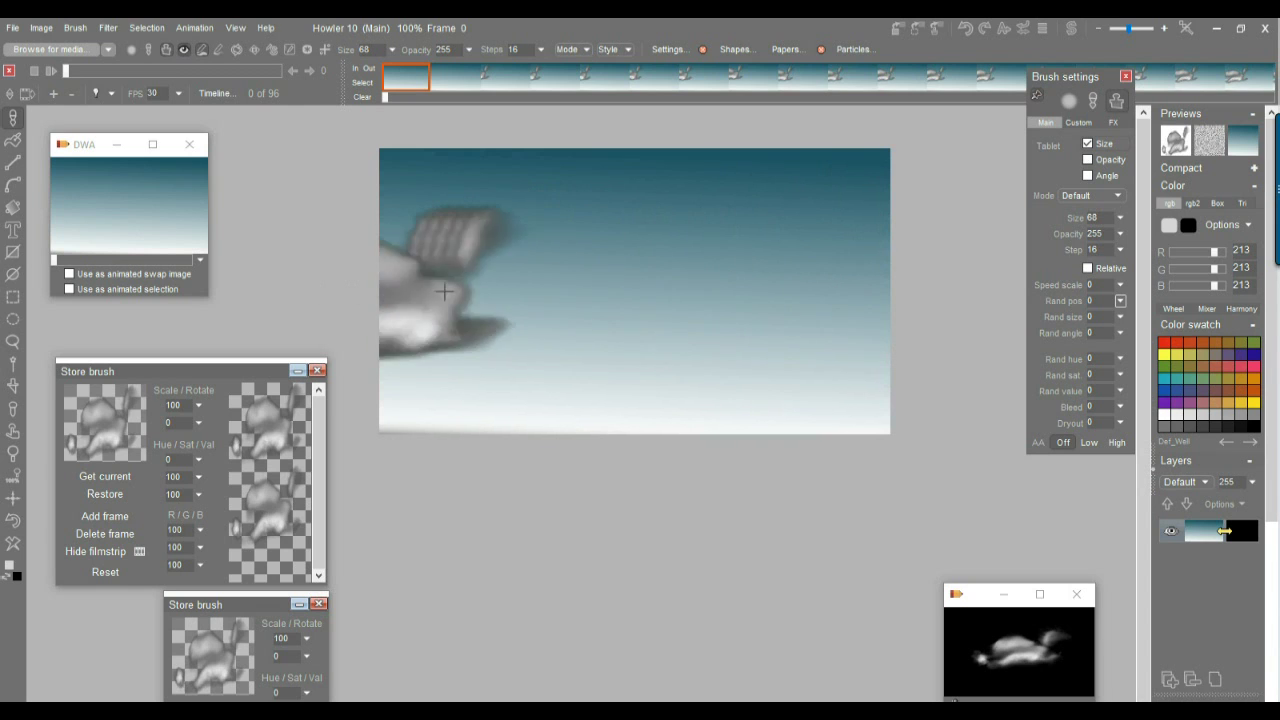
{"action": "left_click_drag", "start_coordinate": [352, 288], "coordinate": [1202, 300]}
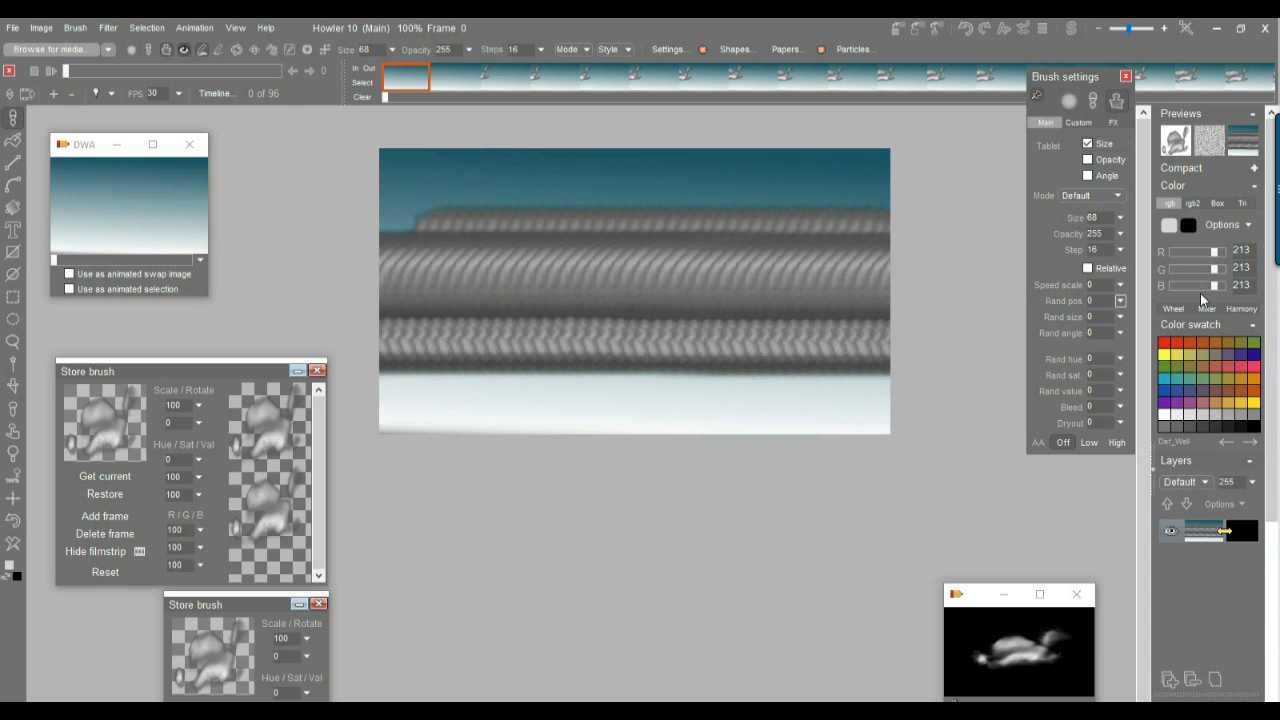
{"action": "left_click", "coordinate": [14, 519]}
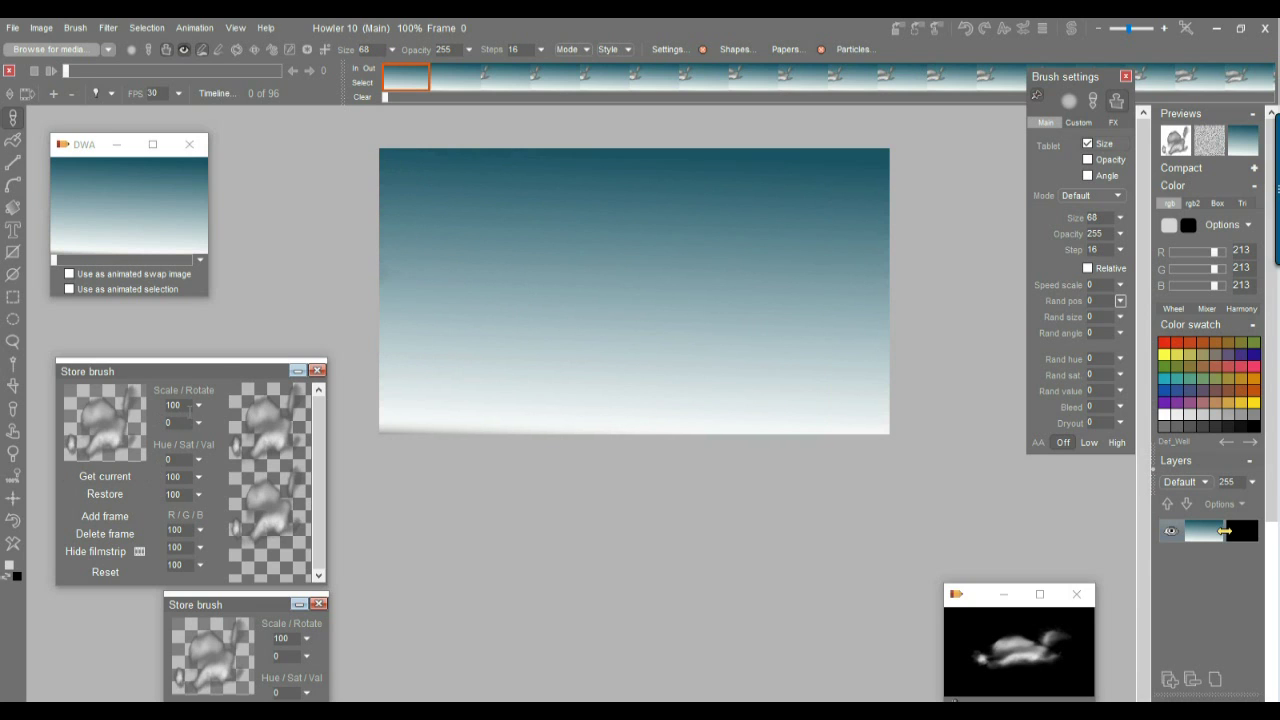
{"action": "left_click", "coordinate": [200, 407]}
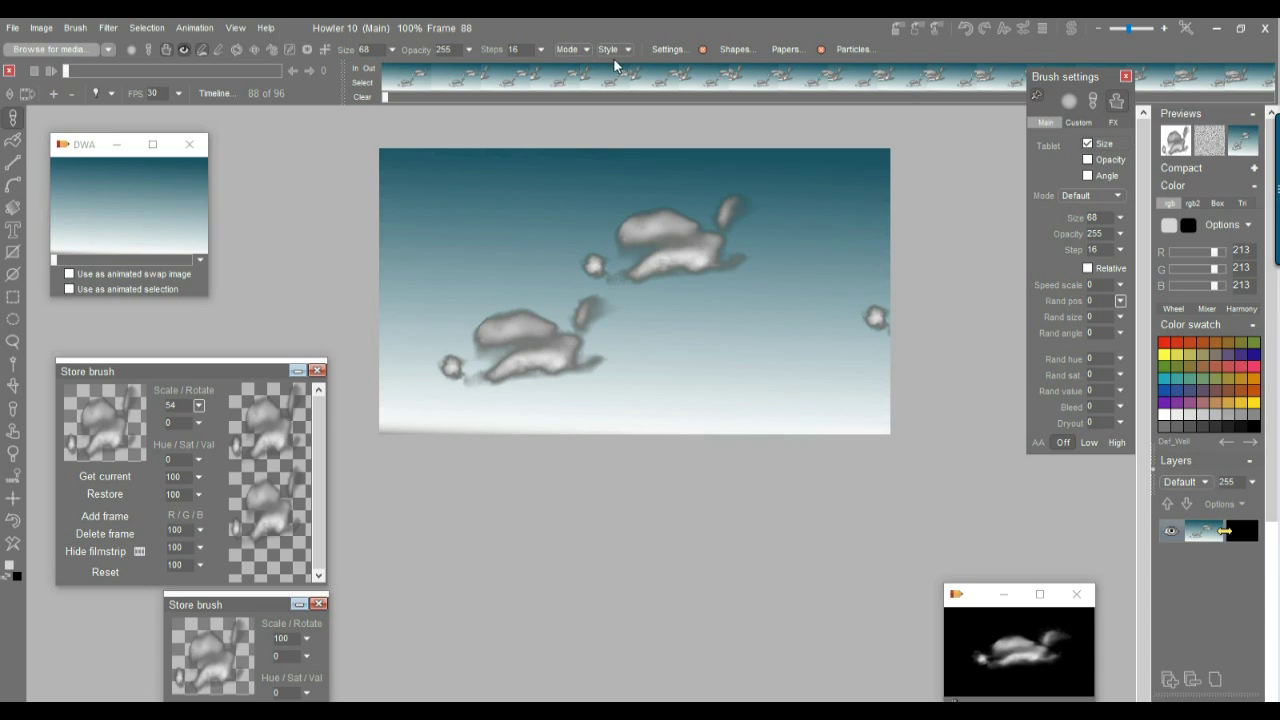
{"action": "left_click", "coordinate": [540, 49]}
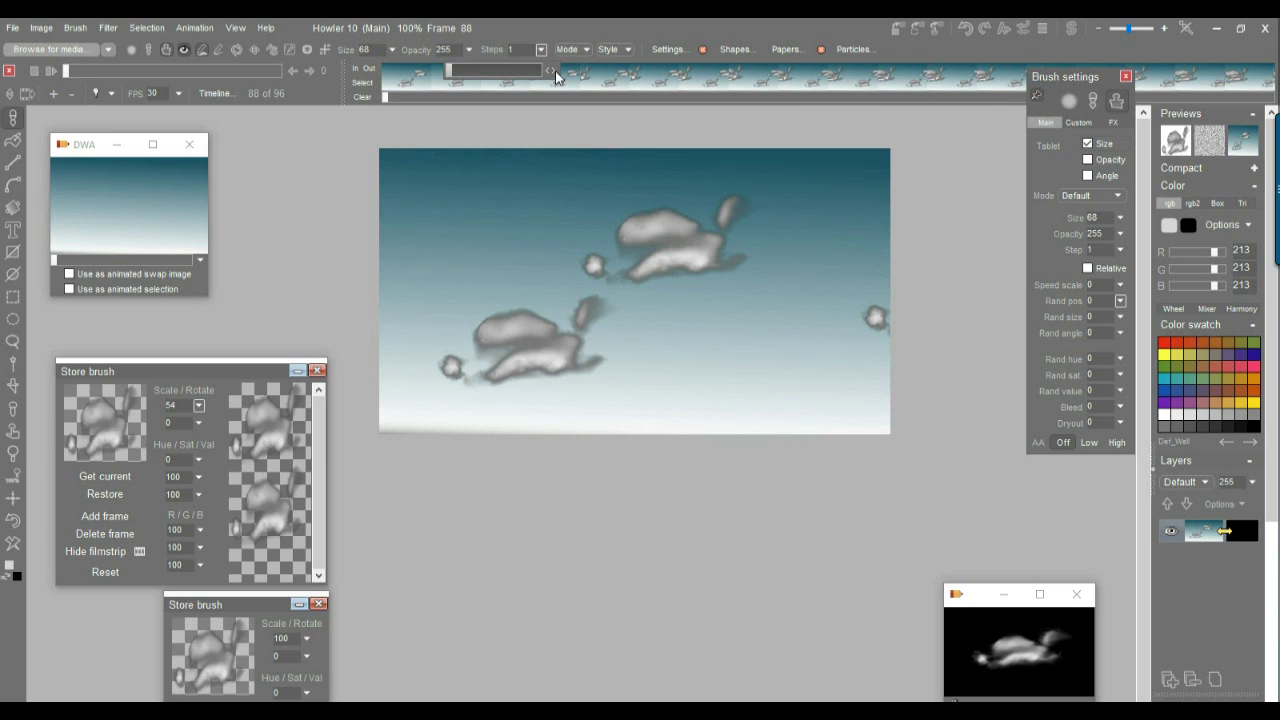
- Set brush step spacing to 2, restore the plain gradient animation, and shrink brush scale to 33
{"action": "left_click", "coordinate": [552, 70]}
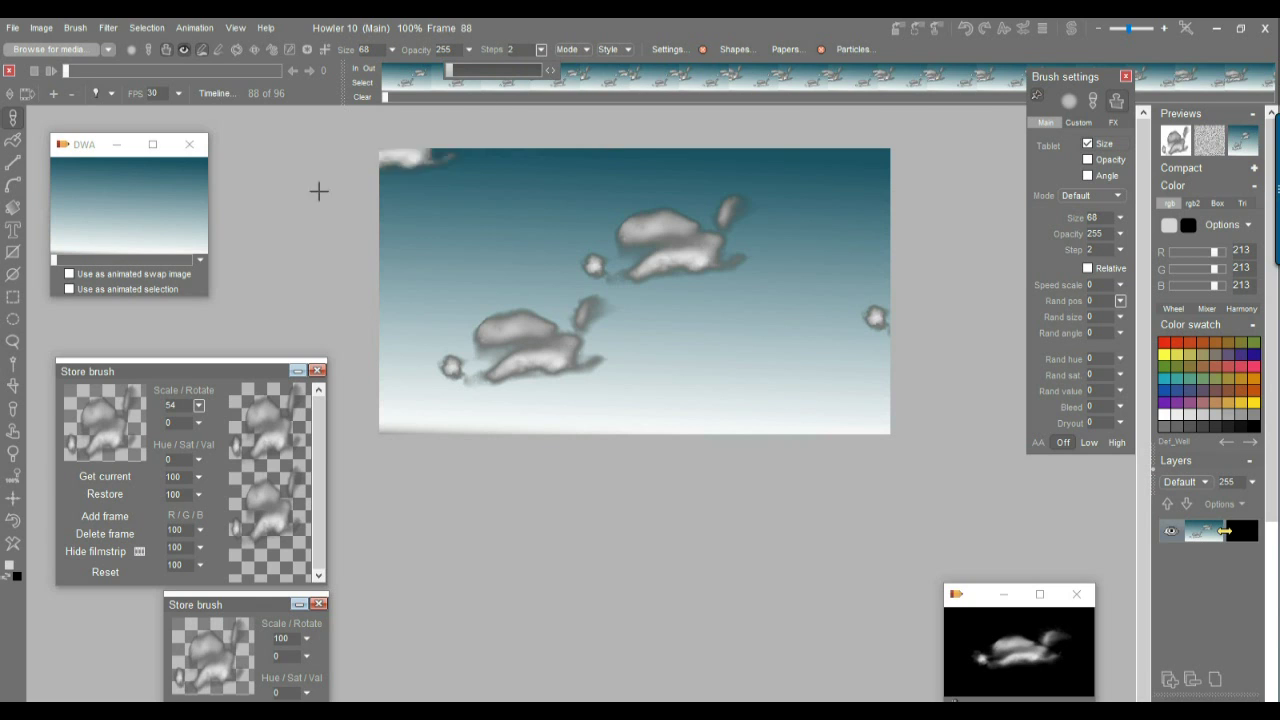
{"action": "left_click", "coordinate": [127, 198]}
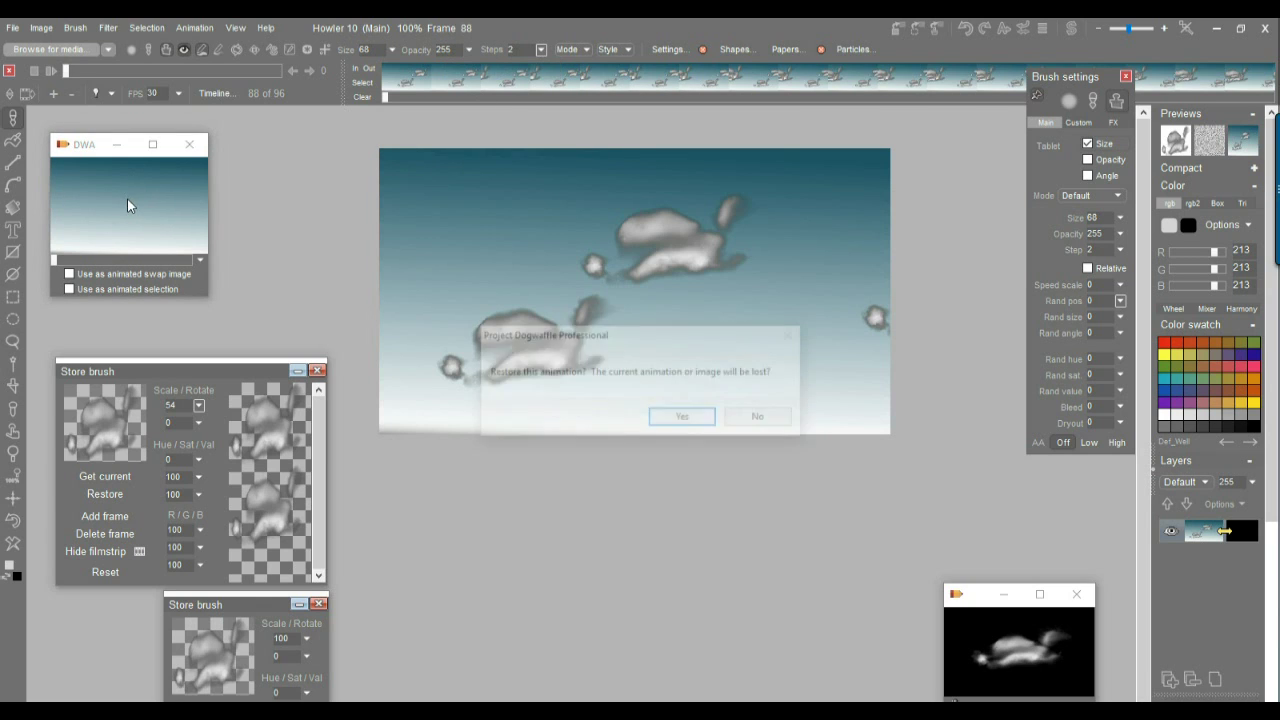
{"action": "left_click", "coordinate": [684, 419]}
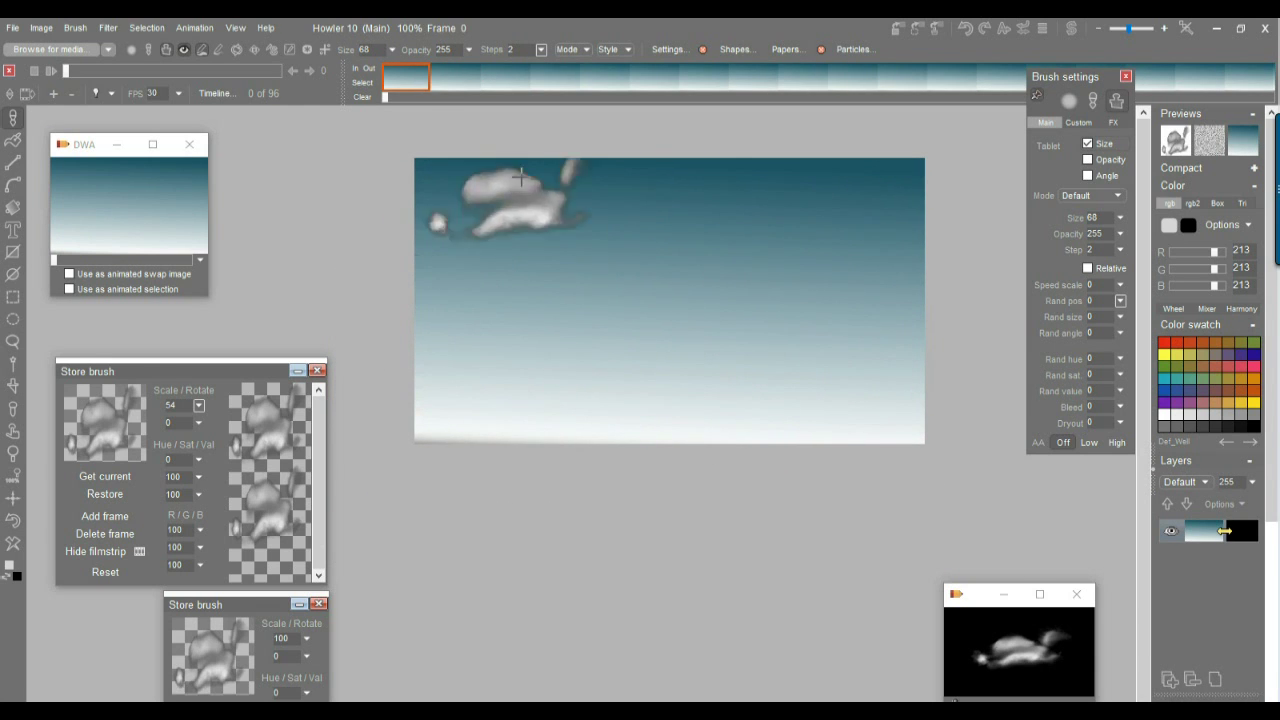
{"action": "left_click", "coordinate": [199, 406]}
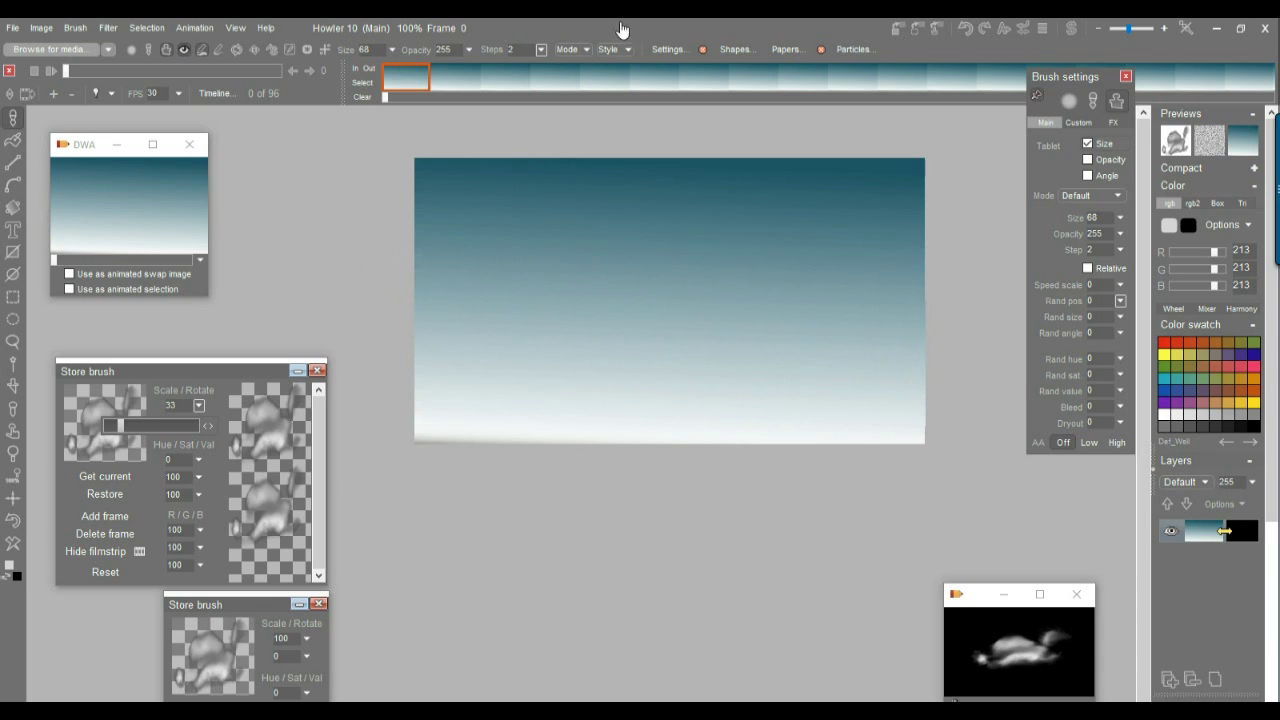
- Paint a smaller cloud across the sky at step spacing 4, play it, then raise scale to 58
{"action": "left_click", "coordinate": [541, 50]}
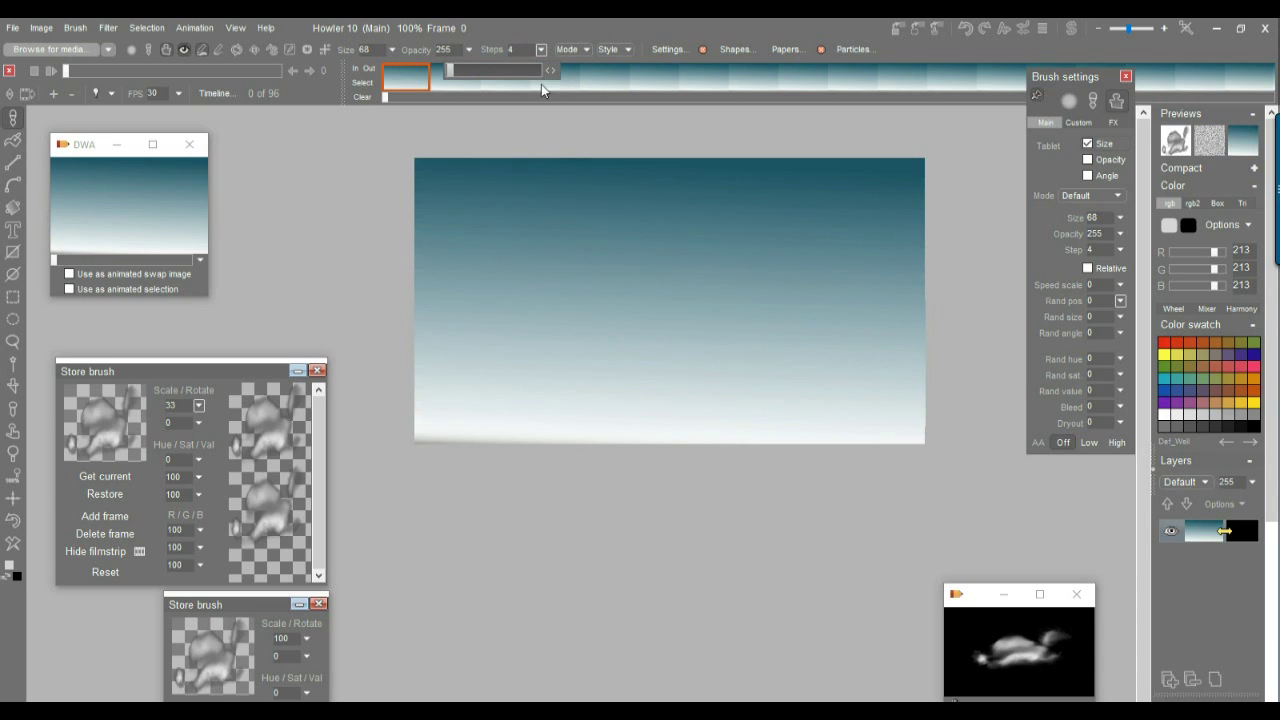
{"action": "mouse_move", "coordinate": [400, 286]}
{"action": "left_mouse_down"}
{"action": "mouse_move", "coordinate": [920, 300]}
{"action": "mouse_move", "coordinate": [789, 312]}
{"action": "left_mouse_up"}
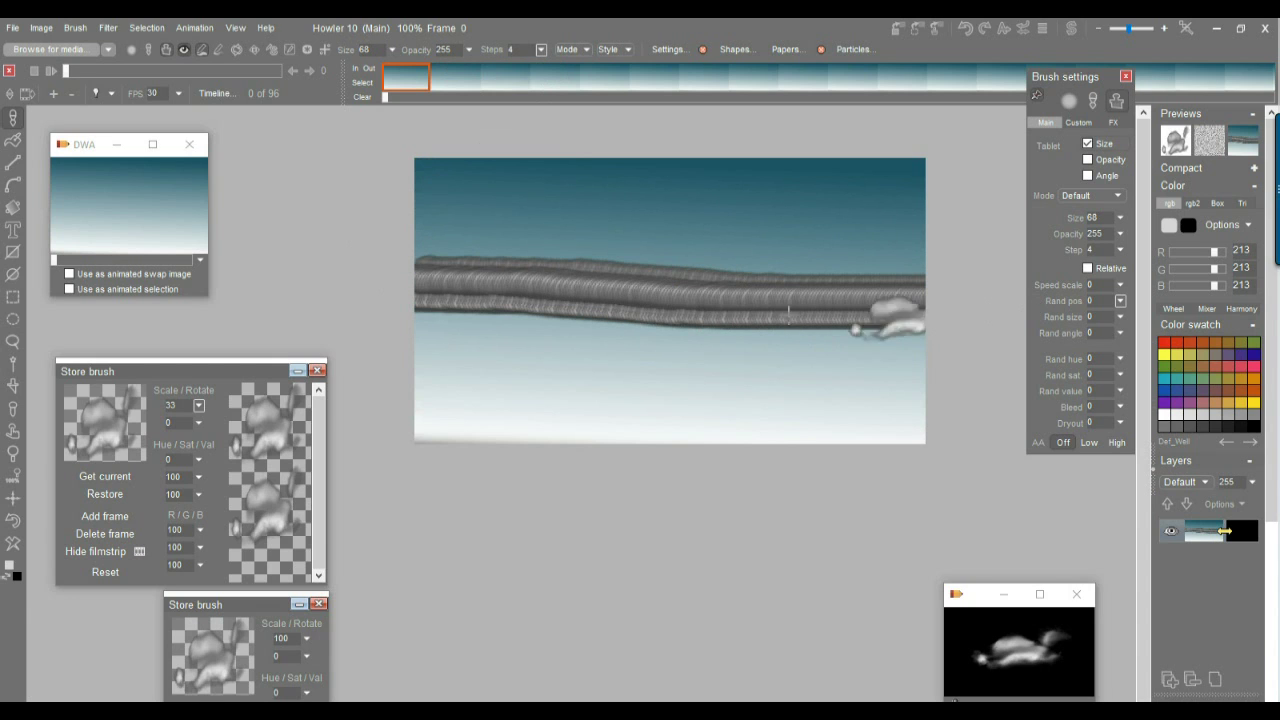
{"action": "left_click", "coordinate": [13, 521]}
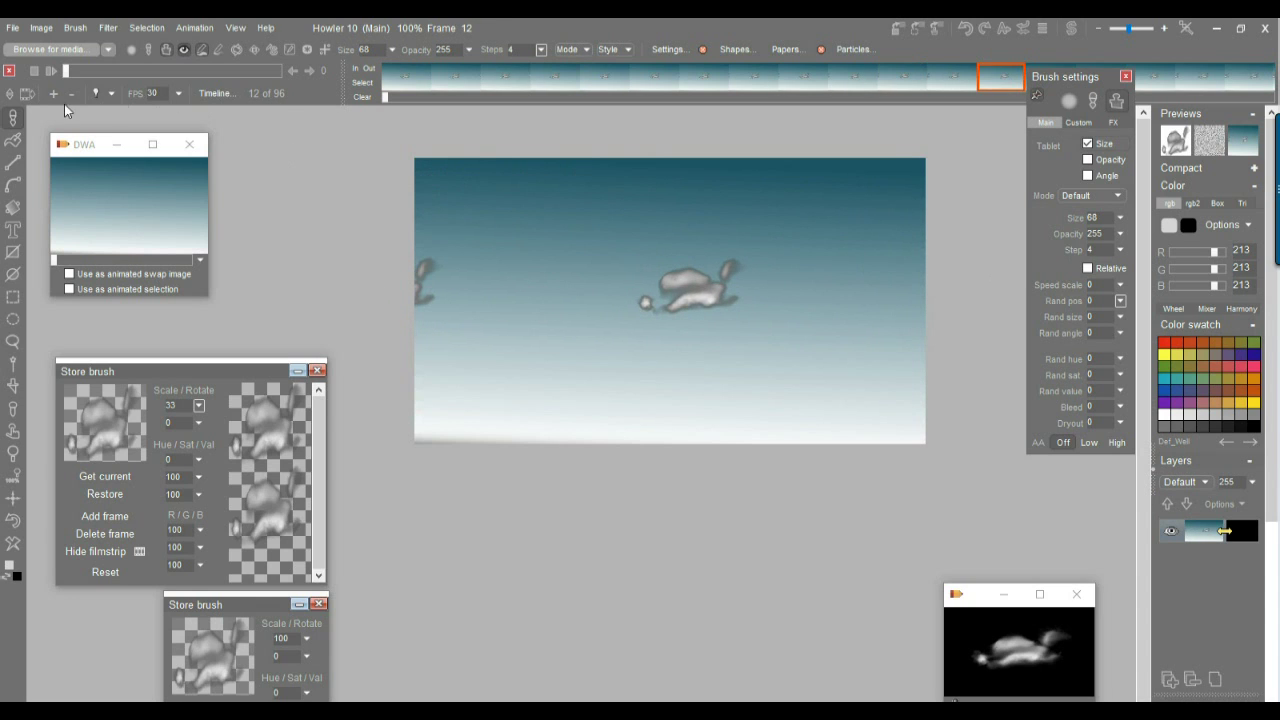
{"action": "left_click", "coordinate": [51, 71]}
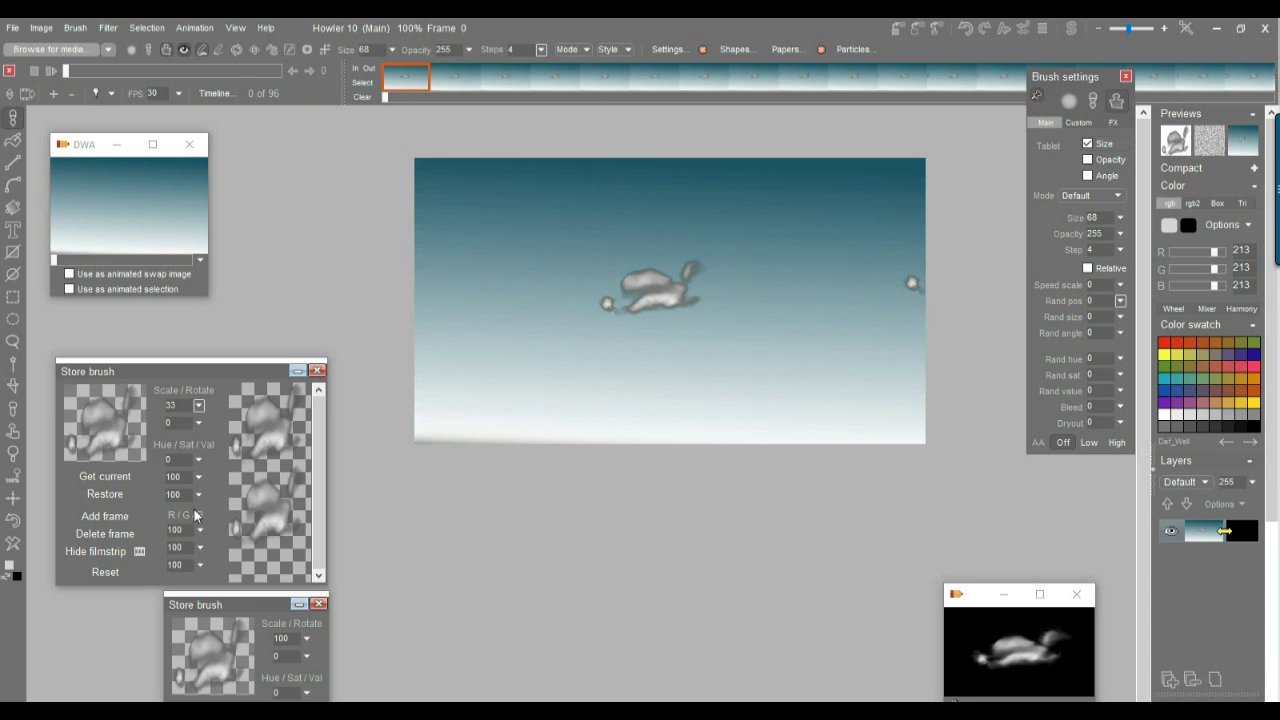
{"action": "left_click", "coordinate": [199, 407]}
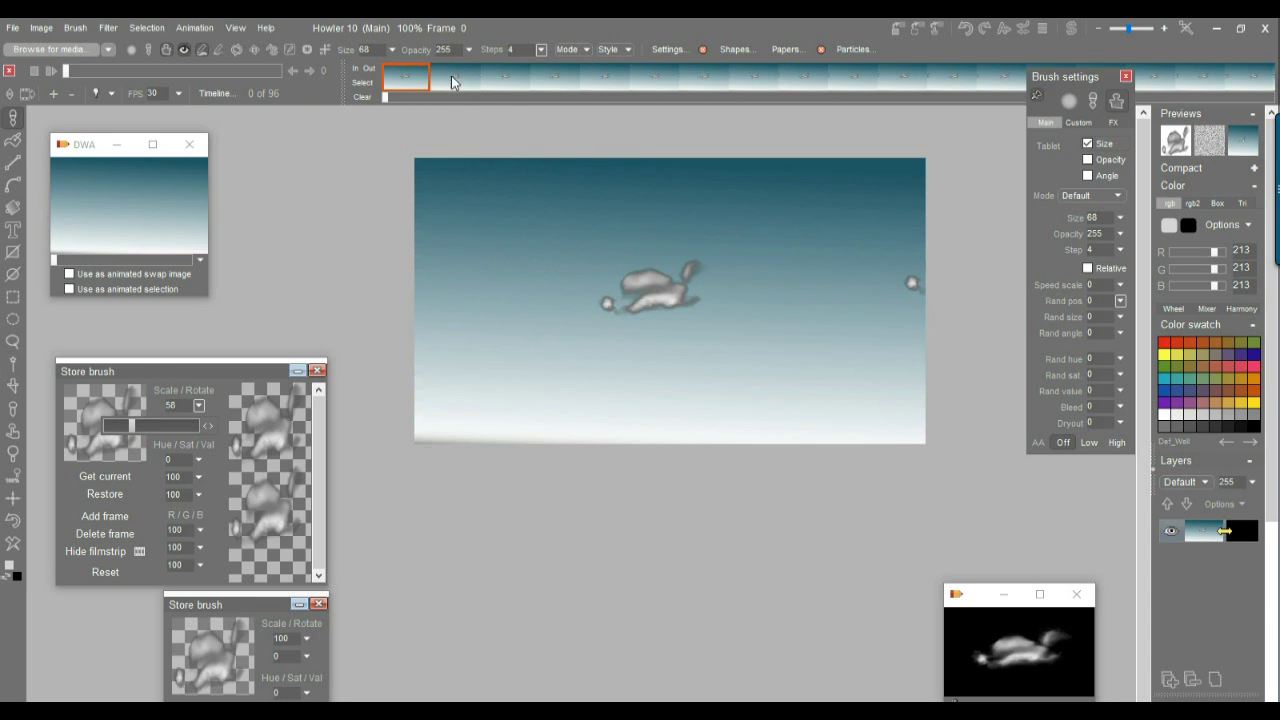
- Set brush step spacing to 6, then play the animation and stop it at frame 0
{"action": "left_click", "coordinate": [541, 49]}
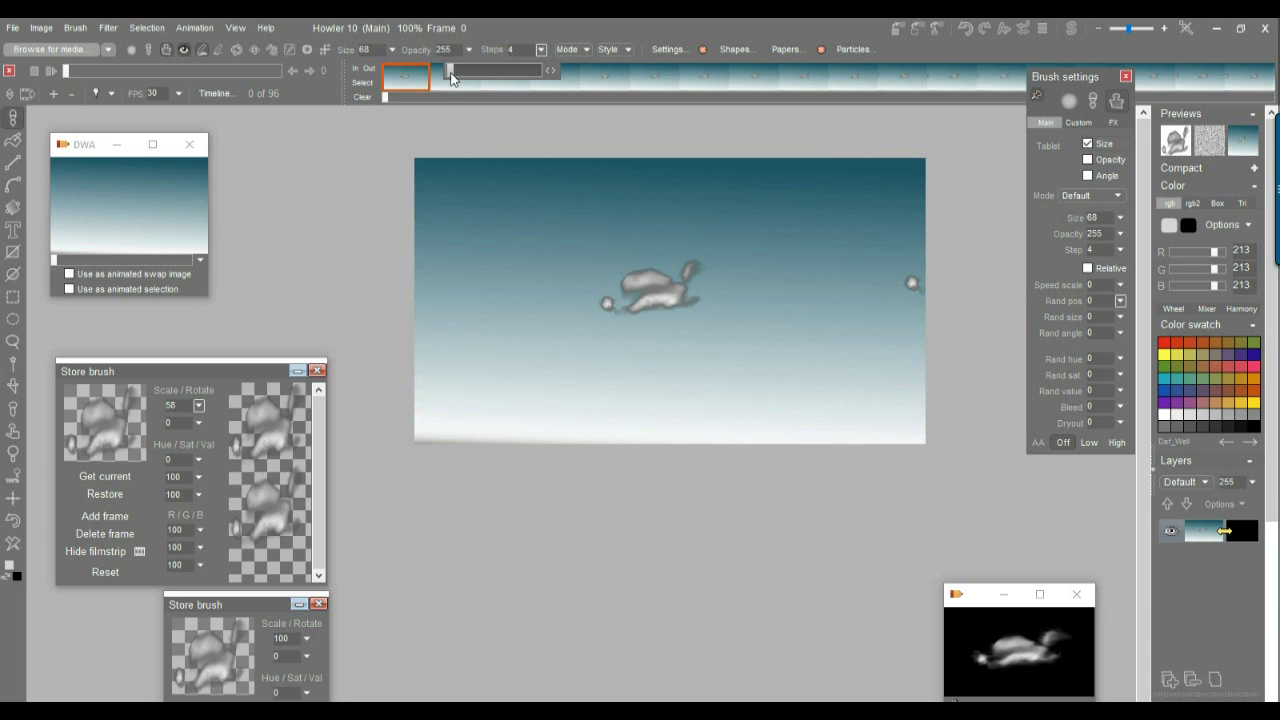
{"action": "left_click", "coordinate": [556, 70]}
{"action": "key", "text": "space"}
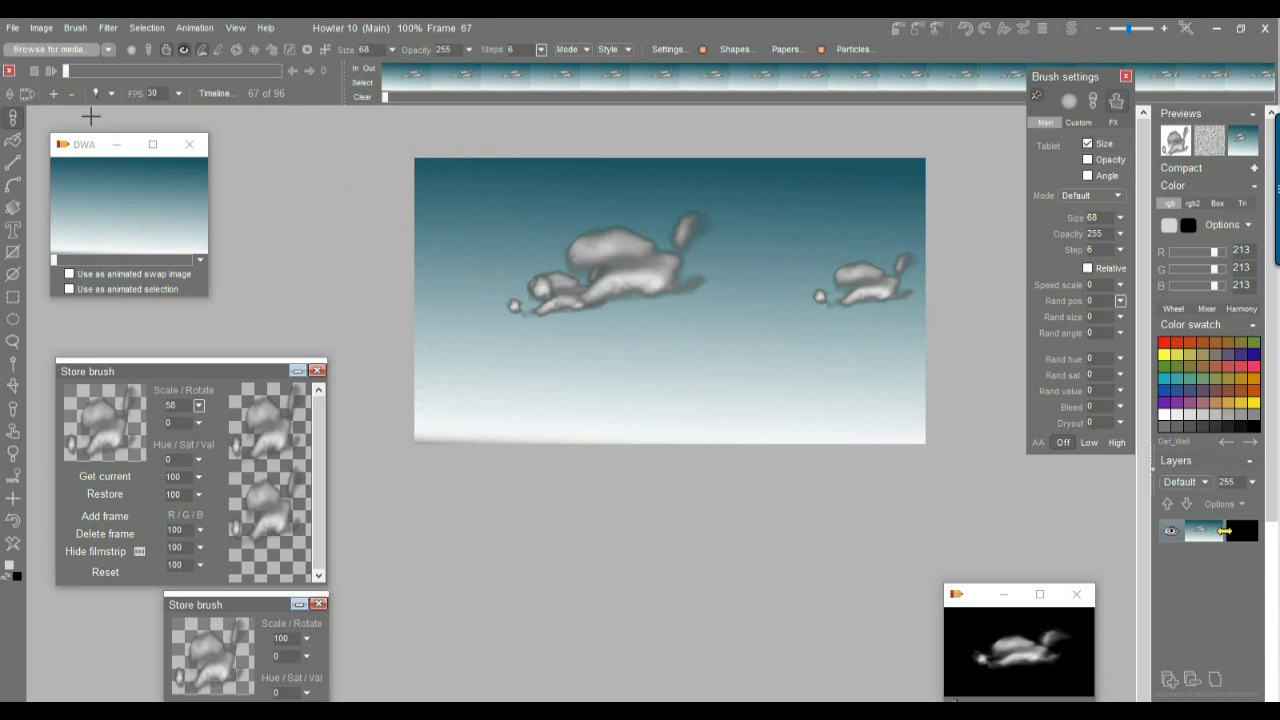
{"action": "left_click", "coordinate": [49, 66]}
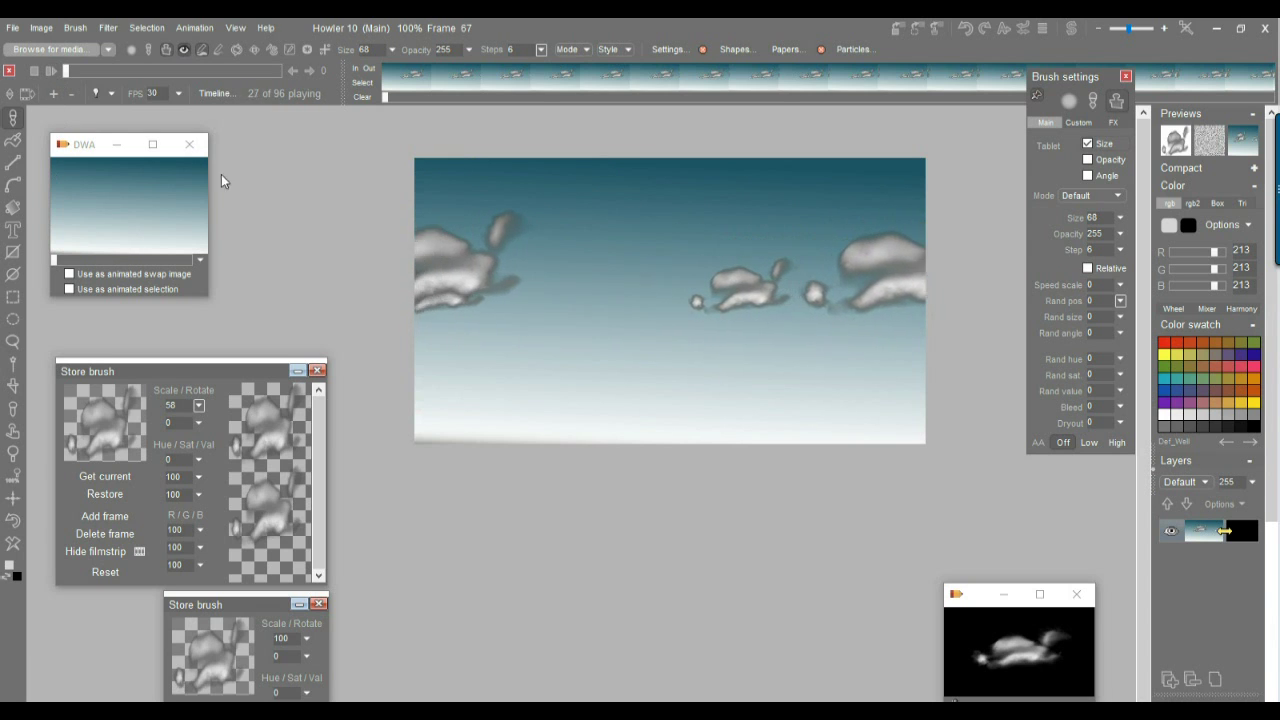
{"action": "left_click", "coordinate": [66, 71]}
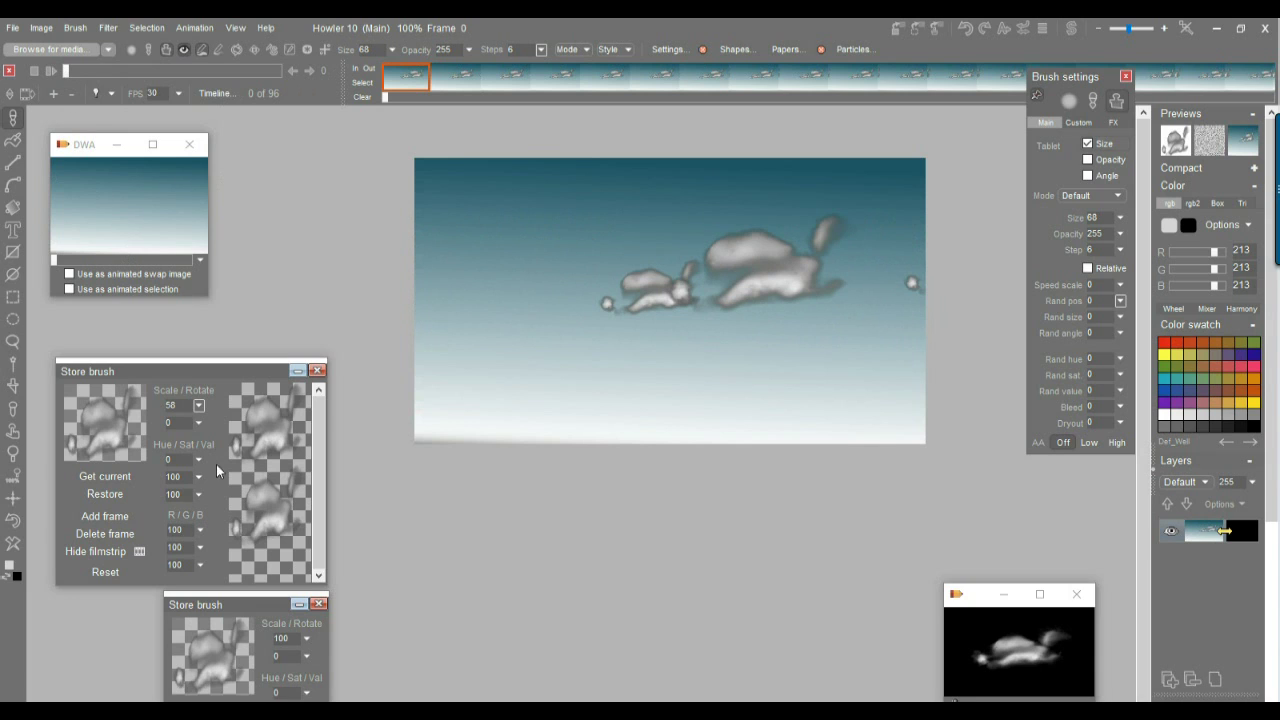
{"action": "left_click", "coordinate": [200, 406]}
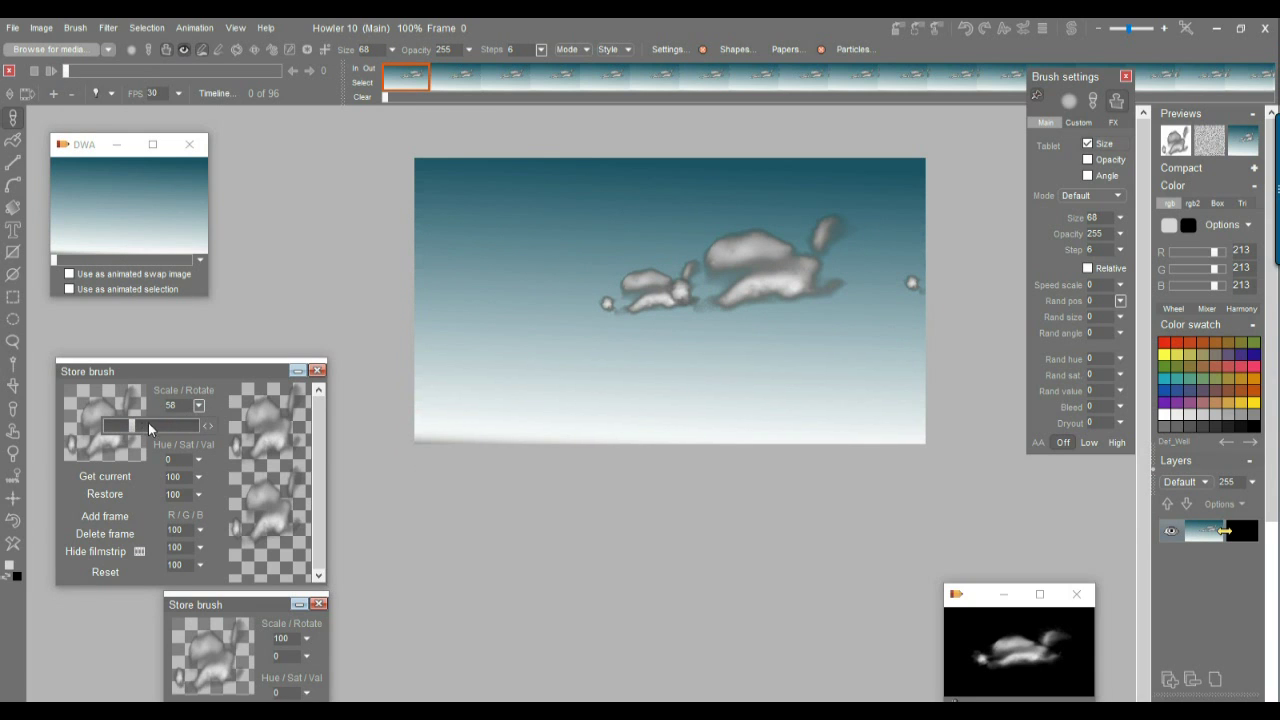
- Raise the cloud brush scale to 94 and set the brush step to 8
{"action": "left_click_drag", "start_coordinate": [150, 428], "coordinate": [493, 95]}
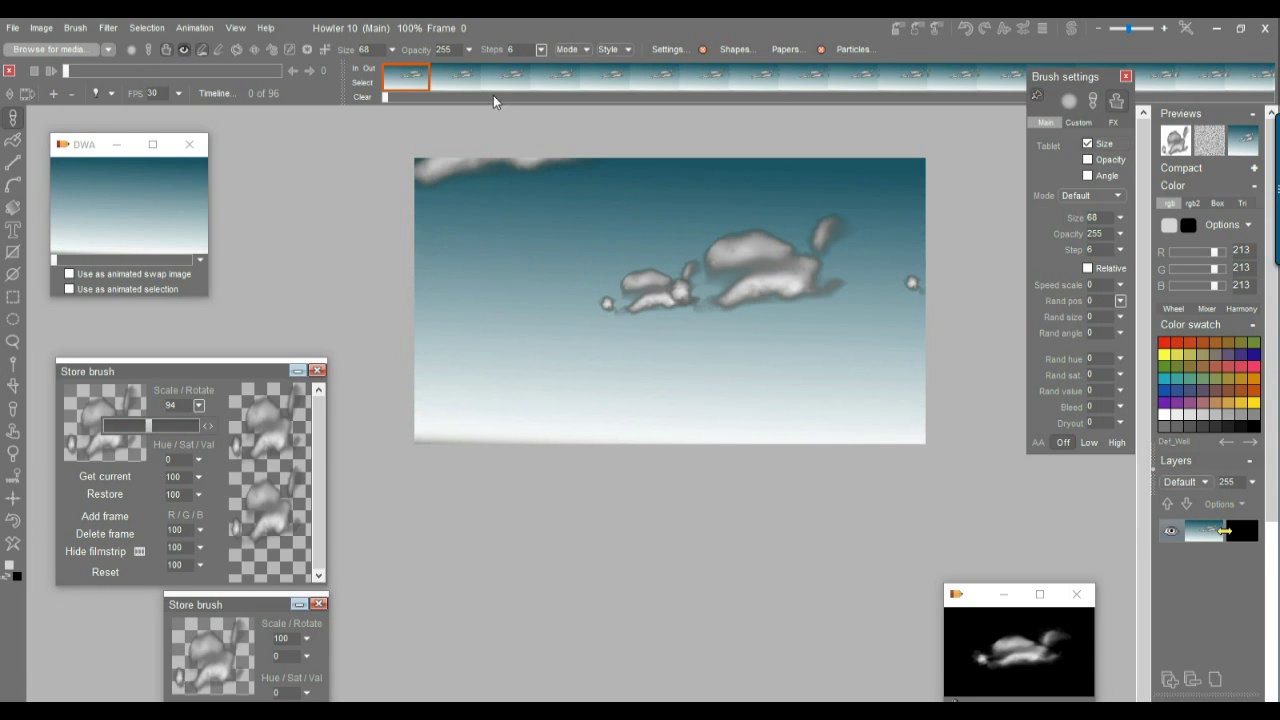
{"action": "left_click", "coordinate": [541, 50]}
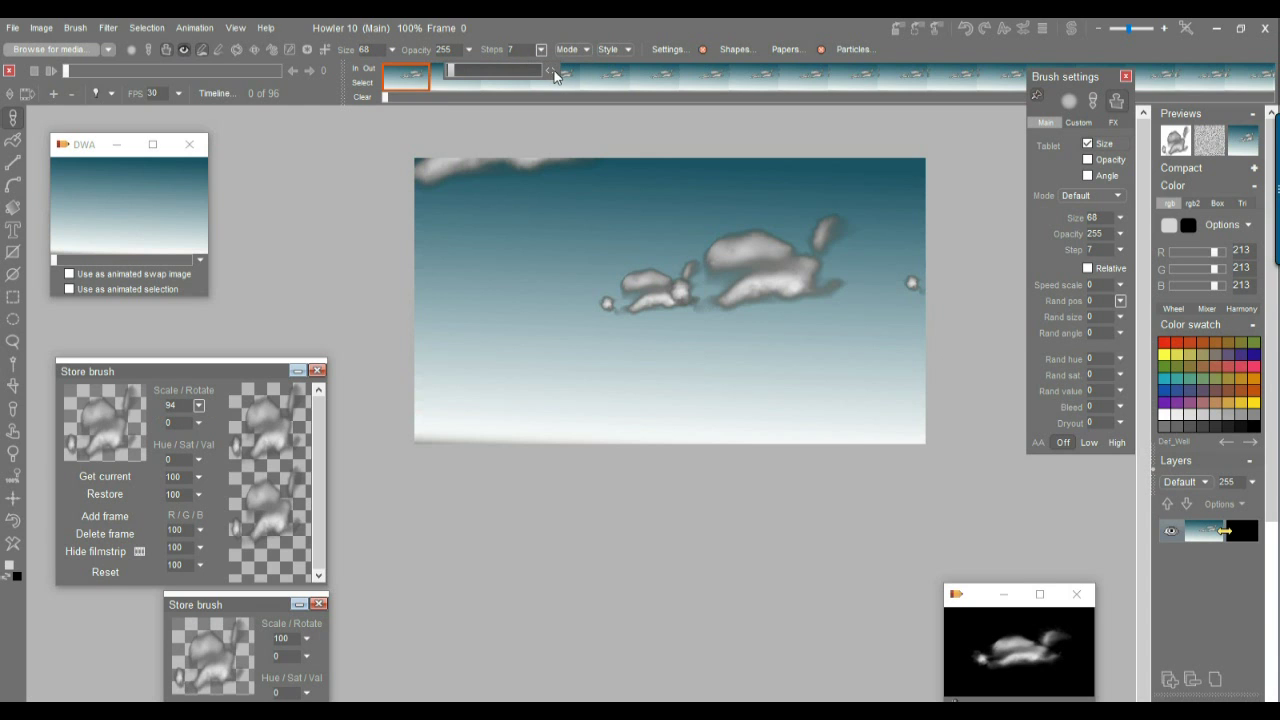
{"action": "left_click", "coordinate": [553, 72]}
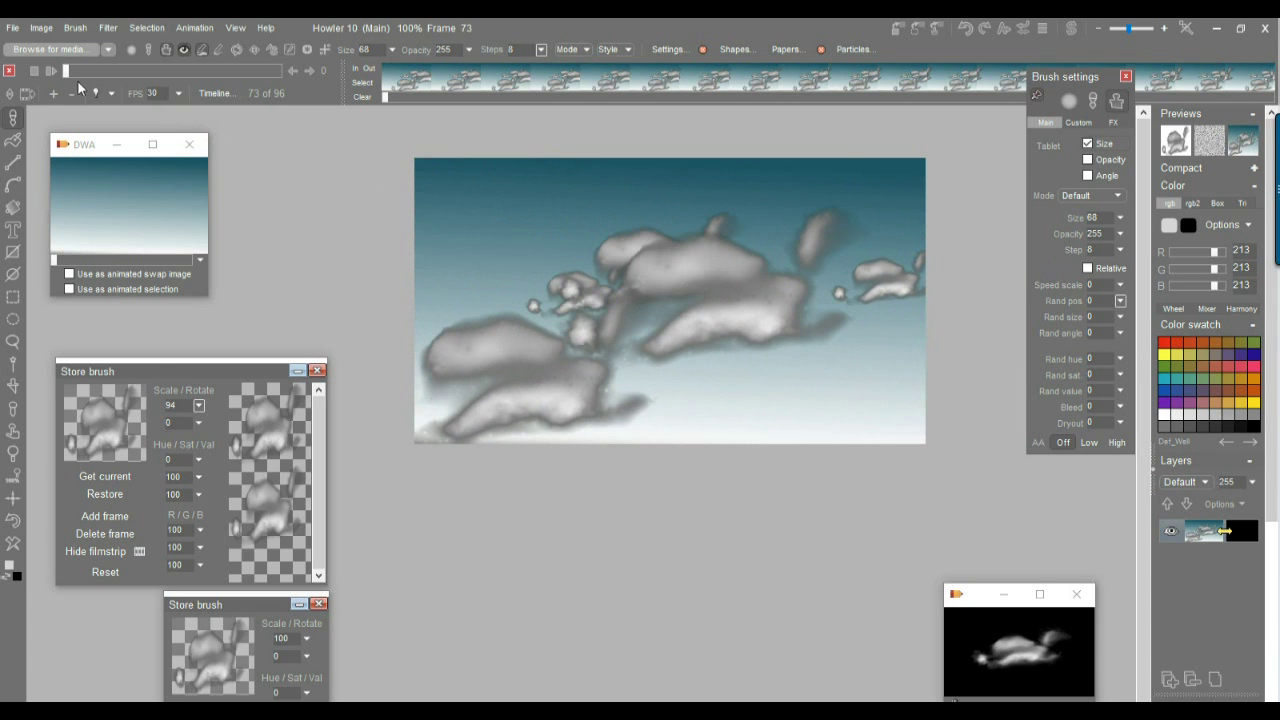
- Play the 96-frame cloud animation, rewind, then review frames 70 and 95
{"action": "left_click", "coordinate": [51, 68]}
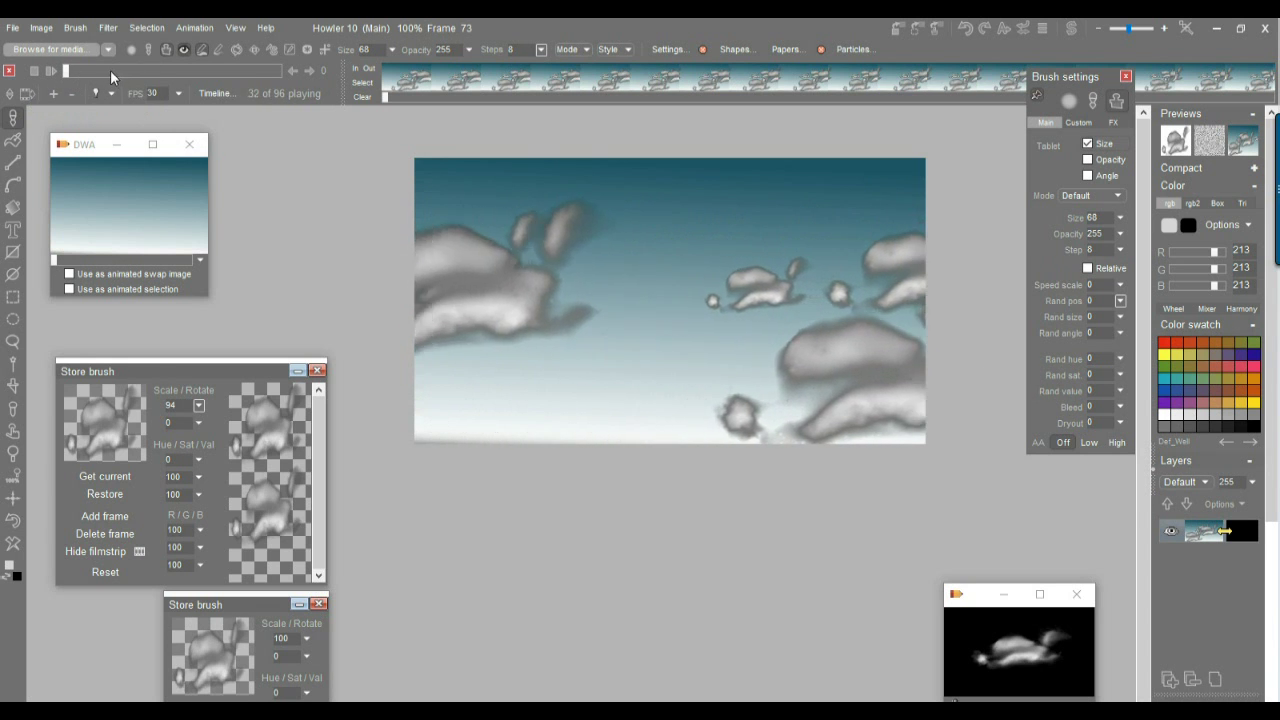
{"action": "left_click", "coordinate": [36, 72]}
{"action": "left_click", "coordinate": [227, 71]}
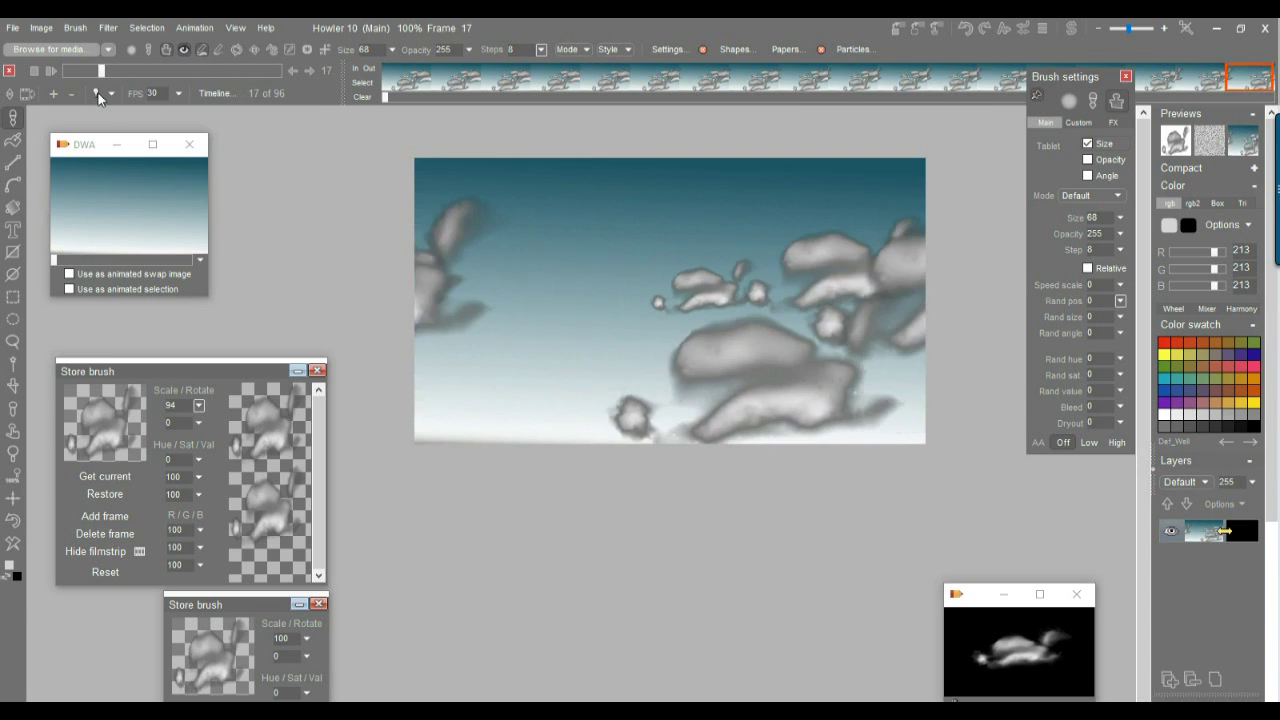
{"action": "left_click_drag", "start_coordinate": [230, 87], "coordinate": [279, 85]}
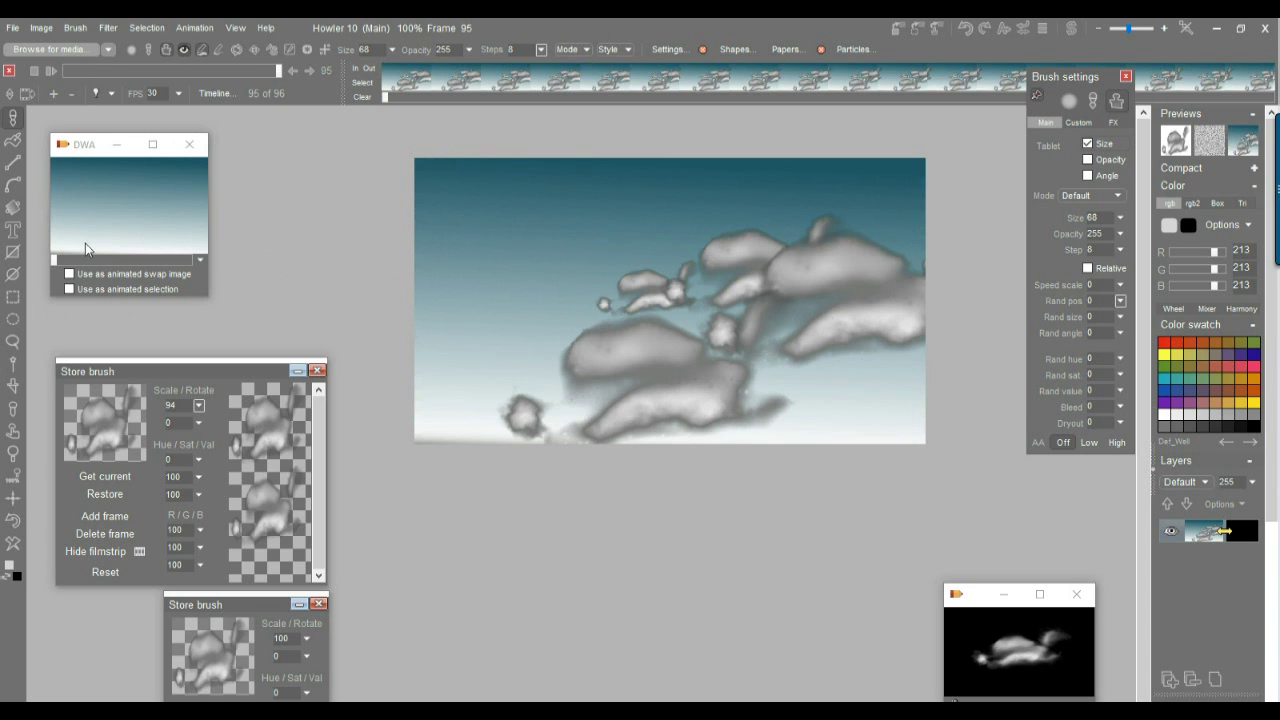
- Restore the stored plain sky animation and reset the stored cloud brush scale to 100
{"action": "left_click", "coordinate": [119, 191]}
{"action": "left_click", "coordinate": [684, 419]}
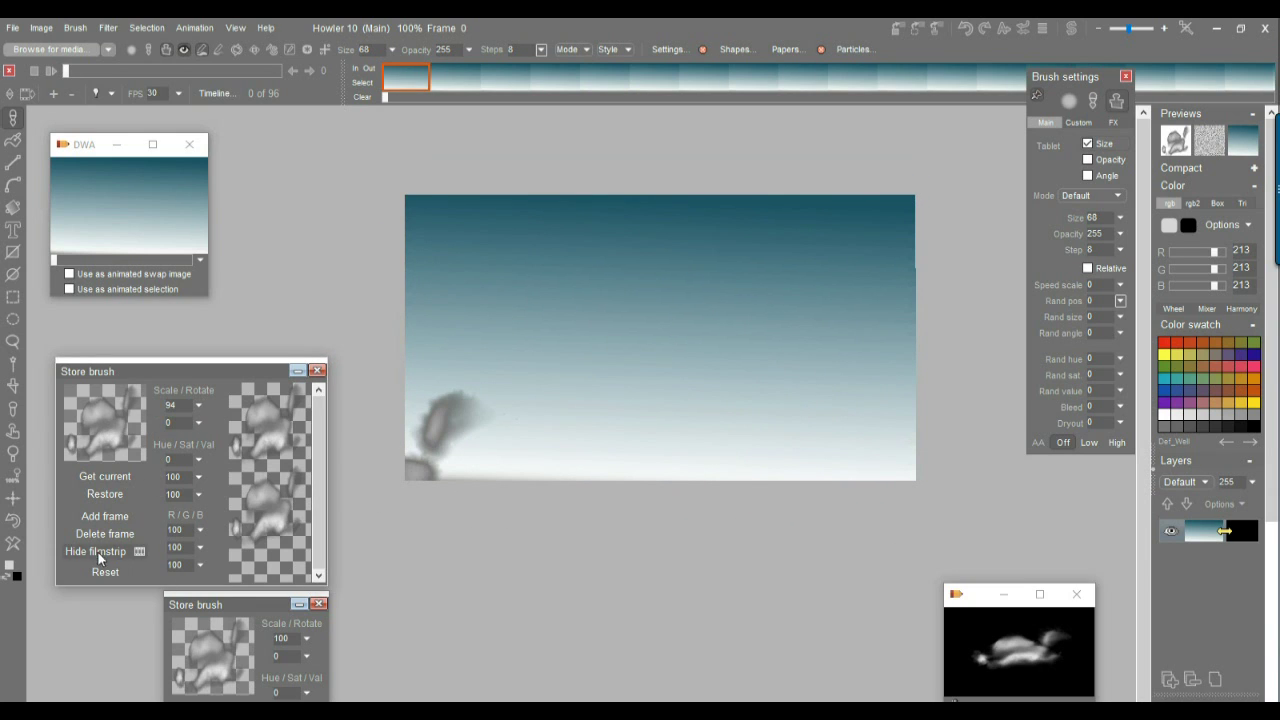
{"action": "left_click", "coordinate": [105, 572]}
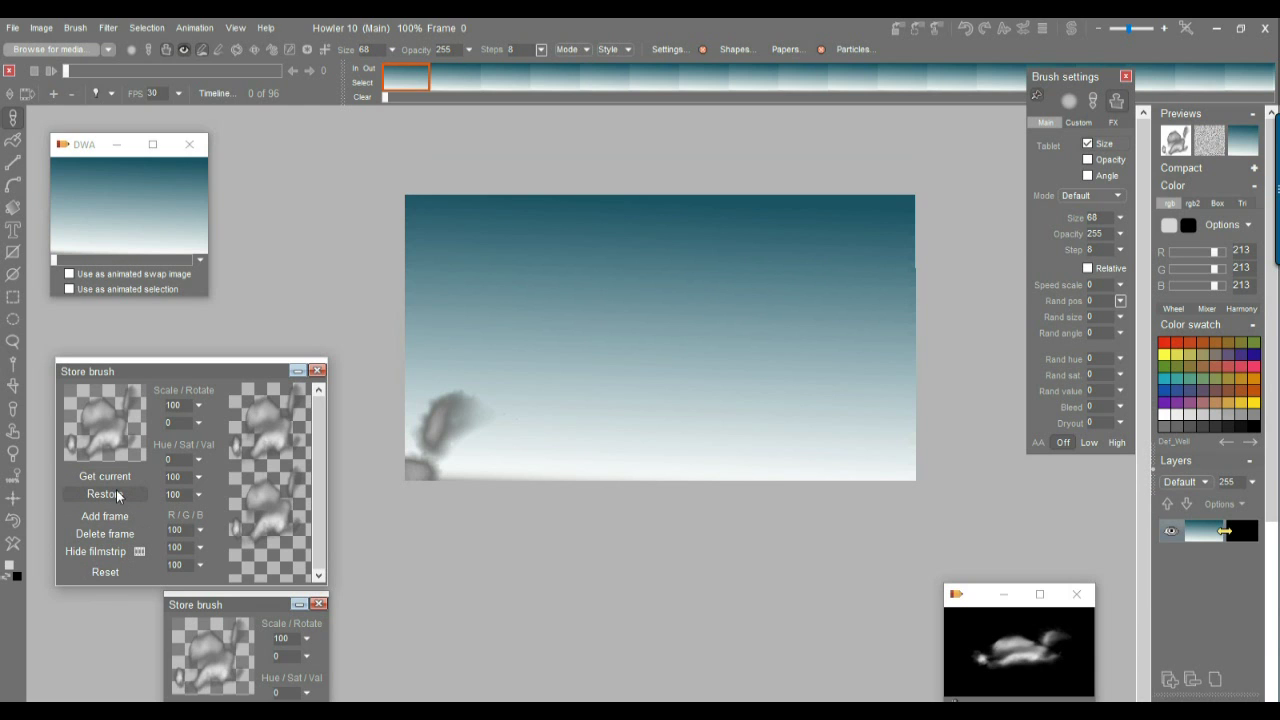
{"action": "mouse_move", "coordinate": [420, 420]}
{"action": "left_mouse_down"}
{"action": "mouse_move", "coordinate": [560, 400]}
{"action": "mouse_move", "coordinate": [640, 290]}
{"action": "mouse_move", "coordinate": [530, 347]}
{"action": "left_mouse_up"}
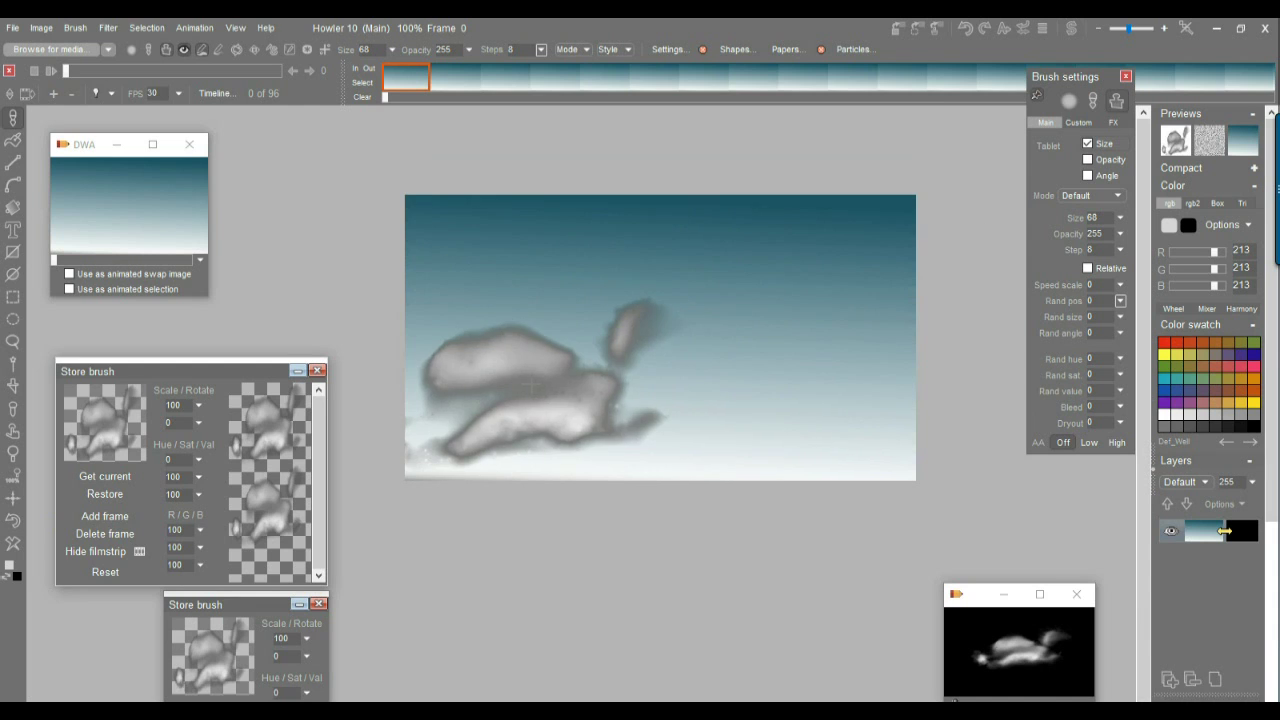
{"action": "left_click_drag", "start_coordinate": [530, 385], "coordinate": [597, 334]}
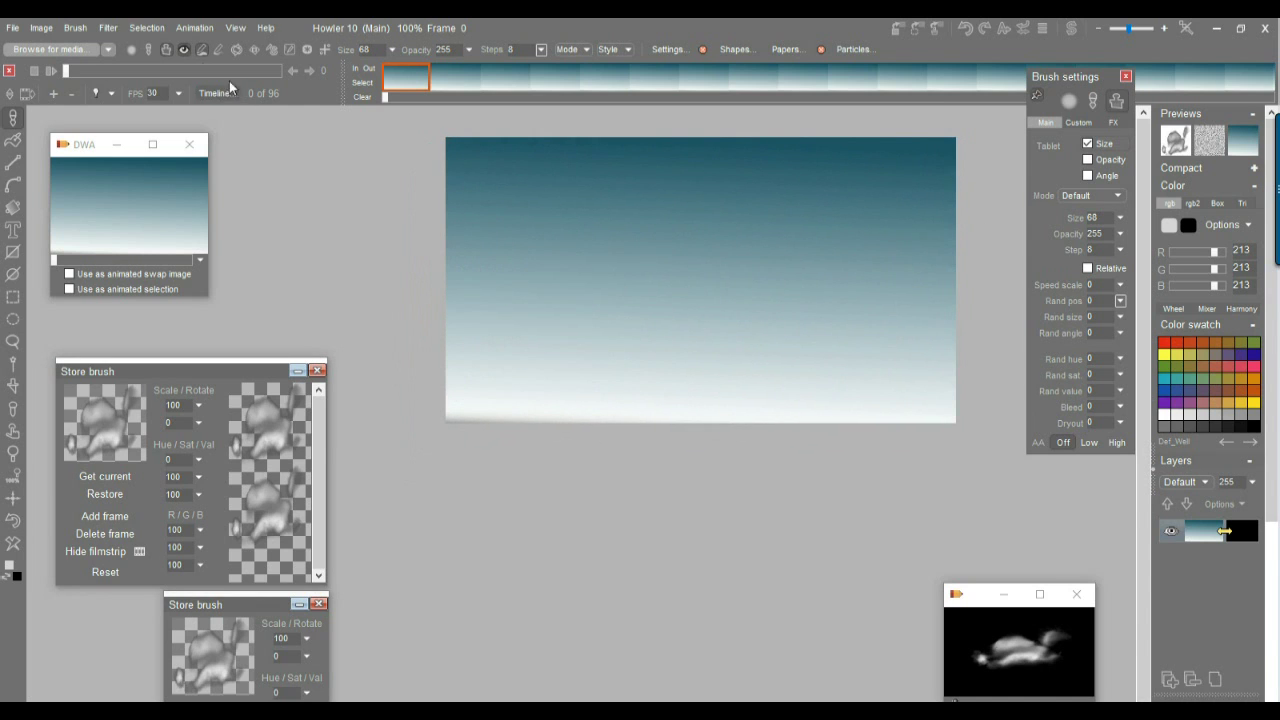
{"action": "left_click", "coordinate": [187, 30]}
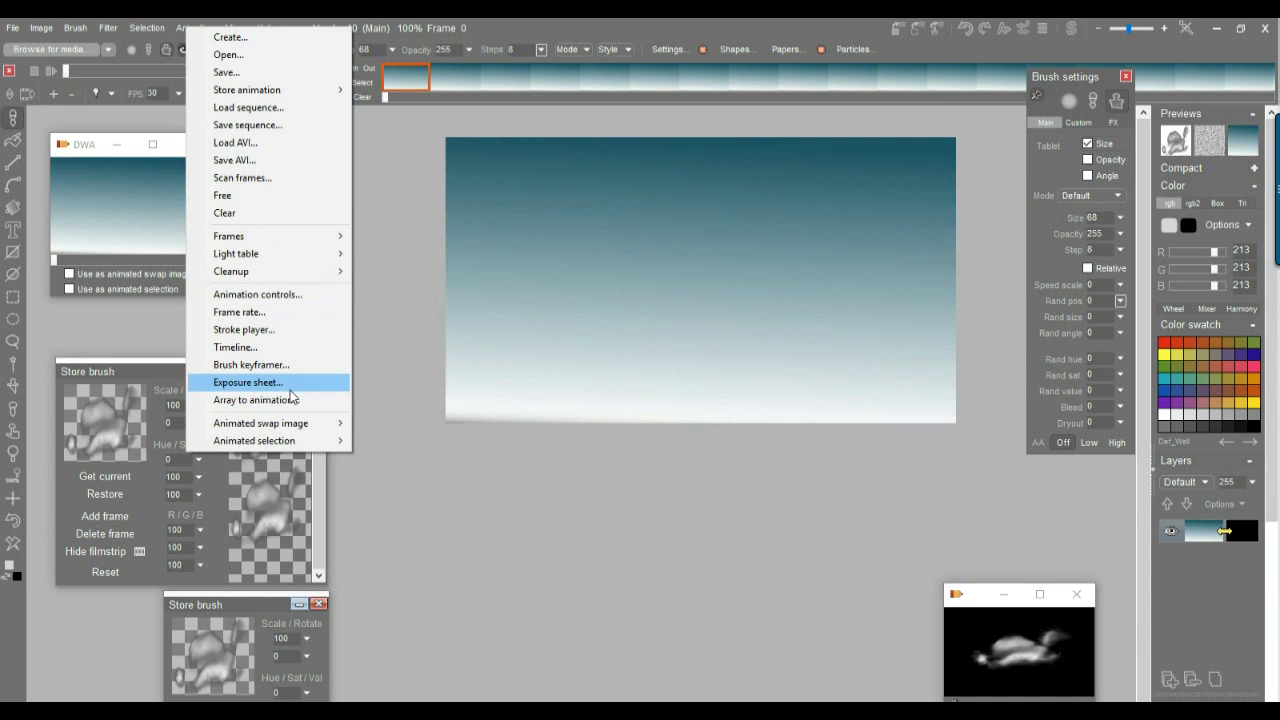
- Open the Brush keyframer, enlarge its window, and shrink the cloud brush to scale 25
{"action": "left_click", "coordinate": [252, 365]}
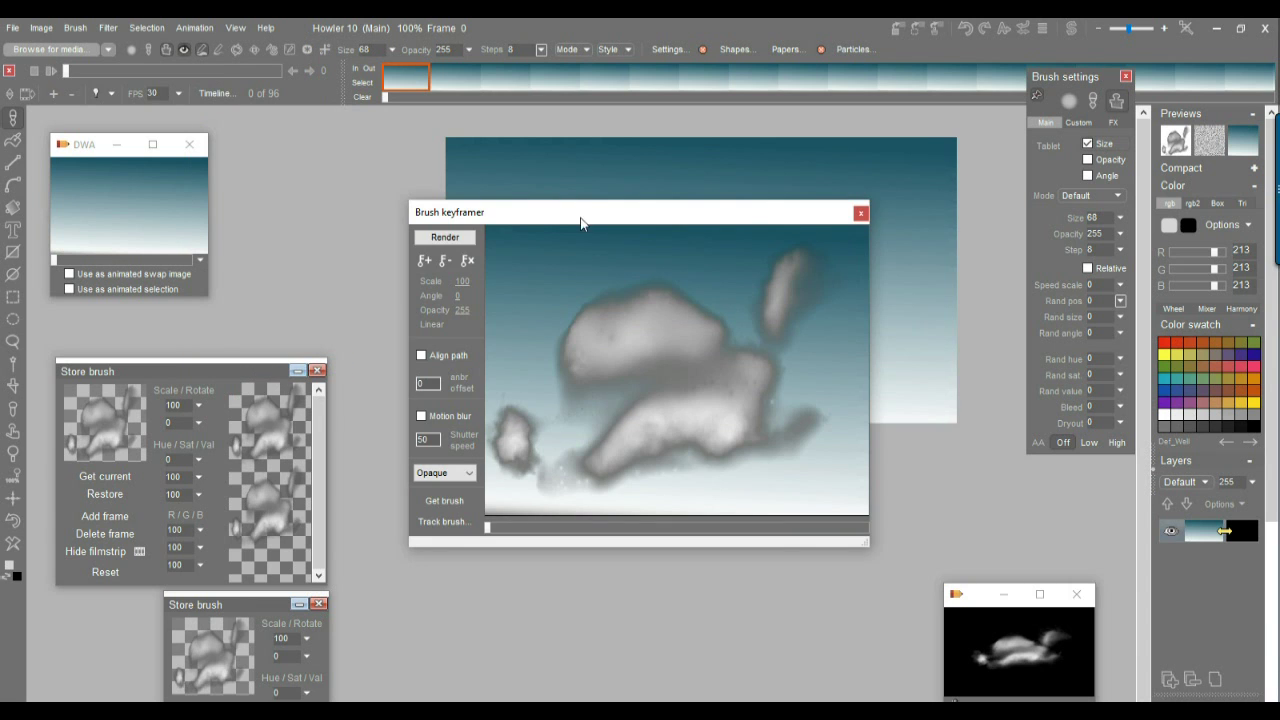
{"action": "left_click_drag", "start_coordinate": [555, 218], "coordinate": [318, 136]}
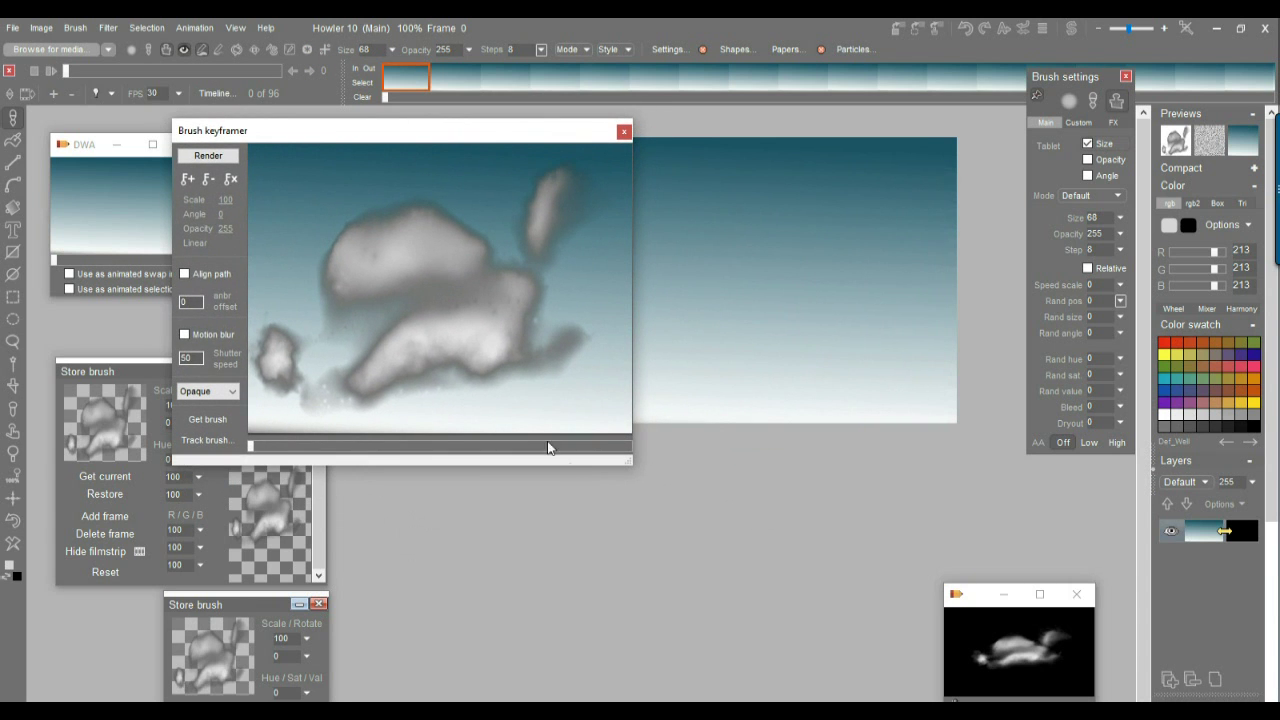
{"action": "mouse_move", "coordinate": [630, 463]}
{"action": "left_mouse_down"}
{"action": "mouse_move", "coordinate": [975, 535]}
{"action": "mouse_move", "coordinate": [1205, 622]}
{"action": "mouse_move", "coordinate": [953, 596]}
{"action": "mouse_move", "coordinate": [903, 565]}
{"action": "left_mouse_up"}
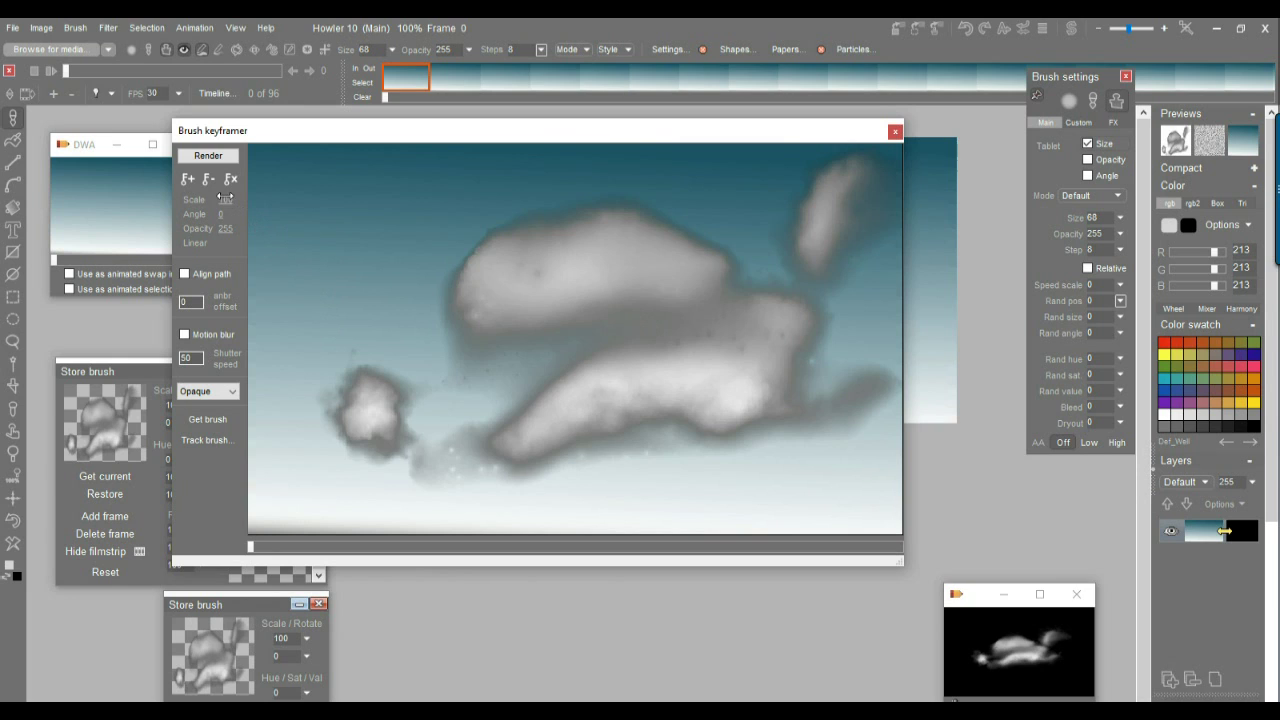
{"action": "left_click_drag", "start_coordinate": [224, 198], "coordinate": [200, 201]}
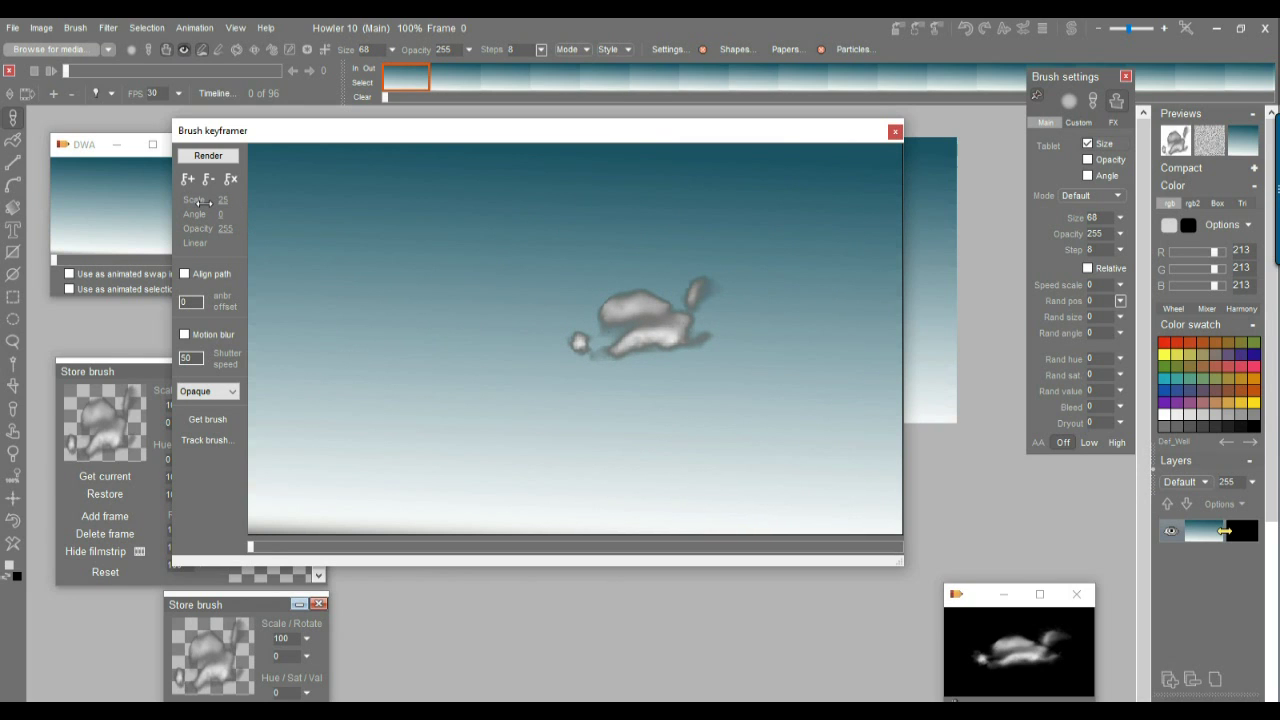
- Keyframe the cloud on the left at the start and on the right at the last frame
{"action": "mouse_move", "coordinate": [253, 551]}
{"action": "left_mouse_down"}
{"action": "mouse_move", "coordinate": [856, 566]}
{"action": "mouse_move", "coordinate": [226, 582]}
{"action": "left_mouse_up"}
{"action": "mouse_move", "coordinate": [576, 341]}
{"action": "left_mouse_down"}
{"action": "mouse_move", "coordinate": [282, 298]}
{"action": "mouse_move", "coordinate": [339, 311]}
{"action": "left_mouse_up"}
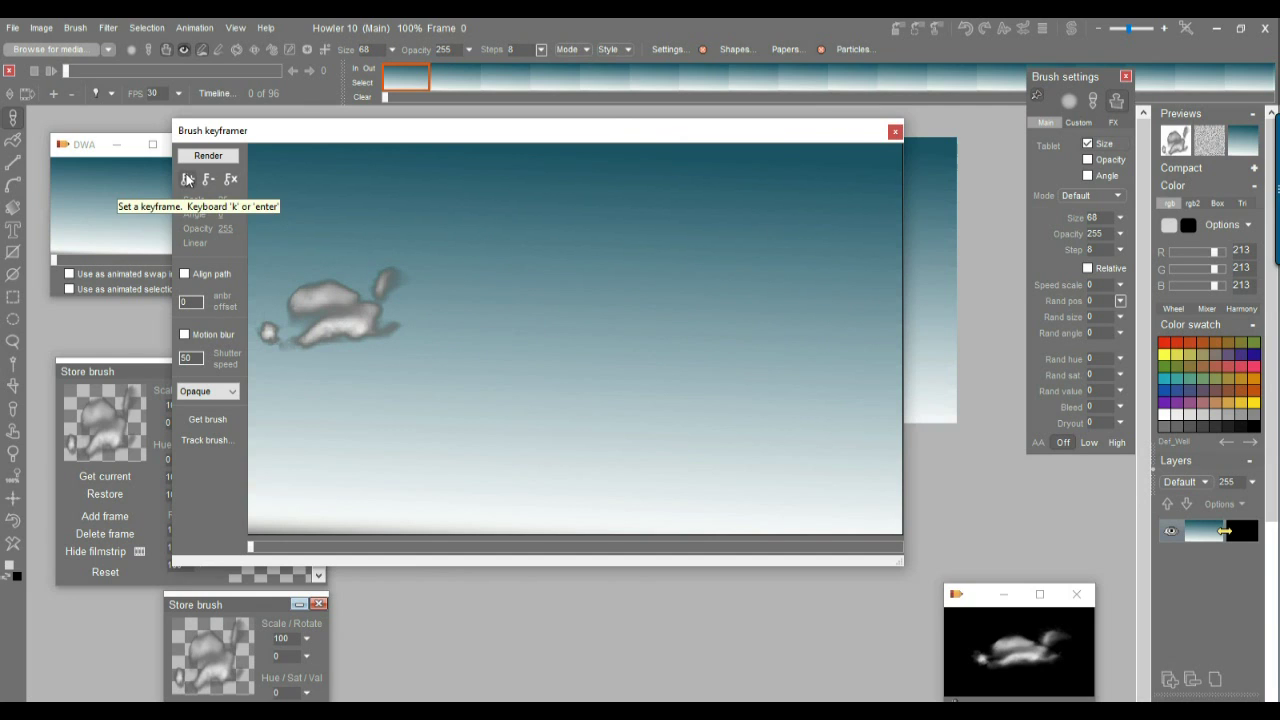
{"action": "left_click", "coordinate": [187, 178]}
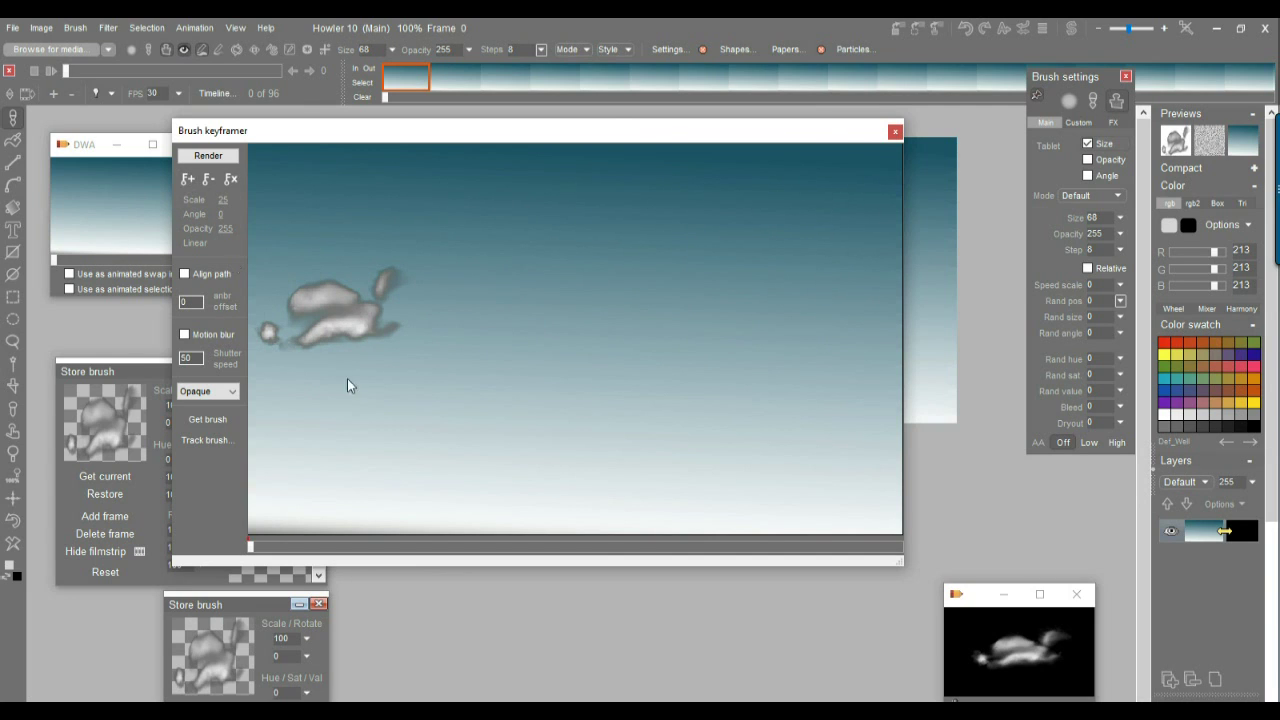
{"action": "left_click", "coordinate": [745, 548]}
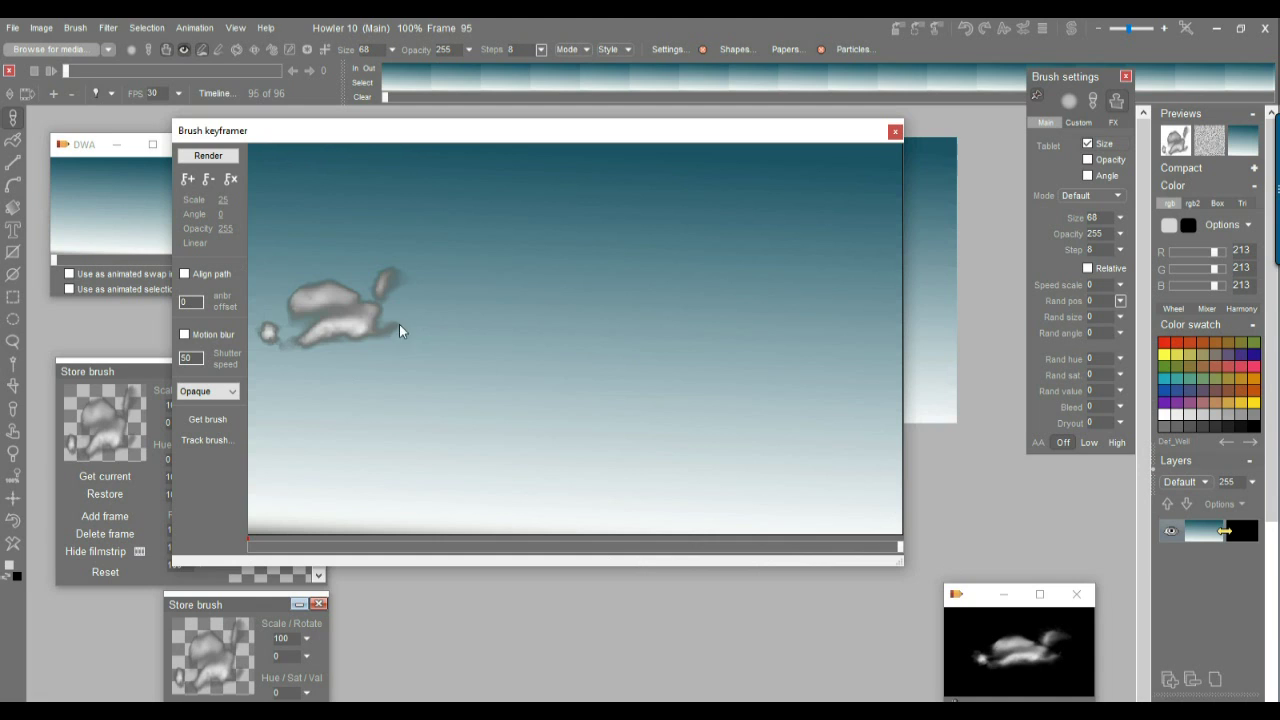
{"action": "mouse_move", "coordinate": [399, 324]}
{"action": "left_mouse_down"}
{"action": "mouse_move", "coordinate": [849, 305]}
{"action": "mouse_move", "coordinate": [799, 305]}
{"action": "left_mouse_up"}
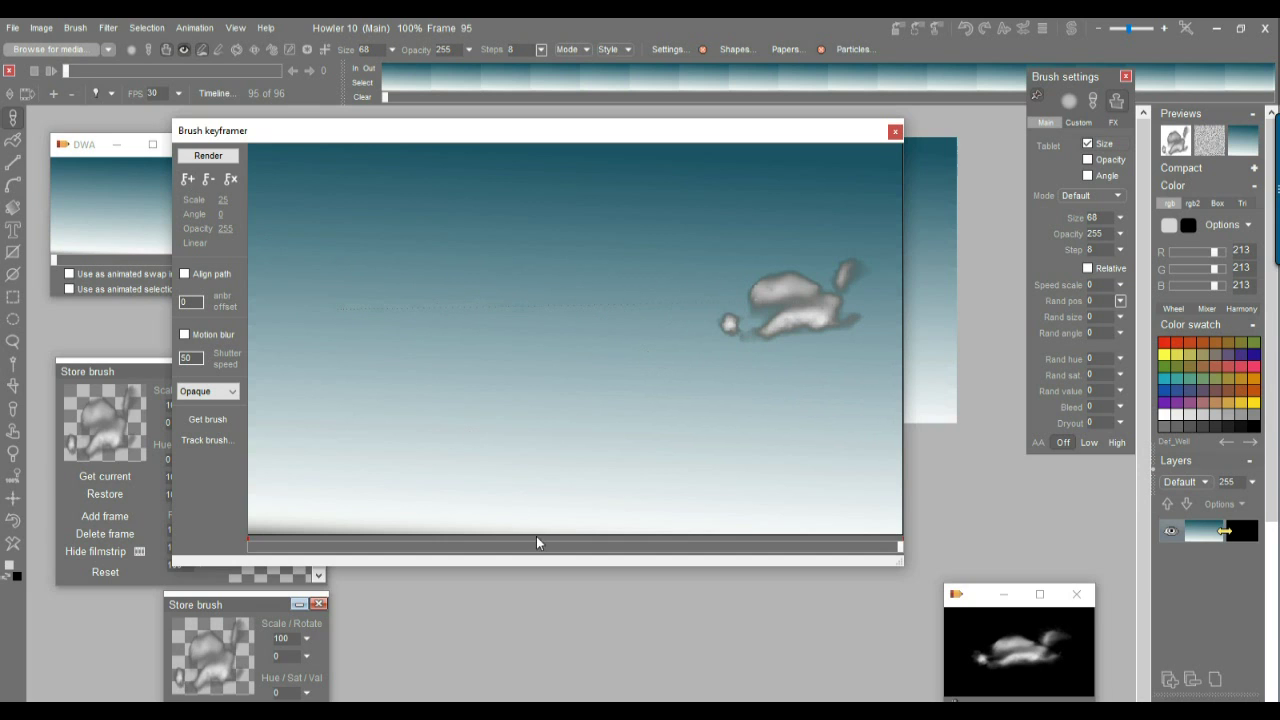
- Scrub to preview the cloud's left-to-right drift, then render it into the animation
{"action": "mouse_move", "coordinate": [536, 543]}
{"action": "left_mouse_down"}
{"action": "mouse_move", "coordinate": [429, 549]}
{"action": "mouse_move", "coordinate": [793, 556]}
{"action": "mouse_move", "coordinate": [449, 548]}
{"action": "left_mouse_up"}
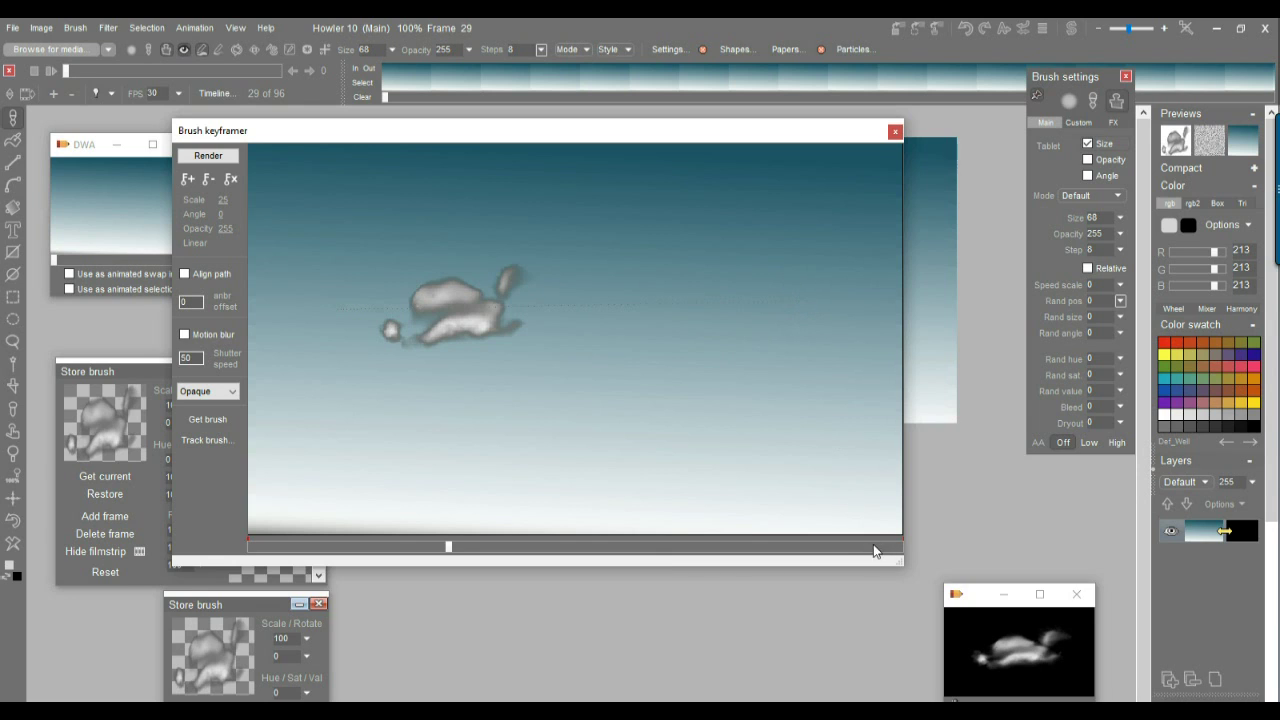
{"action": "left_click_drag", "start_coordinate": [873, 548], "coordinate": [954, 550]}
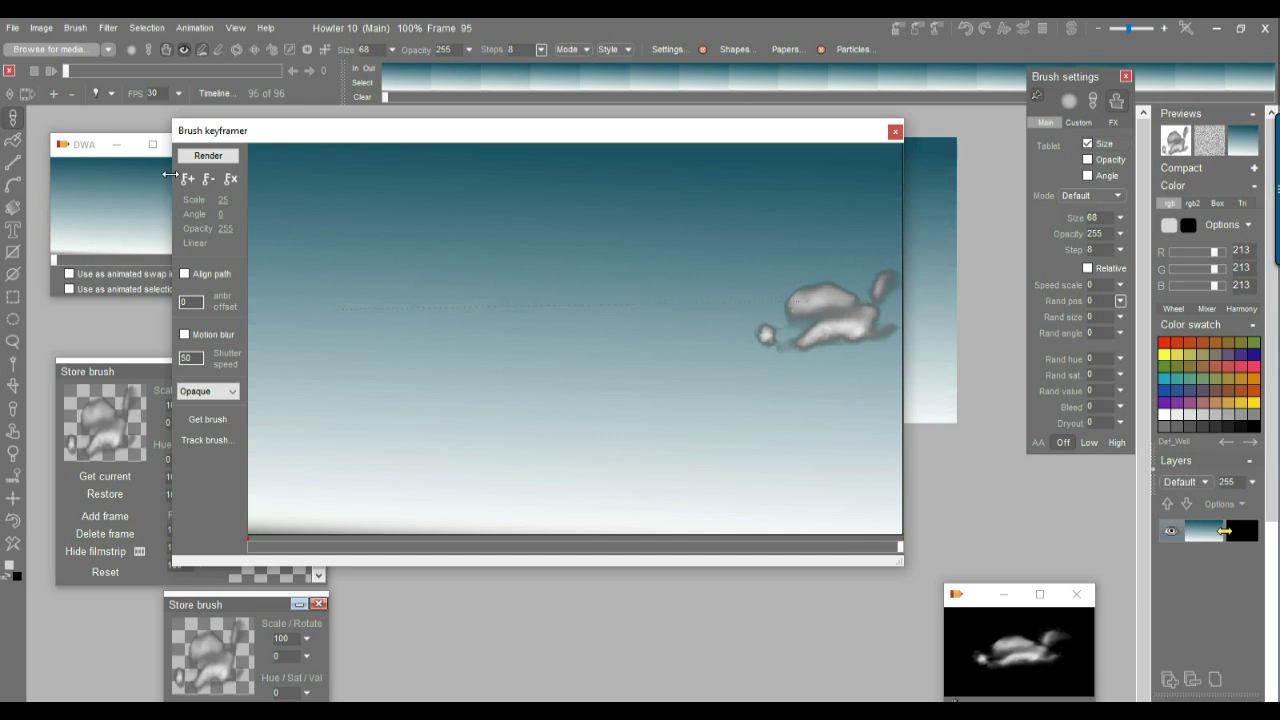
{"action": "mouse_move", "coordinate": [461, 550]}
{"action": "left_mouse_down"}
{"action": "mouse_move", "coordinate": [337, 543]}
{"action": "mouse_move", "coordinate": [855, 545]}
{"action": "mouse_move", "coordinate": [285, 545]}
{"action": "mouse_move", "coordinate": [919, 540]}
{"action": "mouse_move", "coordinate": [448, 547]}
{"action": "left_mouse_up"}
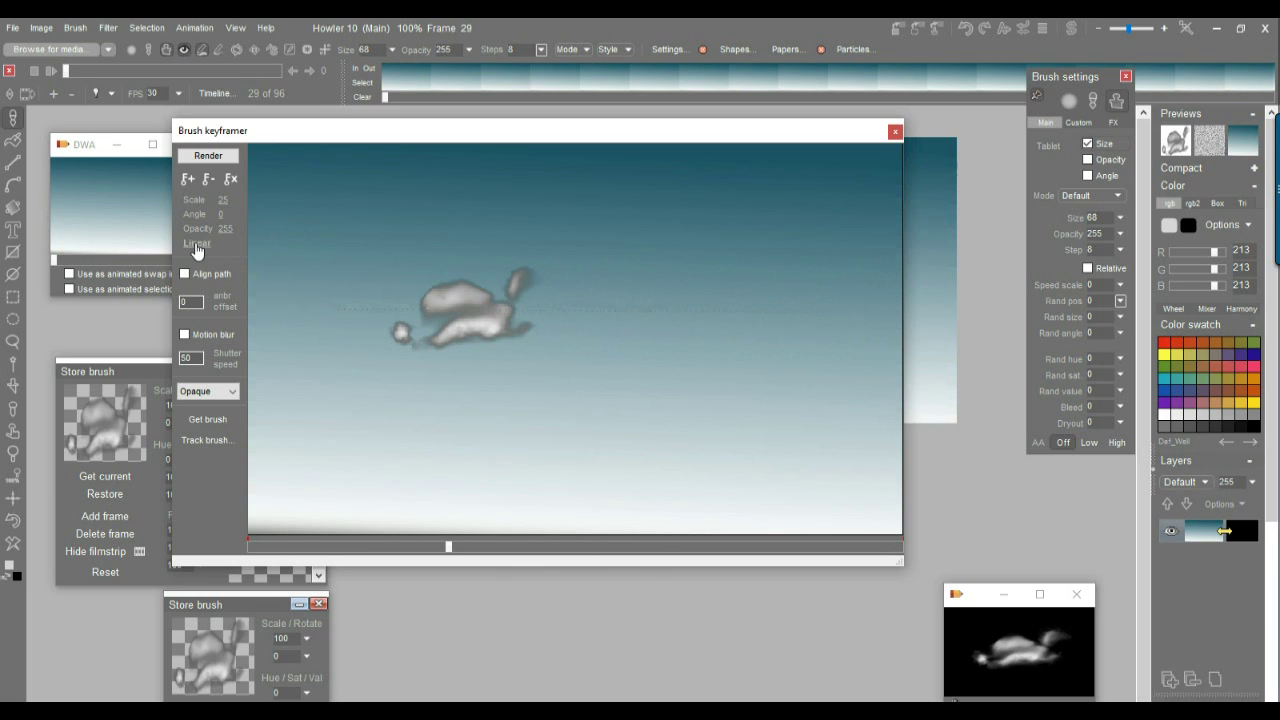
{"action": "mouse_move", "coordinate": [272, 548]}
{"action": "left_mouse_down"}
{"action": "mouse_move", "coordinate": [236, 551]}
{"action": "mouse_move", "coordinate": [972, 553]}
{"action": "left_mouse_up"}
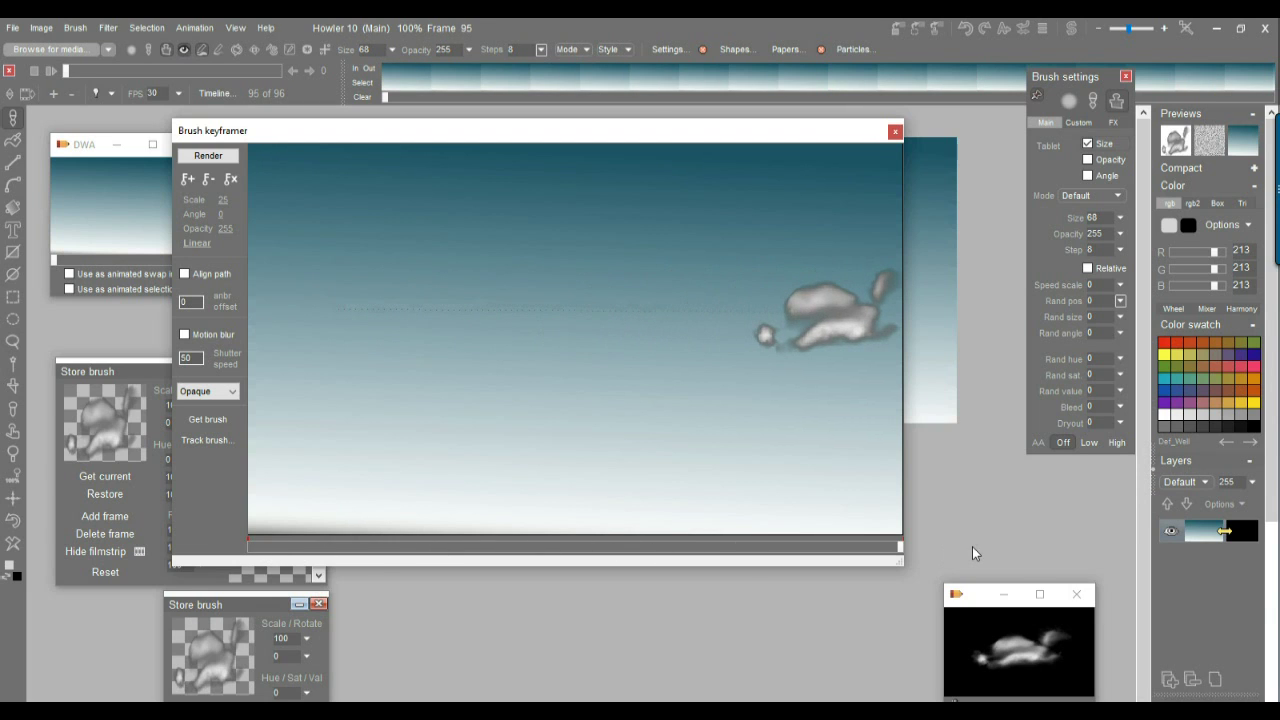
{"action": "left_click", "coordinate": [208, 155]}
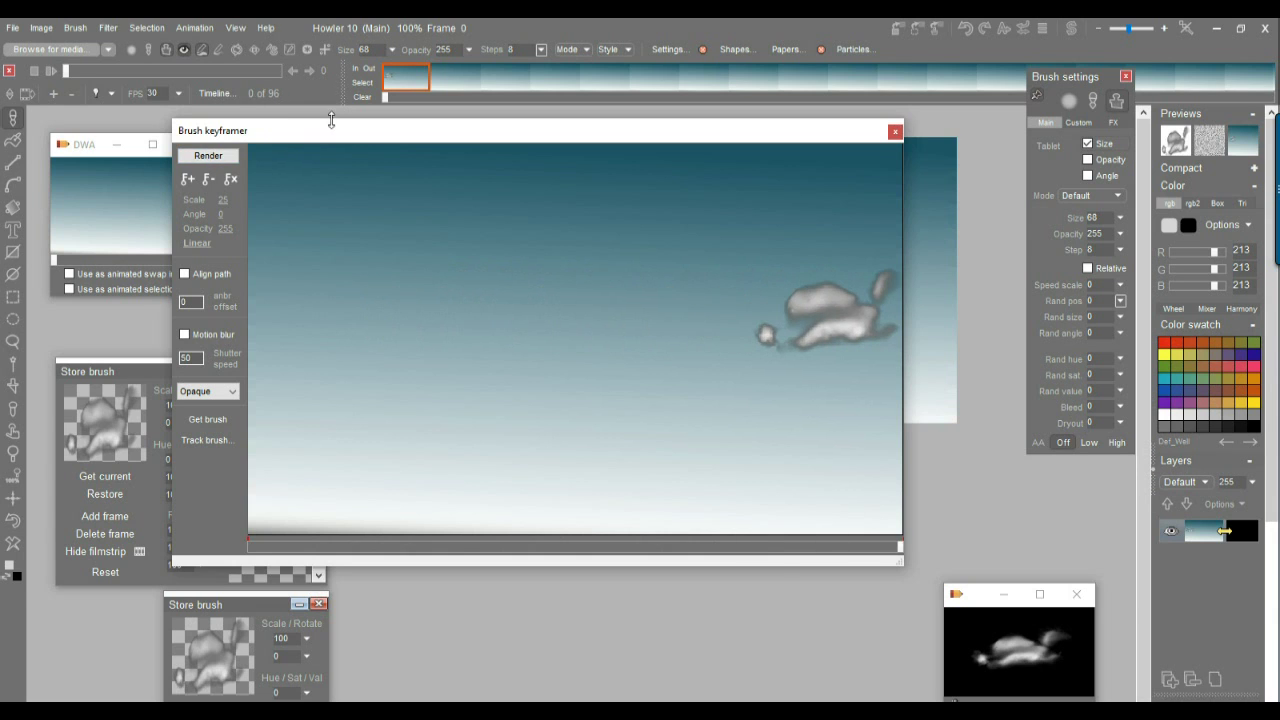
{"action": "left_click_drag", "start_coordinate": [326, 131], "coordinate": [329, 504]}
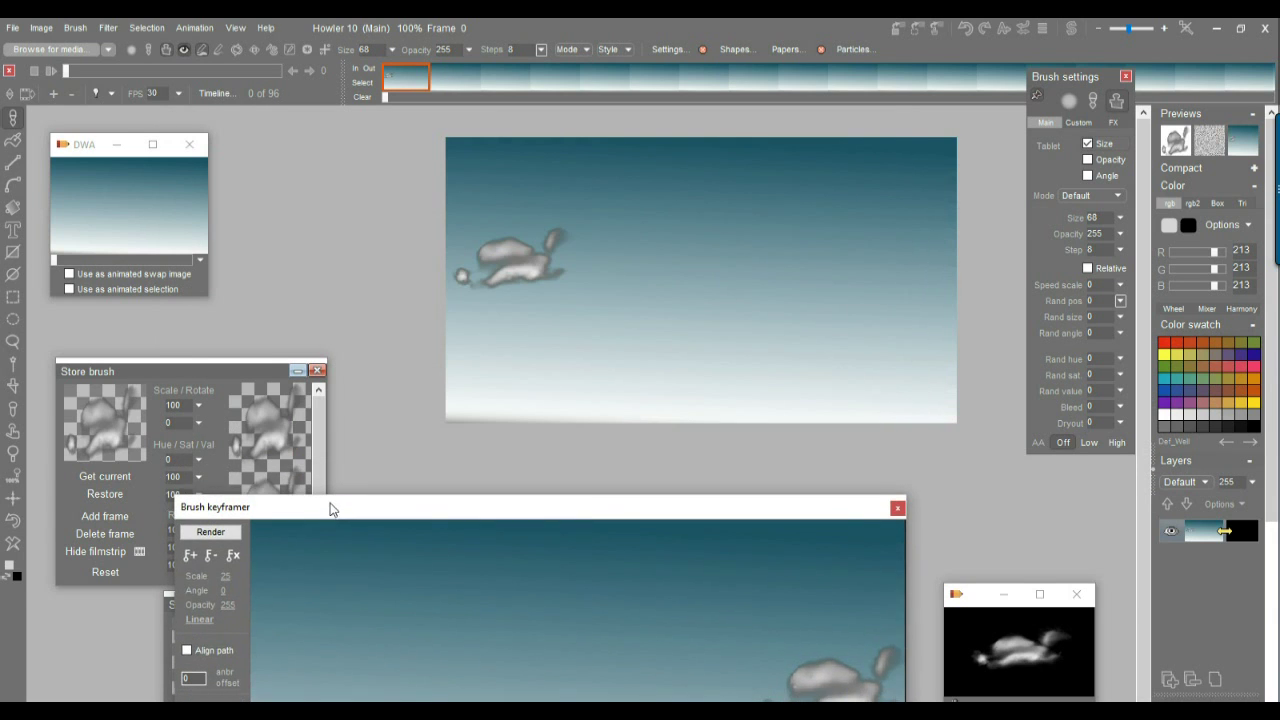
- Play the animation, then clear the cloud's keyframes and return to keyframer frame 0
{"action": "left_click", "coordinate": [54, 72]}
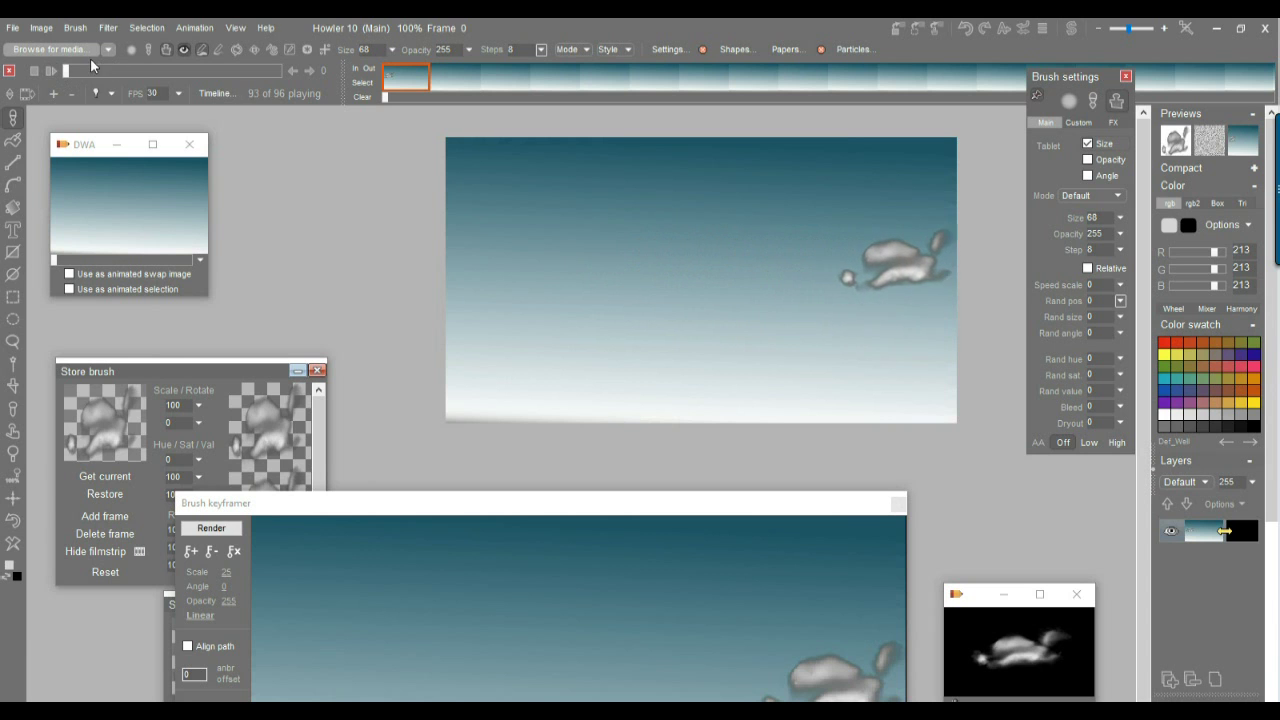
{"action": "mouse_move", "coordinate": [428, 508]}
{"action": "left_mouse_down"}
{"action": "mouse_move", "coordinate": [490, 155]}
{"action": "mouse_move", "coordinate": [478, 161]}
{"action": "left_mouse_up"}
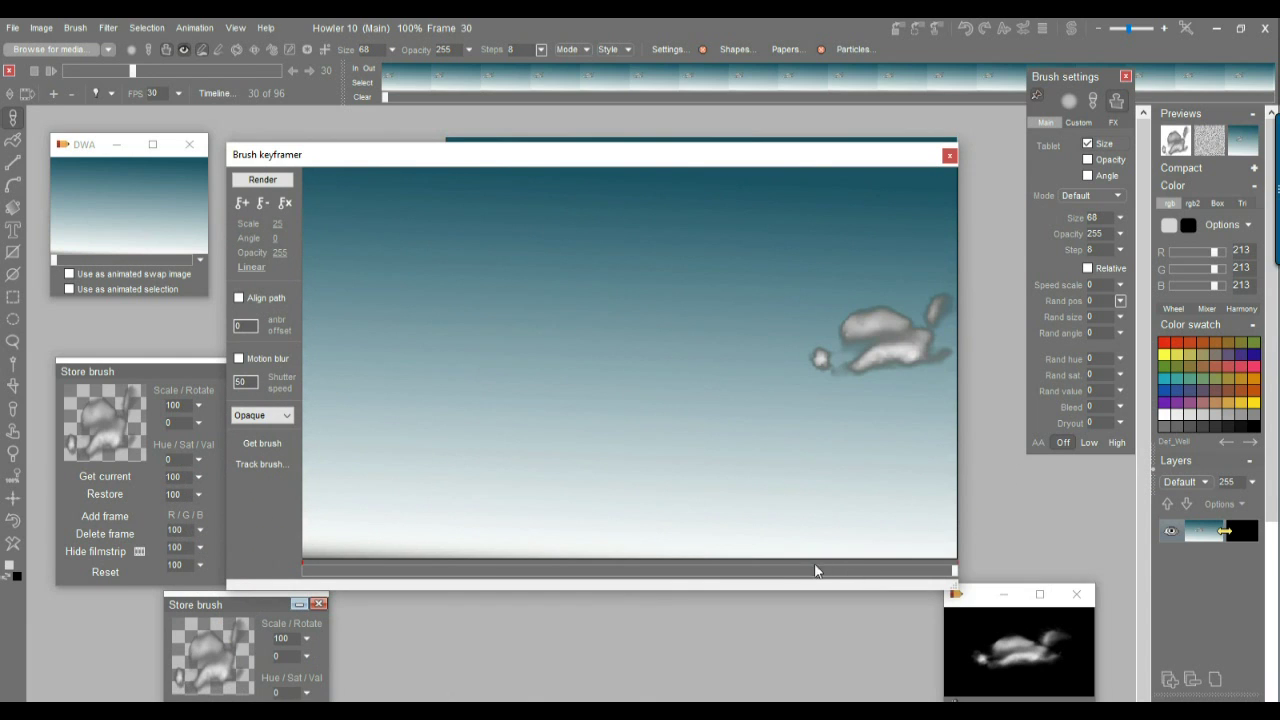
{"action": "left_click_drag", "start_coordinate": [734, 575], "coordinate": [298, 582]}
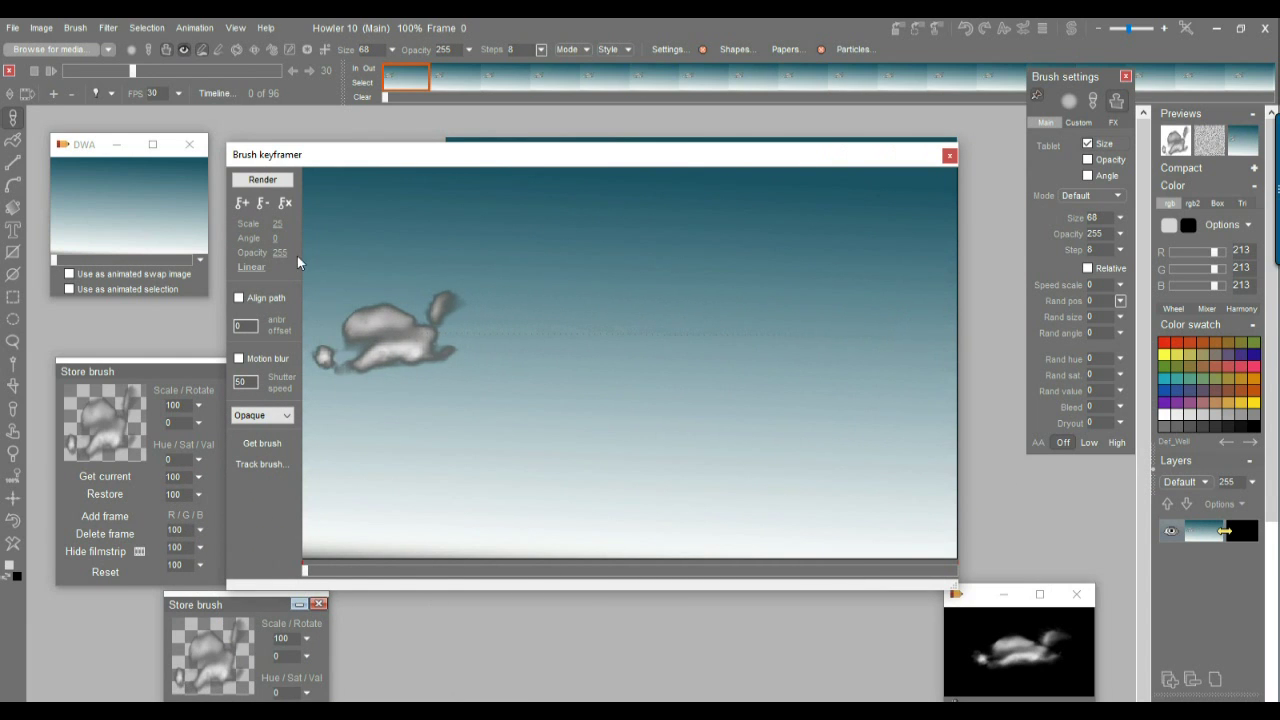
{"action": "left_click", "coordinate": [287, 203]}
{"action": "left_click", "coordinate": [318, 571]}
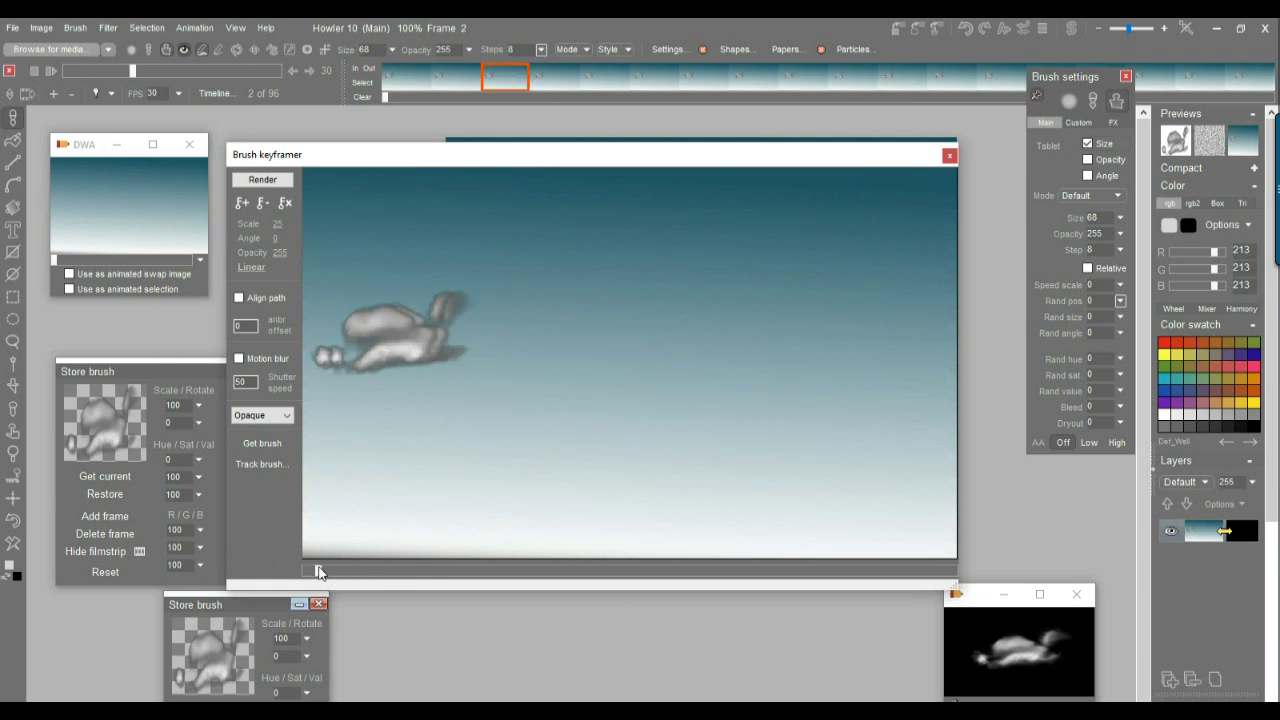
{"action": "left_click_drag", "start_coordinate": [318, 571], "coordinate": [280, 580]}
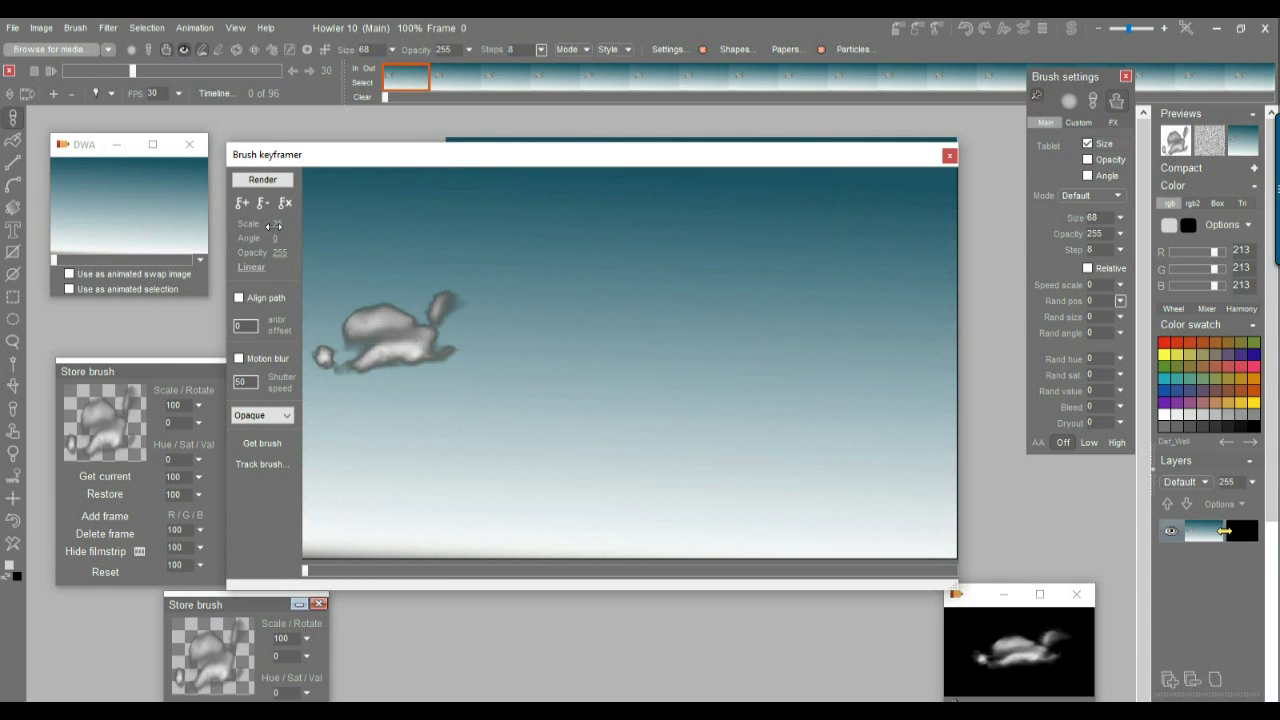
- Enlarge the cloud brush to scale 52, place it at the start, and set its end position
{"action": "left_click_drag", "start_coordinate": [274, 223], "coordinate": [282, 224]}
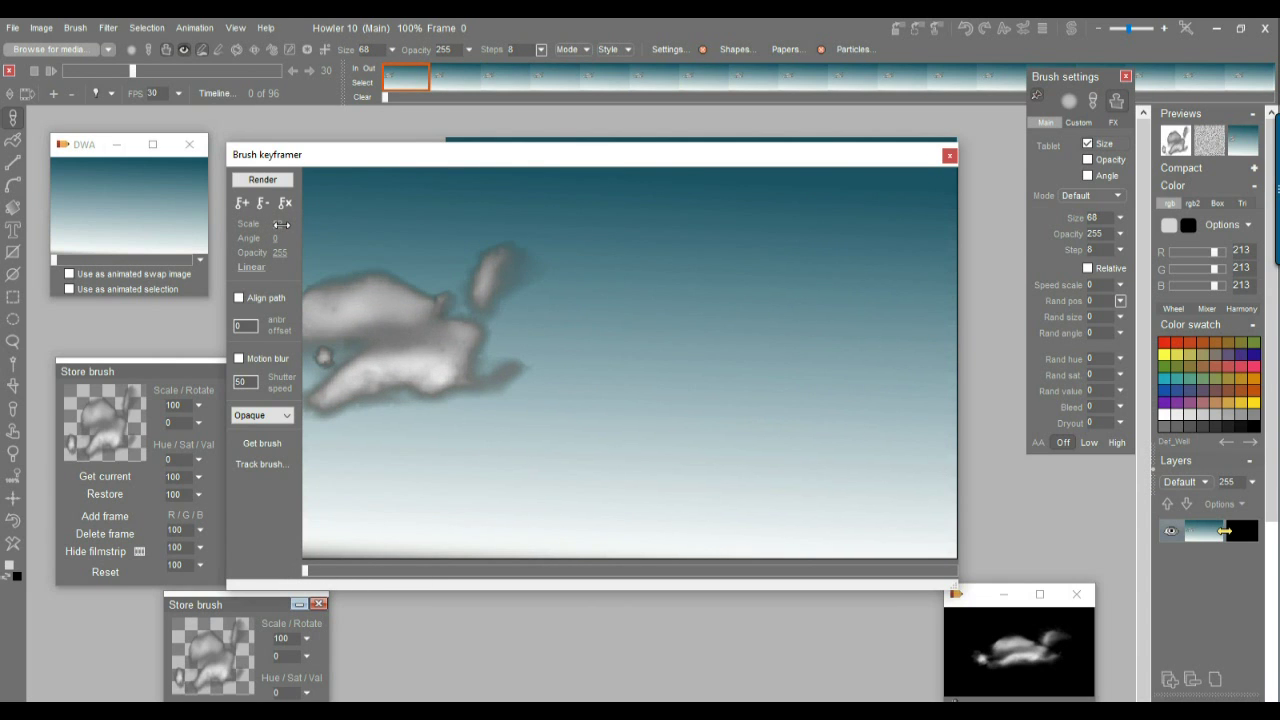
{"action": "mouse_move", "coordinate": [354, 277]}
{"action": "left_mouse_down"}
{"action": "mouse_move", "coordinate": [417, 377]}
{"action": "mouse_move", "coordinate": [371, 403]}
{"action": "mouse_move", "coordinate": [323, 391]}
{"action": "mouse_move", "coordinate": [224, 405]}
{"action": "left_mouse_up"}
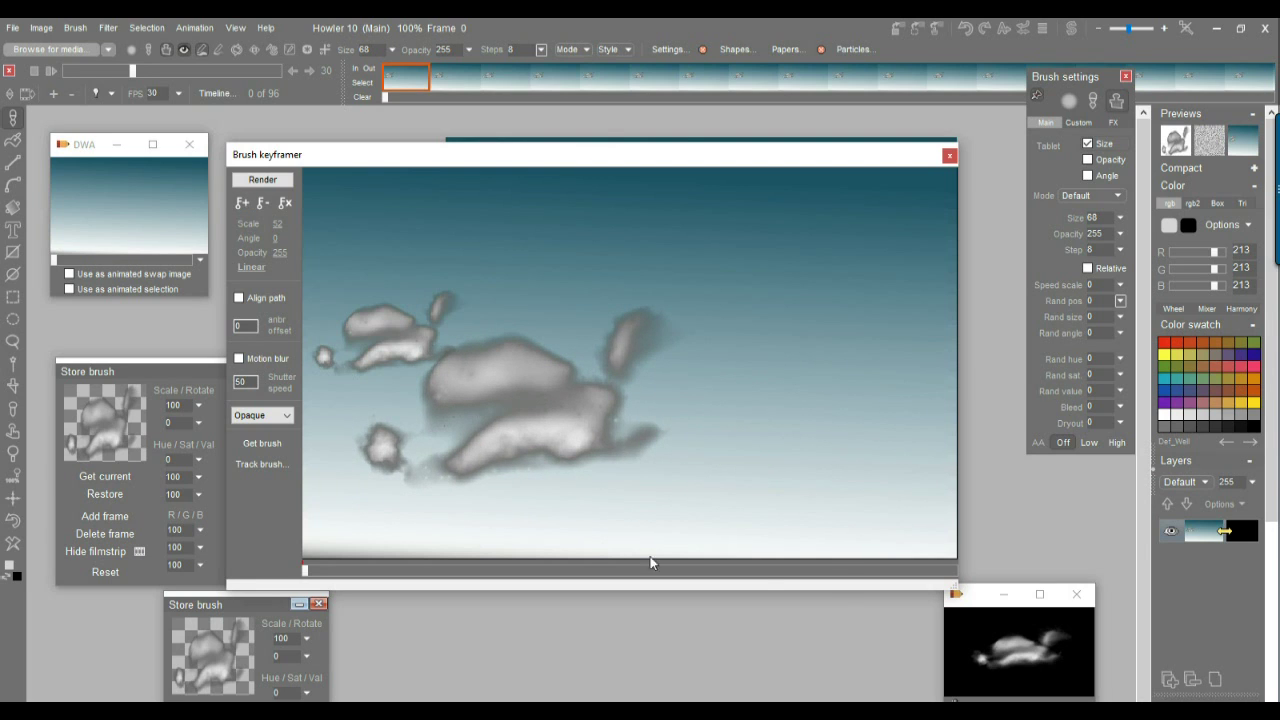
{"action": "left_click_drag", "start_coordinate": [834, 572], "coordinate": [1045, 569]}
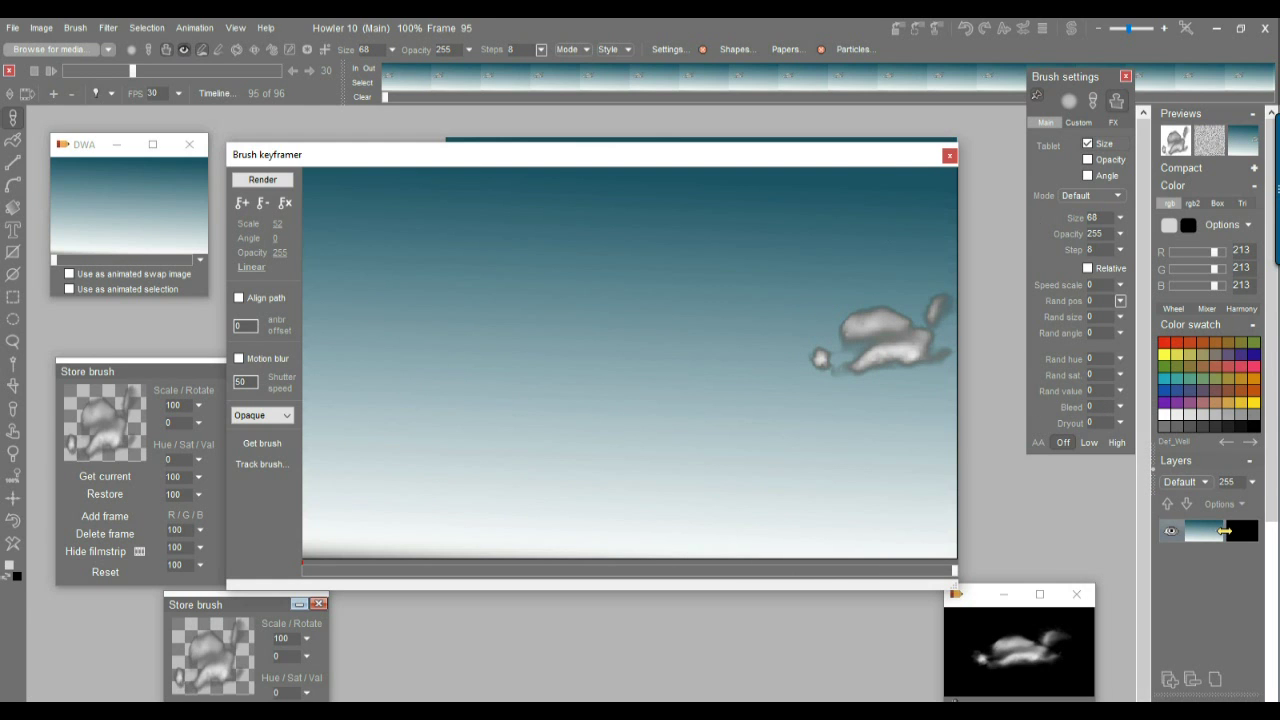
{"action": "left_click_drag", "start_coordinate": [843, 157], "coordinate": [355, 157]}
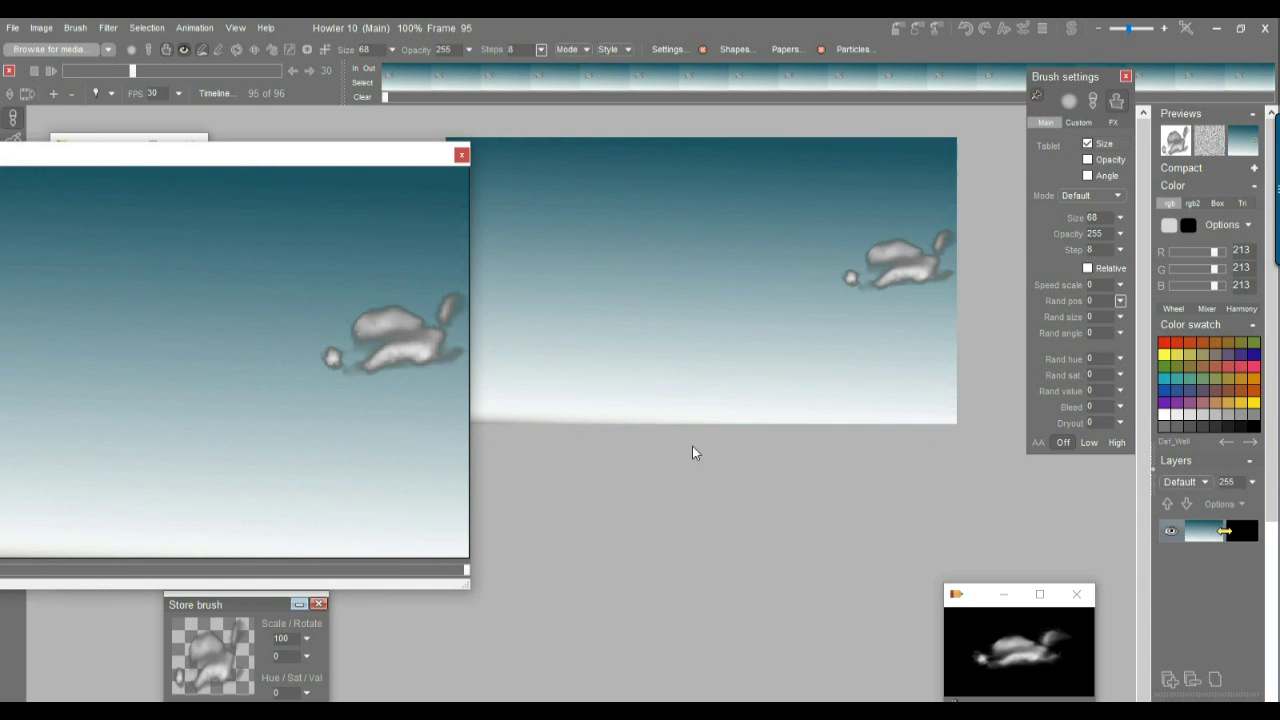
{"action": "mouse_move", "coordinate": [465, 583]}
{"action": "left_mouse_down"}
{"action": "mouse_move", "coordinate": [188, 378]}
{"action": "mouse_move", "coordinate": [183, 392]}
{"action": "left_mouse_up"}
{"action": "mouse_move", "coordinate": [100, 178]}
{"action": "left_mouse_down"}
{"action": "mouse_move", "coordinate": [237, 166]}
{"action": "mouse_move", "coordinate": [430, 220]}
{"action": "left_mouse_up"}
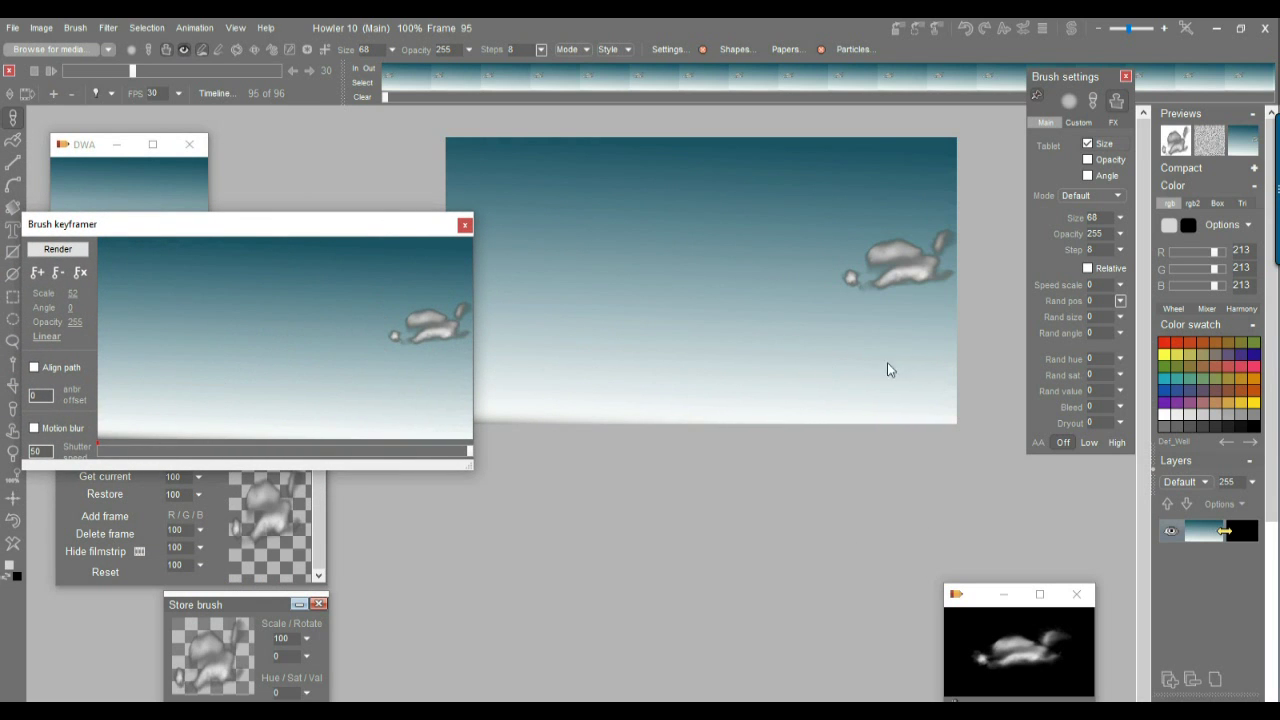
{"action": "left_click", "coordinate": [570, 300]}
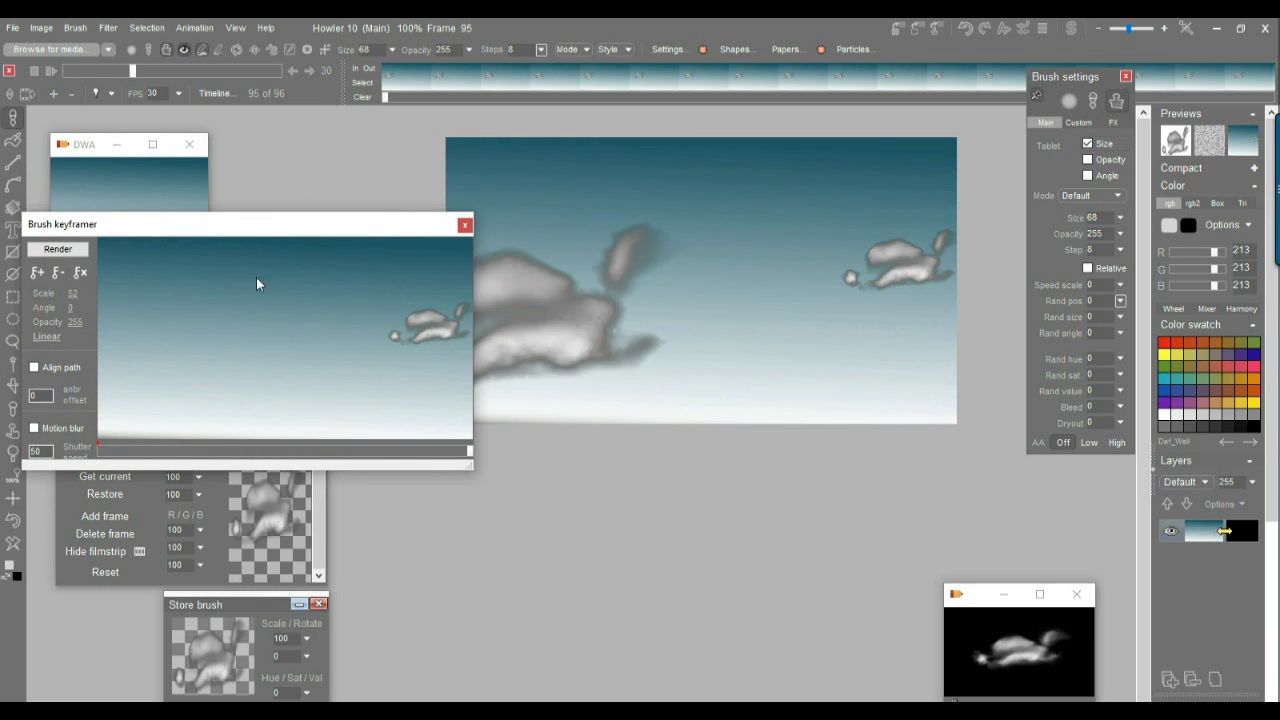
- Add a mid-animation keyframe for the cloud, then render it into every frame
{"action": "left_click_drag", "start_coordinate": [468, 451], "coordinate": [314, 452]}
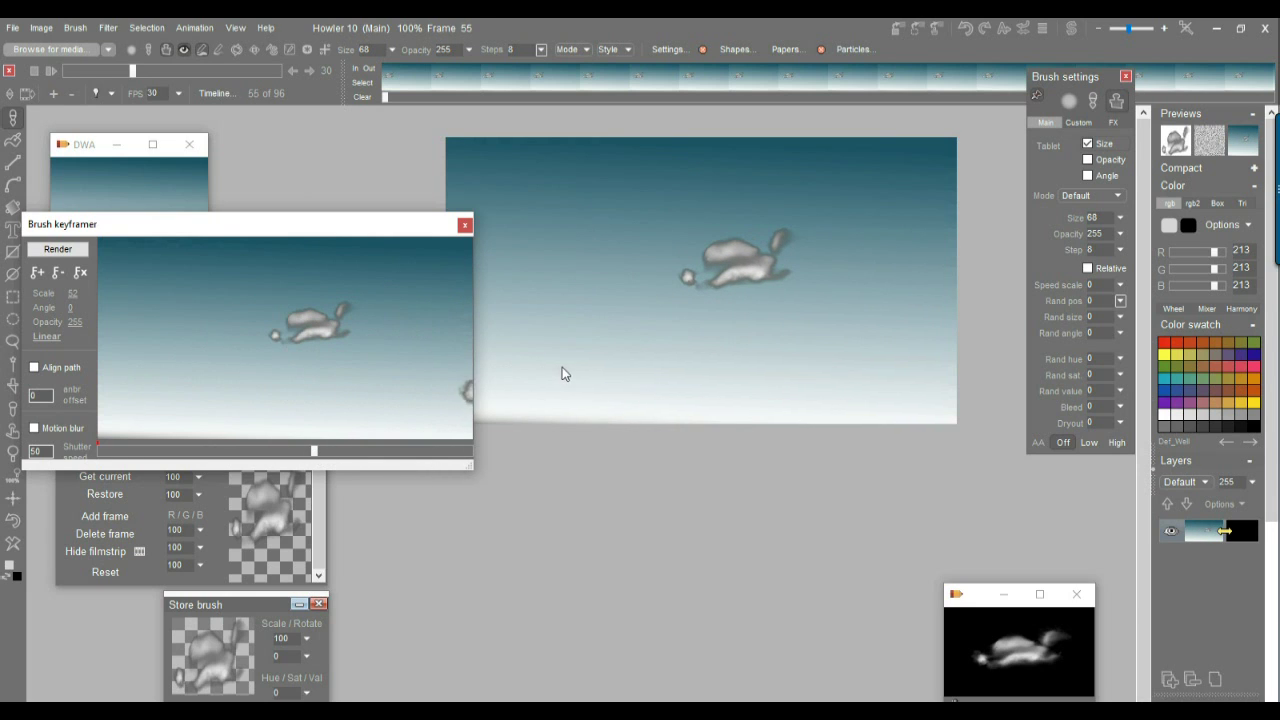
{"action": "left_click_drag", "start_coordinate": [589, 372], "coordinate": [468, 433]}
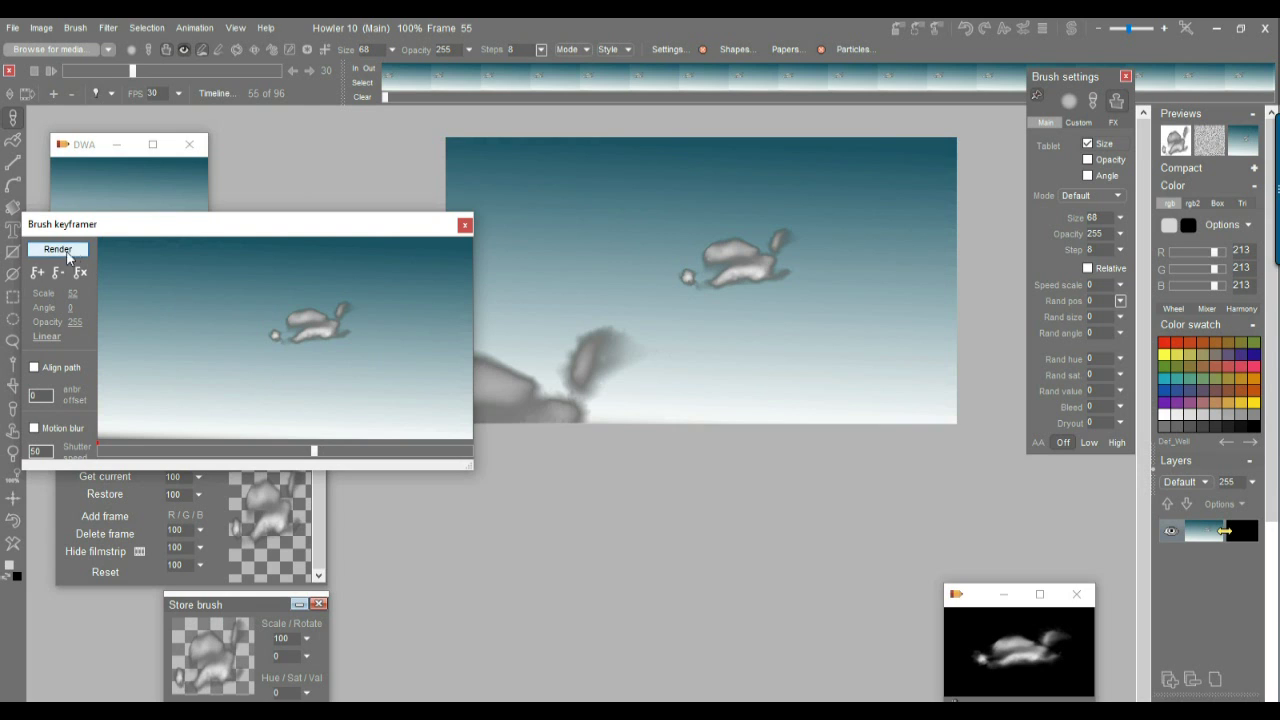
{"action": "left_click", "coordinate": [37, 272]}
{"action": "left_click_drag", "start_coordinate": [325, 458], "coordinate": [78, 460]}
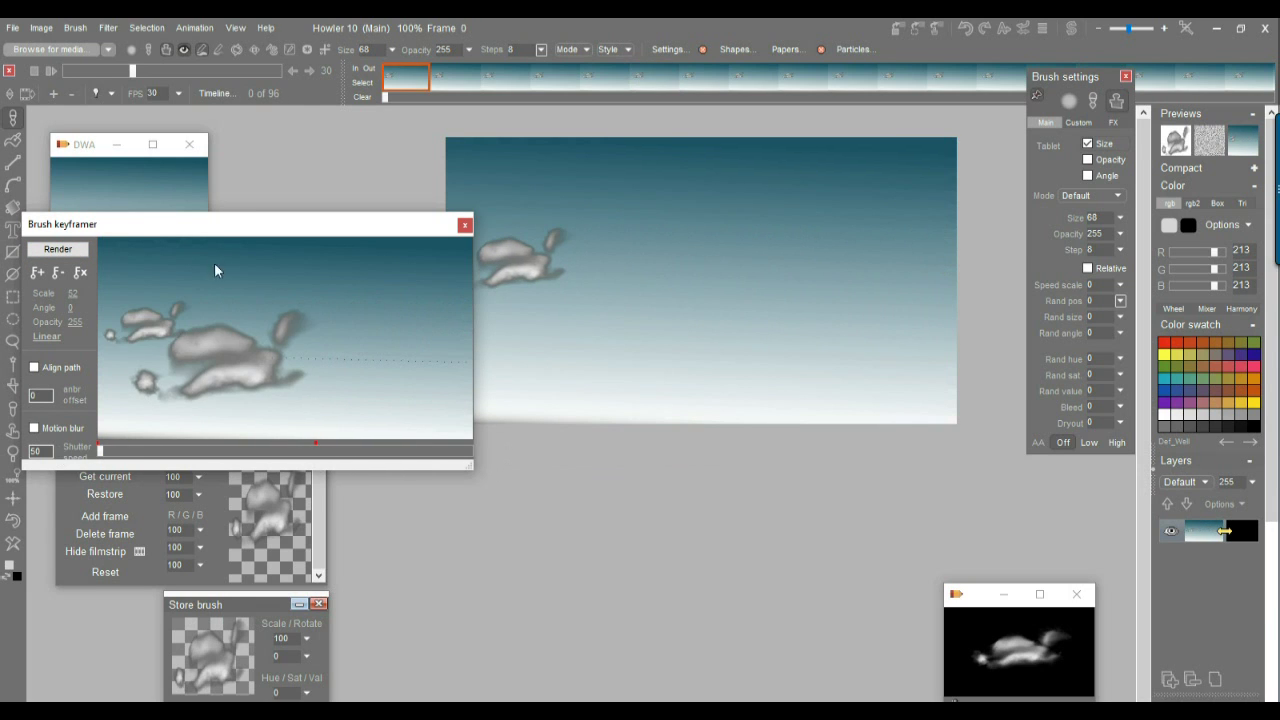
{"action": "left_click_drag", "start_coordinate": [224, 228], "coordinate": [410, 211]}
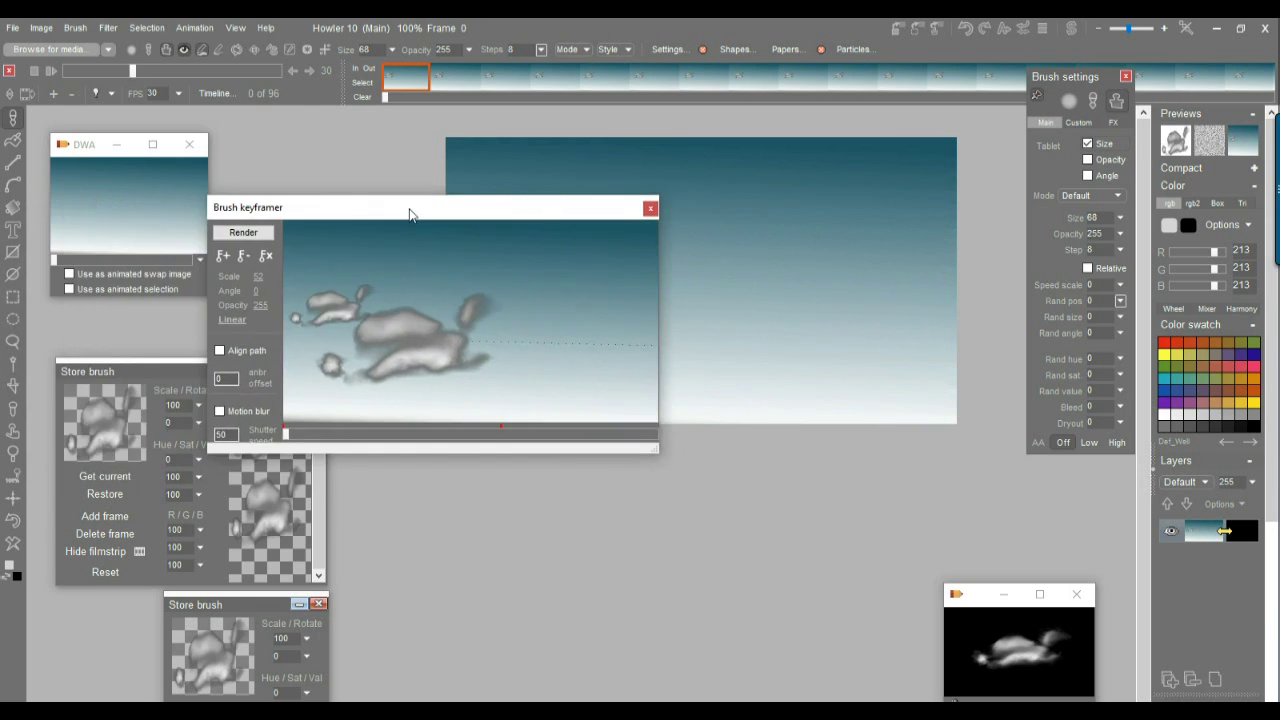
{"action": "left_click", "coordinate": [243, 231]}
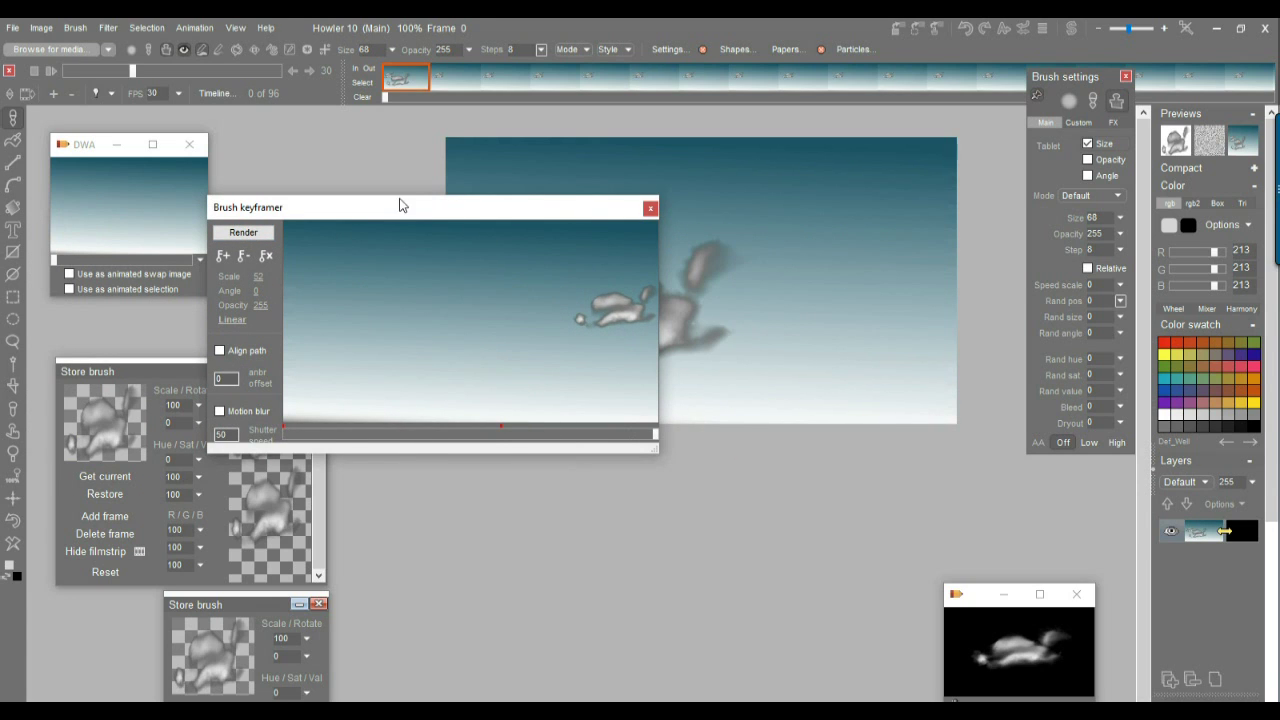
- Clear the previous keyframes and set the new cloud to scale 86, opacity 173, Opaque blend
{"action": "left_click", "coordinate": [268, 255]}
{"action": "left_click_drag", "start_coordinate": [352, 213], "coordinate": [468, 152]}
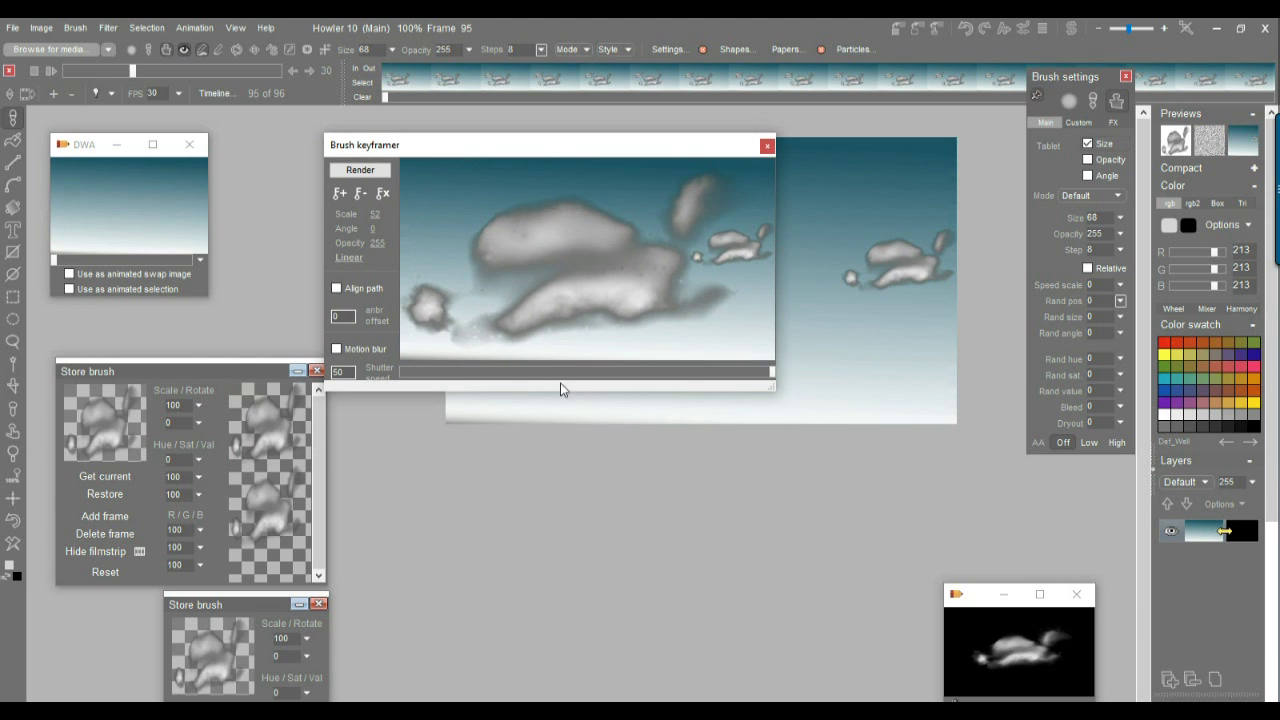
{"action": "left_click_drag", "start_coordinate": [512, 372], "coordinate": [372, 374]}
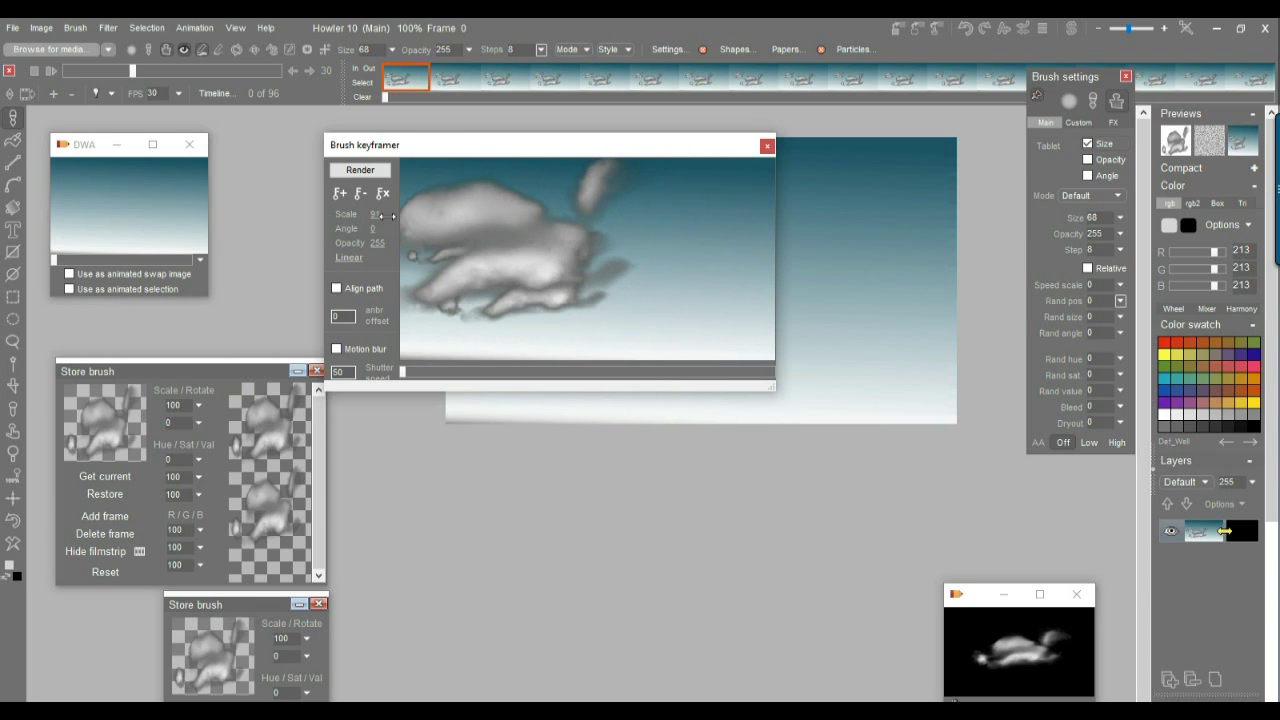
{"action": "left_click_drag", "start_coordinate": [378, 246], "coordinate": [352, 248]}
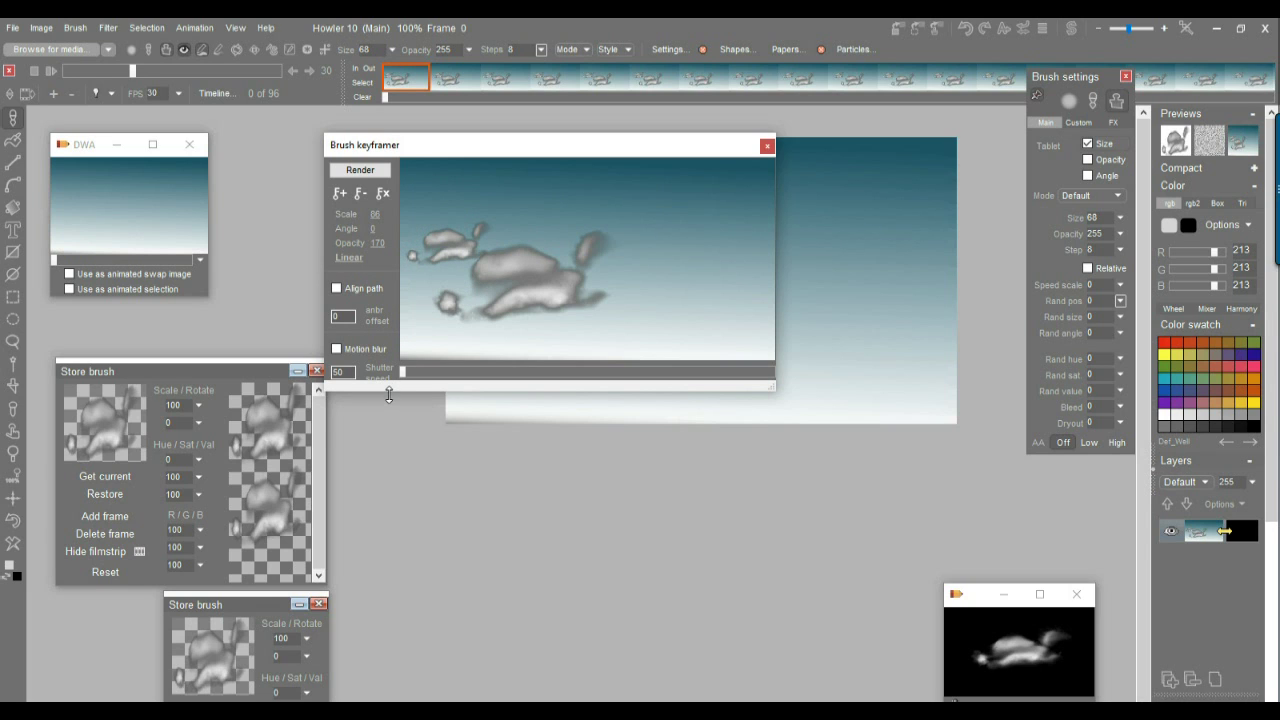
{"action": "left_click_drag", "start_coordinate": [389, 396], "coordinate": [391, 503]}
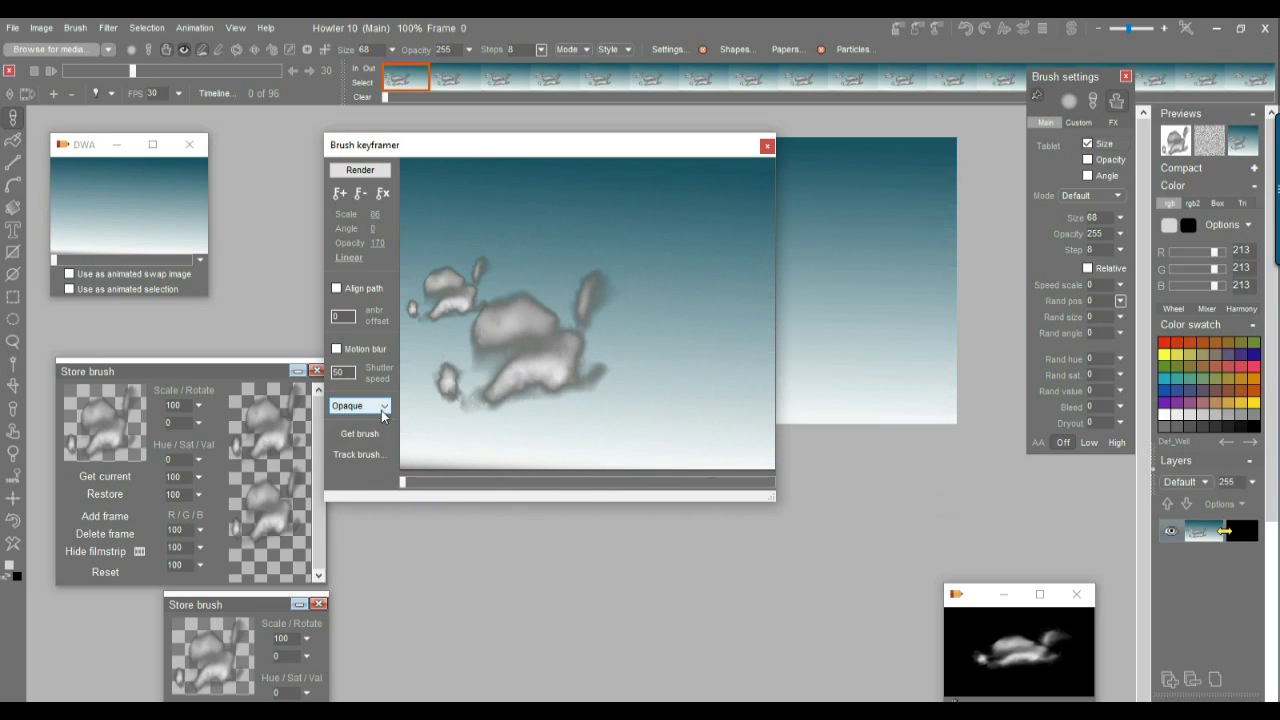
{"action": "left_click", "coordinate": [382, 415]}
{"action": "left_click", "coordinate": [355, 422]}
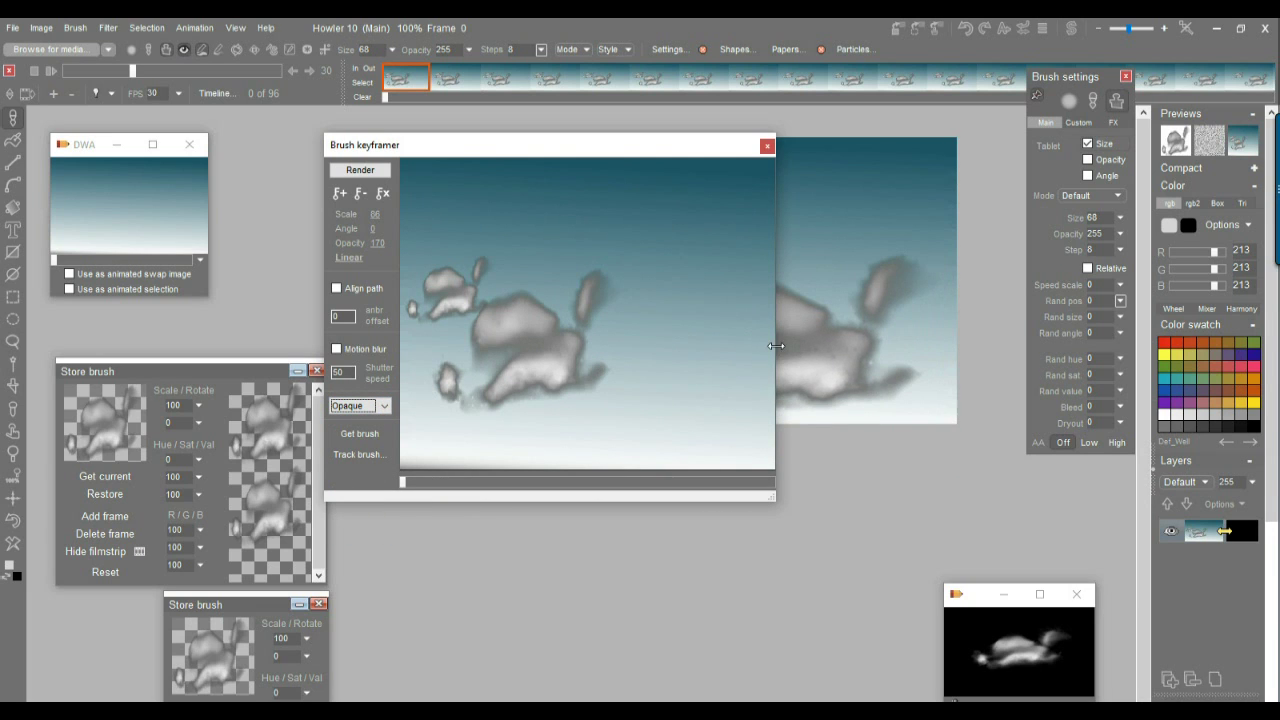
{"action": "left_click_drag", "start_coordinate": [776, 496], "coordinate": [769, 408]}
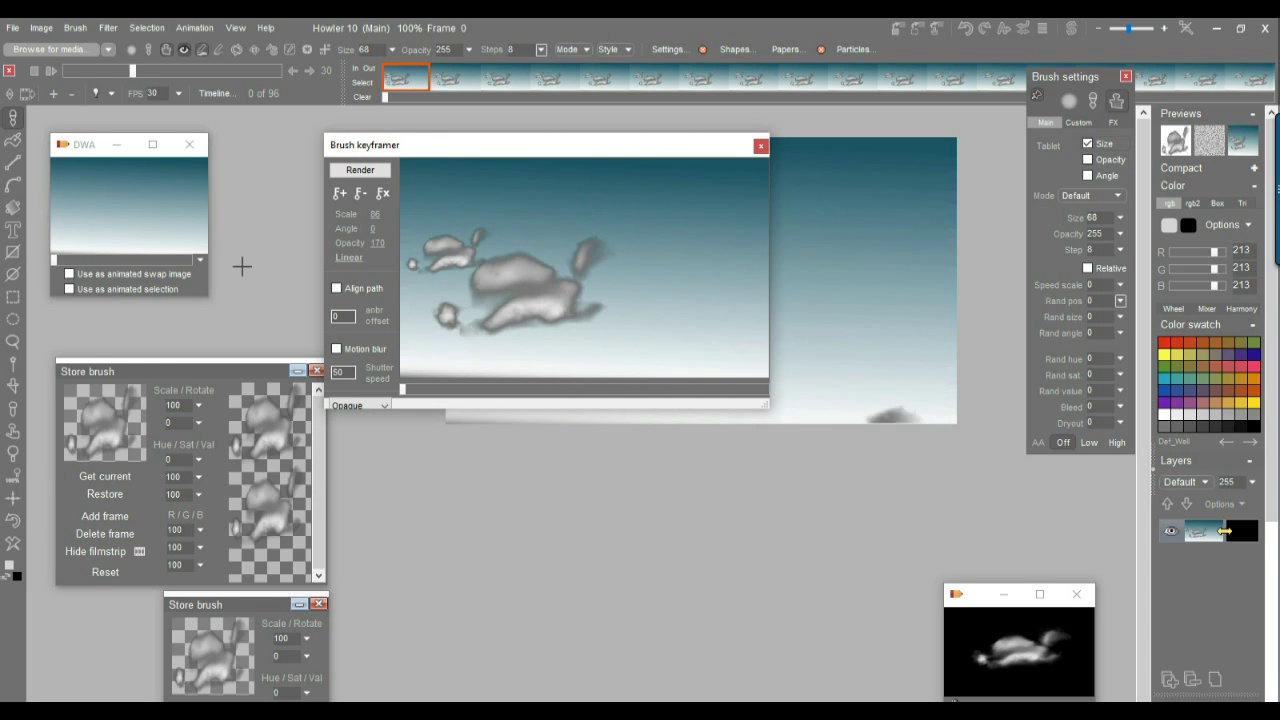
- Add a keyframe at frame 24, move ahead to frame 86, and scrub back to check
{"action": "left_click", "coordinate": [497, 391]}
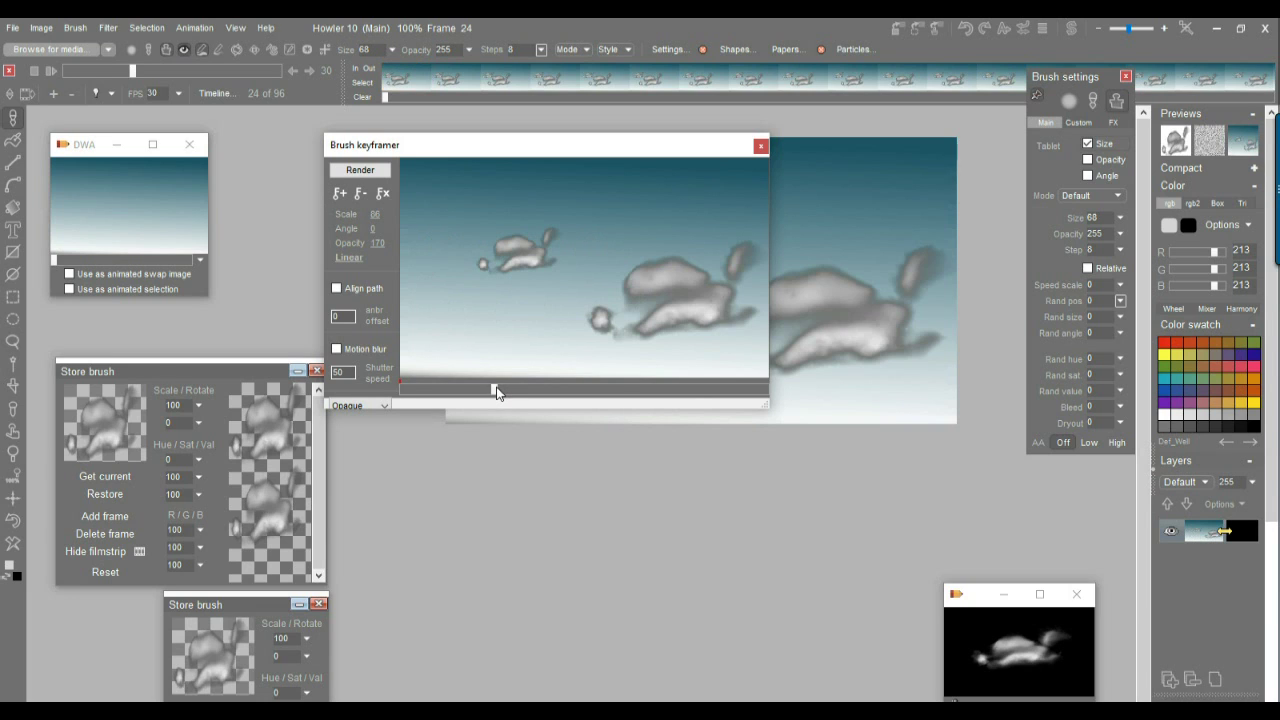
{"action": "left_click", "coordinate": [340, 194]}
{"action": "left_click_drag", "start_coordinate": [507, 393], "coordinate": [781, 393]}
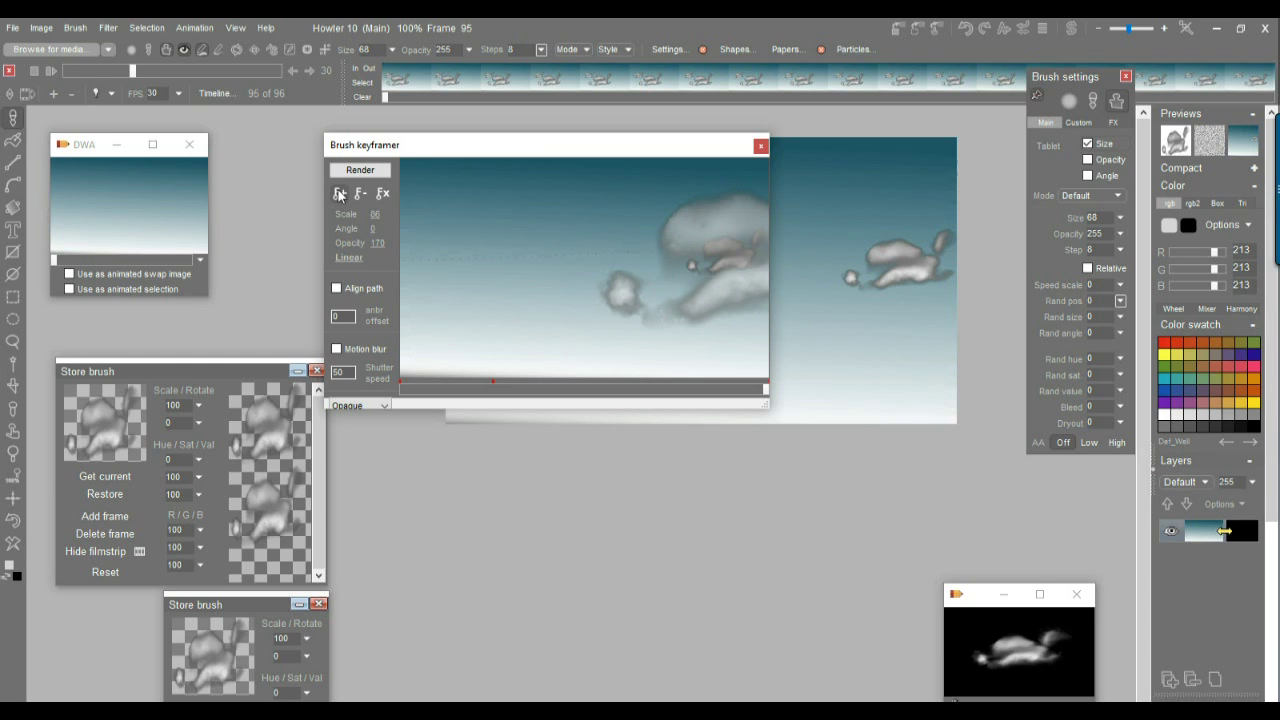
{"action": "left_click_drag", "start_coordinate": [418, 390], "coordinate": [365, 387]}
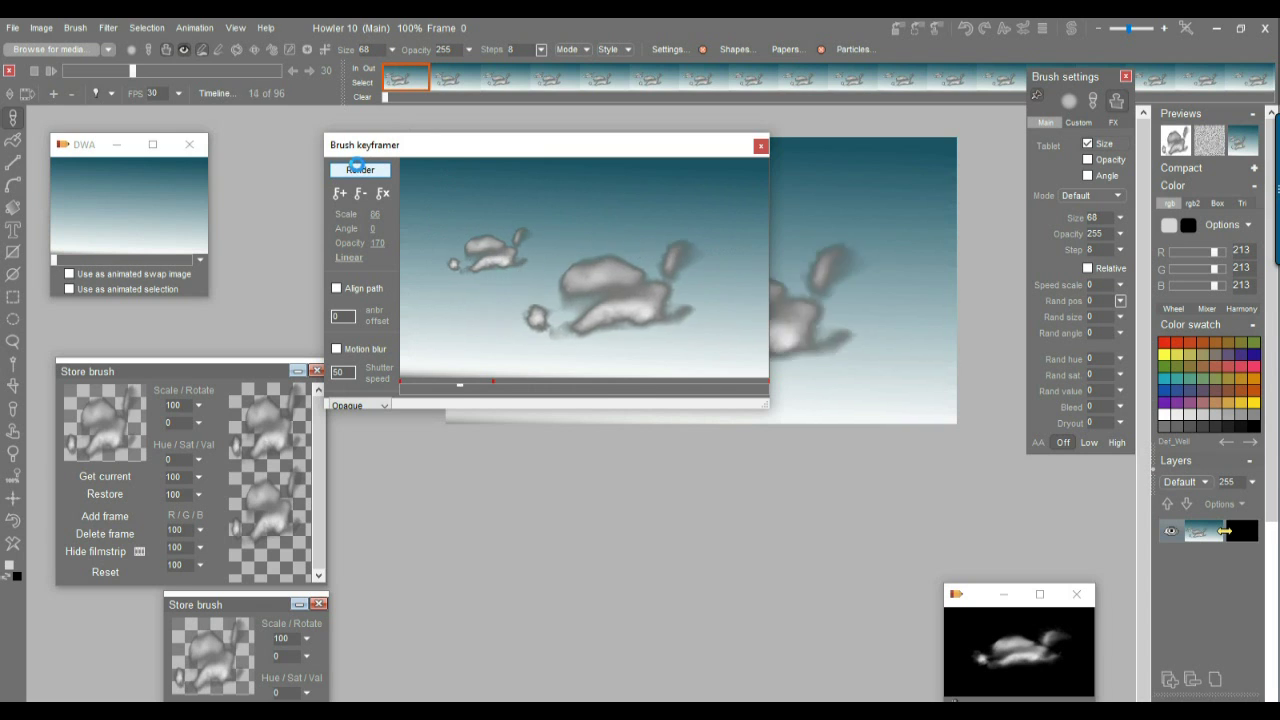
- Close the Brush keyframer and play the animation, stopping back at frame 29
{"action": "left_click", "coordinate": [760, 146]}
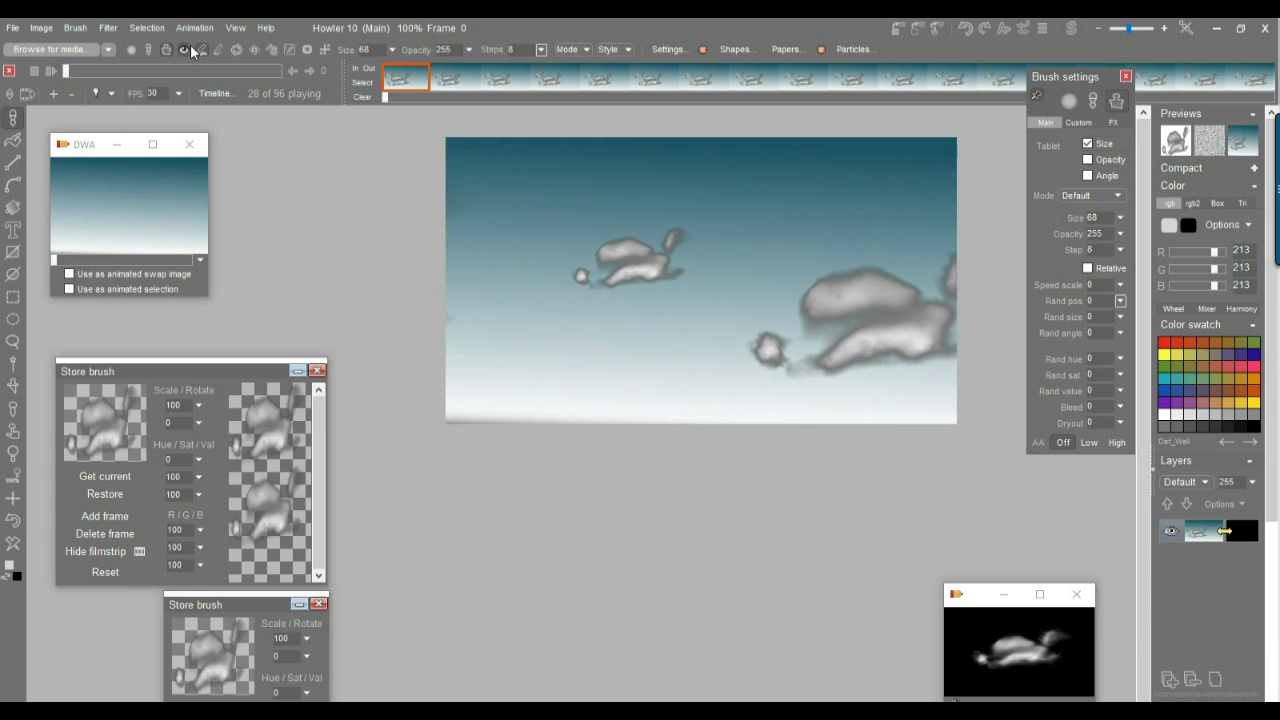
{"action": "left_click_drag", "start_coordinate": [74, 72], "coordinate": [131, 72]}
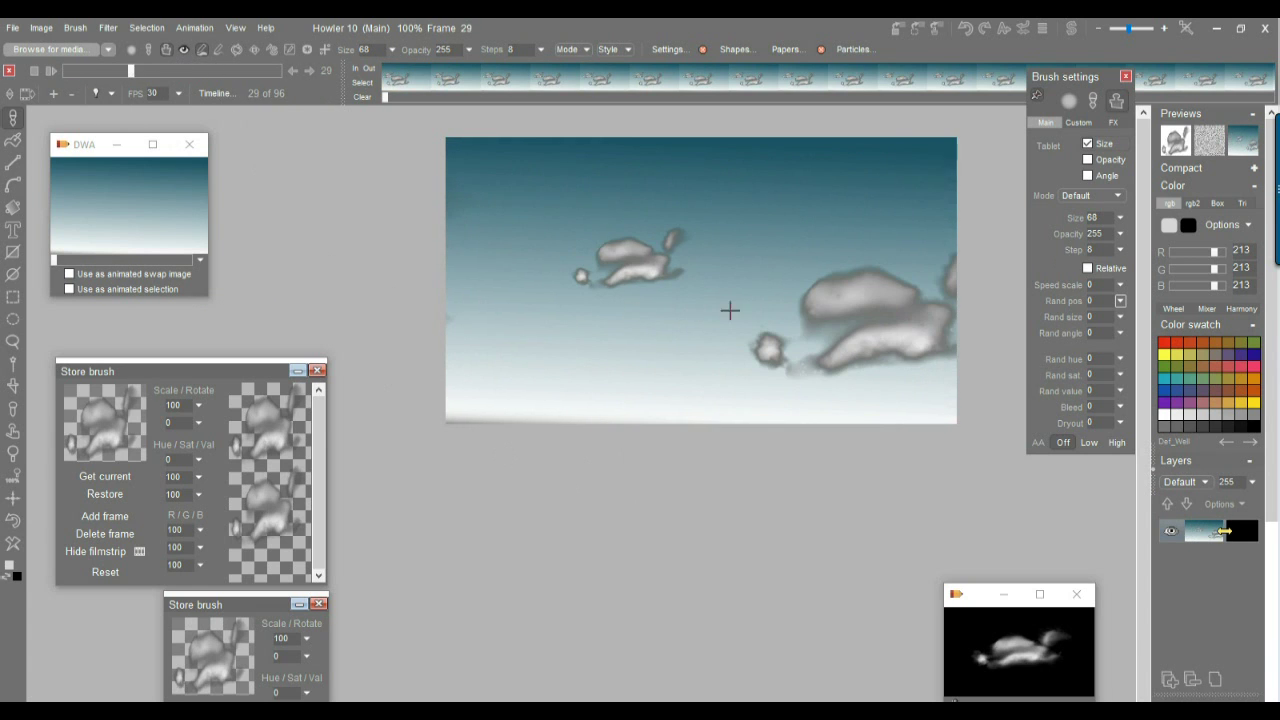